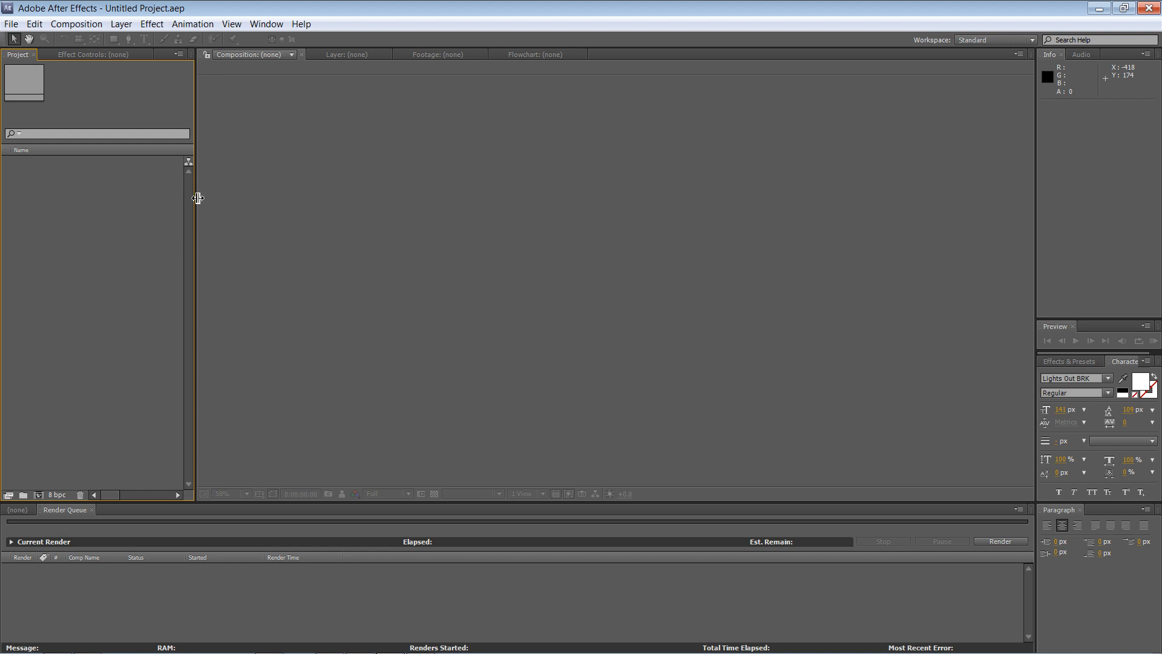
# Widen the Project panel and import wulfie - speaks.mov from the outputs folder of the OpenToonz Characters project as footage.
pyautogui.moveTo(197, 197); pyautogui.dragTo(248, 197)
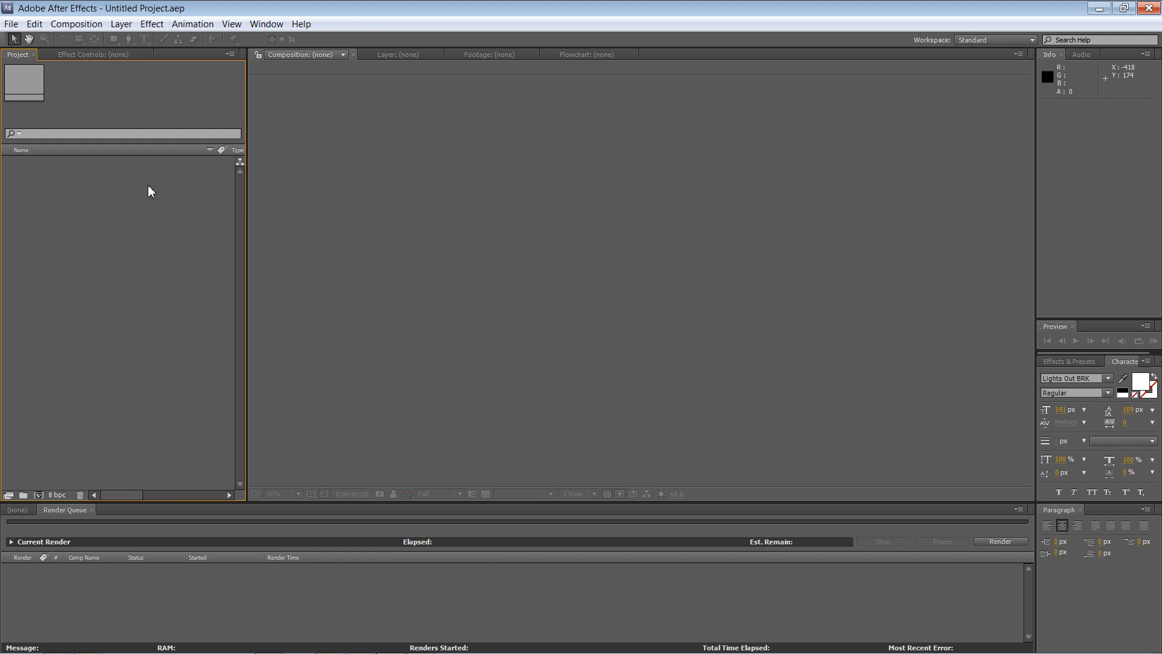
pyautogui.doubleClick(88, 180)
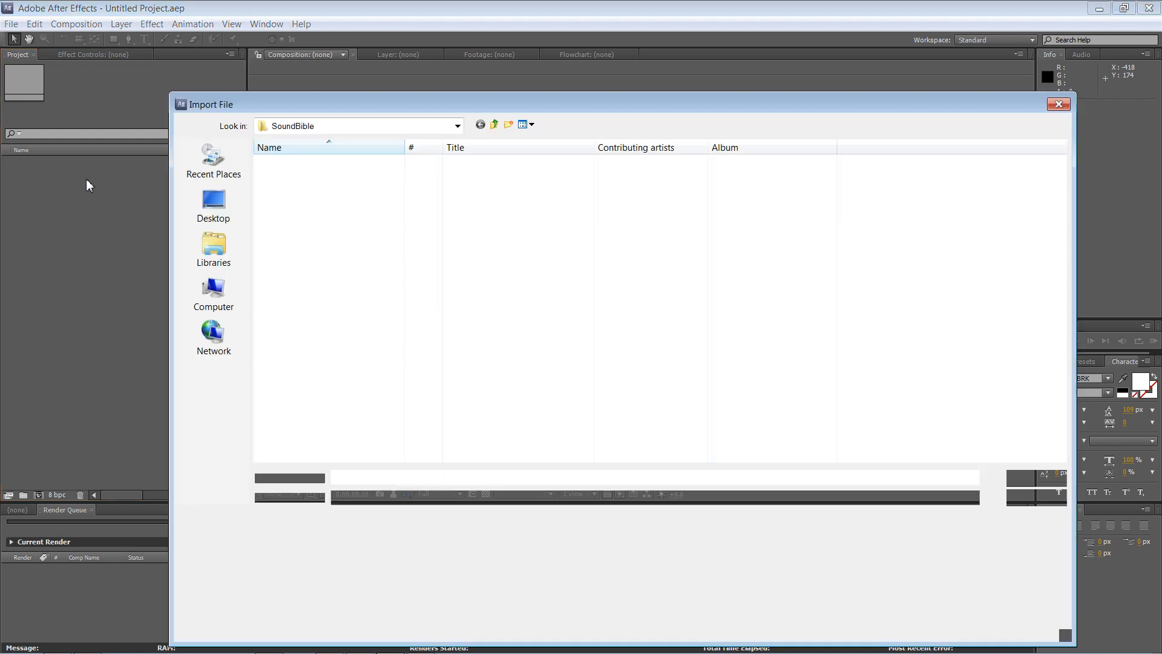
pyautogui.click(218, 175)
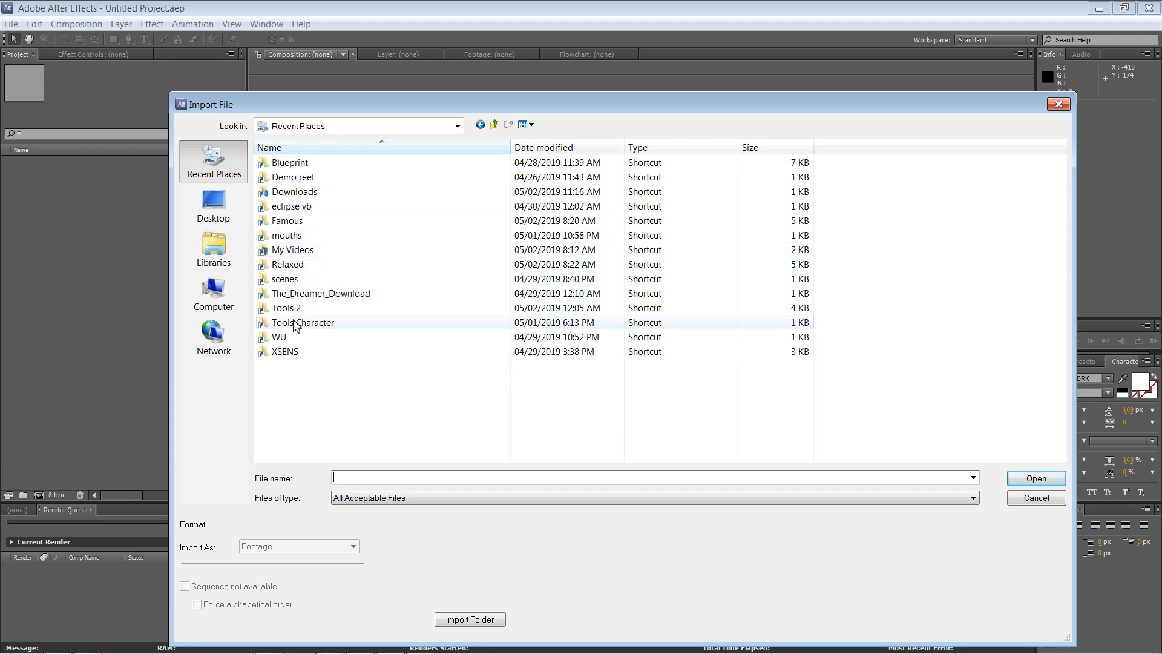
pyautogui.click(300, 263)
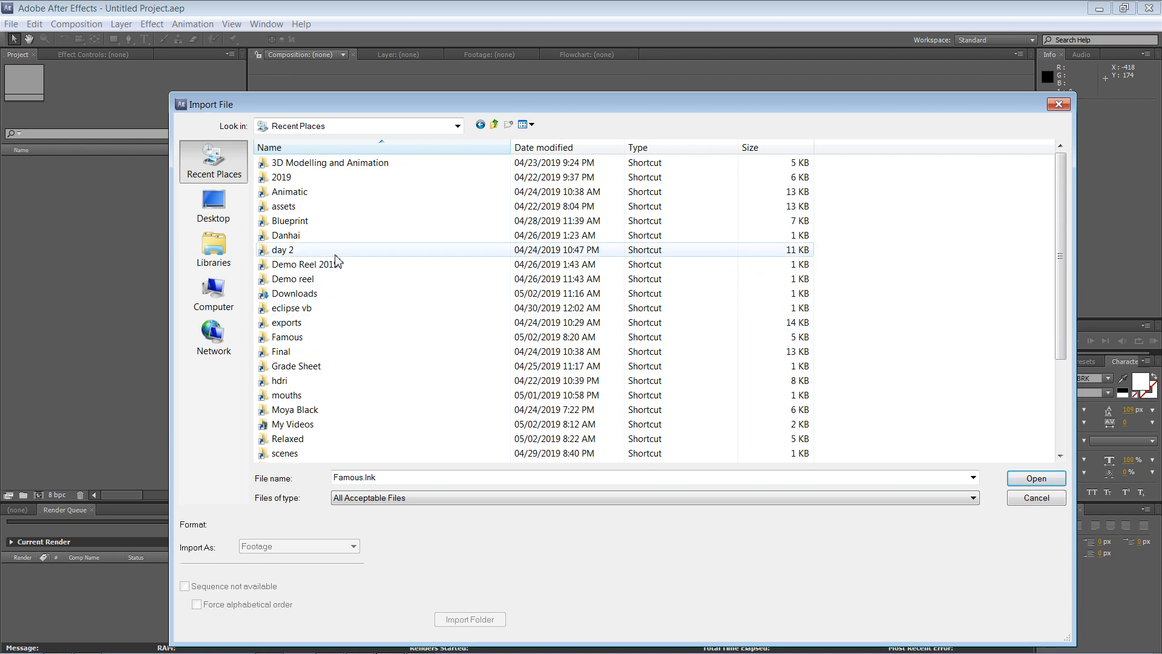
pyautogui.click(229, 300)
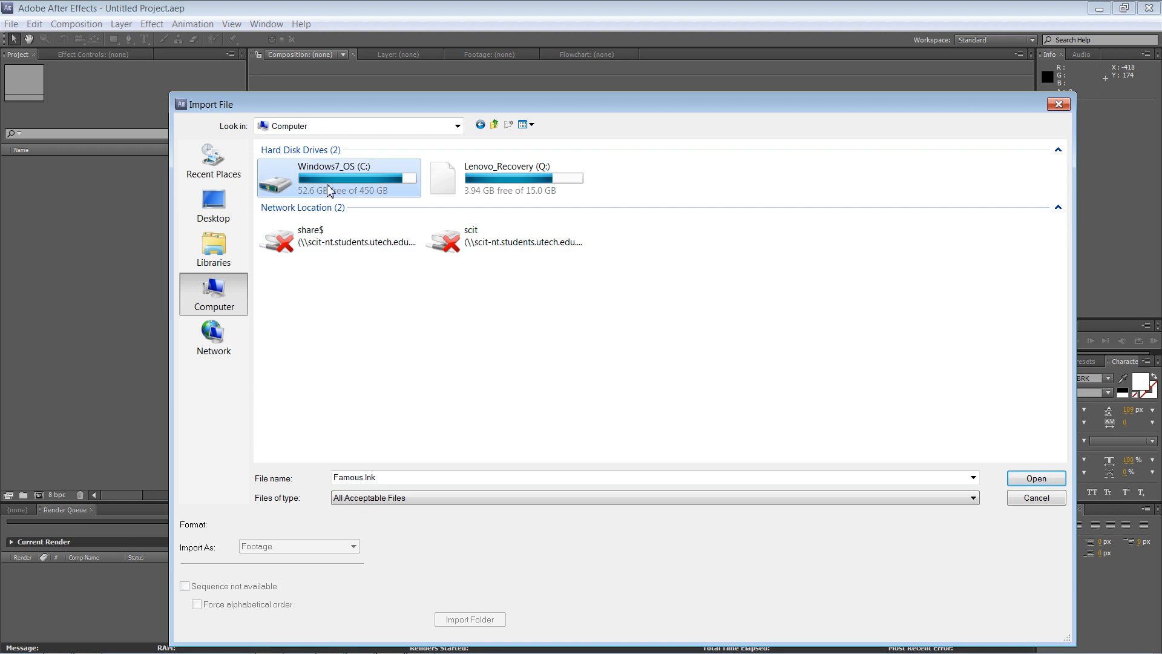
pyautogui.doubleClick(329, 185)
pyautogui.doubleClick(293, 338)
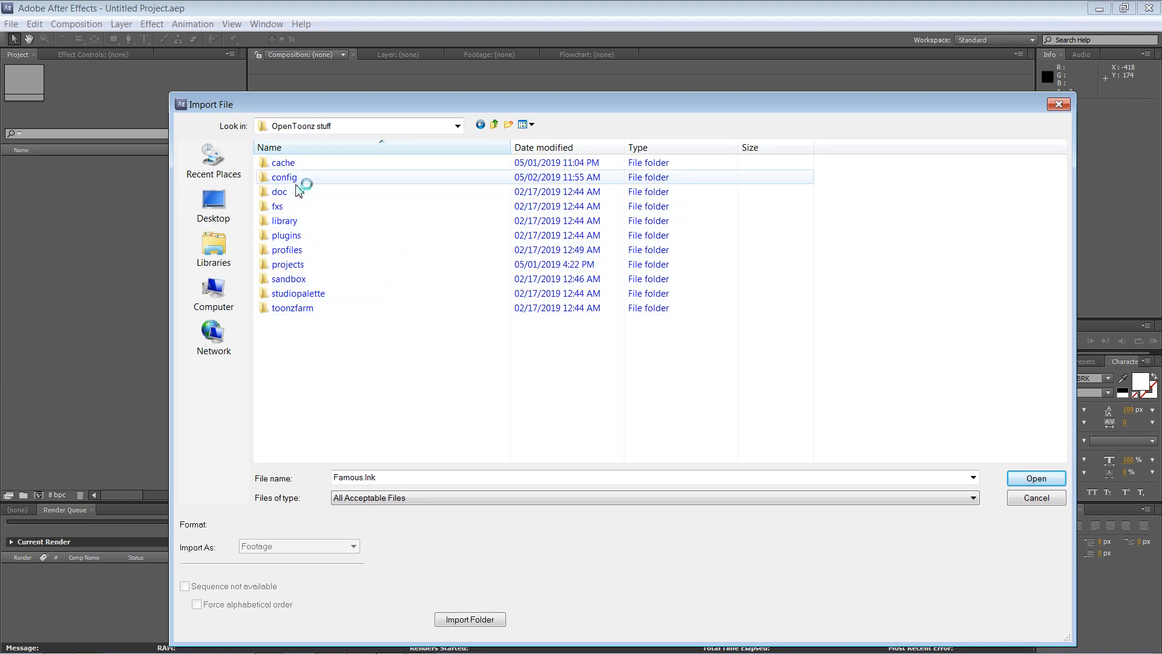
pyautogui.click(302, 267)
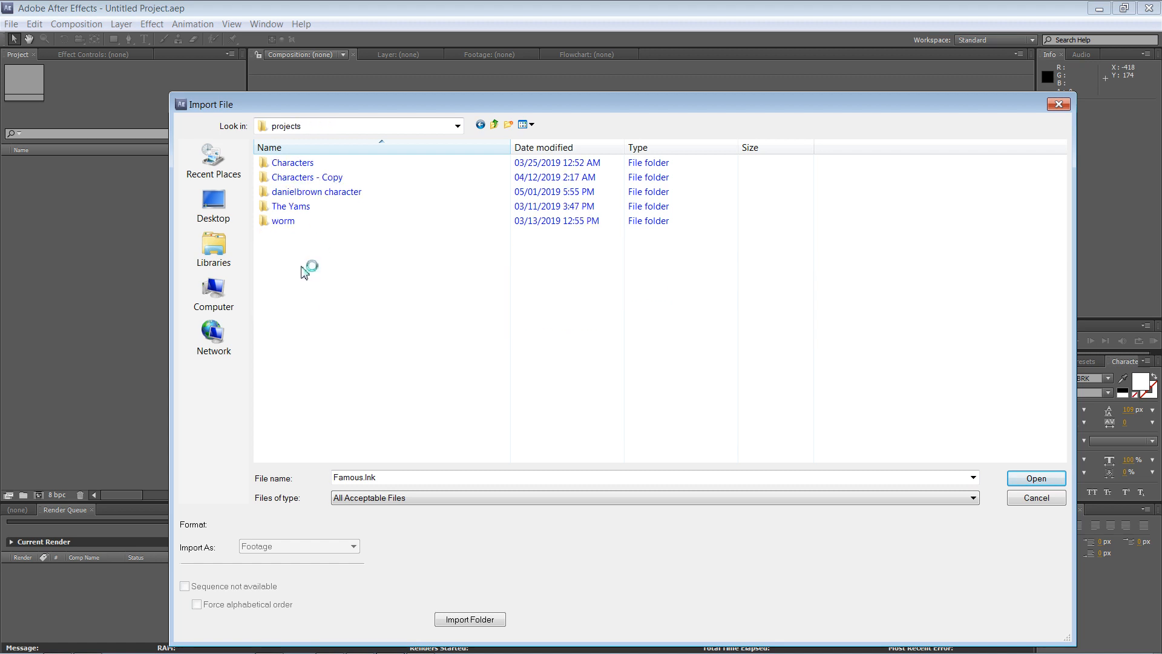
pyautogui.doubleClick(303, 163)
pyautogui.doubleClick(288, 206)
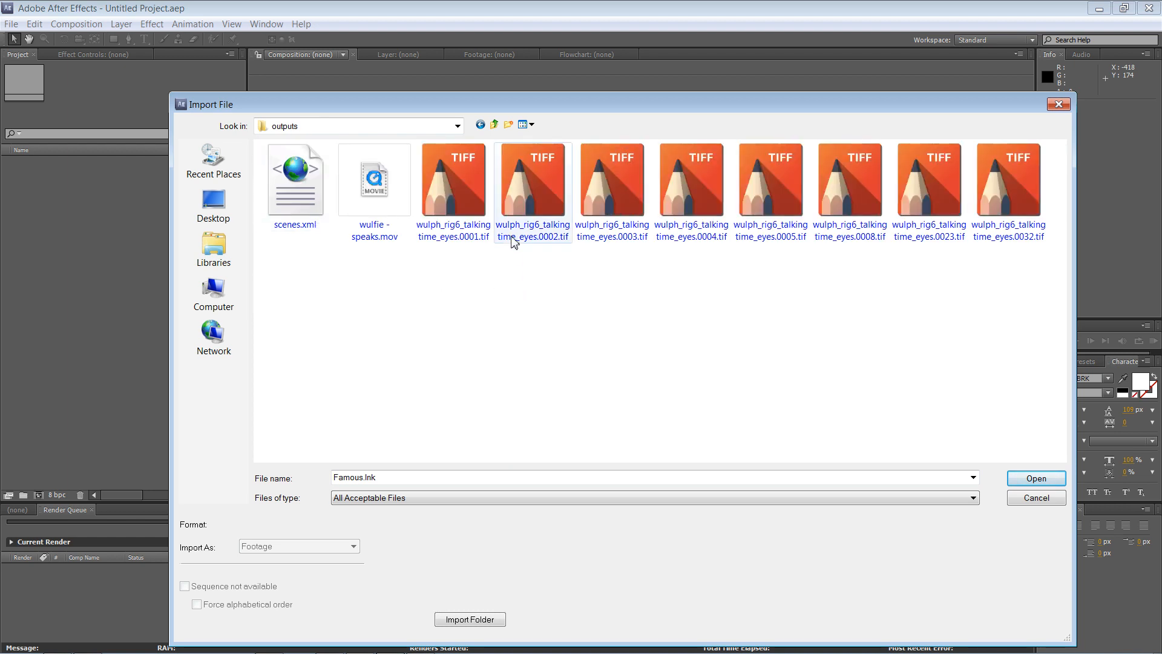
pyautogui.click(373, 200)
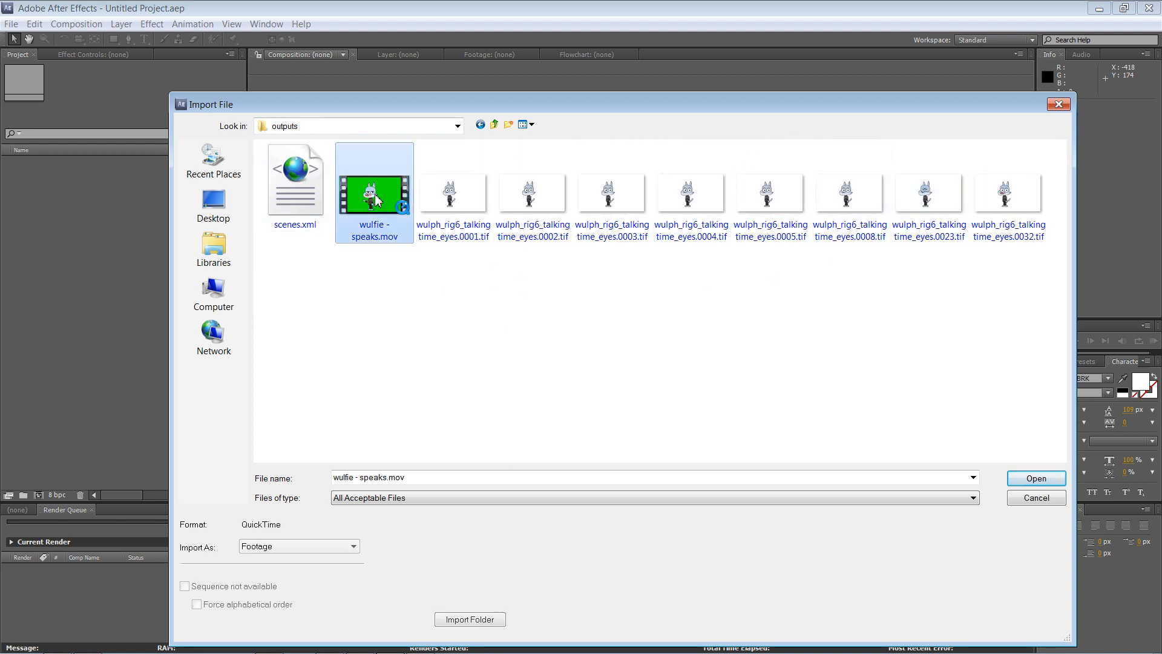
pyautogui.click(1035, 478)
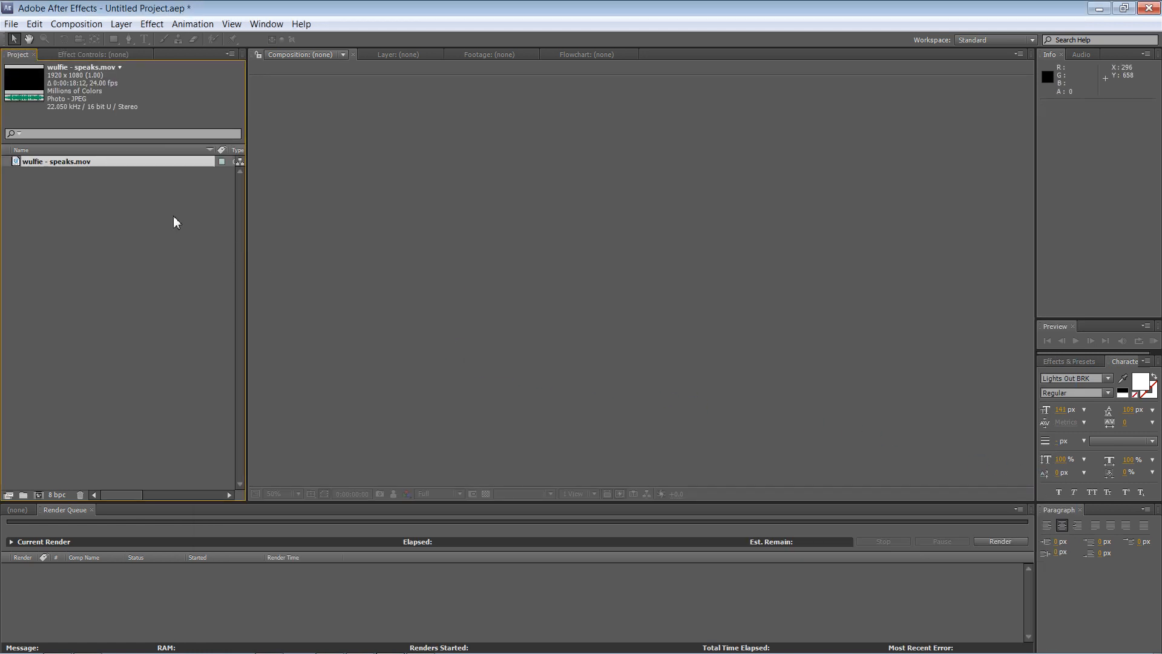
# Play back the wulfie - speaks.mov footage, stop it, and return to the empty composition view.
pyautogui.doubleClick(73, 161)
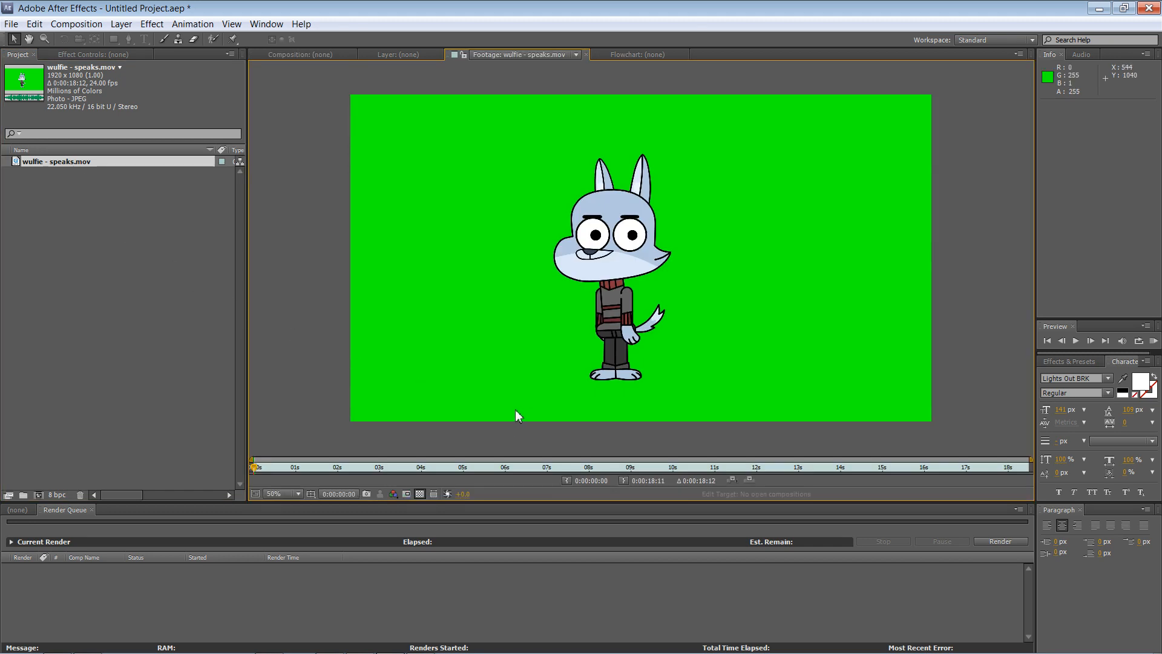
pyautogui.press('space')
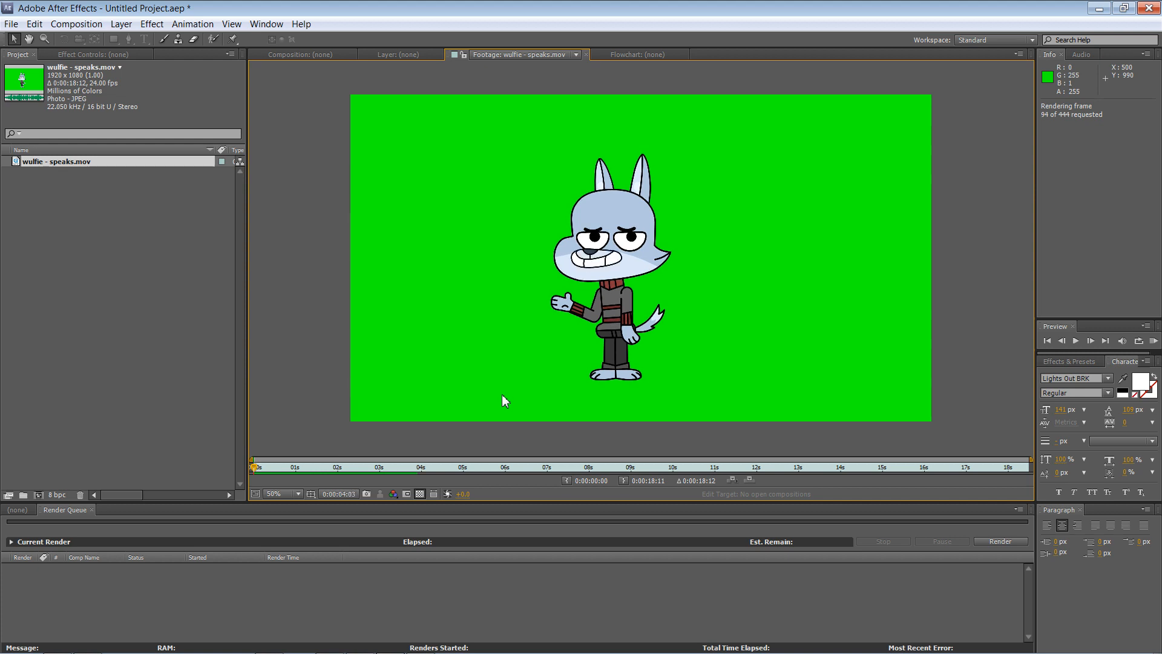
pyautogui.press('space')
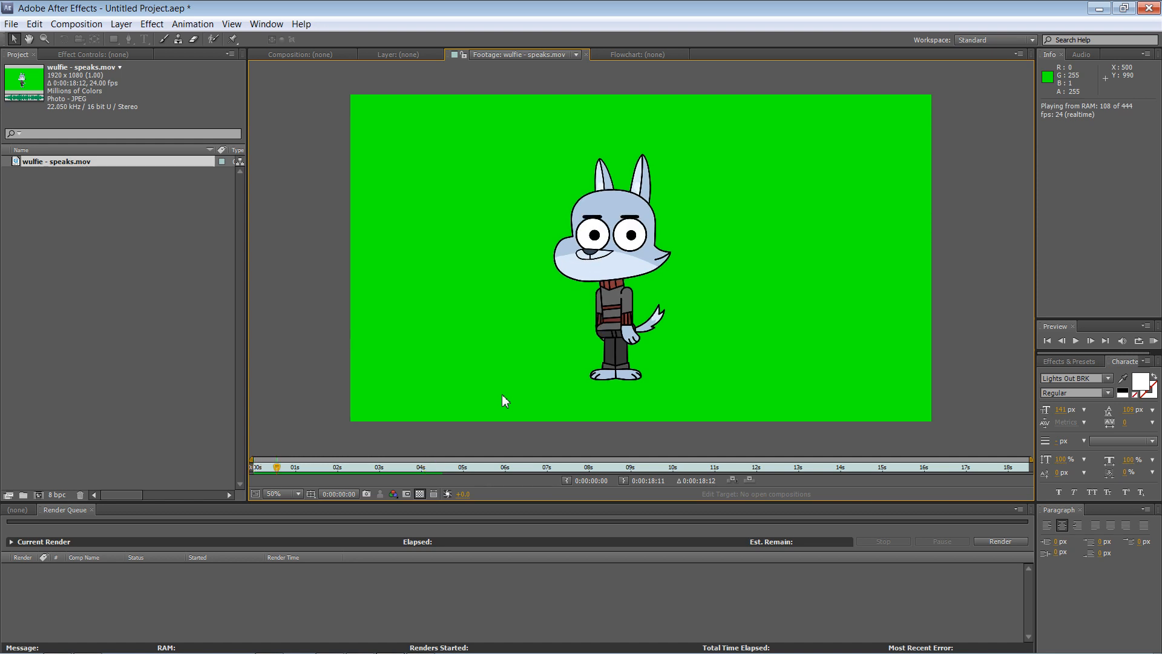
pyautogui.press('space')
pyautogui.click(178, 243)
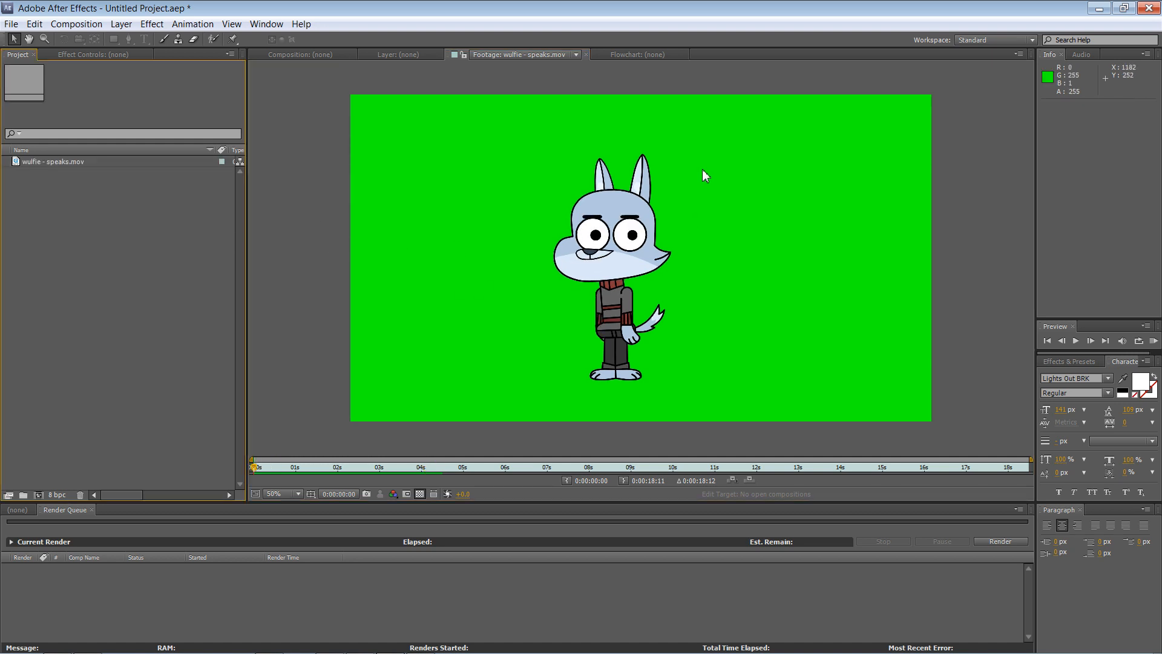
pyautogui.click(293, 53)
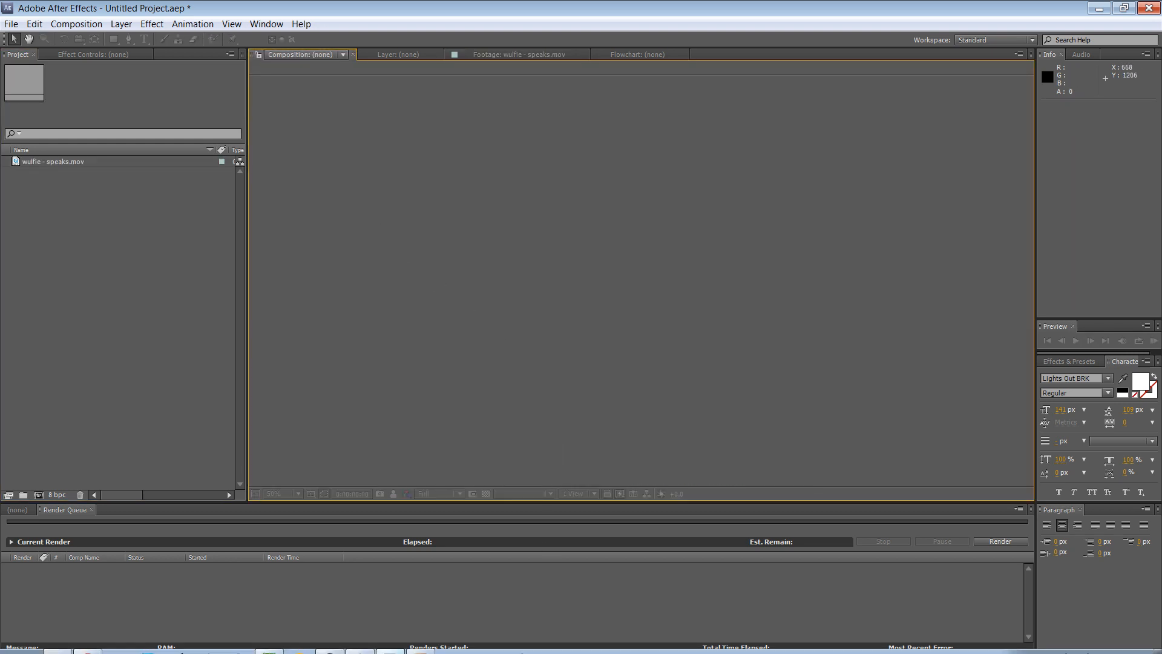
pyautogui.moveTo(488, 649)
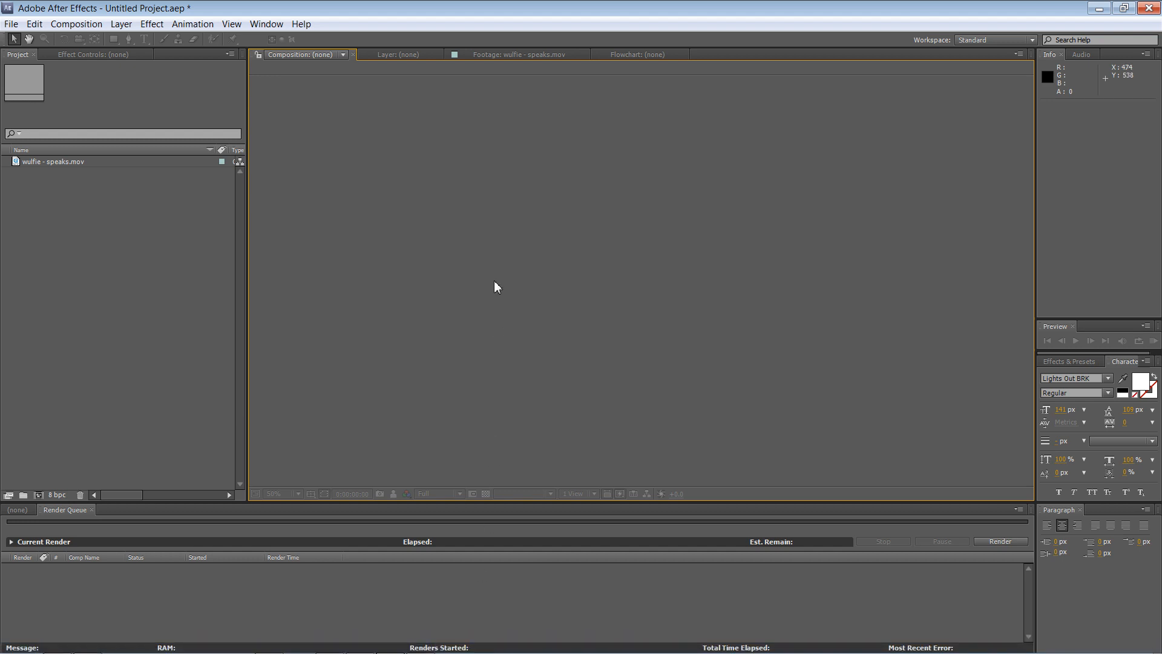
pyautogui.click(135, 164)
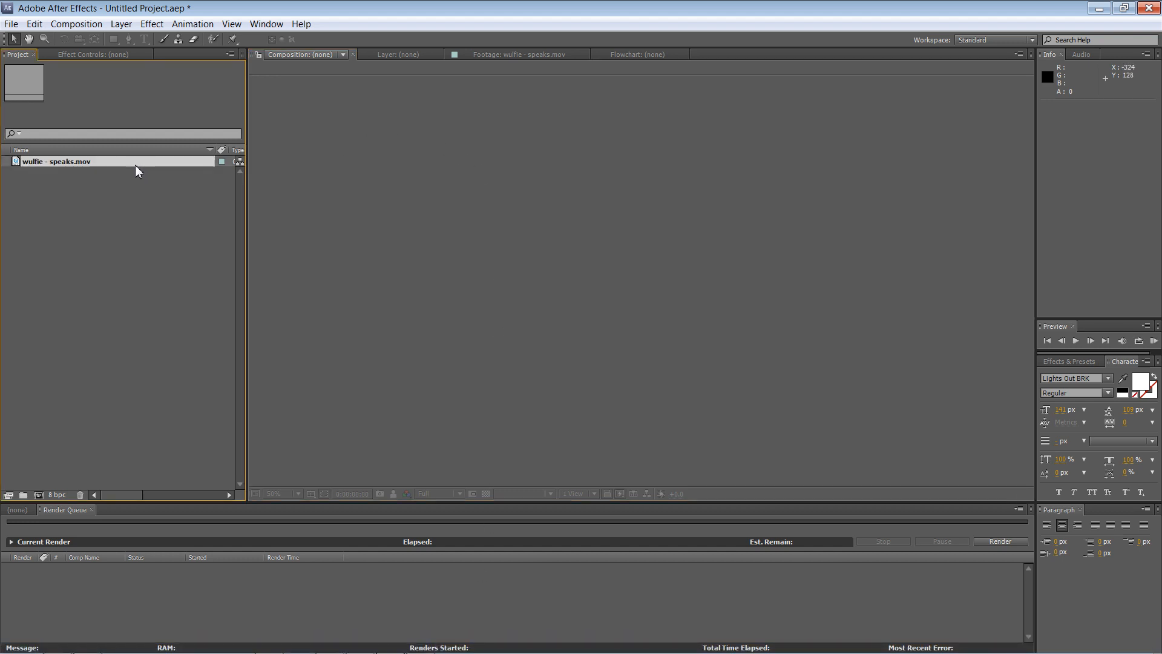
# Start another file import and browse to the 2019 folder inside Documents, Multimedia, Blender, Models.
pyautogui.doubleClick(91, 198)
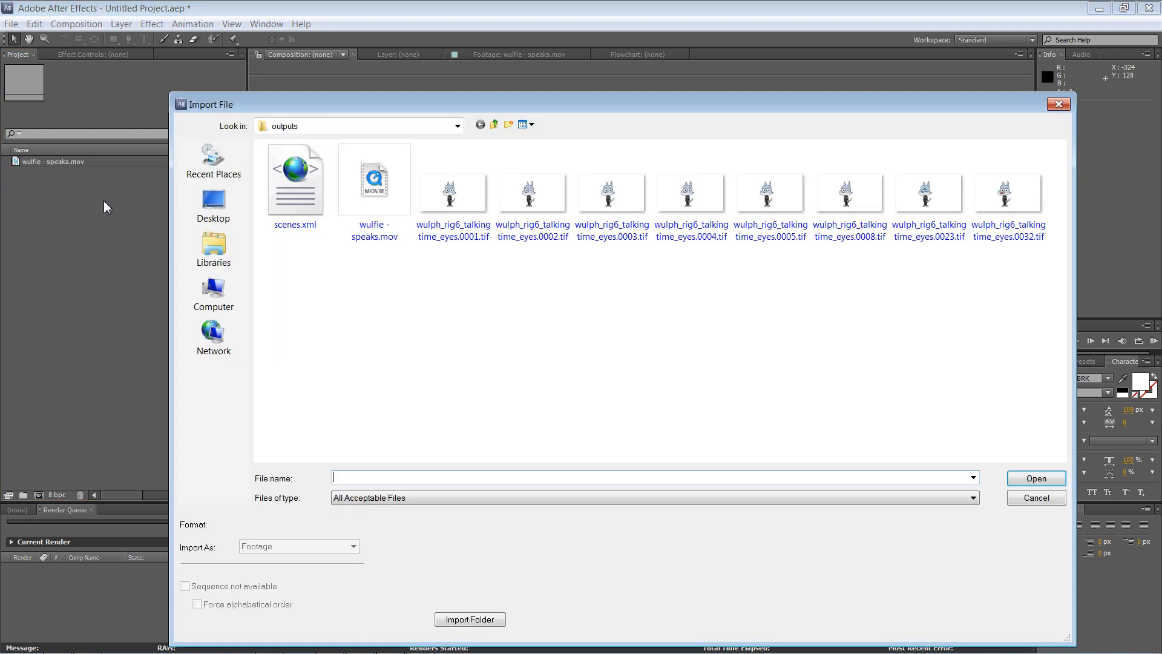
pyautogui.click(494, 125)
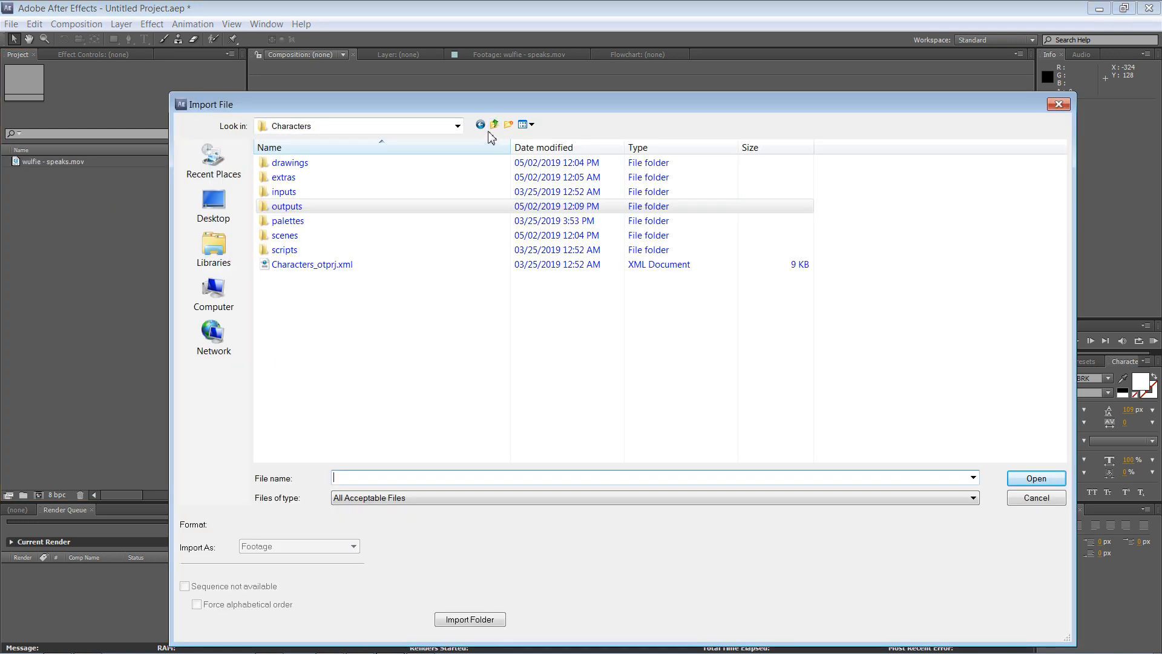
pyautogui.click(493, 126)
pyautogui.click(213, 248)
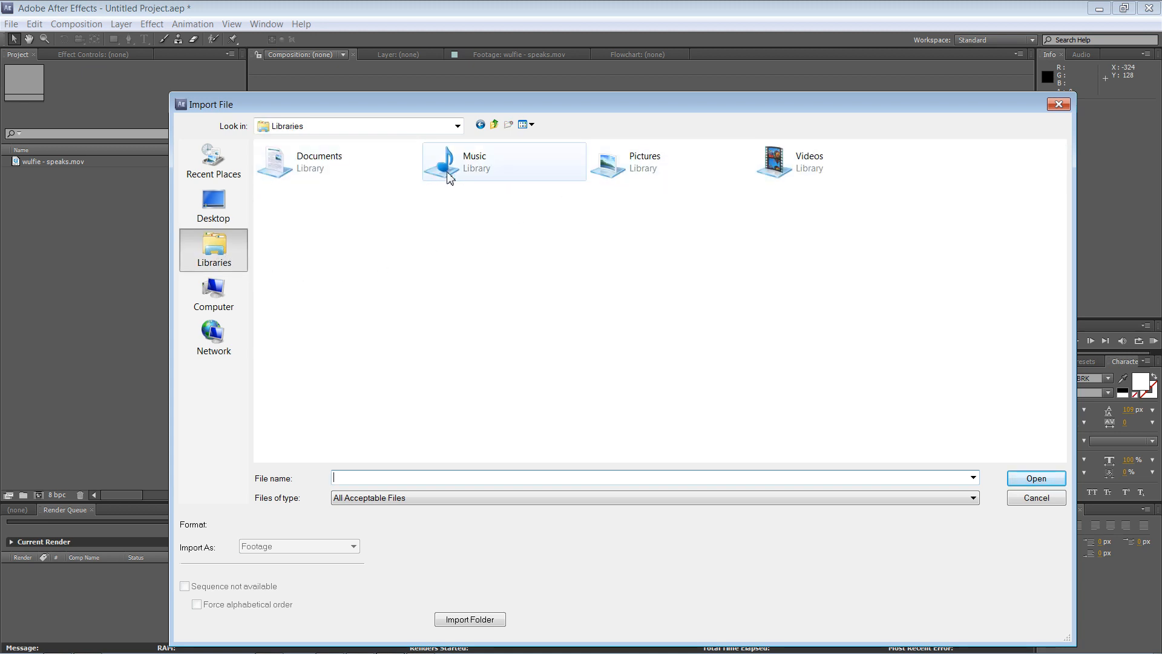
pyautogui.doubleClick(291, 164)
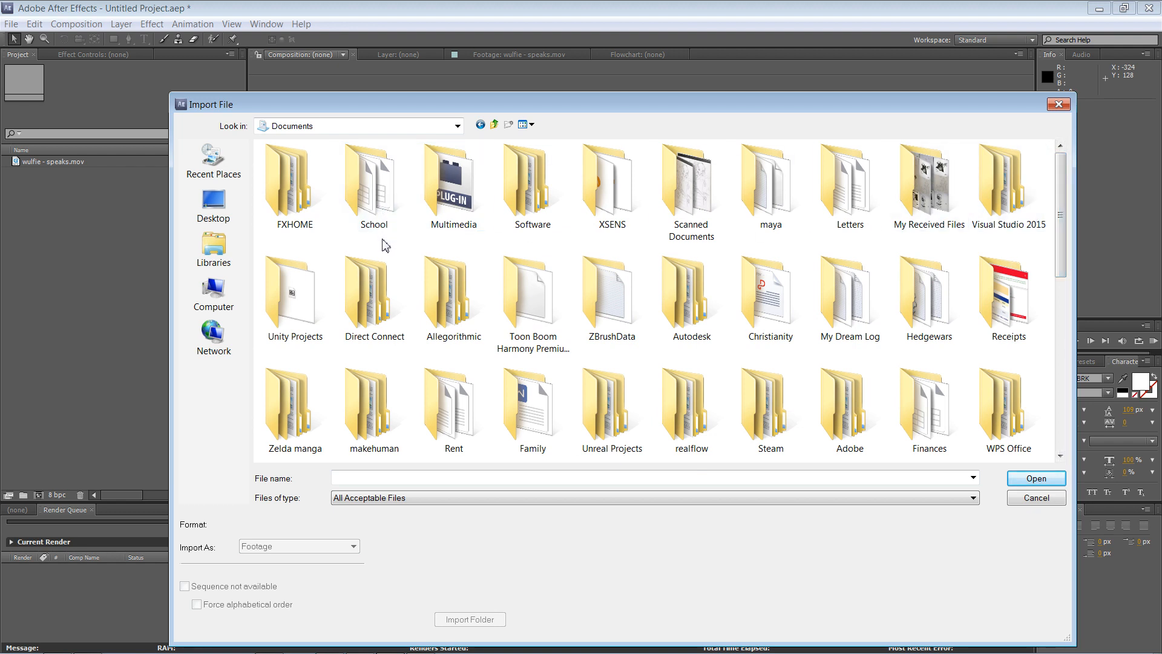
pyautogui.doubleClick(461, 207)
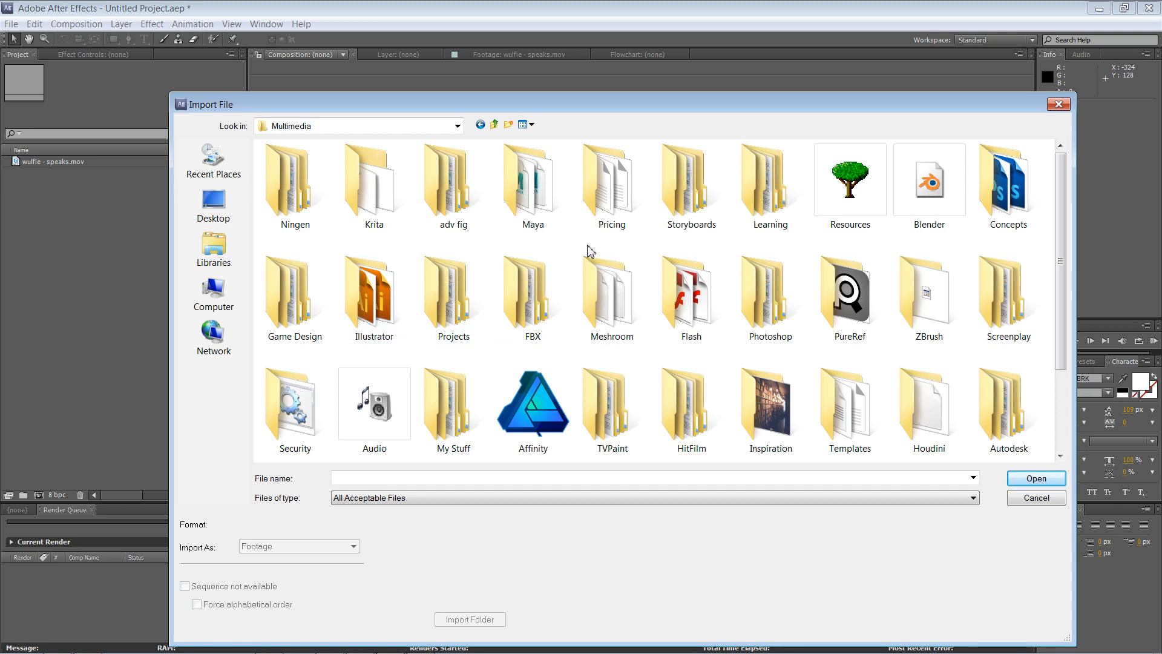
pyautogui.press('b')
pyautogui.press('Return')
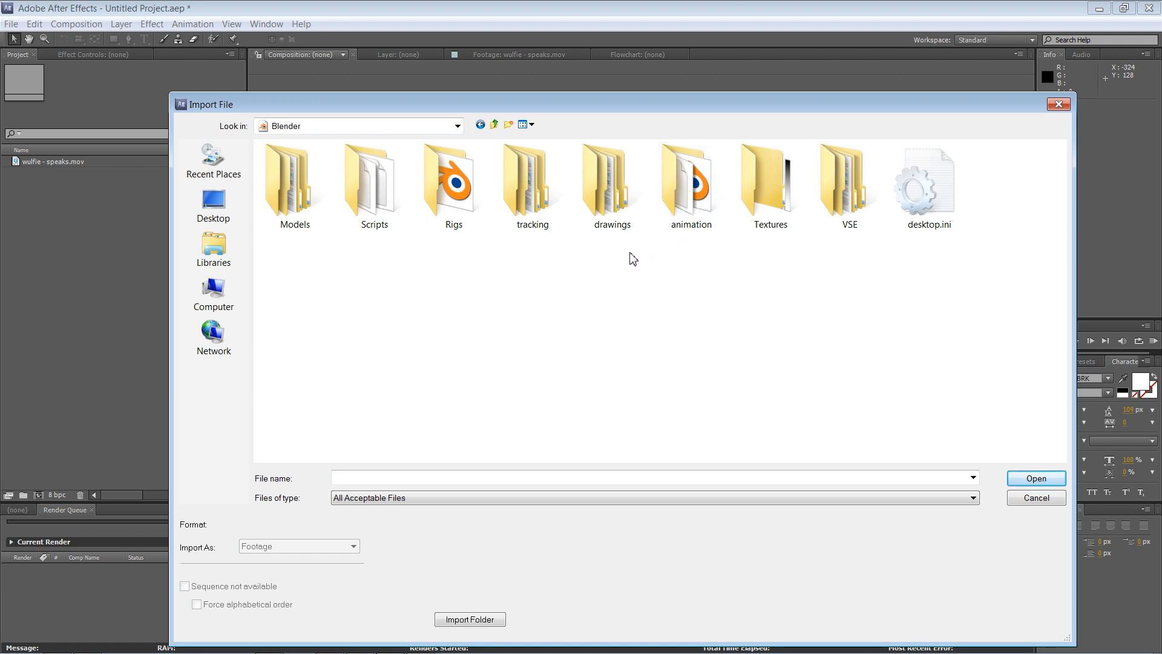
pyautogui.doubleClick(682, 222)
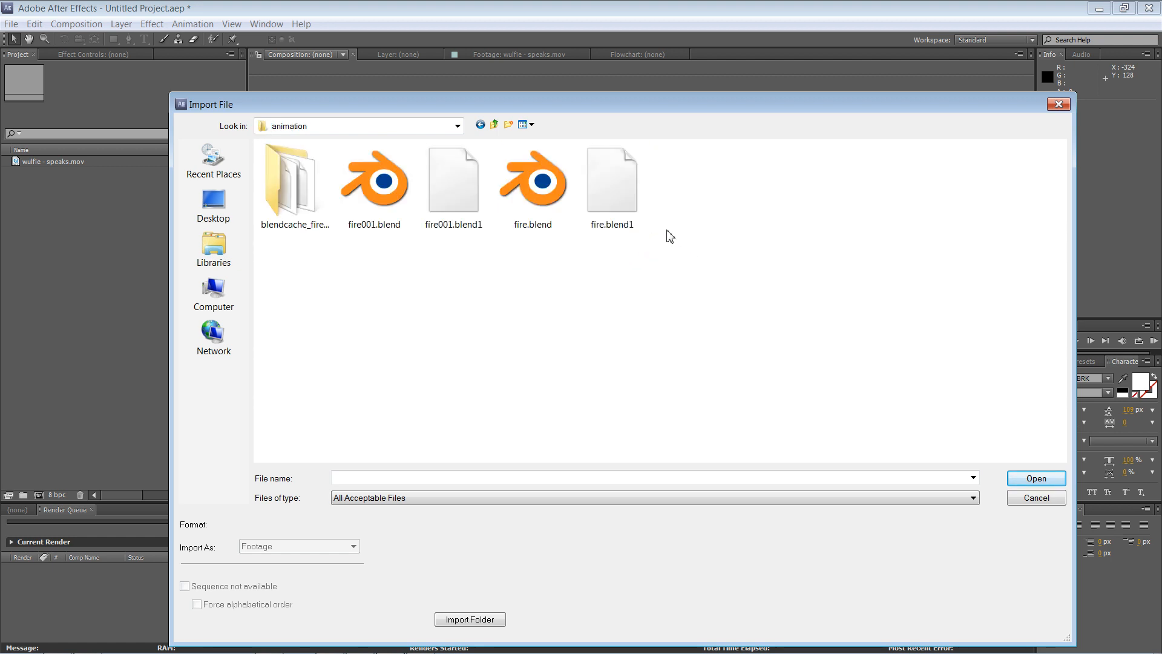
pyautogui.press('BackSpace')
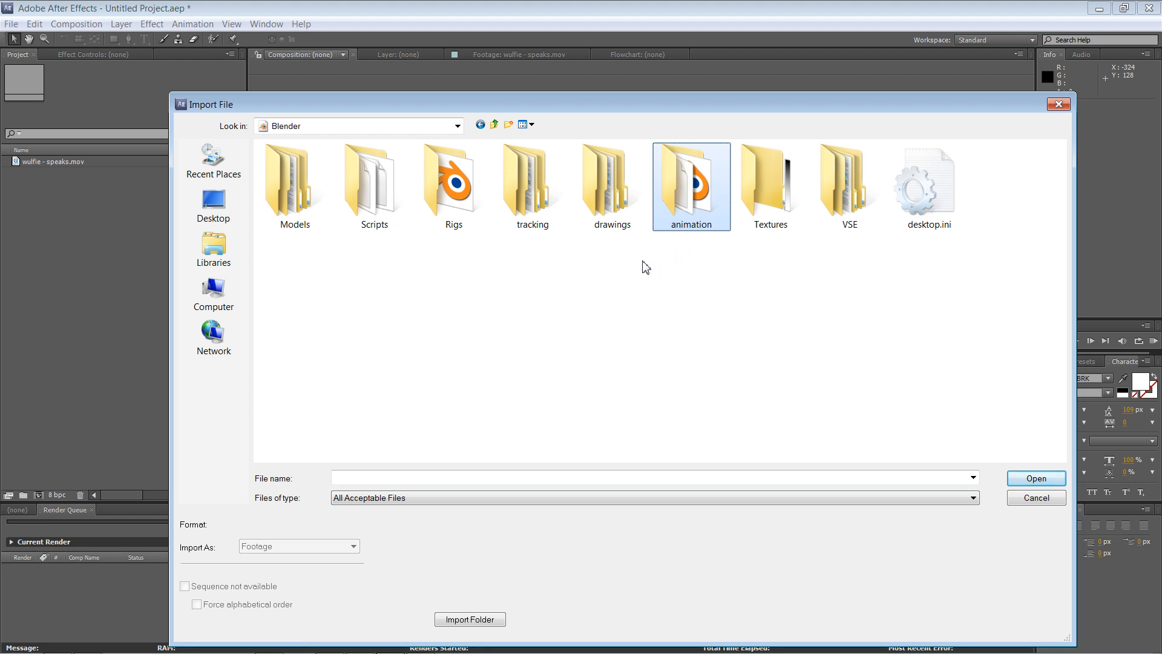
pyautogui.doubleClick(296, 215)
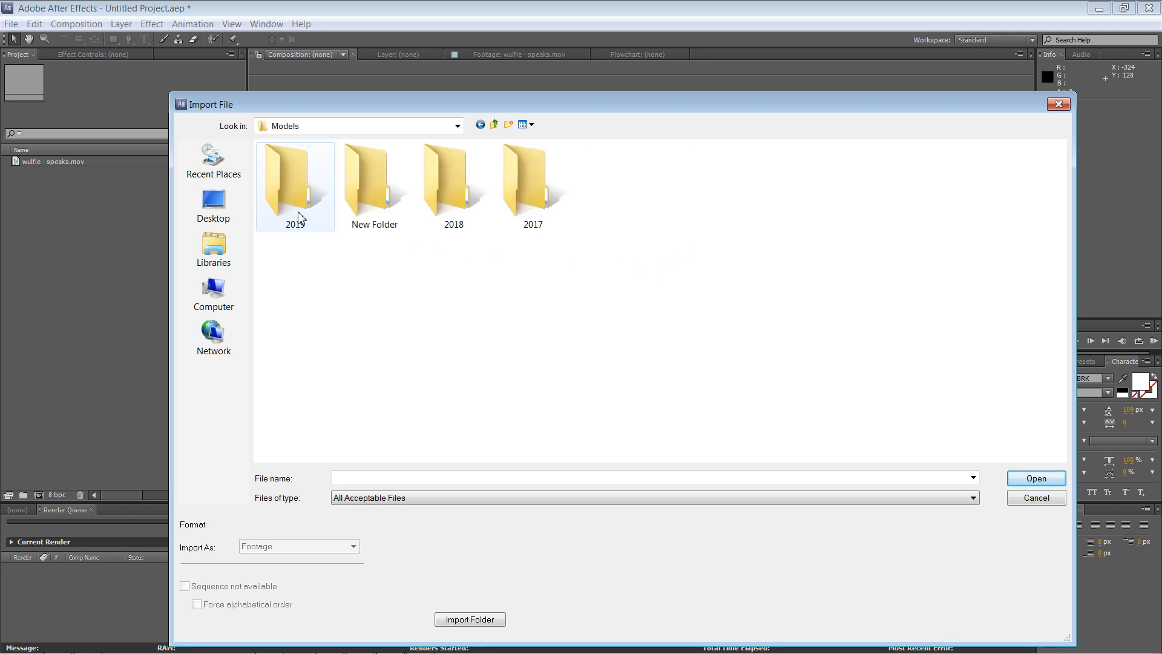
pyautogui.doubleClick(305, 219)
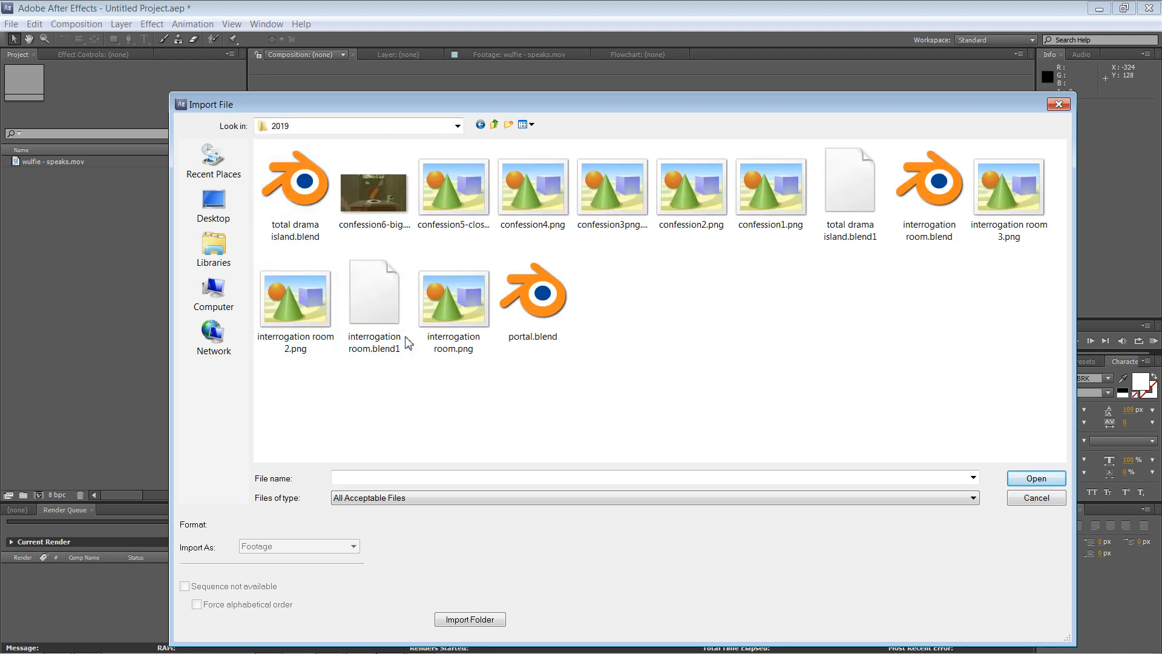
# Import the six confession PNG backgrounds and the three interrogation room PNGs together as footage.
pyautogui.click(381, 206)
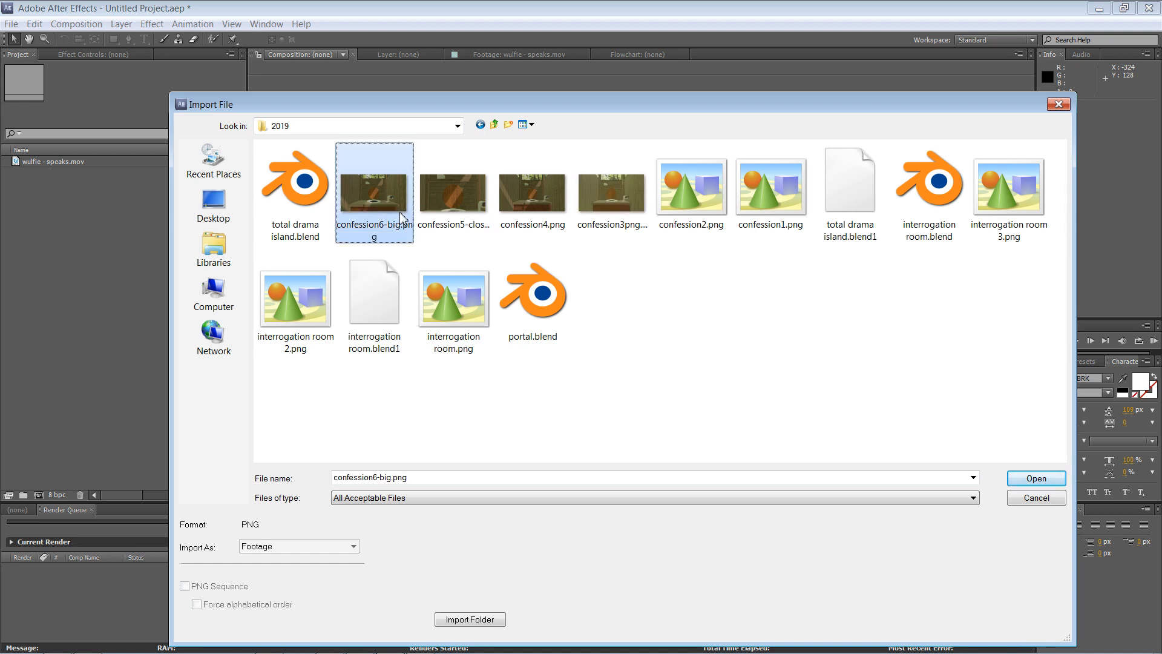
pyautogui.keyDown('ctrl'); pyautogui.click(448, 208); pyautogui.keyUp('ctrl')
pyautogui.keyDown('ctrl'); pyautogui.click(532, 199); pyautogui.keyUp('ctrl')
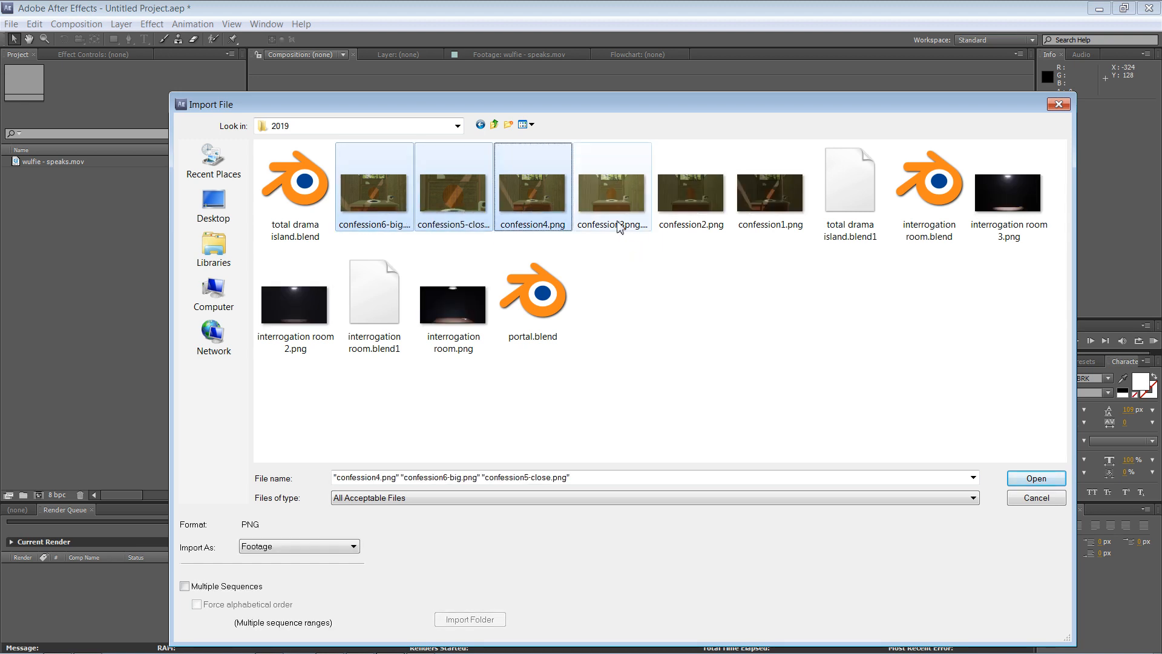
pyautogui.keyDown('ctrl'); pyautogui.click(638, 231); pyautogui.keyUp('ctrl')
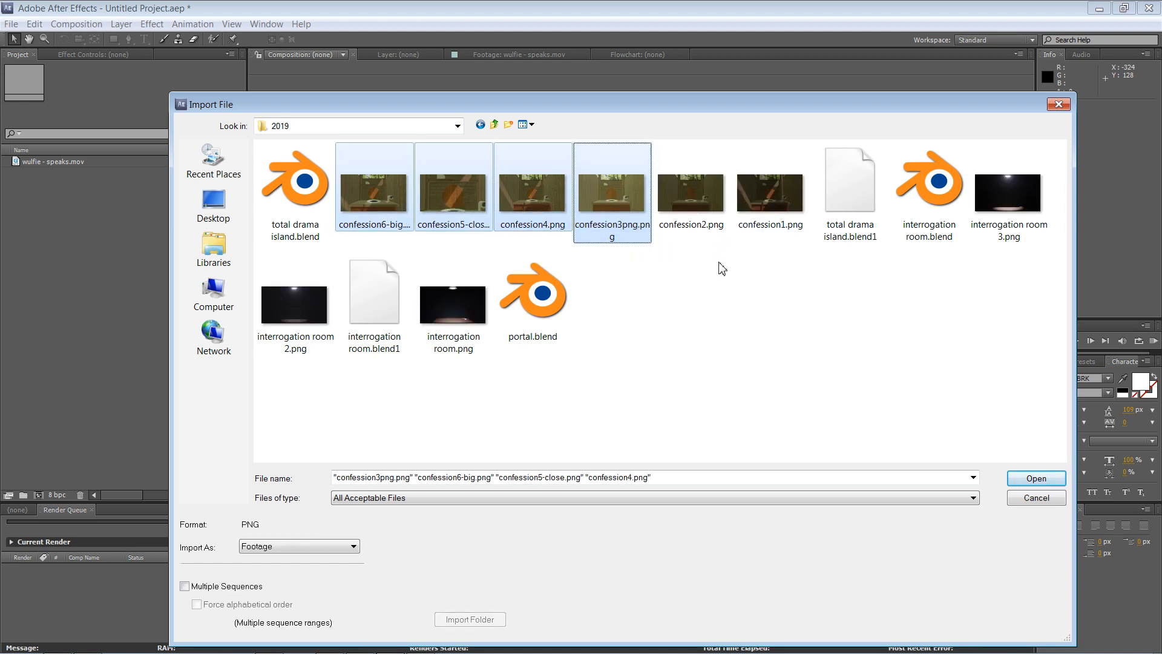
pyautogui.keyDown('ctrl'); pyautogui.click(720, 230); pyautogui.keyUp('ctrl')
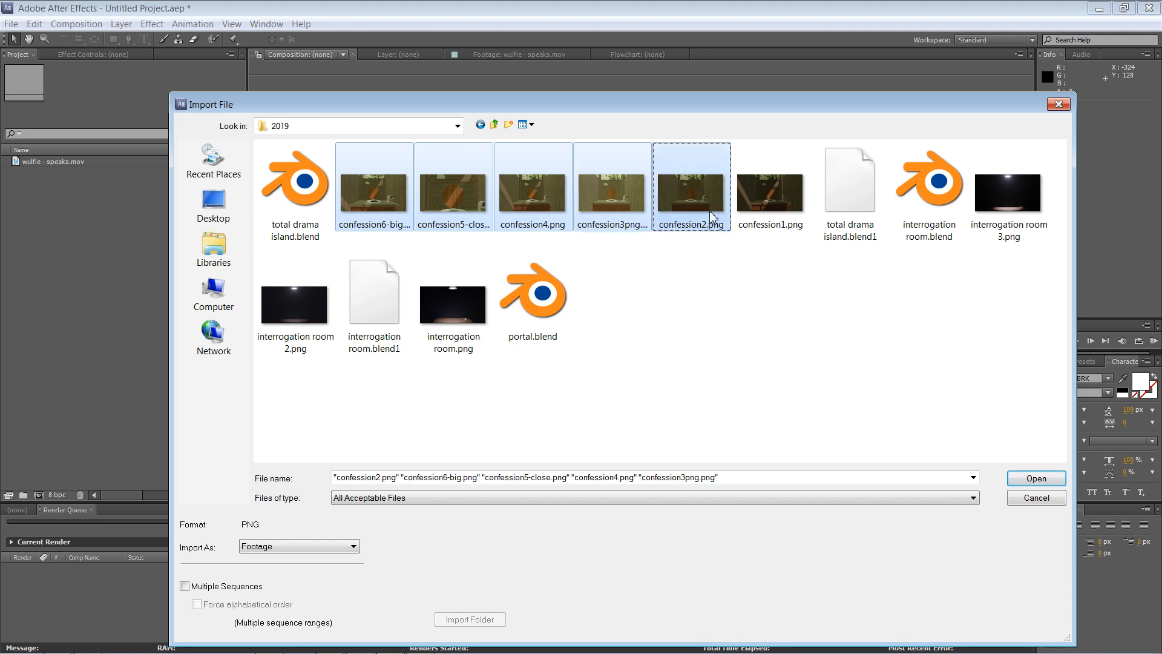
pyautogui.keyDown('ctrl'); pyautogui.click(765, 209); pyautogui.keyUp('ctrl')
pyautogui.keyDown('ctrl'); pyautogui.click(1008, 200); pyautogui.keyUp('ctrl')
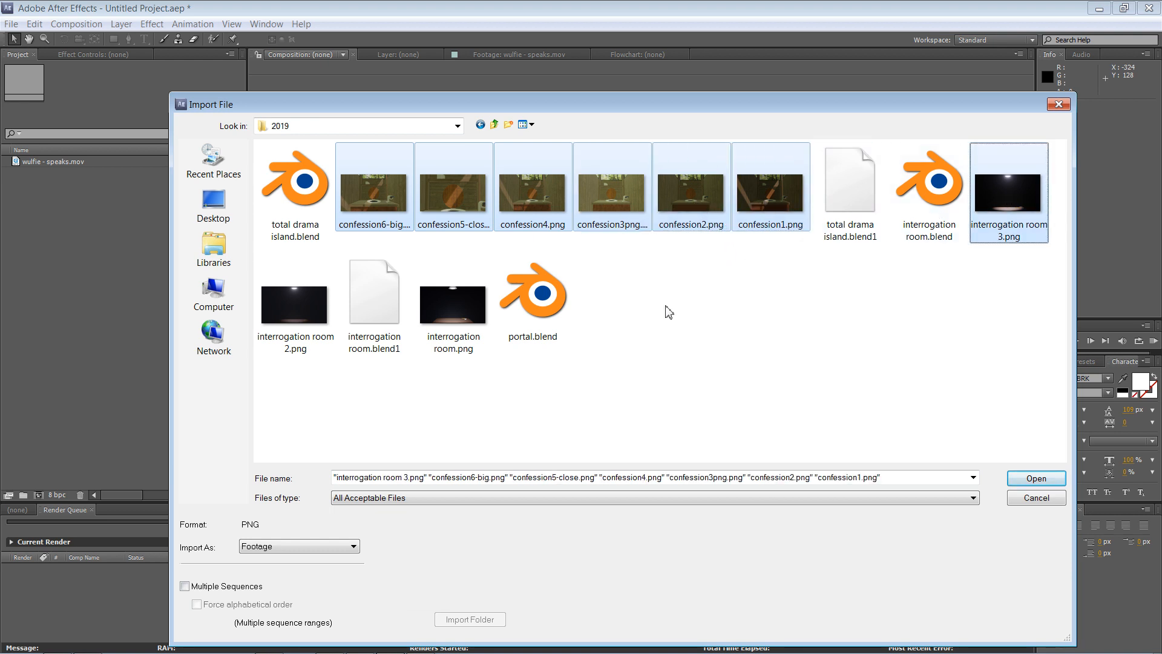
pyautogui.keyDown('ctrl'); pyautogui.click(315, 315); pyautogui.keyUp('ctrl')
pyautogui.keyDown('ctrl'); pyautogui.click(475, 332); pyautogui.keyUp('ctrl')
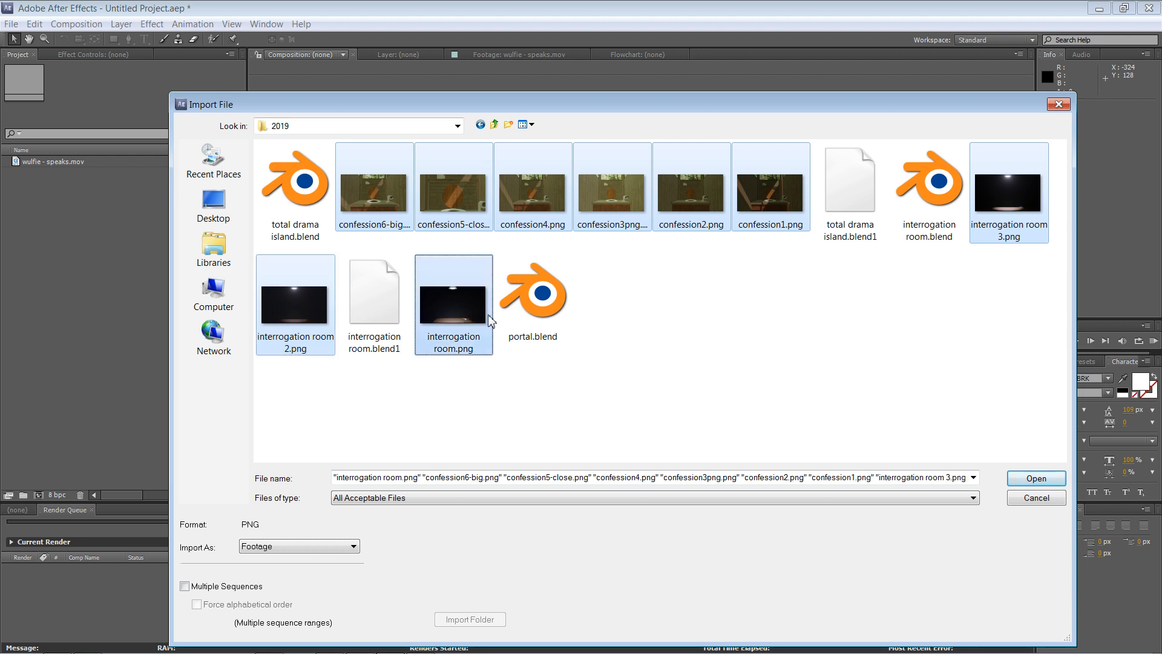
pyautogui.click(1022, 478)
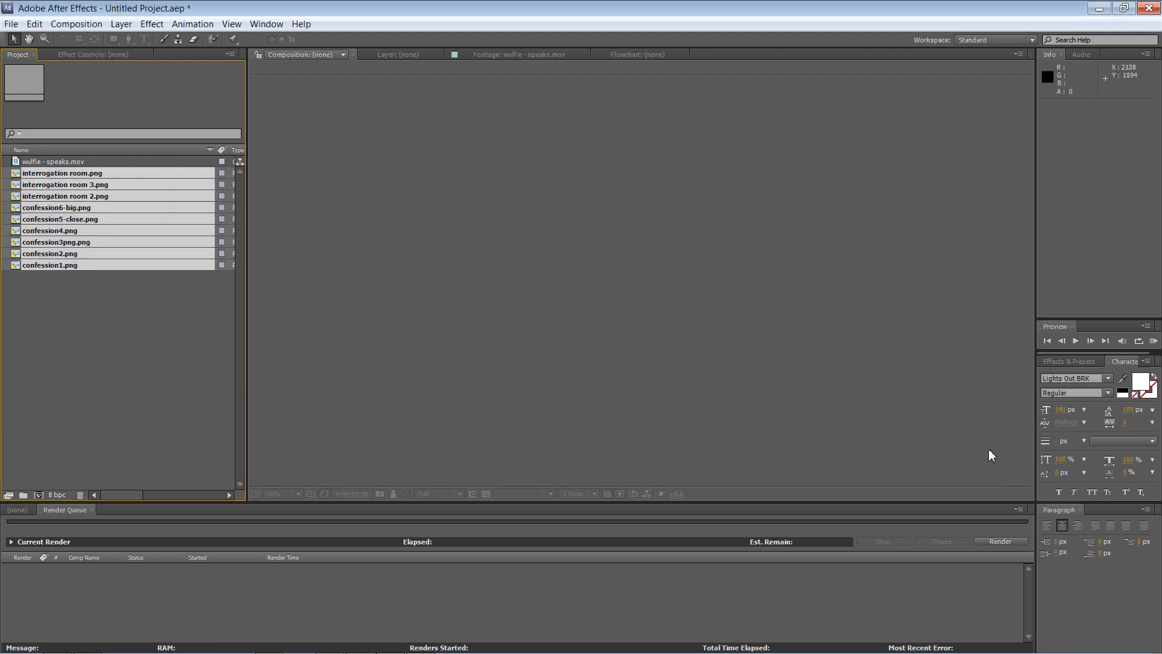
# Preview interrogation room.png, interrogation room 3.png and interrogation room 2.png one after another in the footage viewer.
pyautogui.click(140, 397)
pyautogui.click(96, 173)
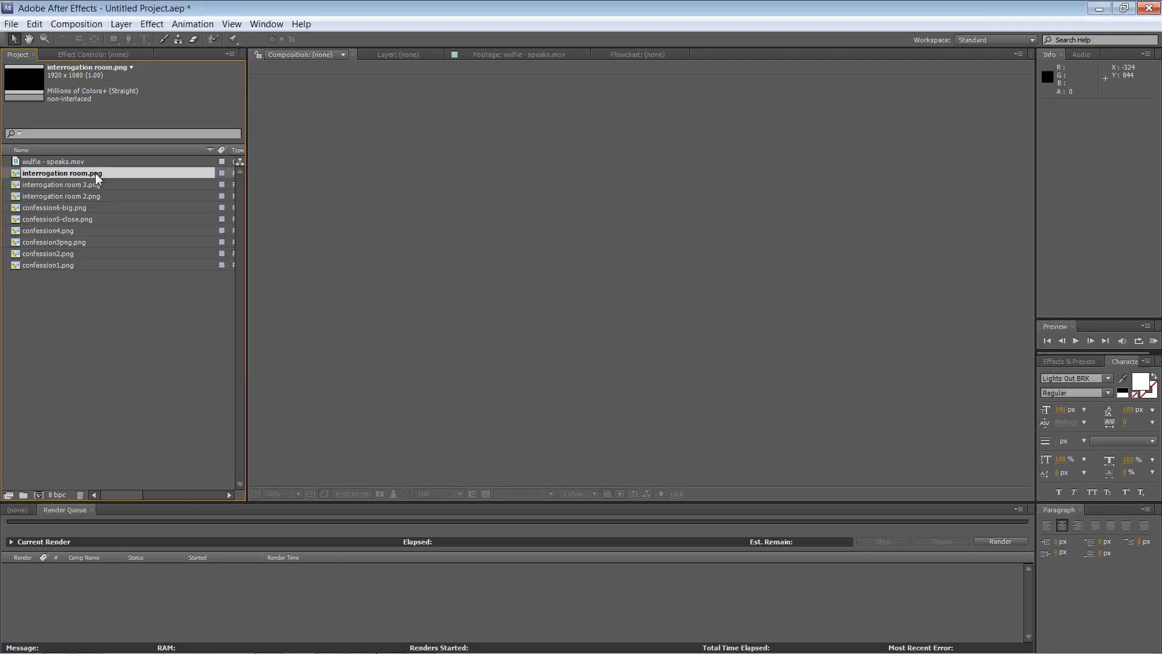
pyautogui.doubleClick(93, 172)
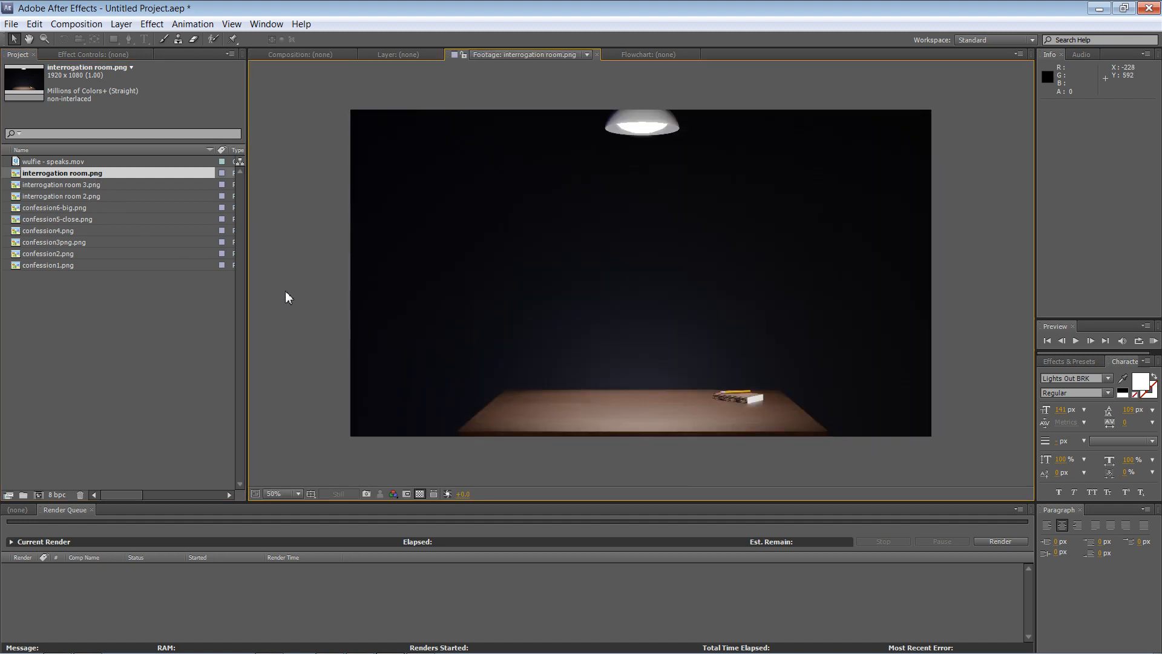
pyautogui.doubleClick(71, 184)
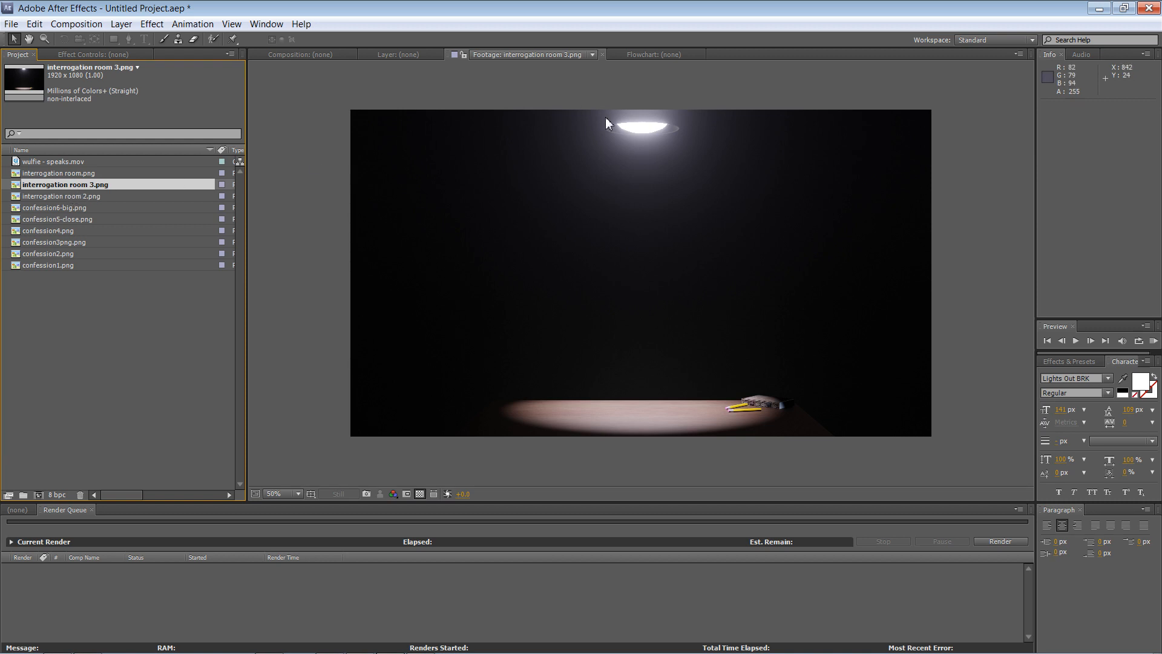
pyautogui.doubleClick(80, 194)
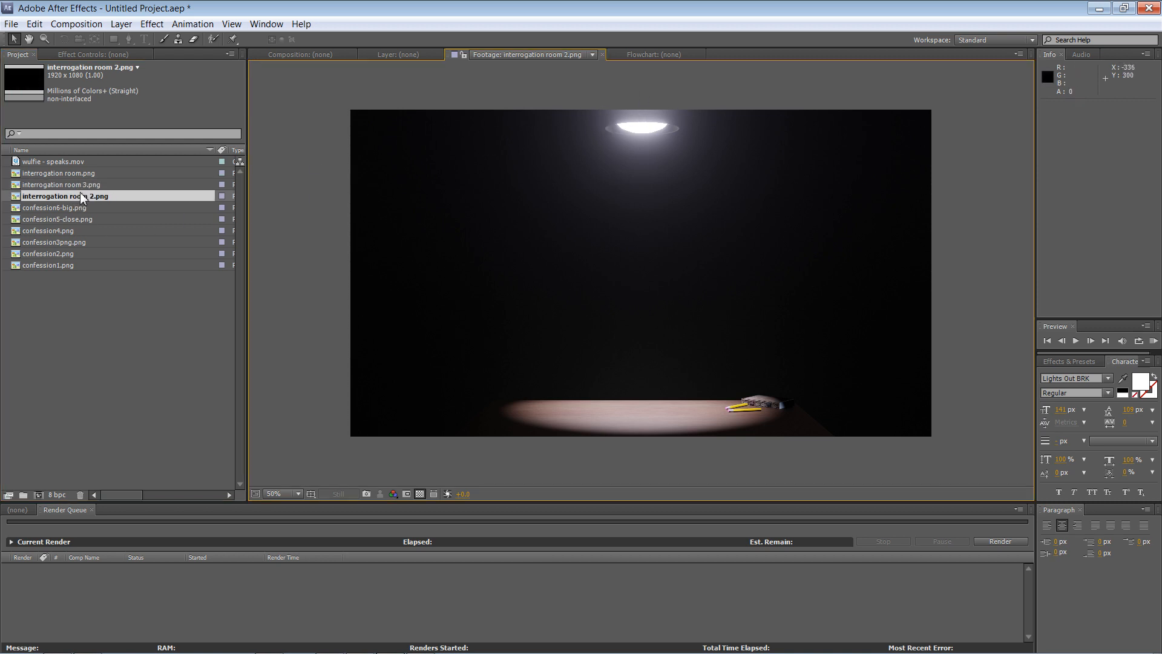
# Preview the six confession backgrounds in the footage viewer, zooming out to 25% to fit confession6-big.png.
pyautogui.doubleClick(74, 207)
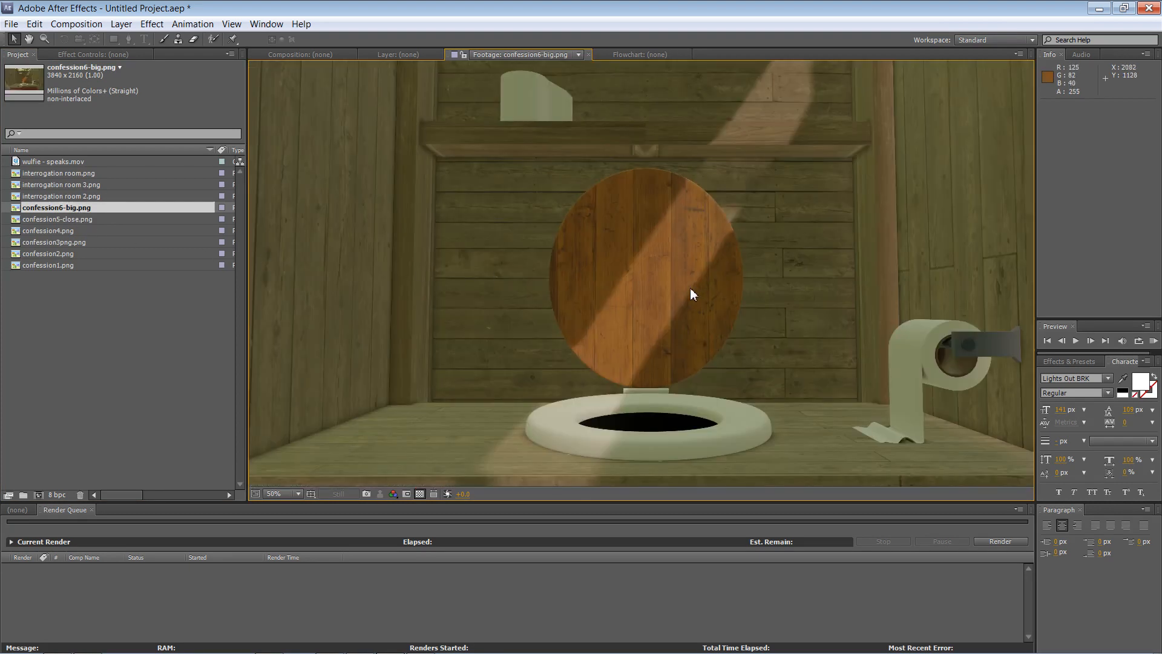
pyautogui.scroll(-2, 687, 290)
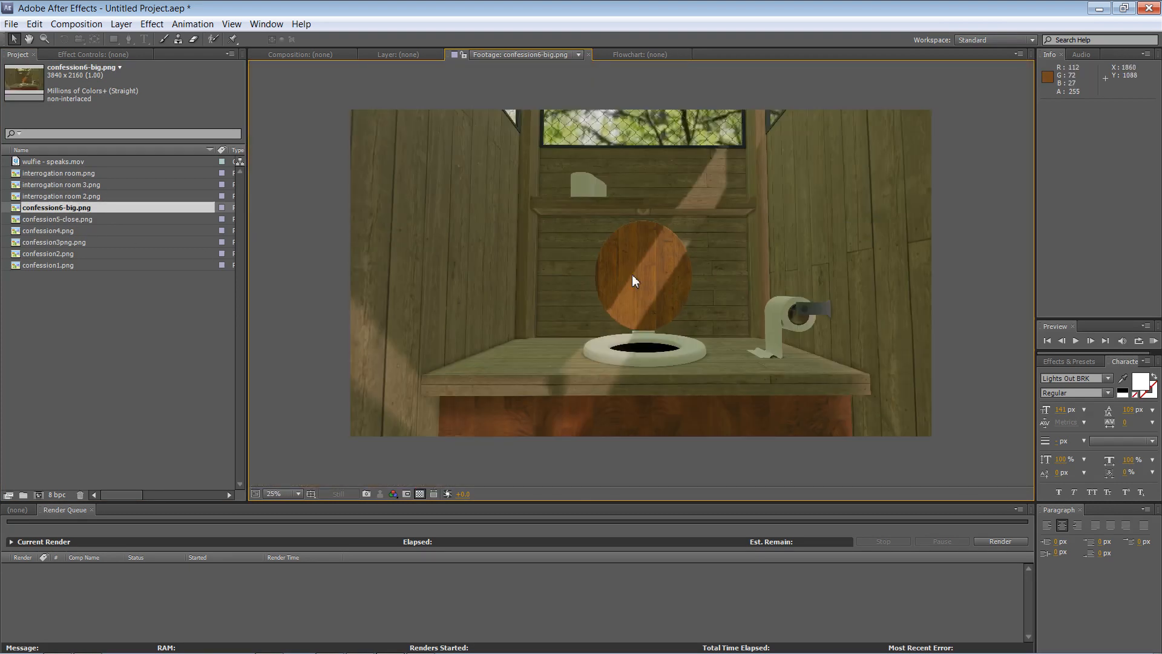
pyautogui.doubleClick(73, 218)
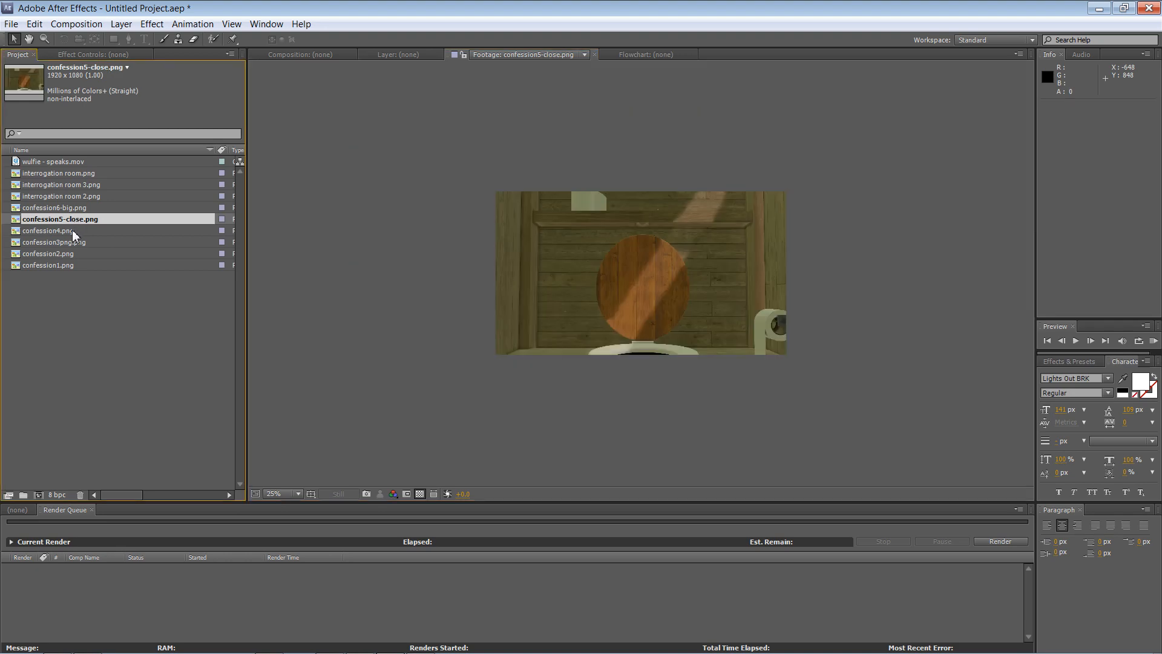
pyautogui.doubleClick(71, 231)
pyautogui.click(68, 222)
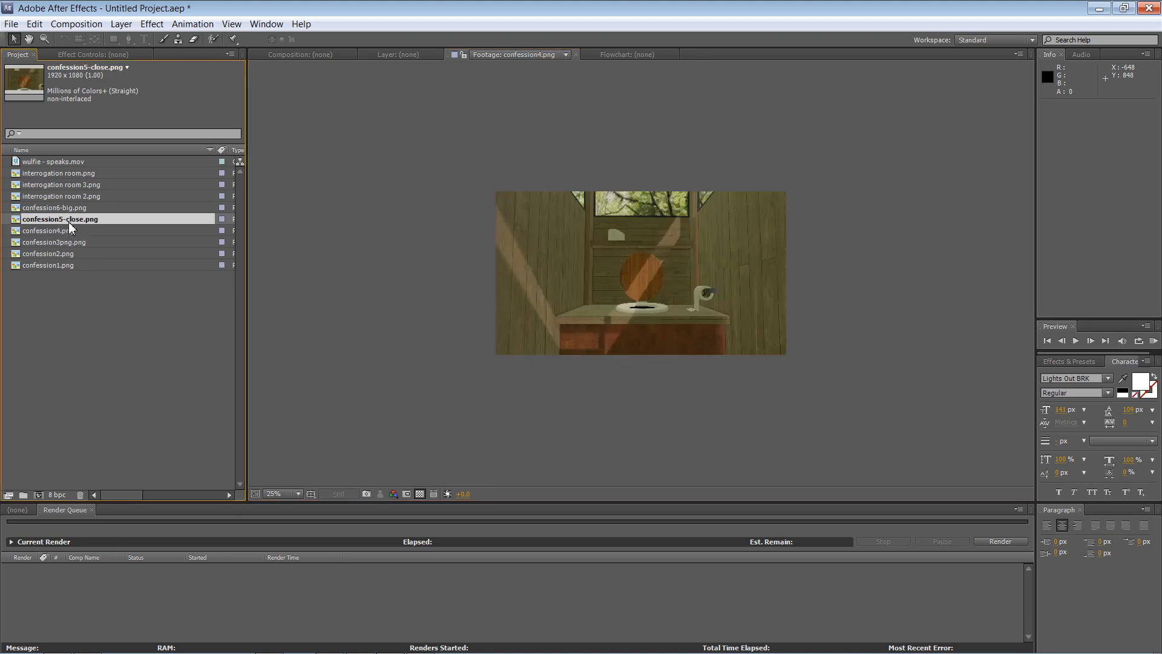
pyautogui.doubleClick(69, 221)
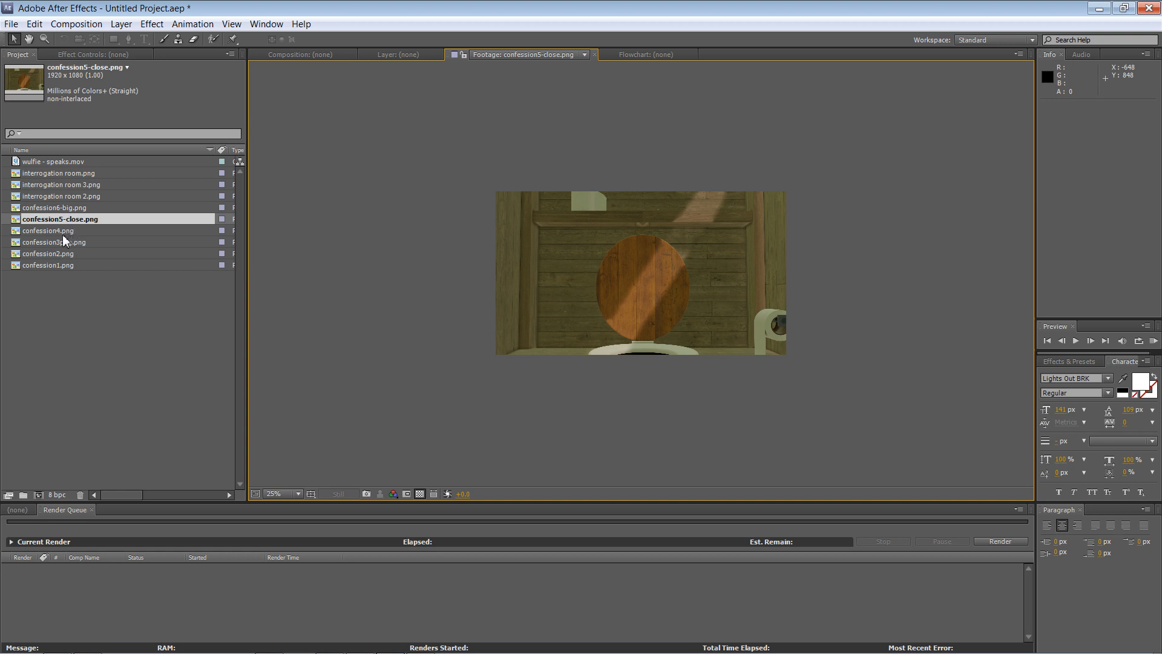
pyautogui.doubleClick(59, 241)
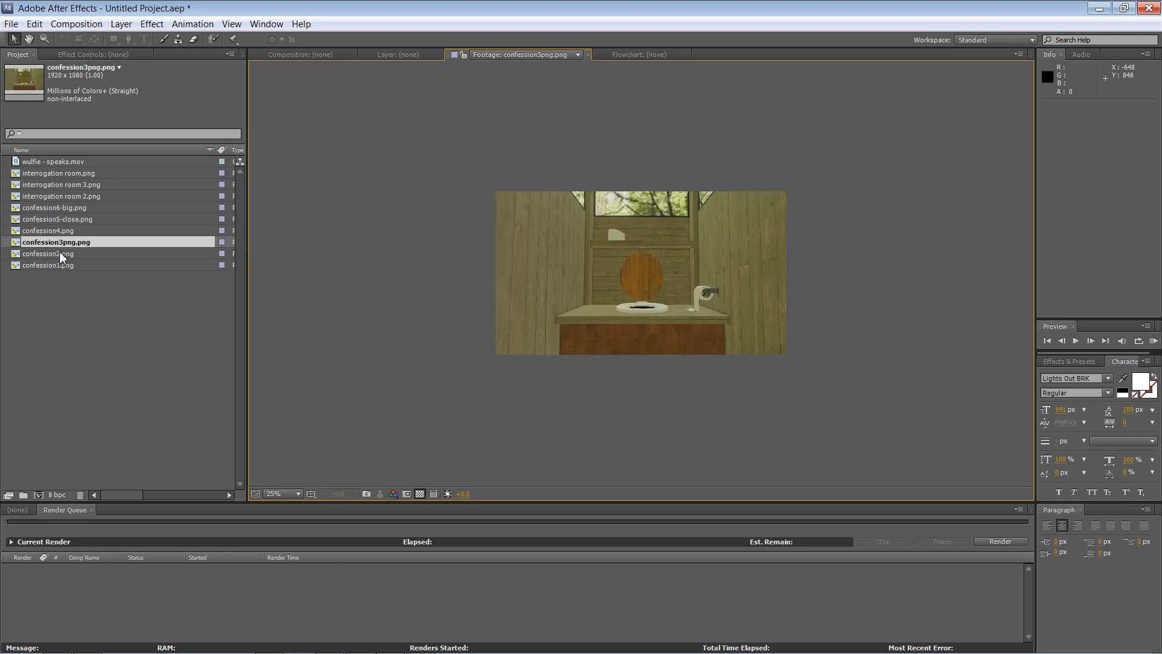
pyautogui.doubleClick(57, 253)
pyautogui.click(57, 266)
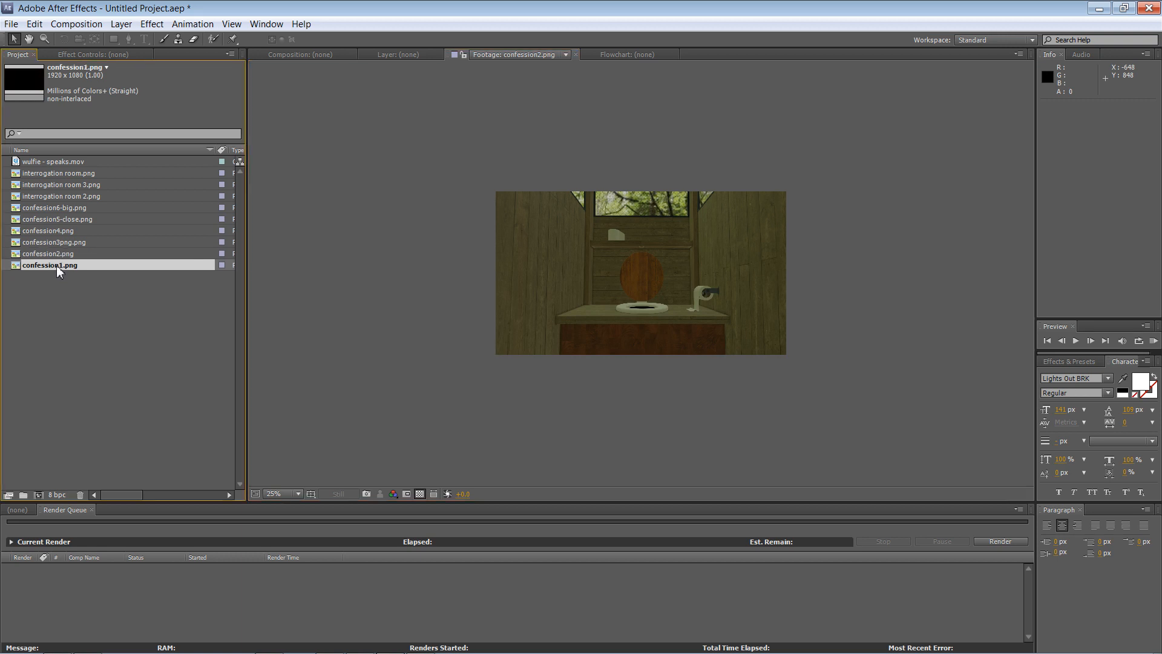
pyautogui.doubleClick(56, 265)
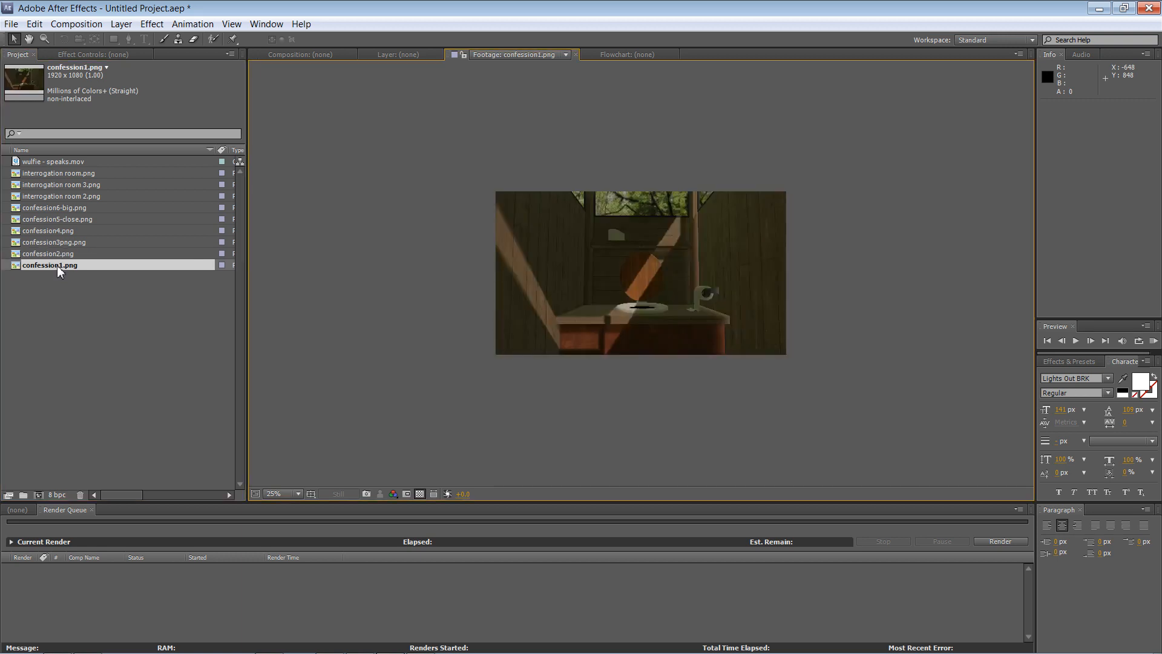
pyautogui.click(51, 163)
pyautogui.click(51, 174)
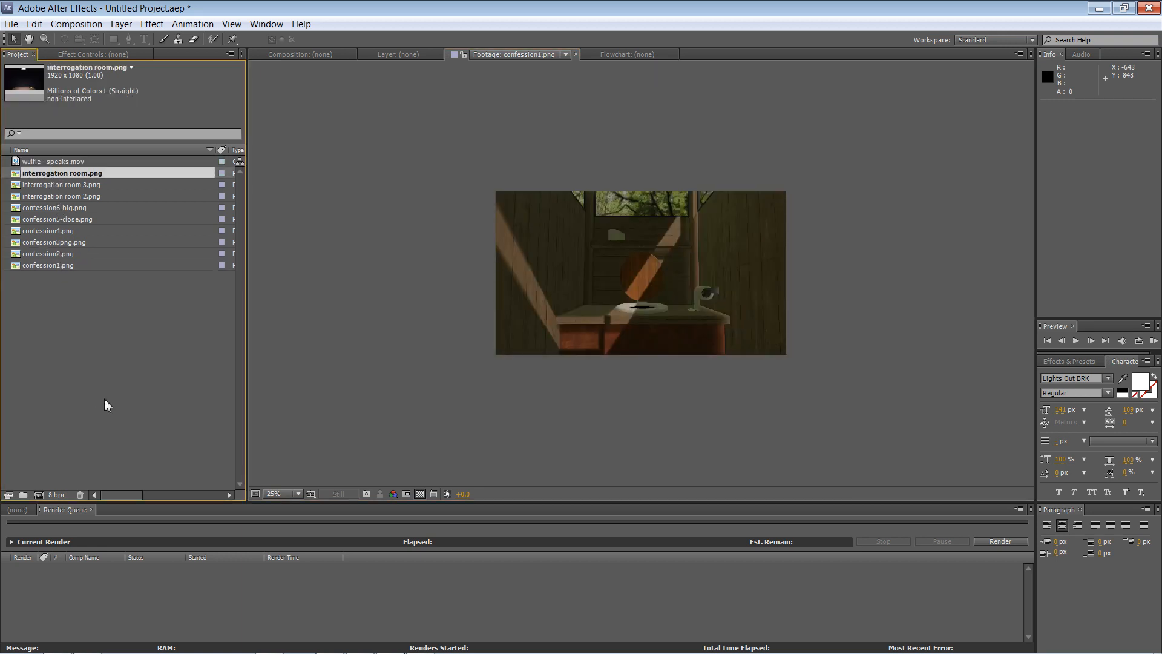
pyautogui.click(84, 328)
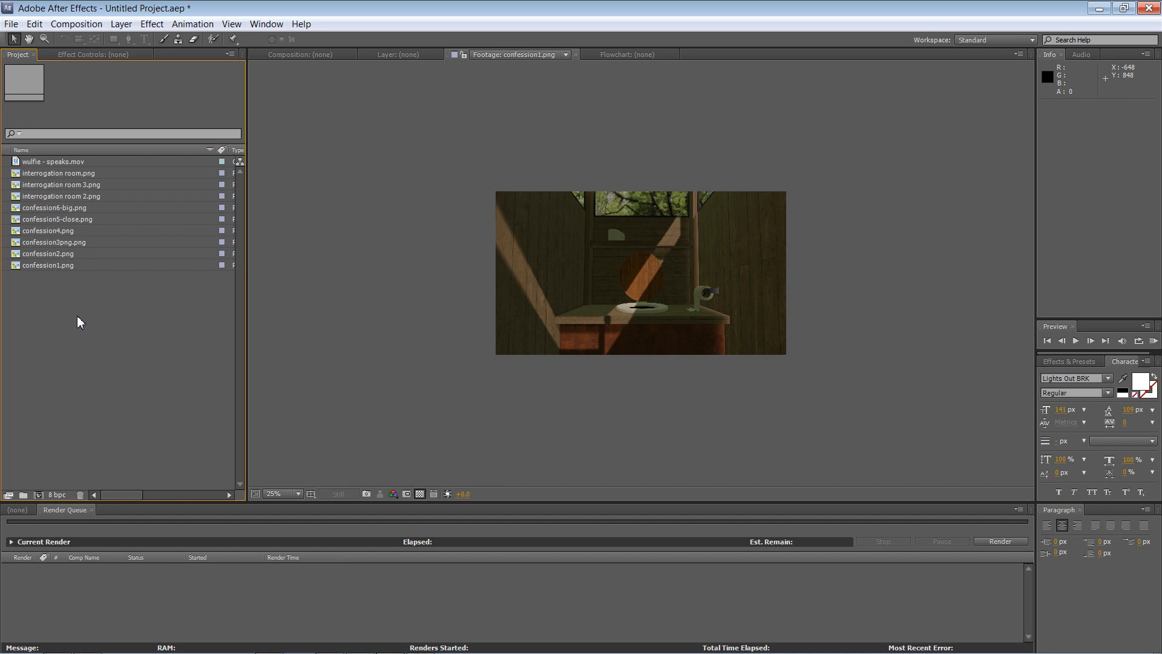
pyautogui.rightClick(77, 321)
pyautogui.click(118, 323)
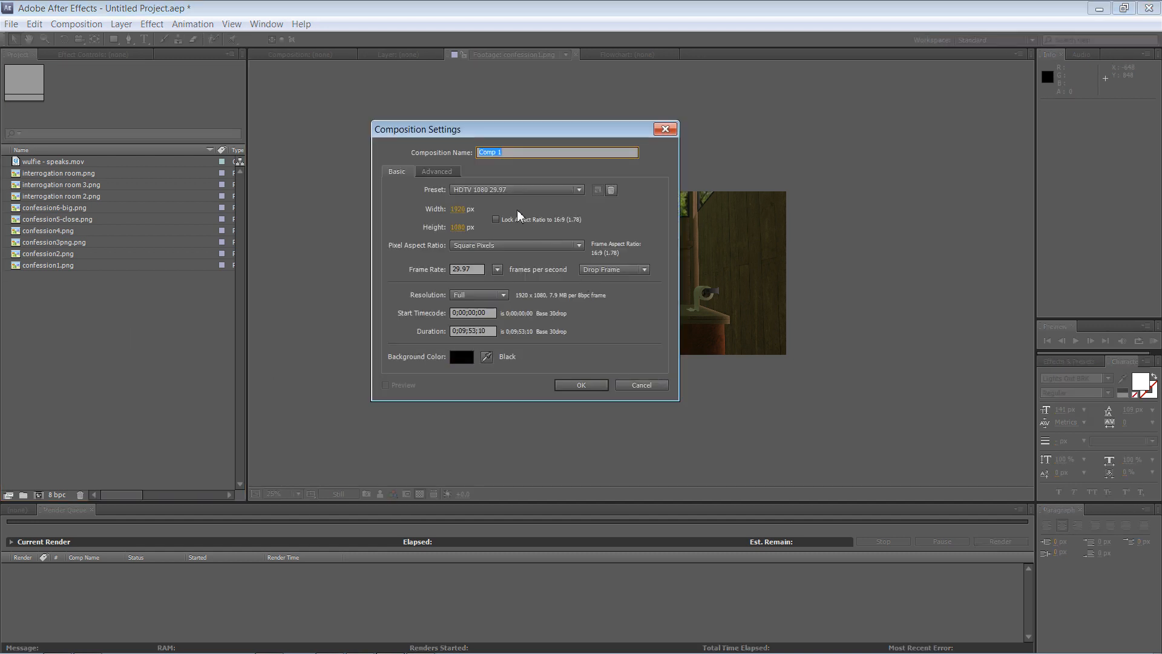
pyautogui.click(640, 384)
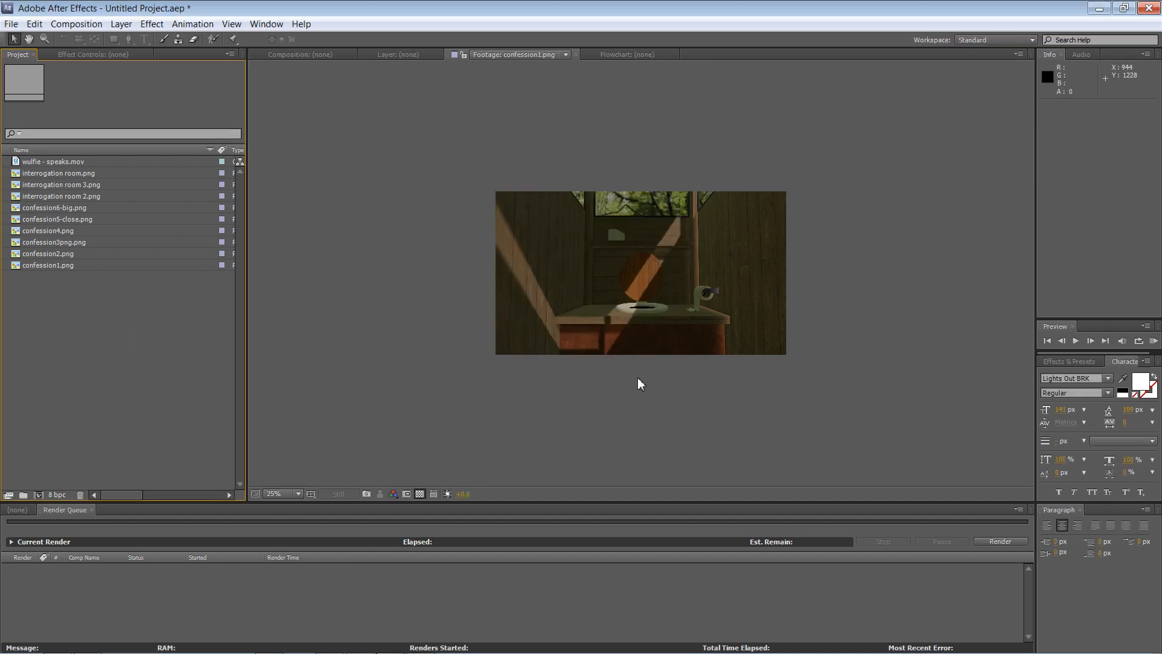
# Compare interrogation room 3.png with the green-screen wulfie - speaks.mov clip in the footage viewer.
pyautogui.click(63, 158)
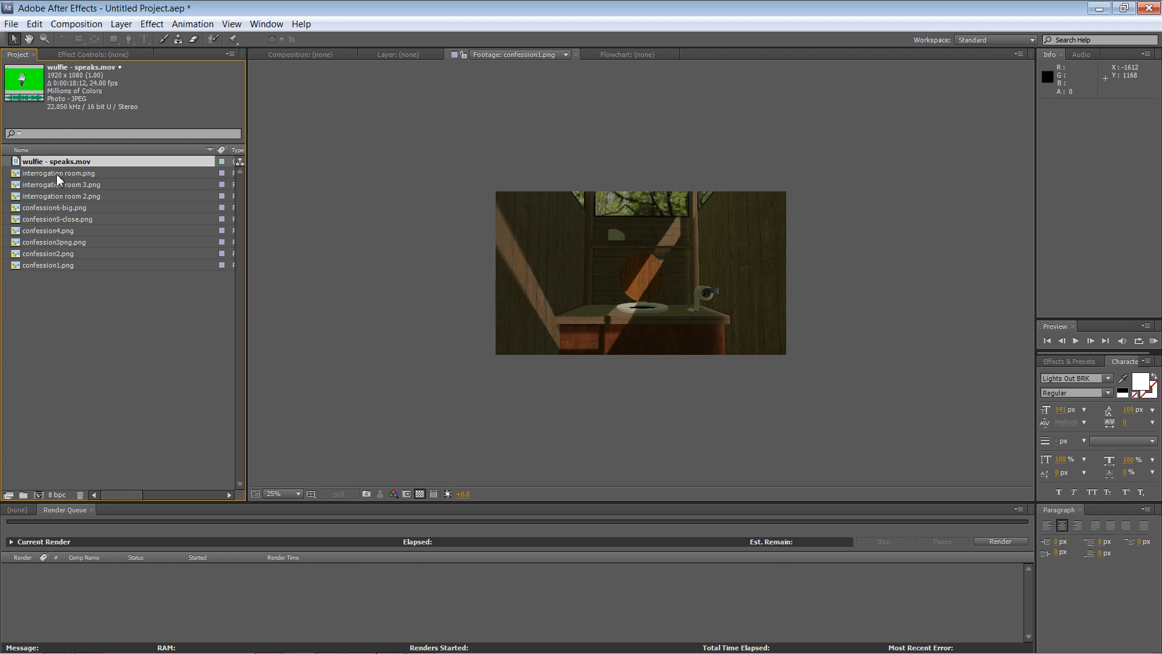
pyautogui.click(59, 174)
pyautogui.click(63, 185)
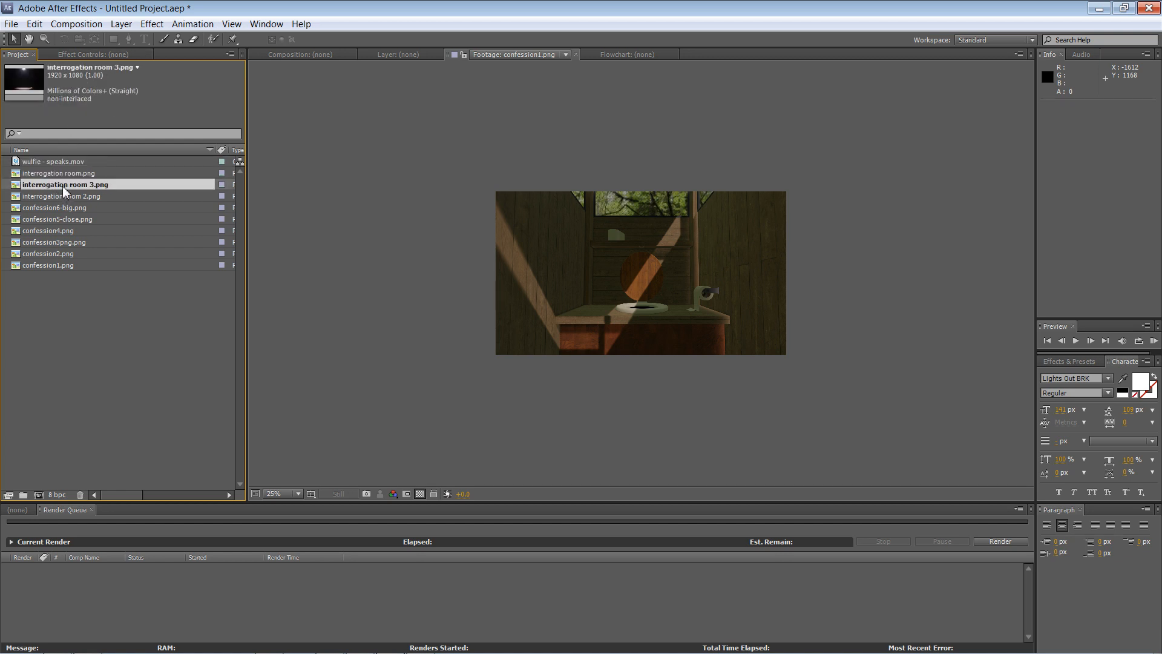
pyautogui.doubleClick(63, 185)
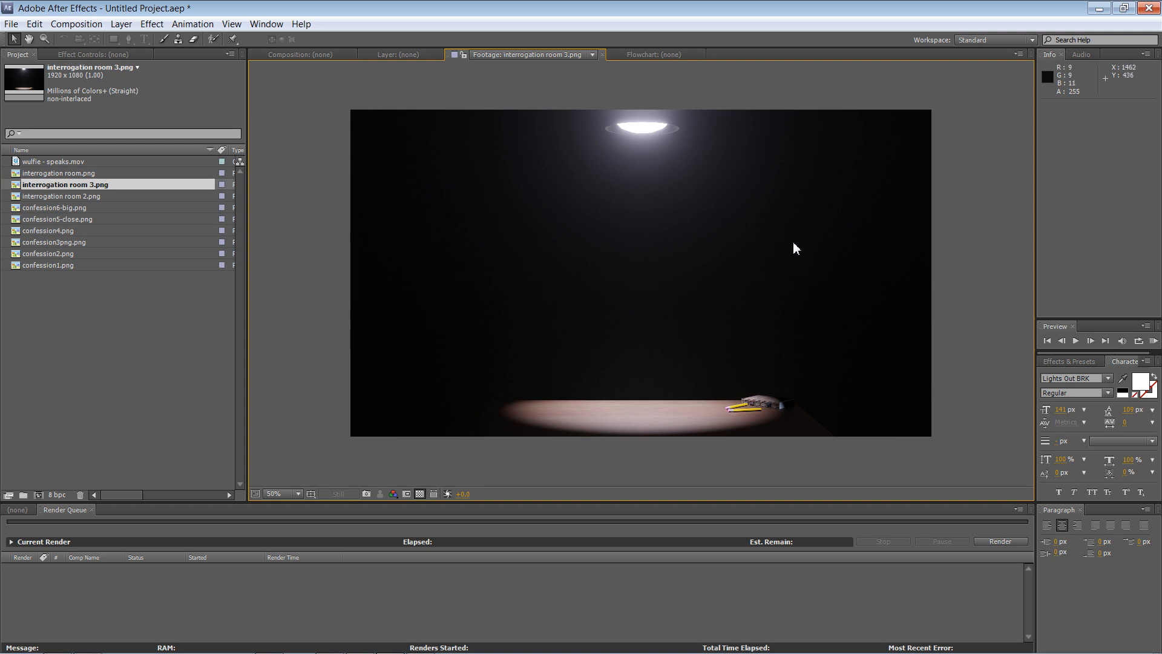
pyautogui.click(101, 314)
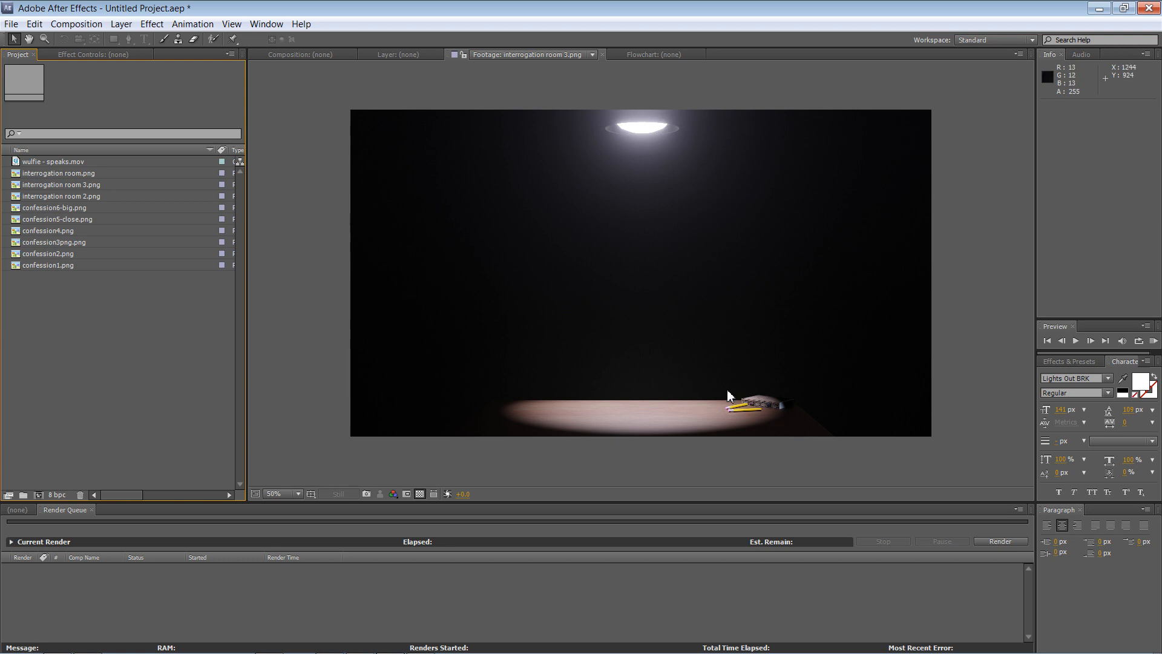
pyautogui.click(73, 162)
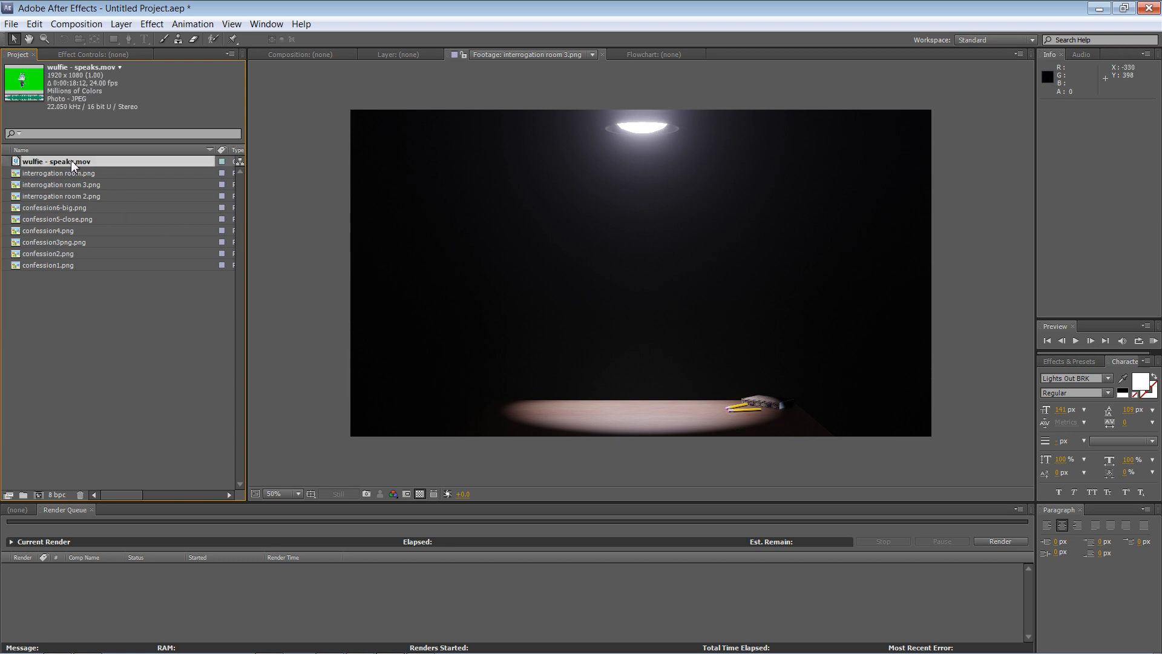
pyautogui.doubleClick(67, 161)
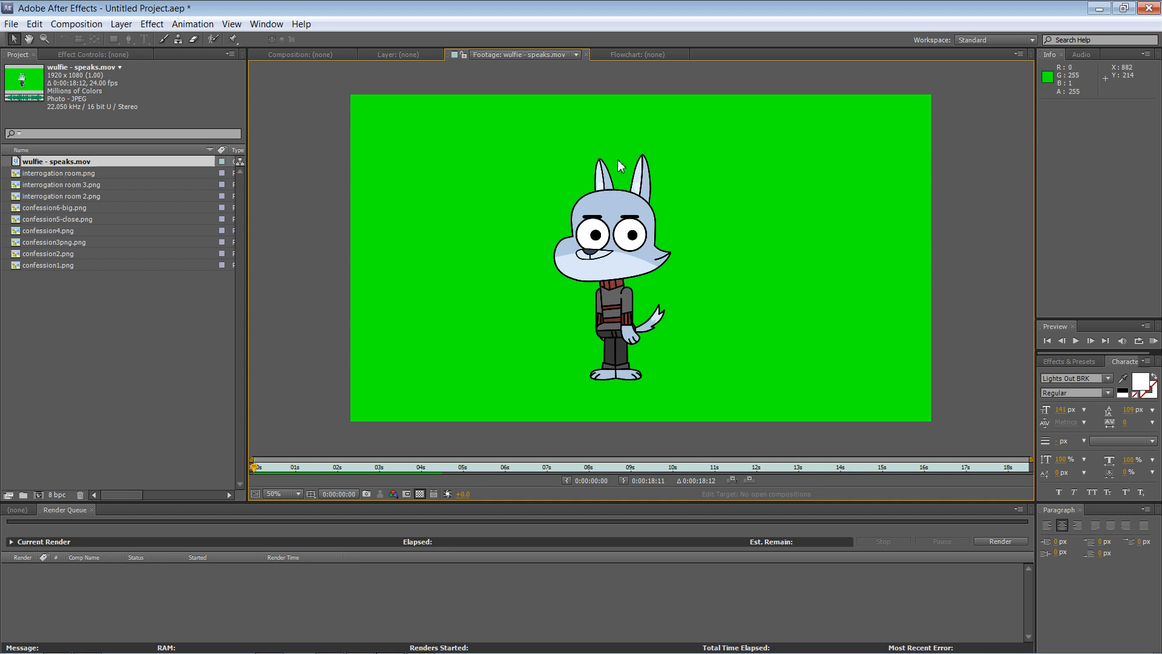
pyautogui.click(66, 173)
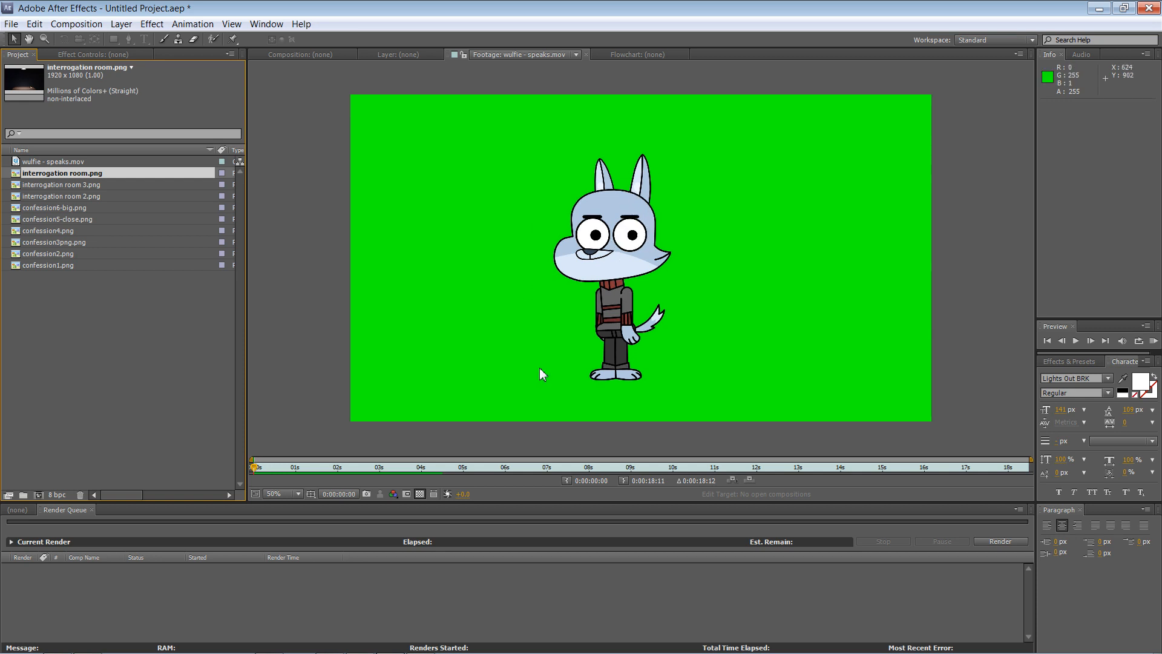
pyautogui.click(100, 305)
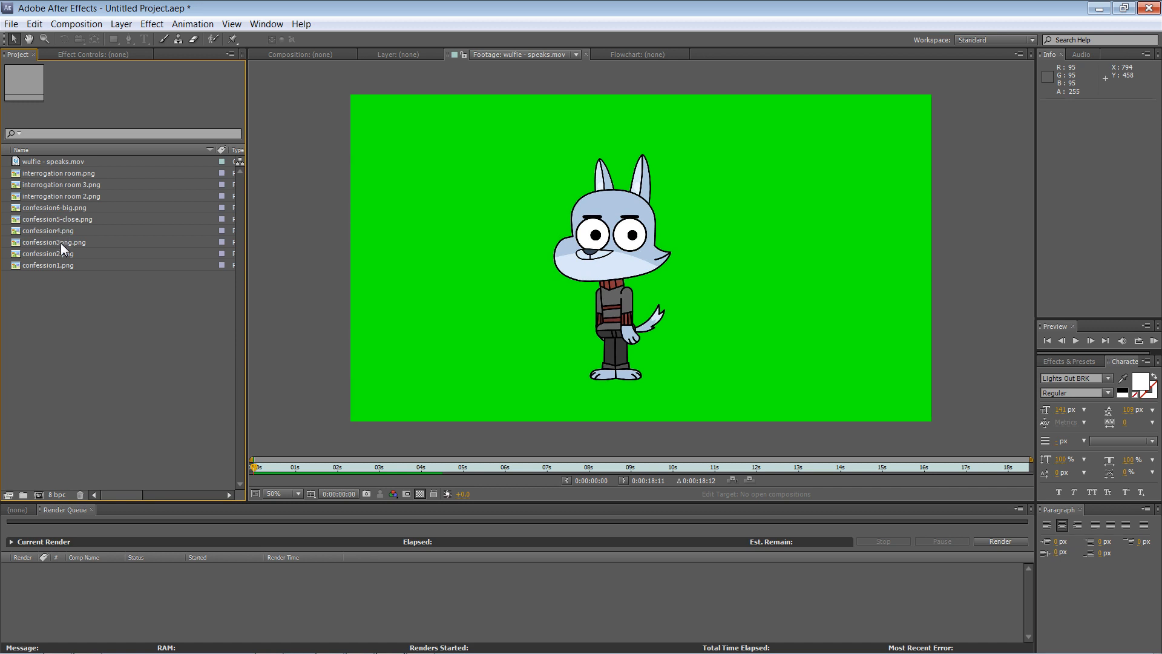
pyautogui.rightClick(96, 301)
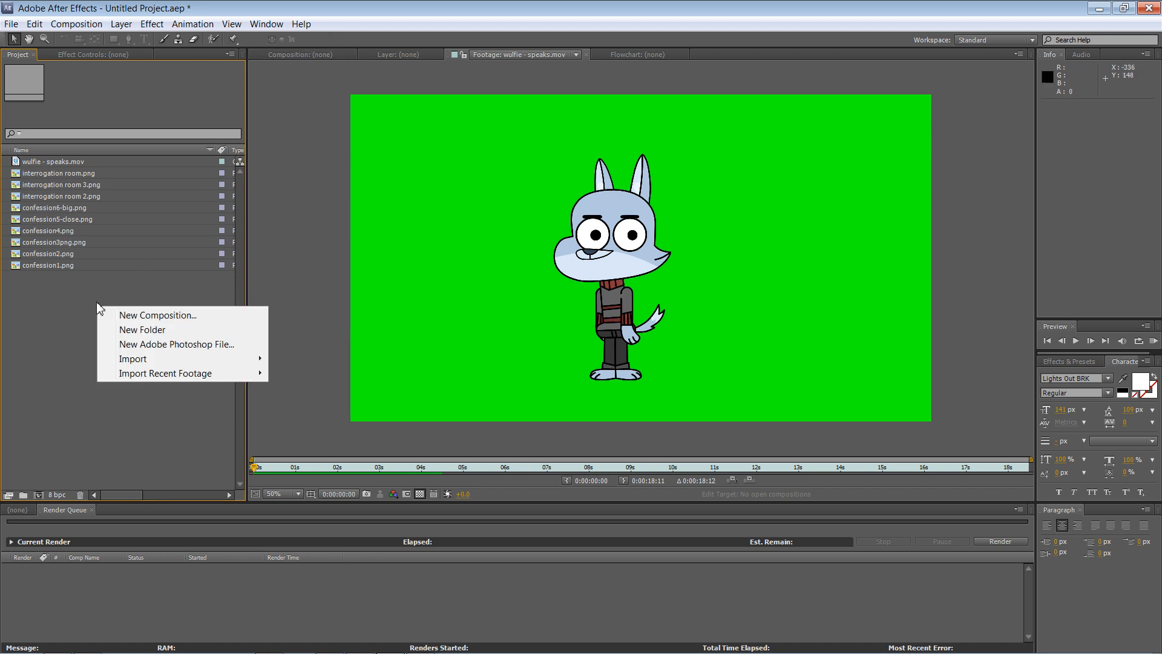
pyautogui.click(140, 316)
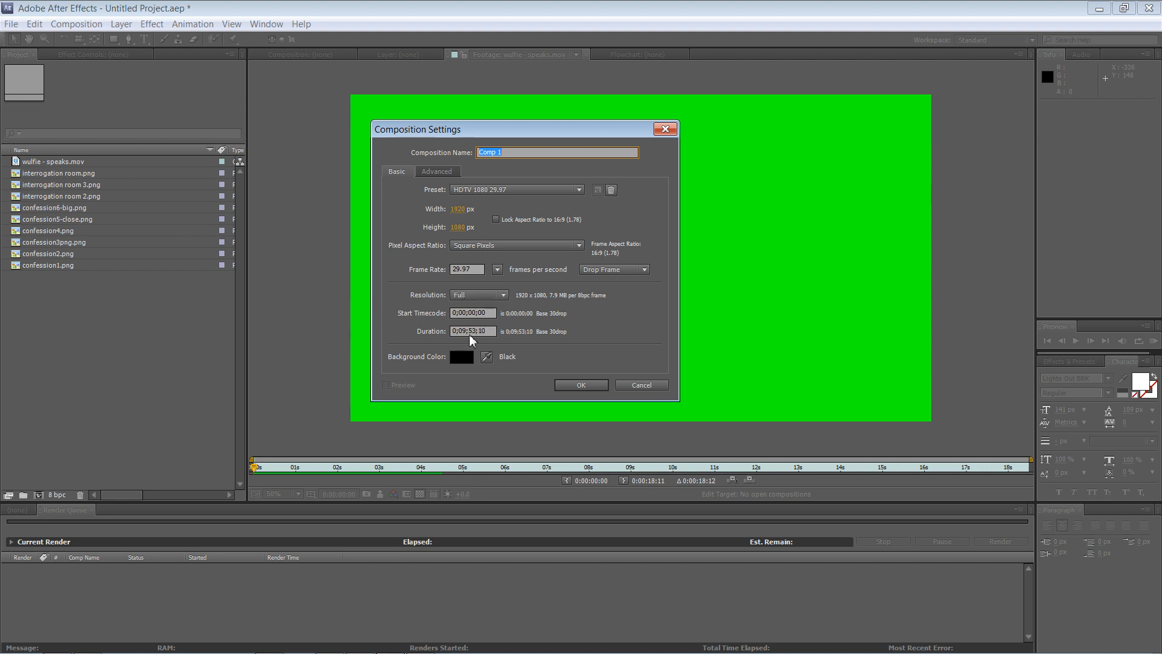
pyautogui.click(464, 331)
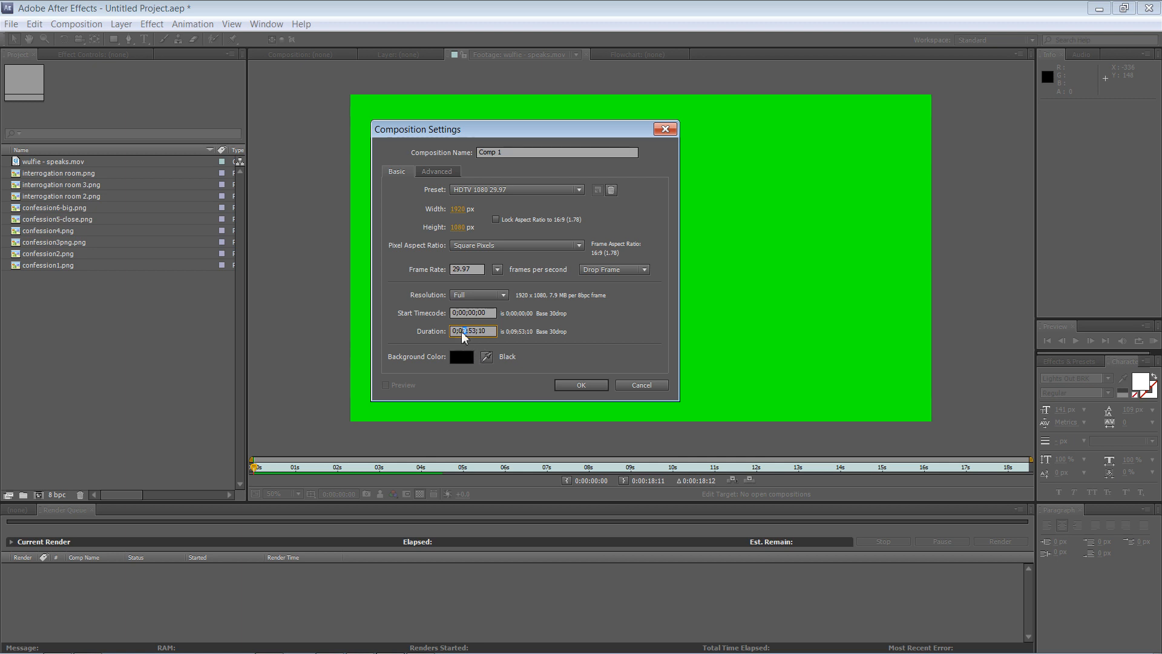
pyautogui.click(639, 387)
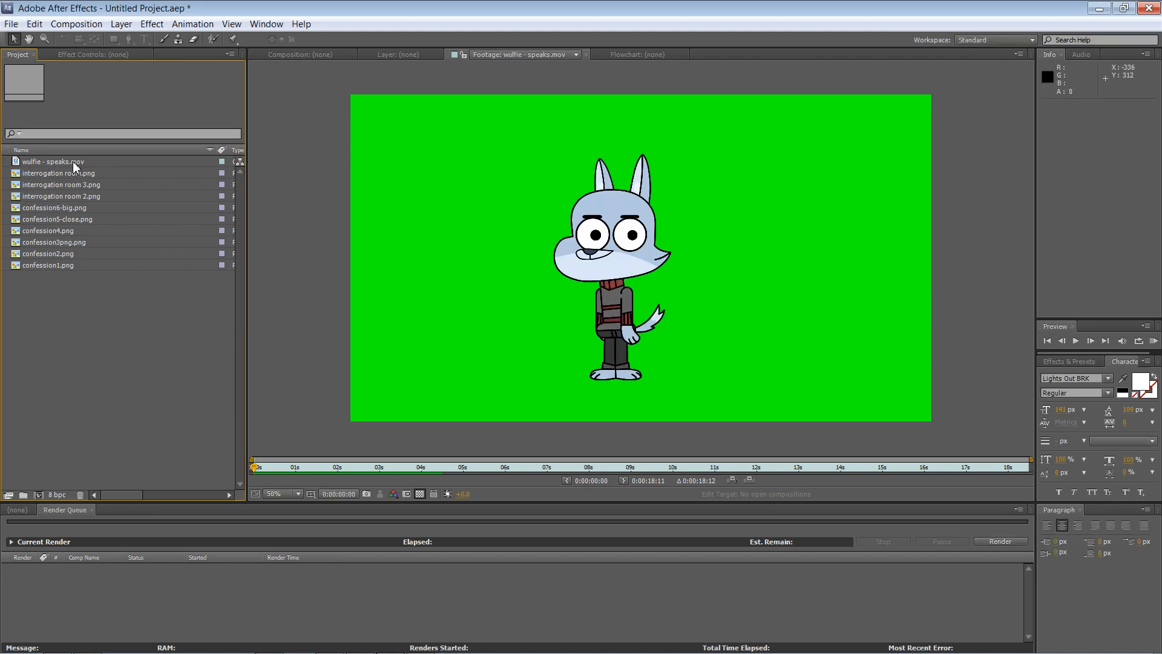
# Create a composition directly from wulfie - speaks.mov so it matches the clip, and scrub through its timeline back to the first frame.
pyautogui.moveTo(73, 161); pyautogui.dragTo(92, 407)
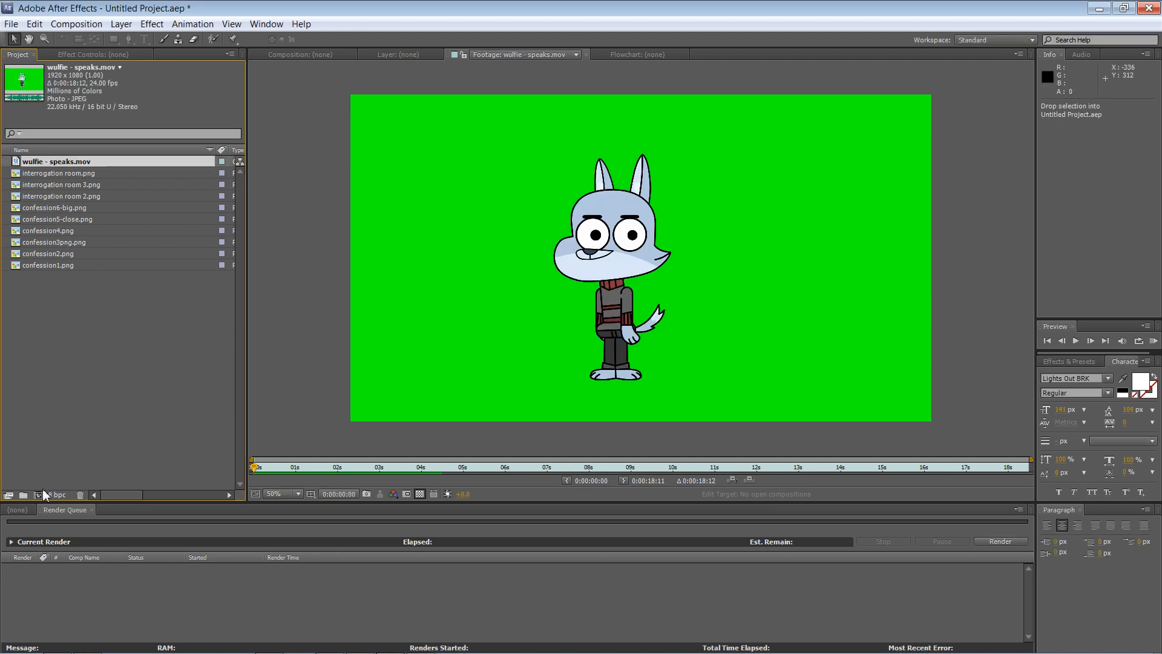
pyautogui.moveTo(43, 488); pyautogui.dragTo(36, 494)
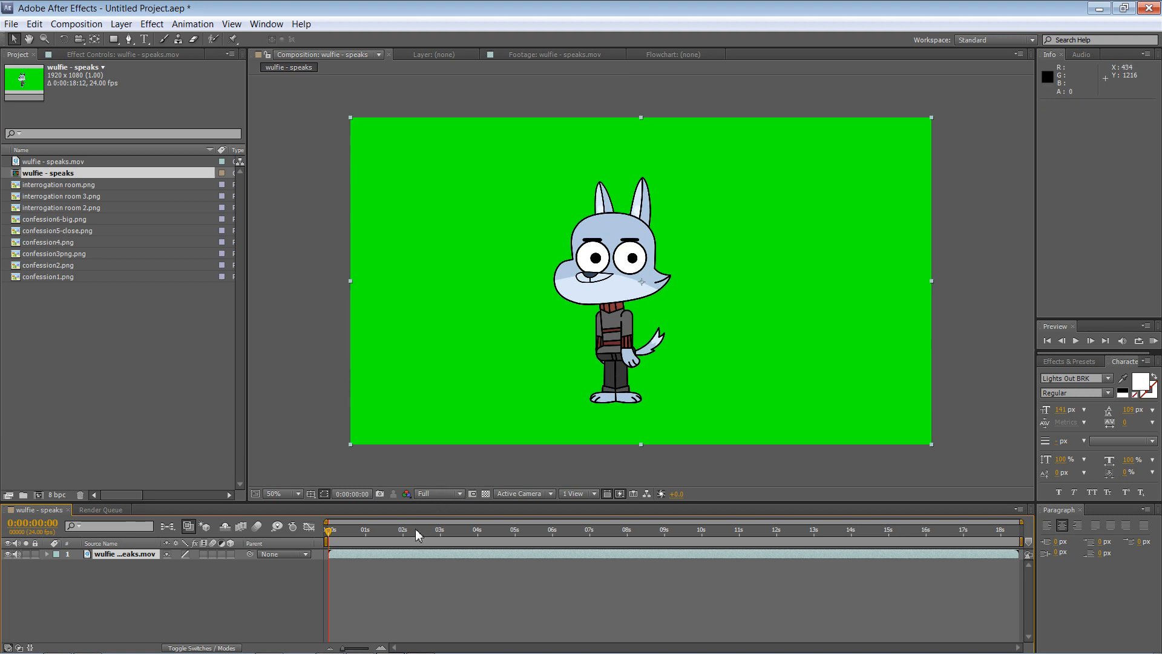
pyautogui.moveTo(374, 531); pyautogui.dragTo(601, 536)
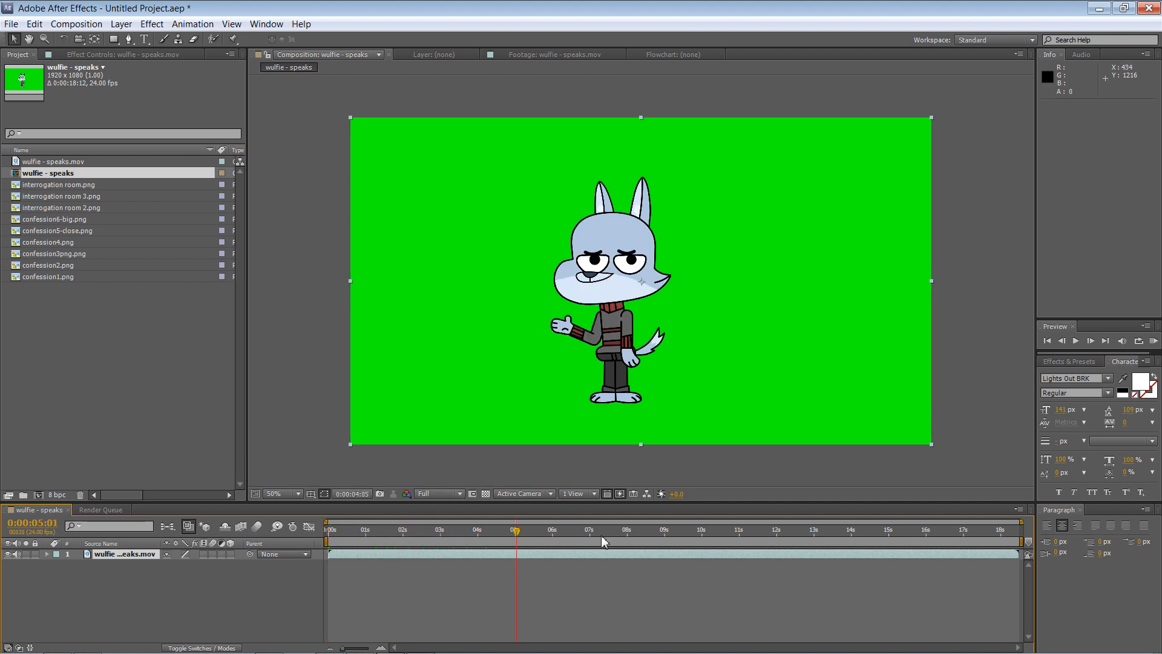
pyautogui.moveTo(840, 535); pyautogui.dragTo(270, 539)
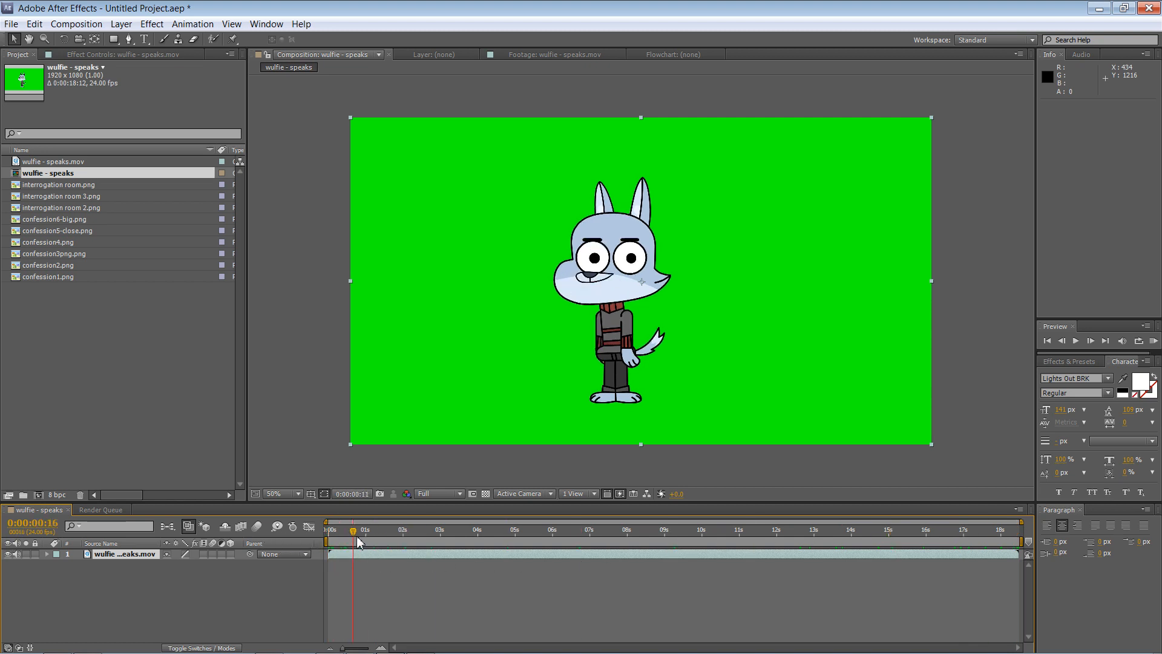
pyautogui.moveTo(357, 535); pyautogui.dragTo(328, 530)
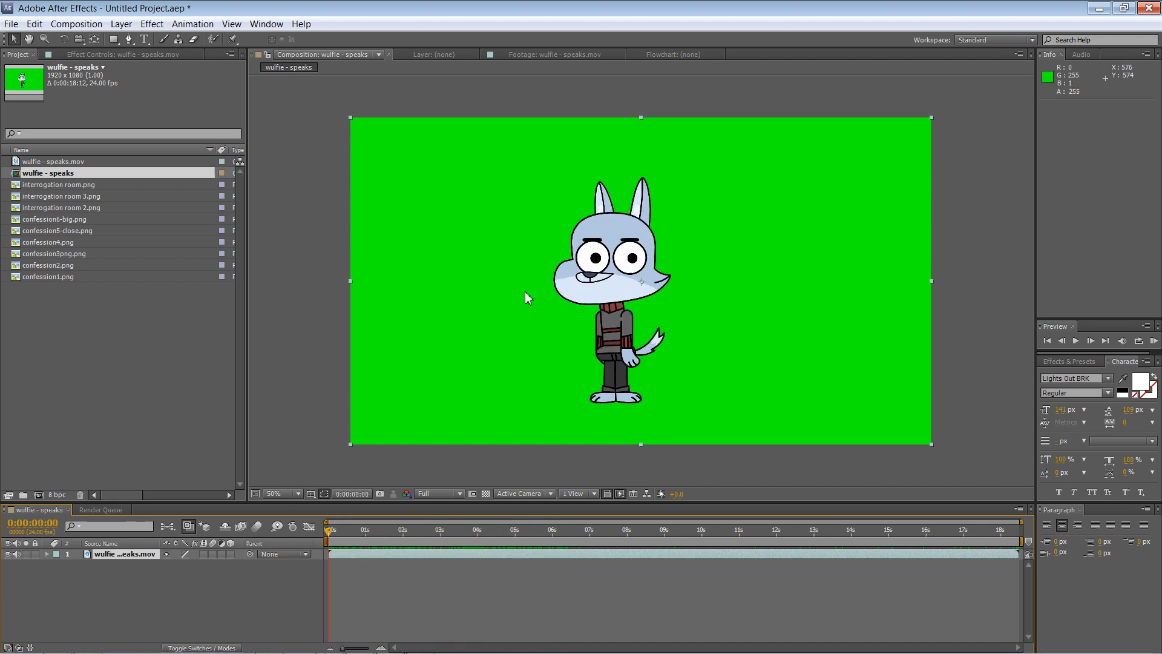
# Compare interrogation room 2.png and interrogation room 3.png in the footage viewer, and preview confession6-big.png or its neighbouring background.
pyautogui.click(63, 185)
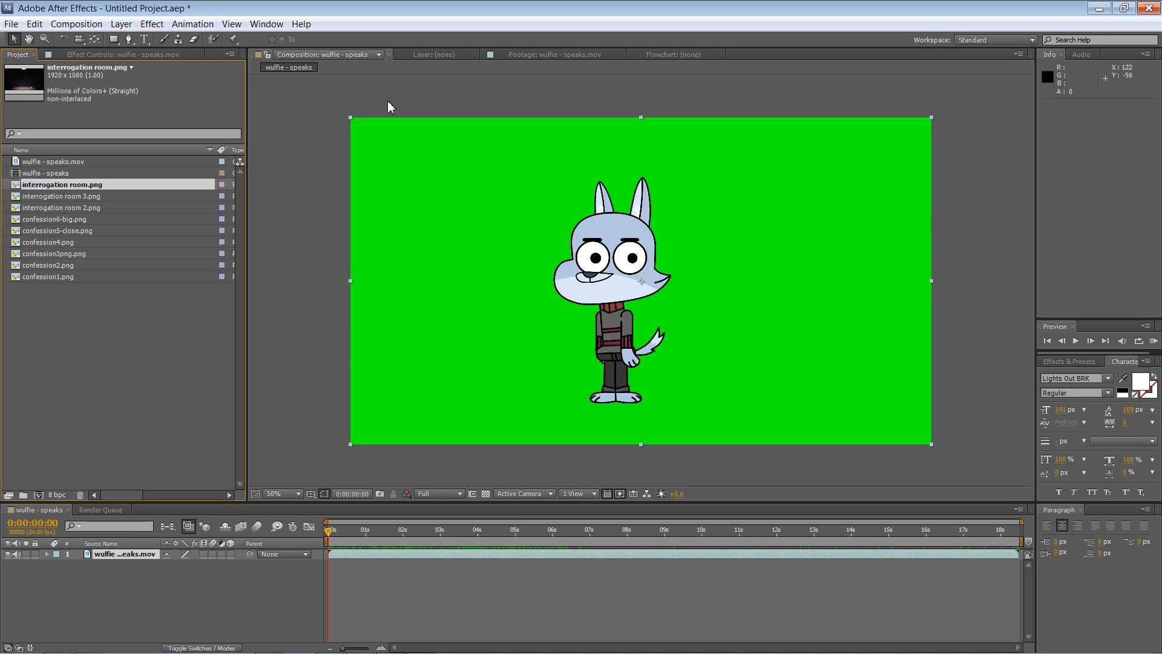
pyautogui.click(74, 209)
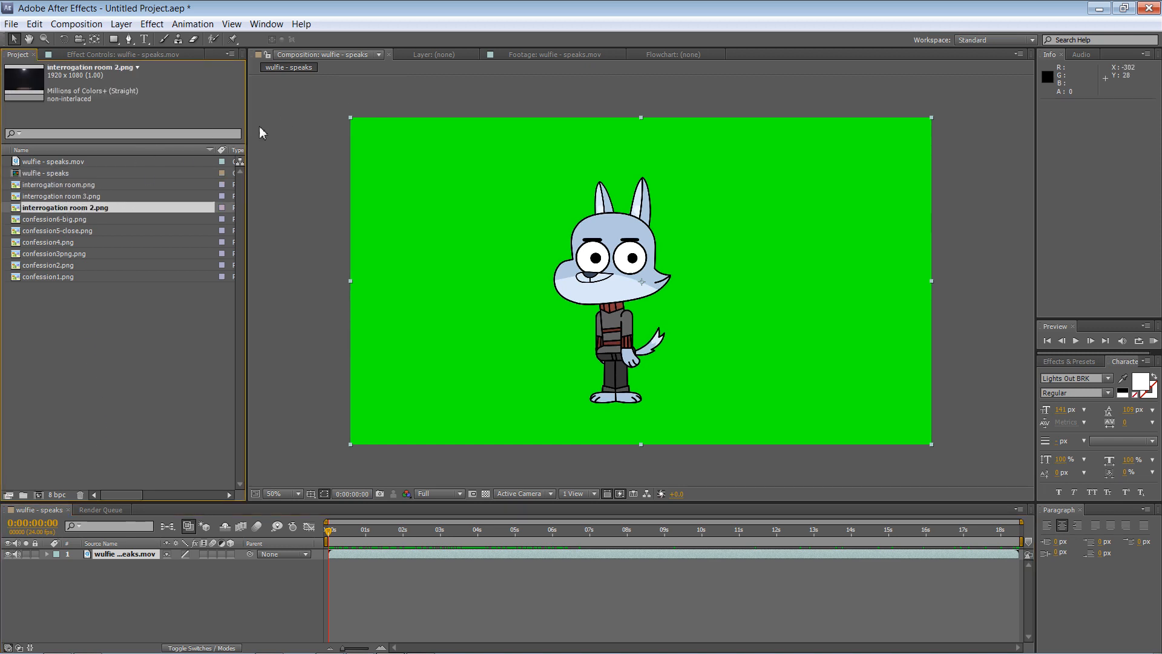
pyautogui.doubleClick(95, 229)
pyautogui.doubleClick(96, 207)
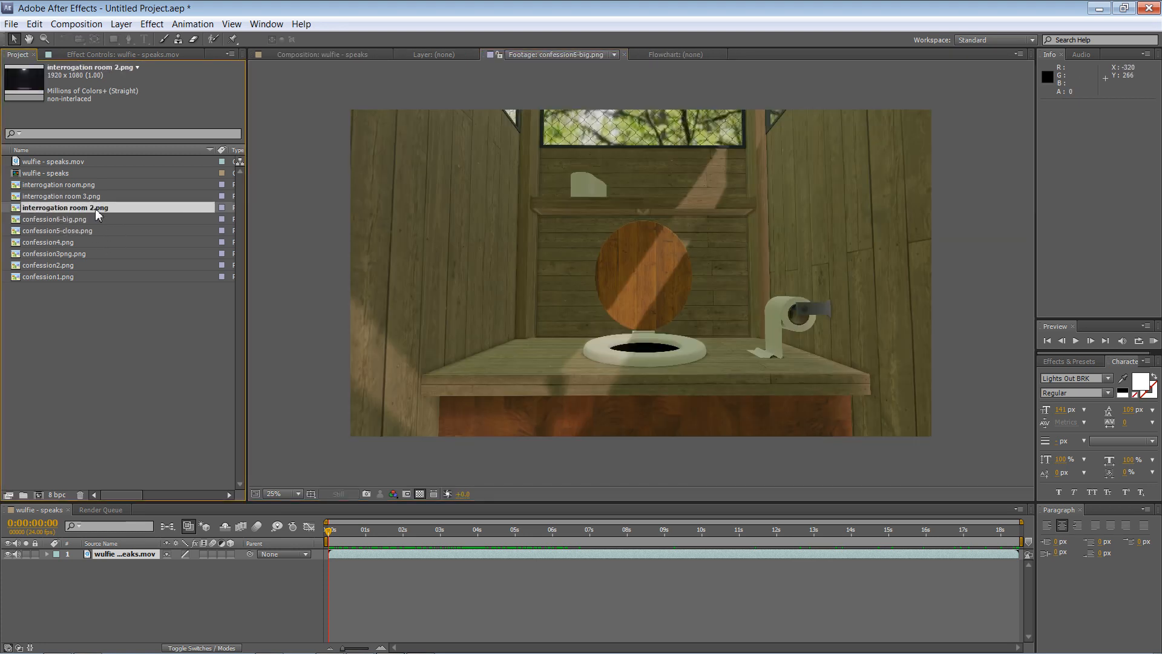
pyautogui.doubleClick(92, 196)
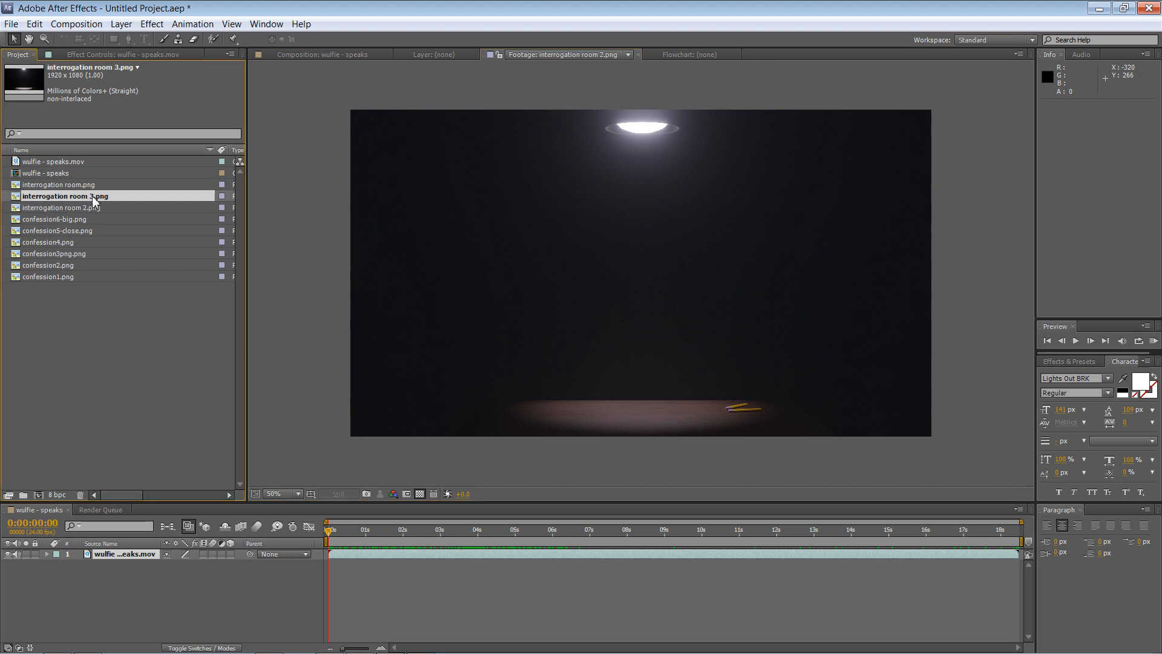
pyautogui.doubleClick(91, 207)
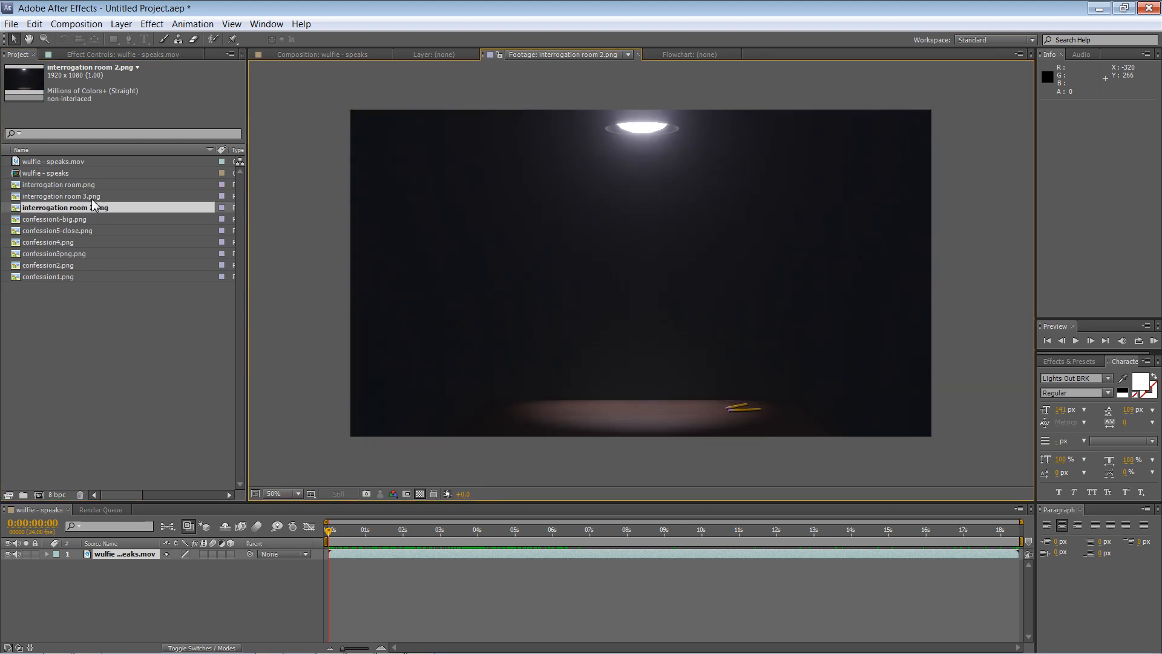
pyautogui.doubleClick(91, 196)
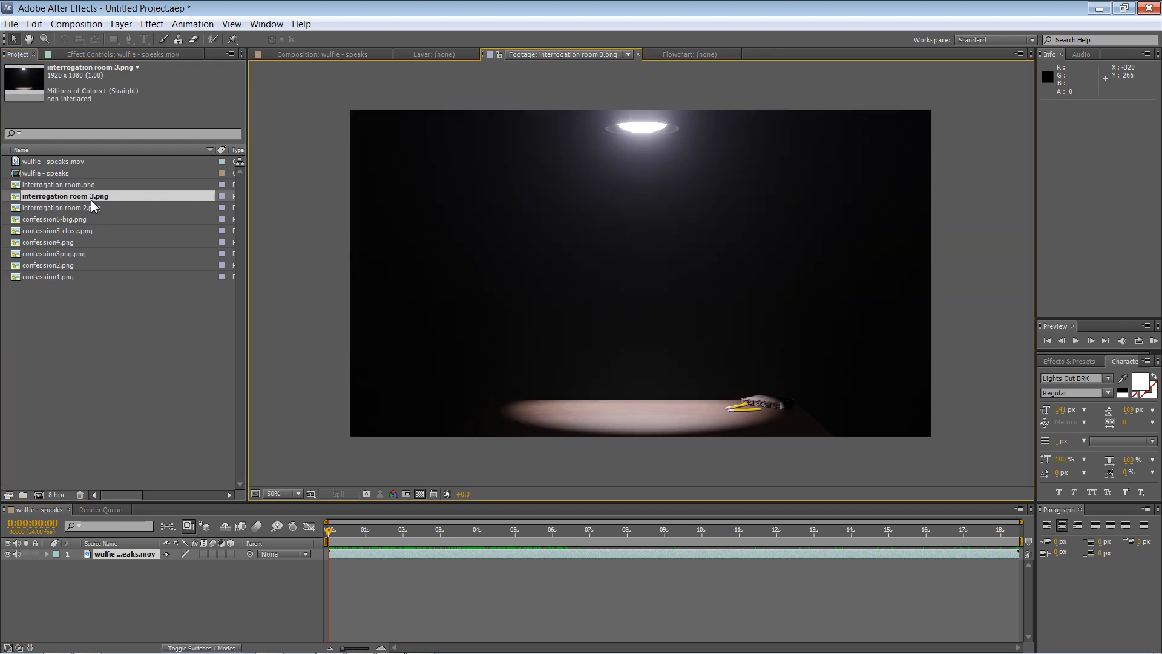
pyautogui.doubleClick(89, 208)
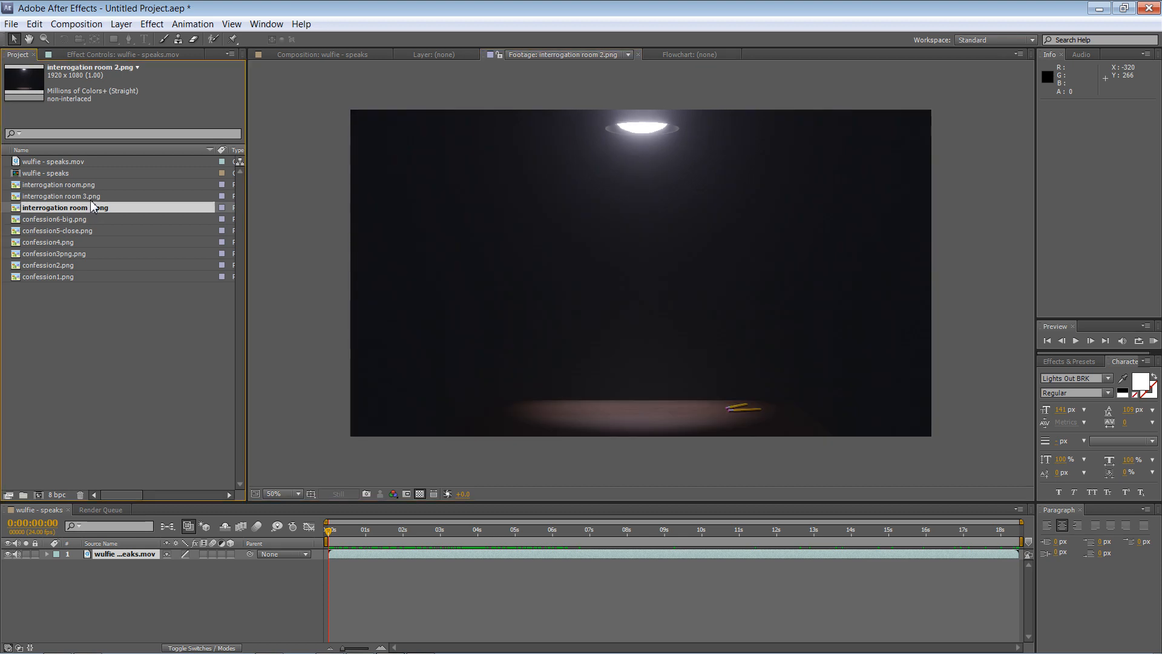
pyautogui.doubleClick(91, 198)
pyautogui.click(90, 201)
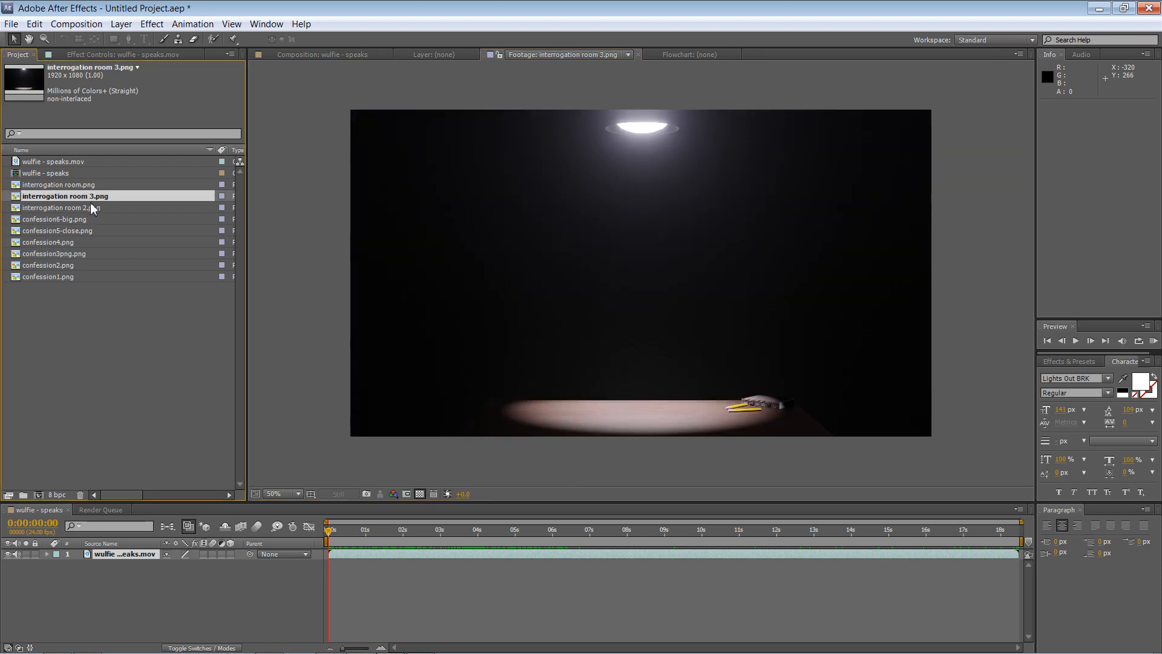
# Add interrogation room 3.png to the wulfie - speaks composition as a layer beneath wulfie - speaks.mov.
pyautogui.click(356, 54)
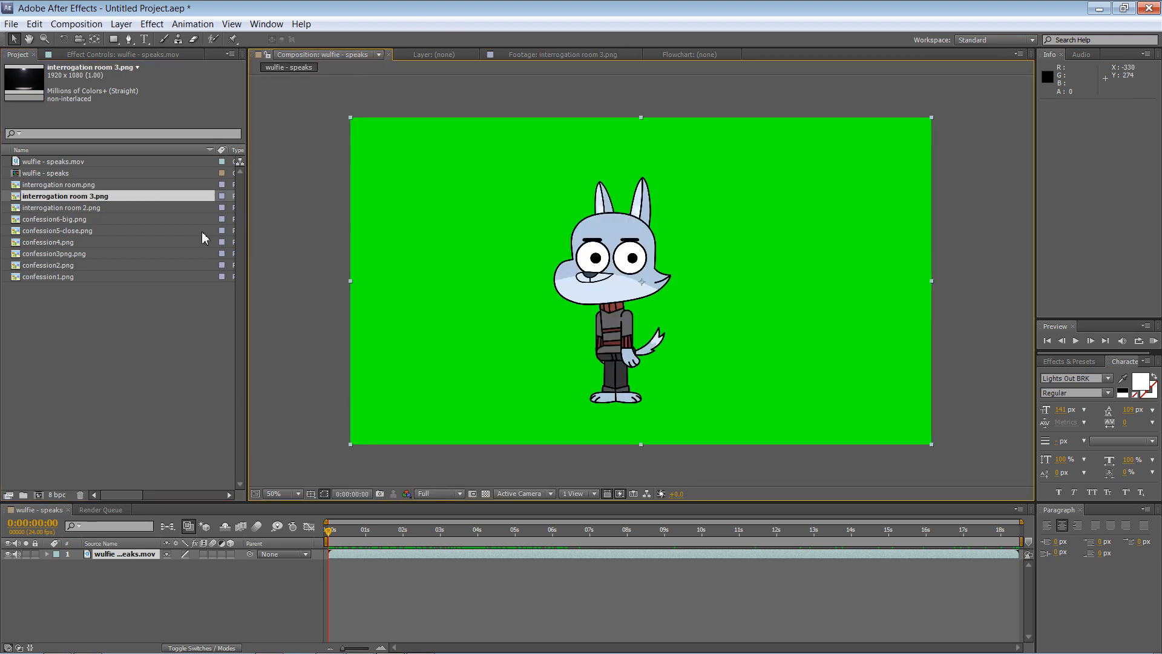
pyautogui.click(92, 195)
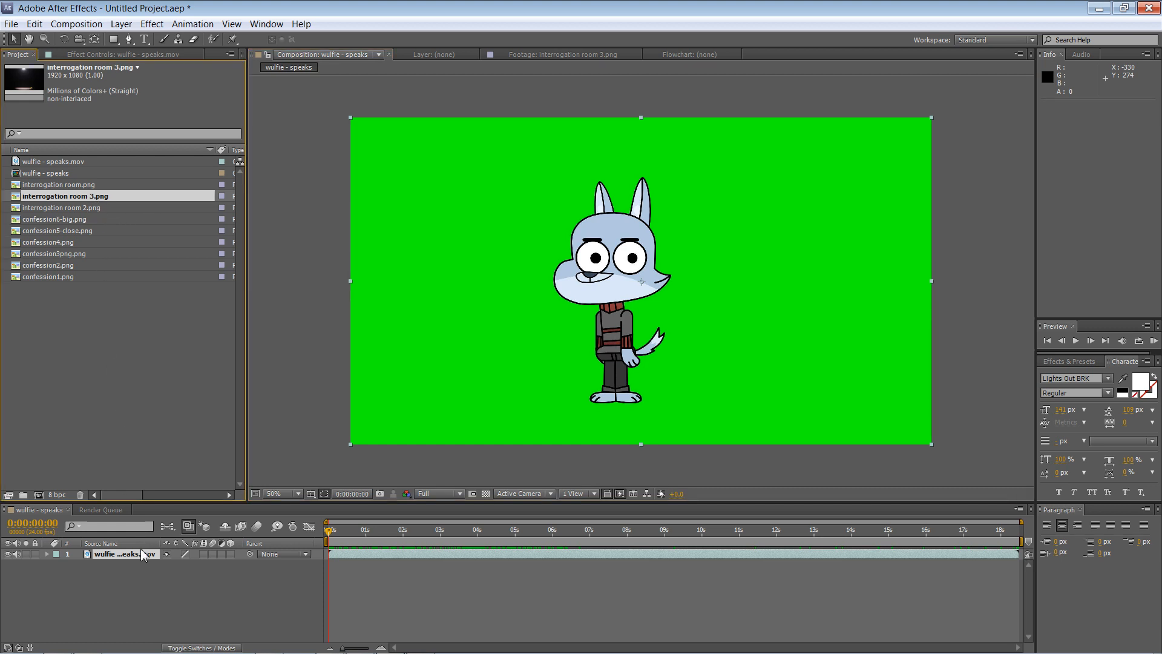
pyautogui.moveTo(140, 548); pyautogui.dragTo(136, 566)
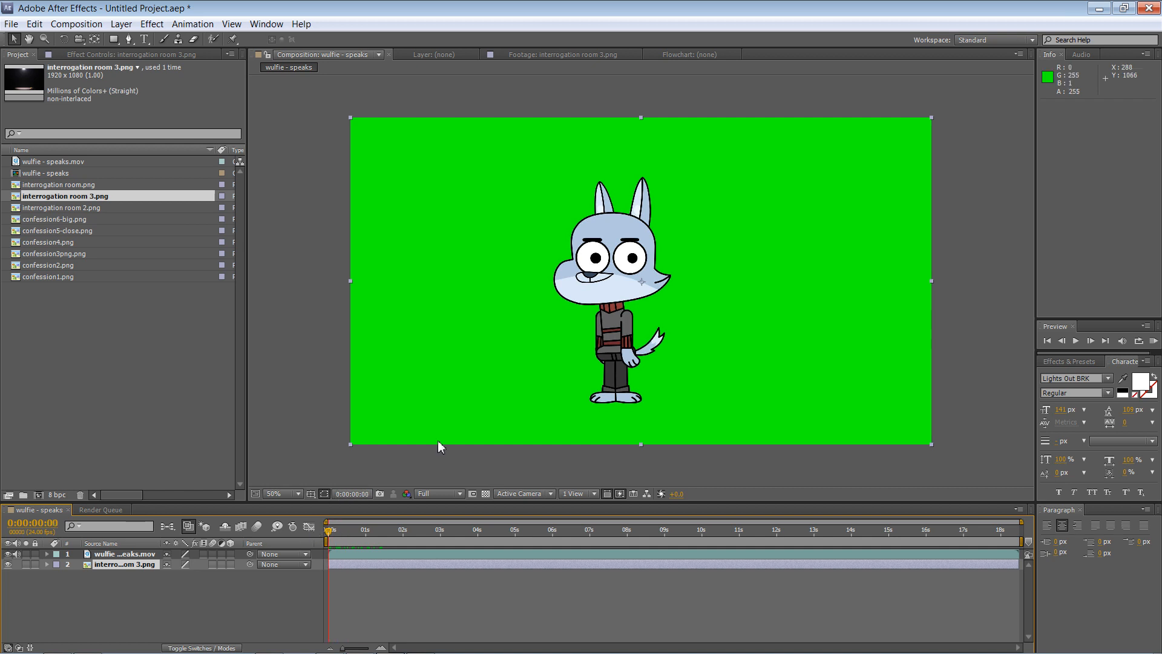
# Apply Keylight (1.2) to the wulfie - speaks.mov layer and sample the green background as its Screen Colour.
pyautogui.click(1060, 361)
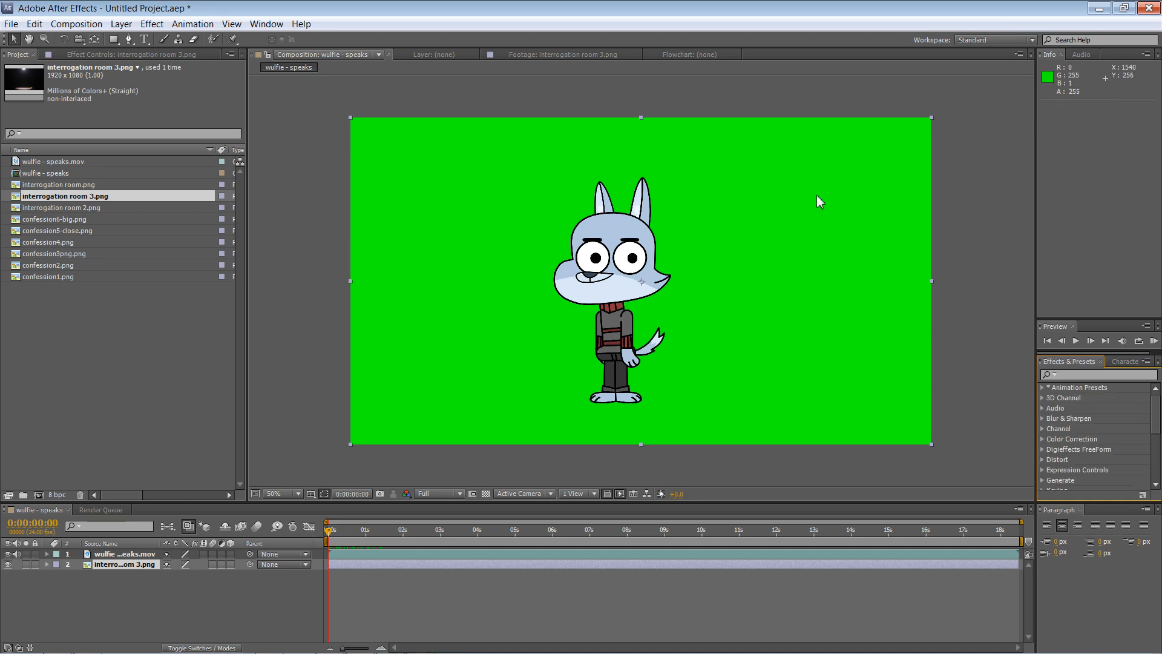
pyautogui.click(1070, 375)
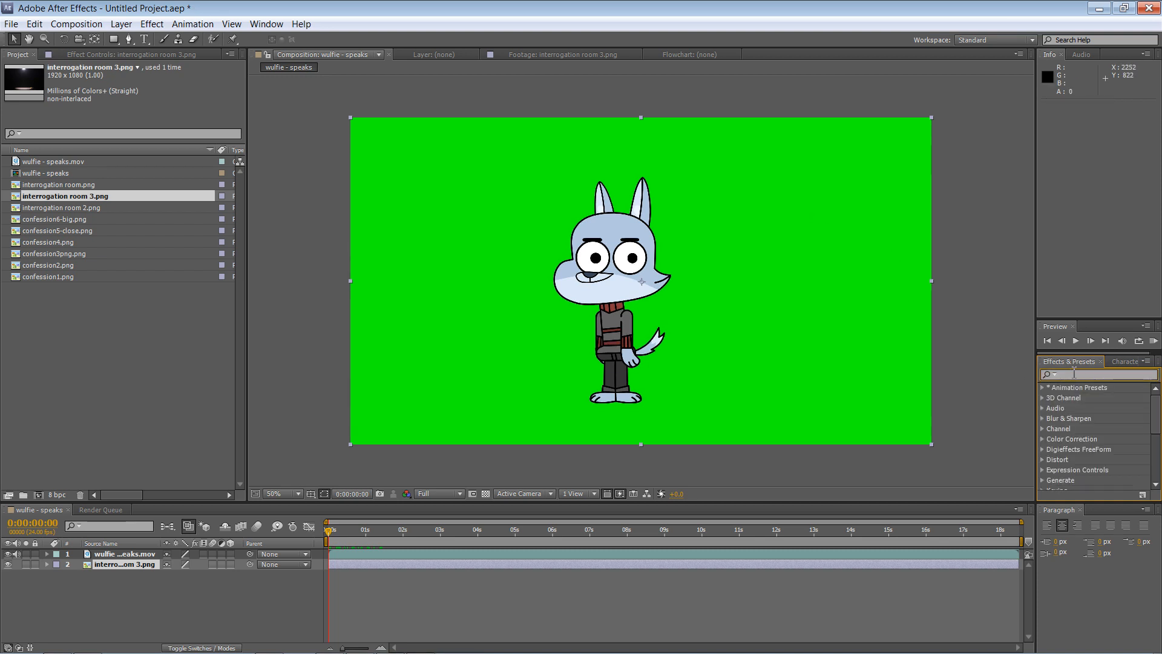
pyautogui.write('keyli')
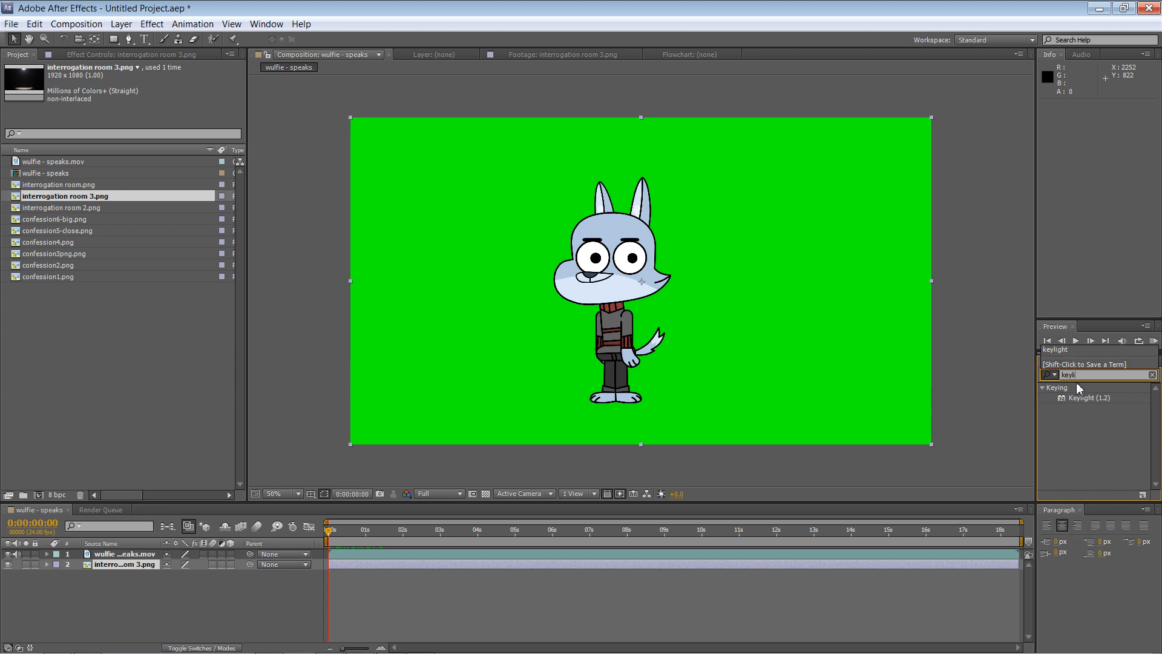
pyautogui.moveTo(1084, 405); pyautogui.dragTo(870, 384)
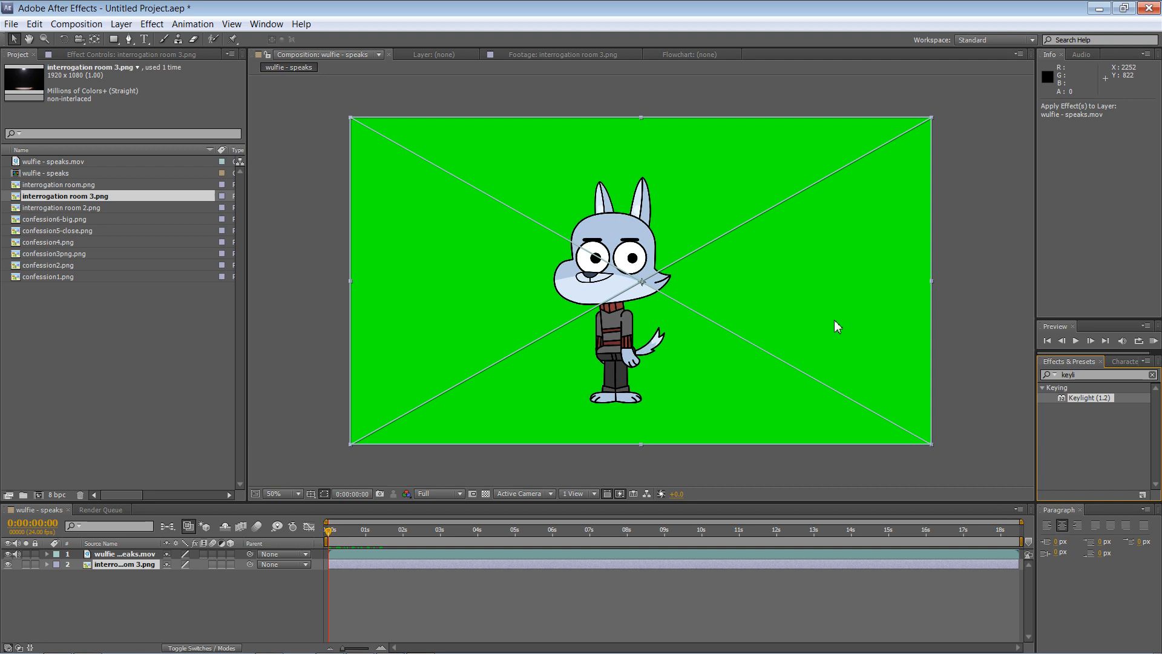
pyautogui.moveTo(834, 321); pyautogui.dragTo(835, 321)
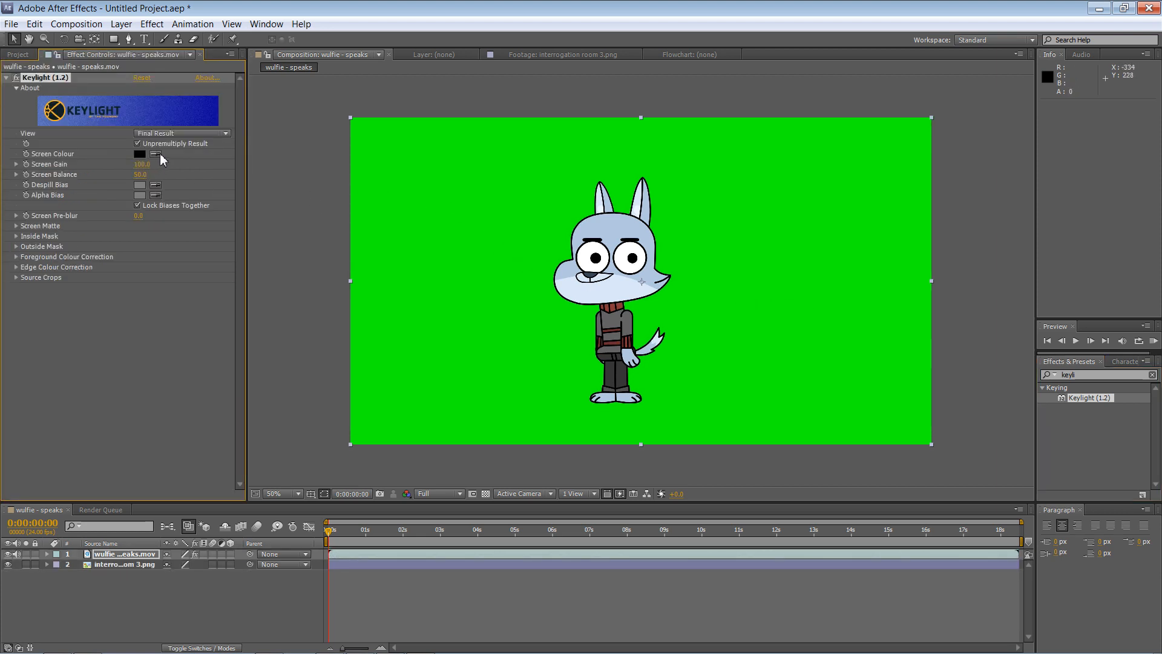
pyautogui.click(156, 154)
pyautogui.click(427, 174)
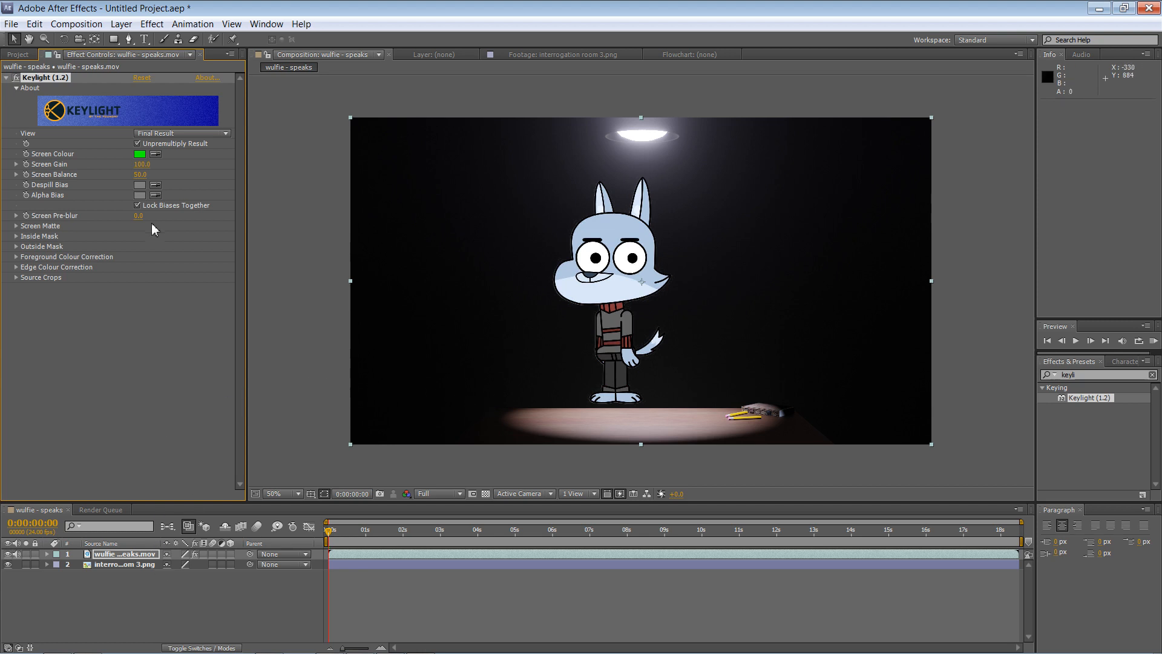
# Import the two interrogator "What's your deal" MP3 files, regular and clear, from the Tools 2 folder into the project.
pyautogui.click(17, 54)
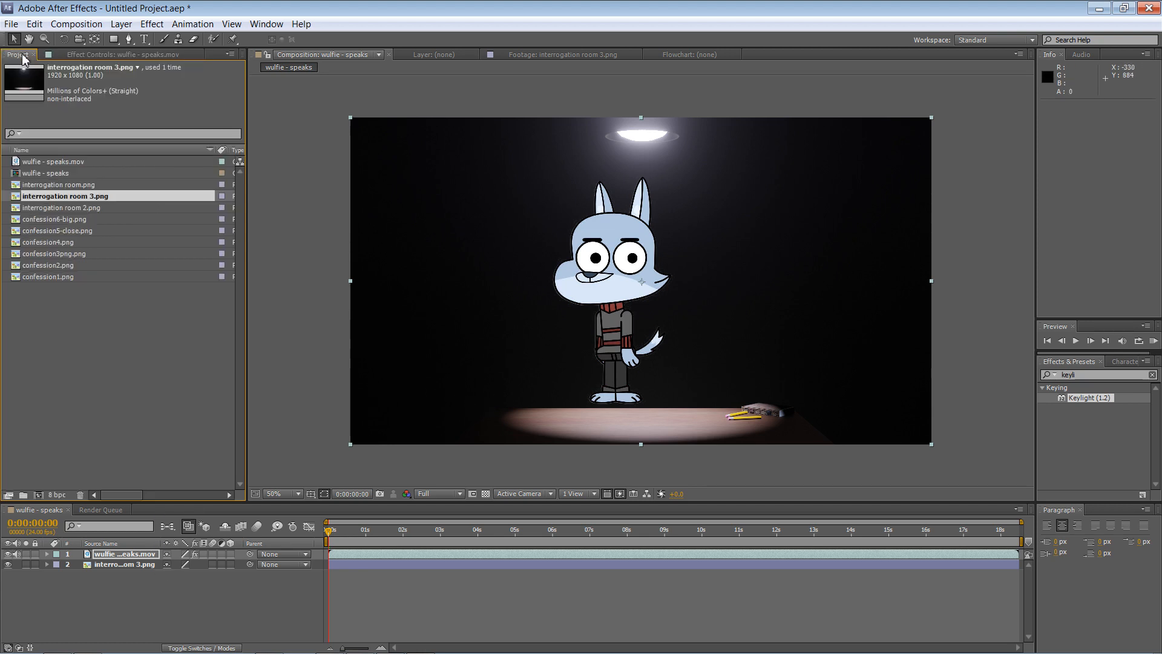
pyautogui.click(72, 314)
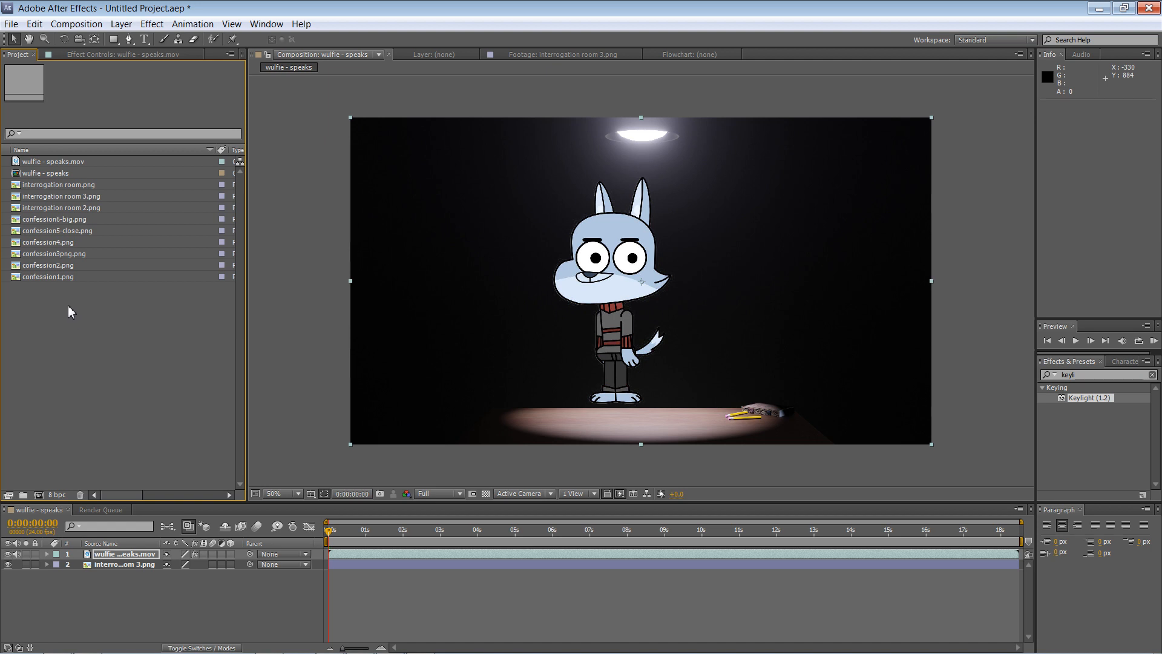
pyautogui.doubleClick(71, 307)
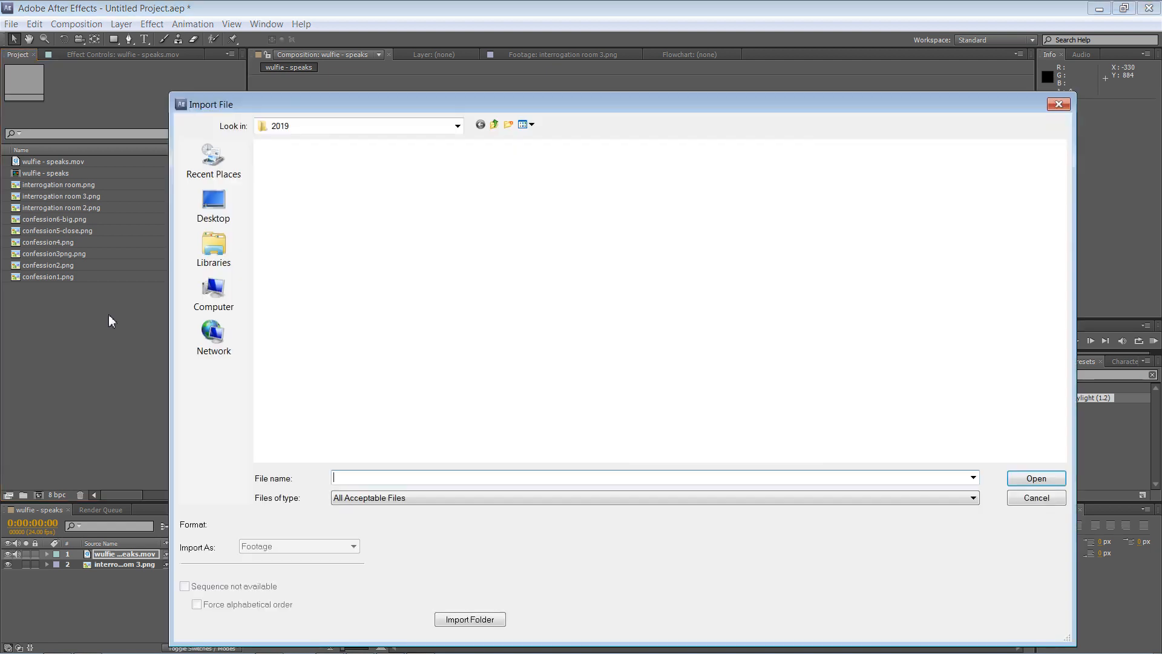
pyautogui.click(495, 125)
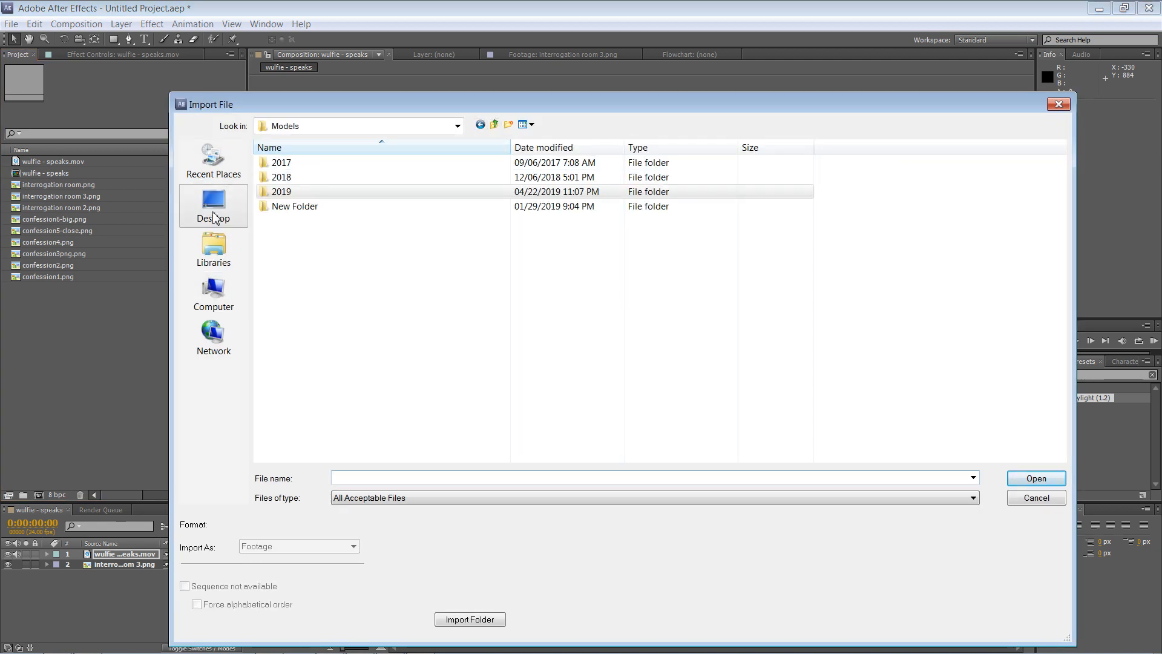
pyautogui.click(214, 247)
pyautogui.doubleClick(286, 175)
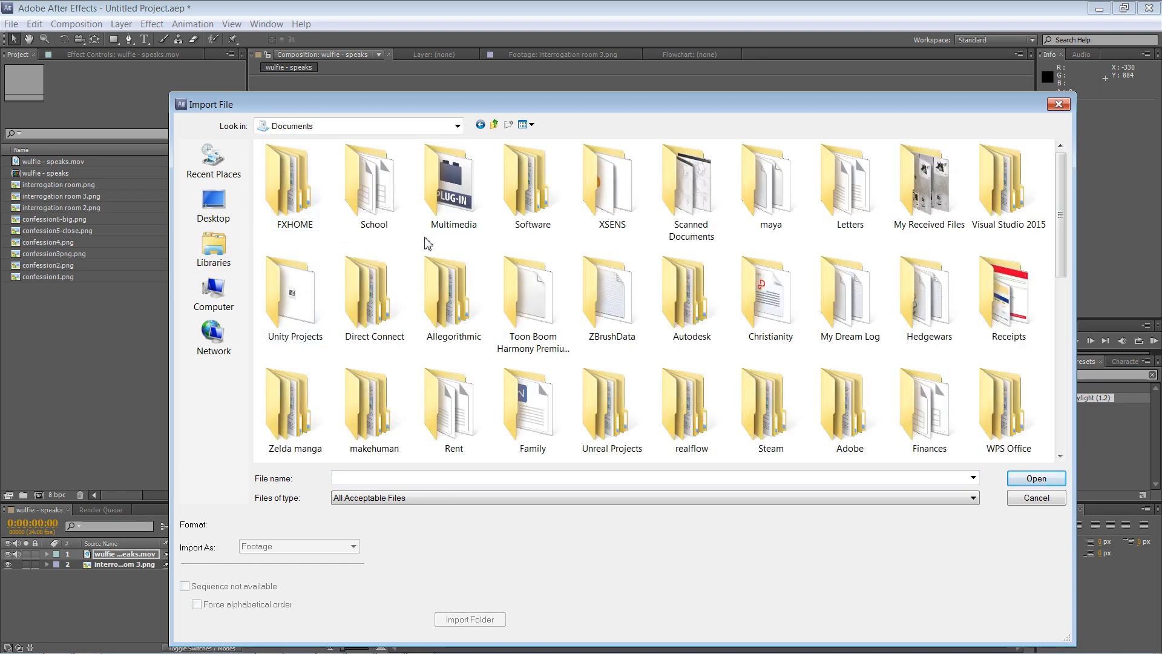
pyautogui.click(378, 219)
pyautogui.doubleClick(380, 222)
pyautogui.doubleClick(297, 220)
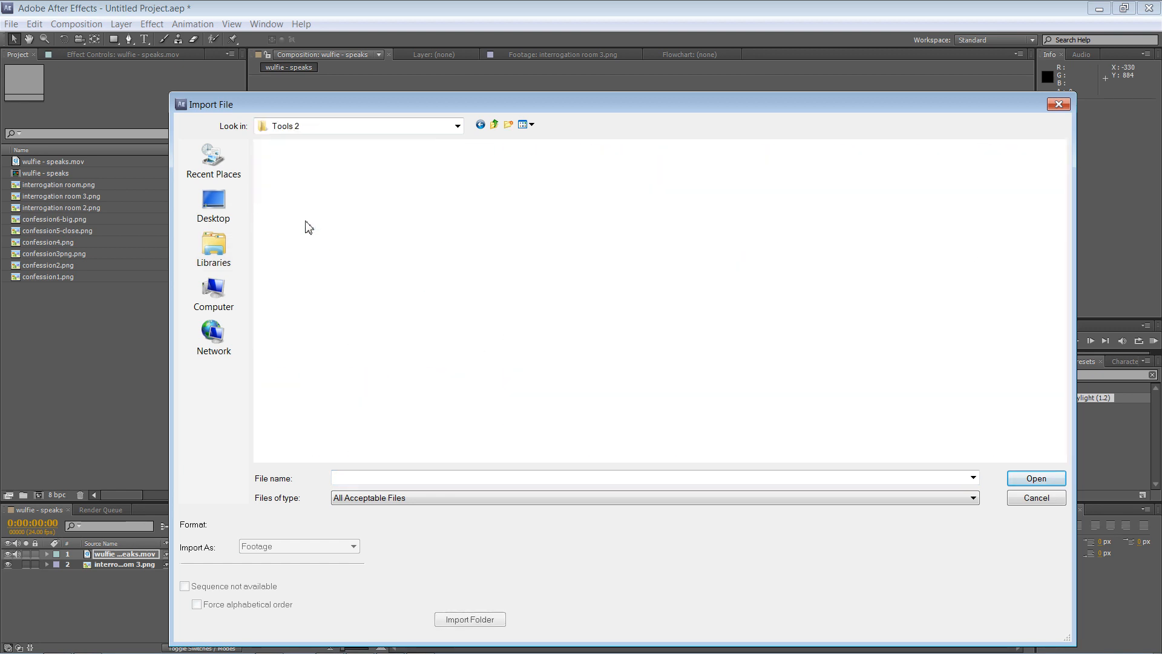
pyautogui.click(538, 233)
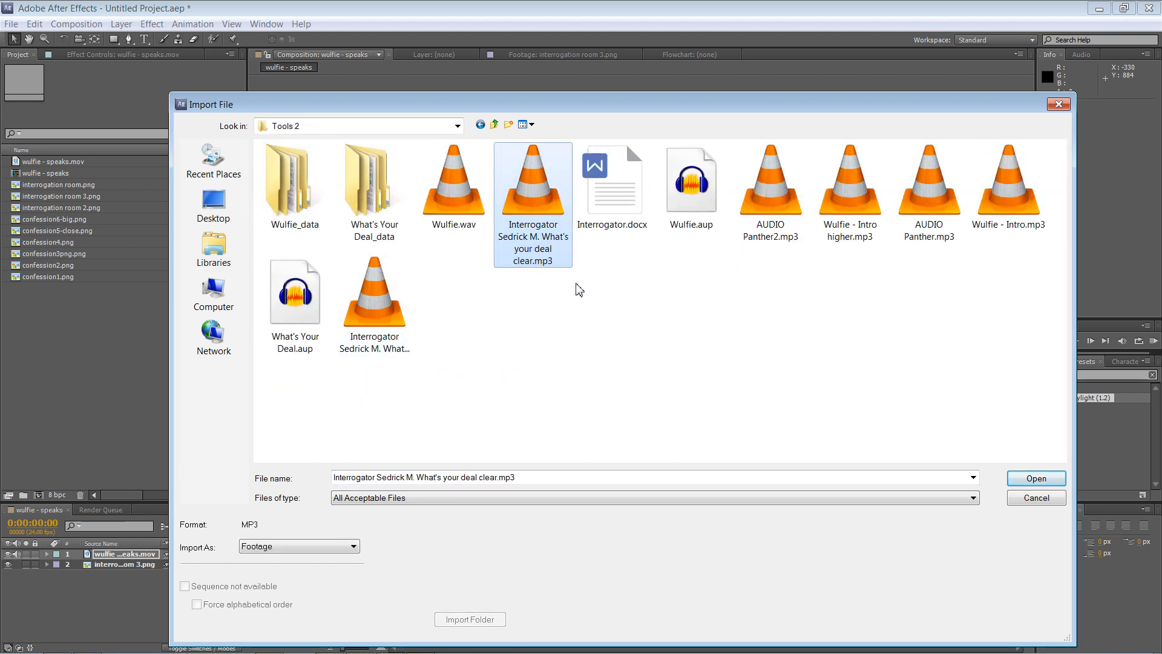
pyautogui.keyDown('ctrl'); pyautogui.click(375, 302); pyautogui.keyUp('ctrl')
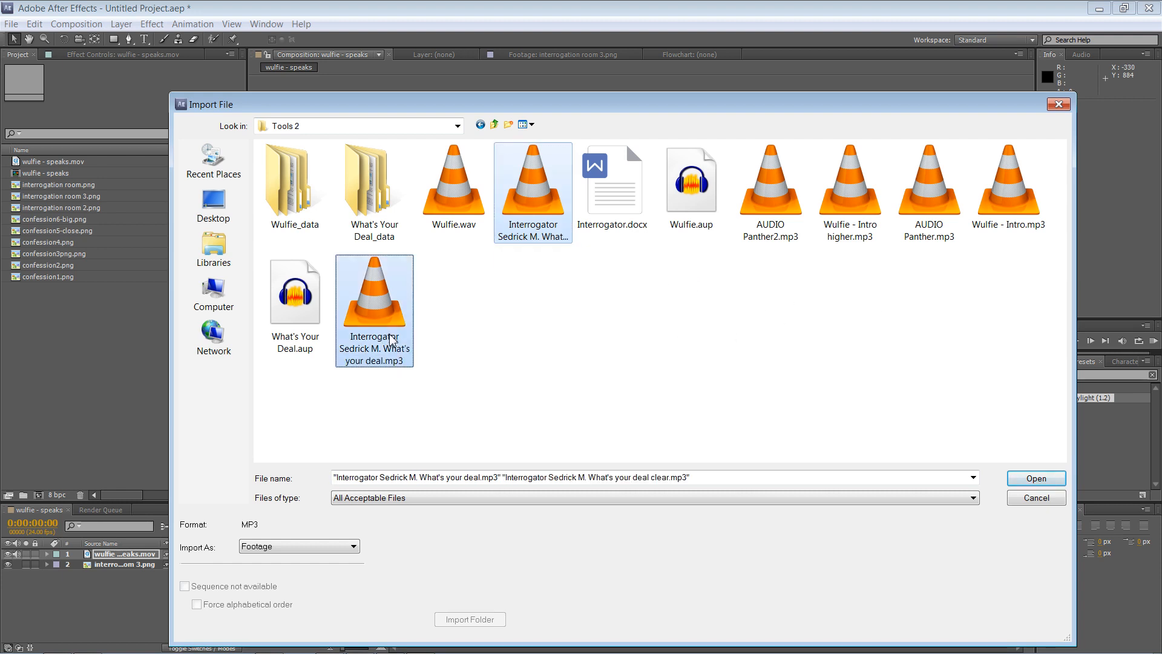
pyautogui.click(1036, 478)
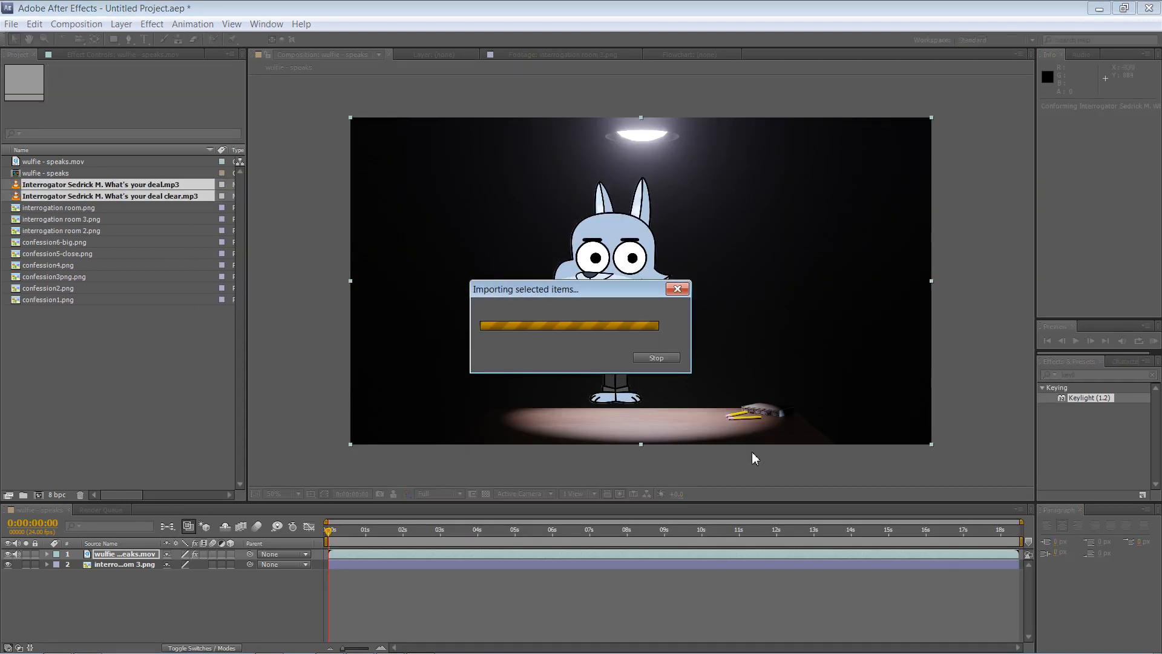
# Open the "What's your deal clear" MP3 in the footage viewer, listen to it, and close it.
pyautogui.click(144, 219)
pyautogui.click(143, 198)
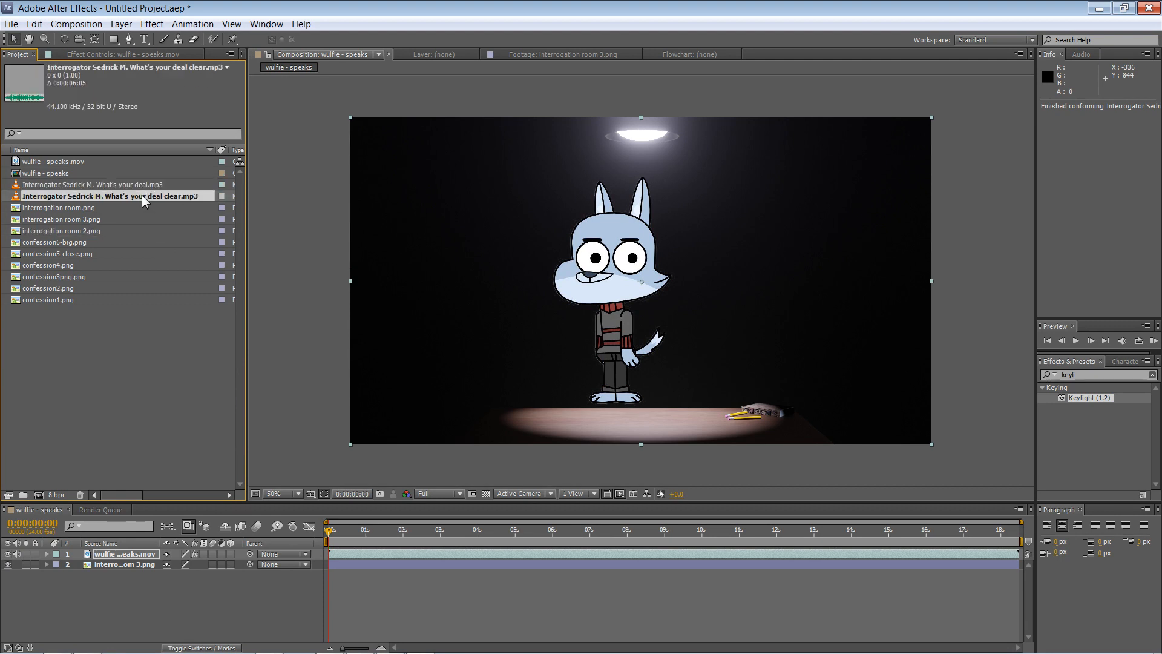
pyautogui.doubleClick(143, 197)
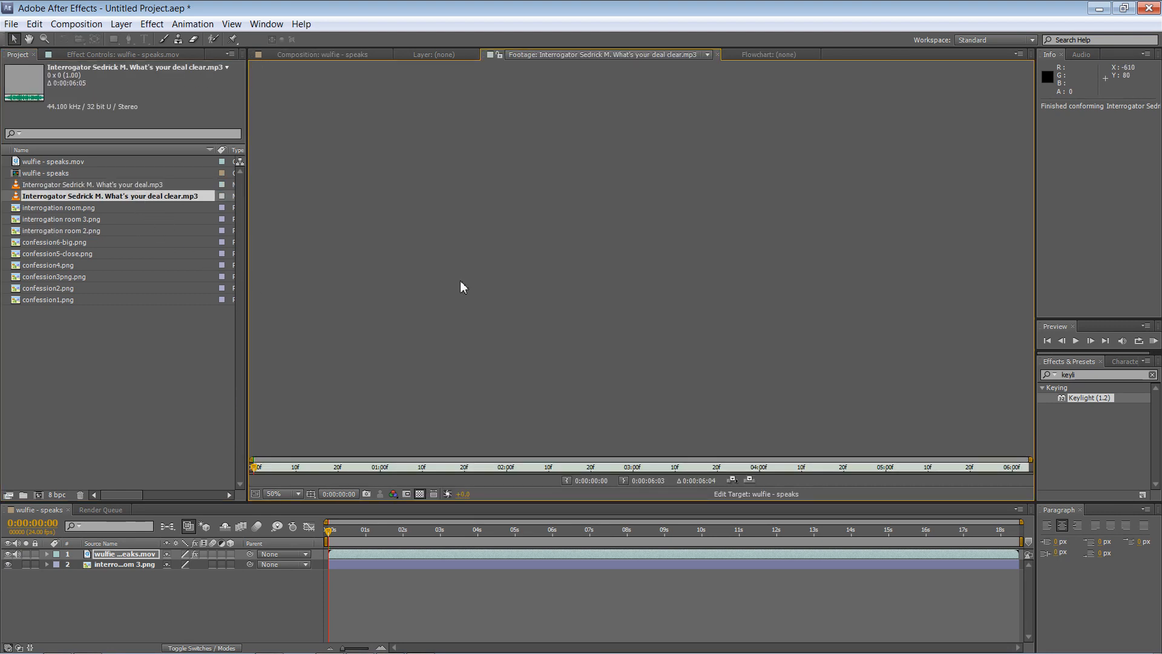
pyautogui.press('space')
pyautogui.click(719, 55)
pyautogui.click(717, 55)
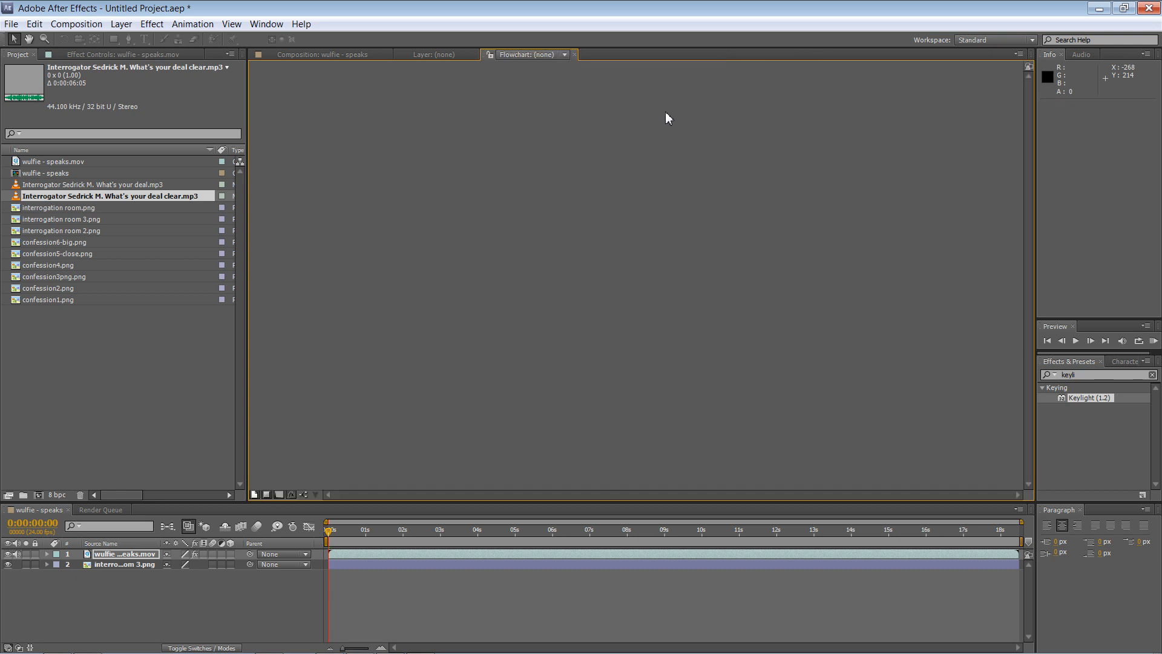
# Listen to the regular "What's your deal" MP3 in the footage viewer and close it.
pyautogui.click(132, 187)
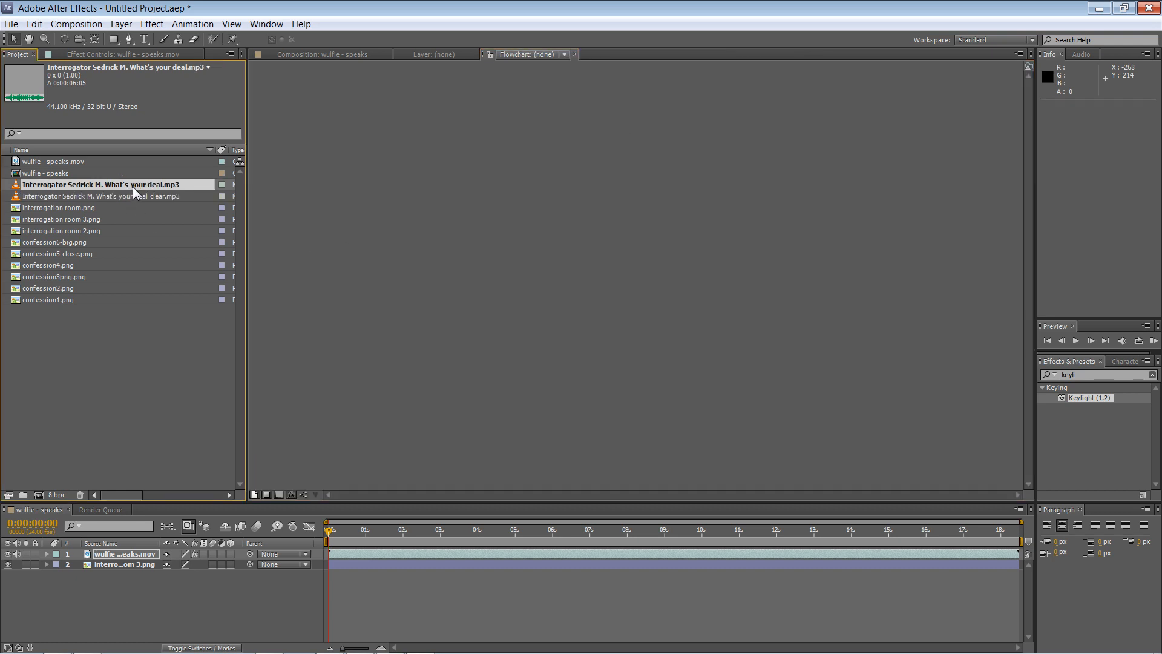
pyautogui.doubleClick(133, 186)
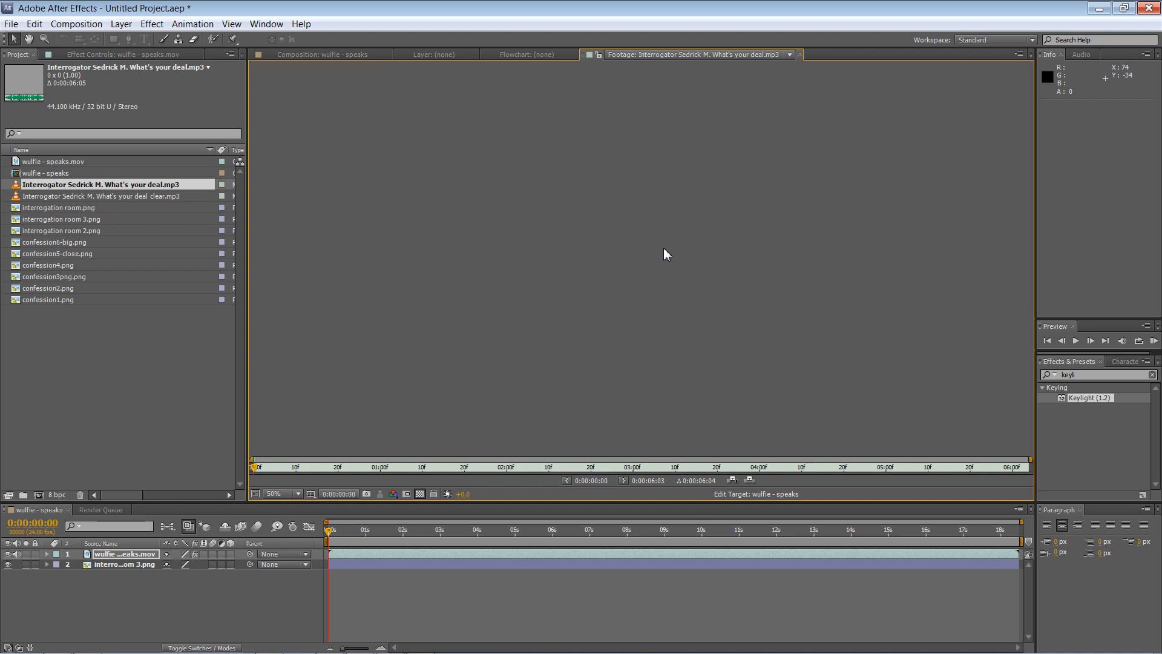
pyautogui.press('space')
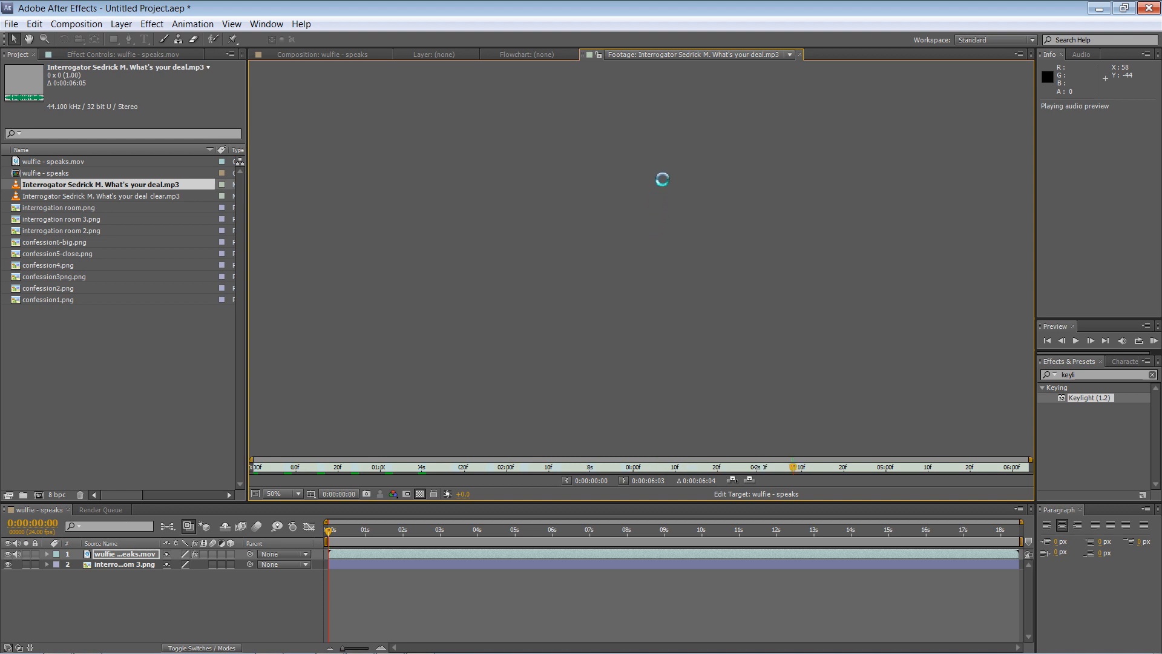
pyautogui.click(801, 56)
pyautogui.click(800, 56)
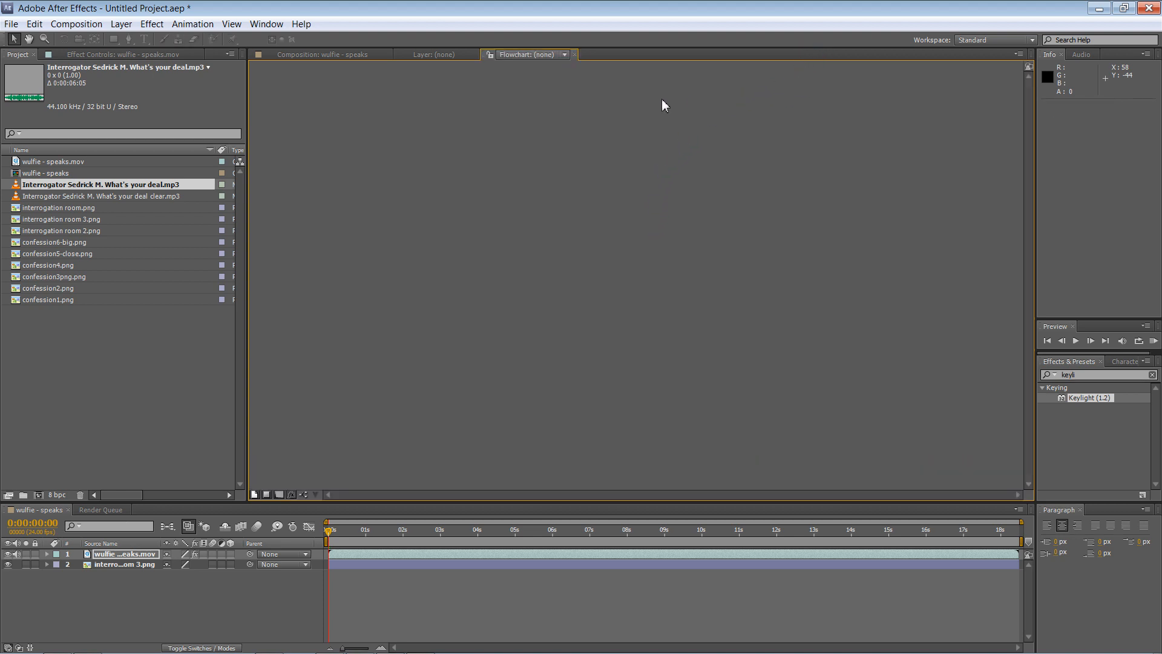
# Return to the wulfie - speaks composition and scrub the timeline to about 0:00:04:04 to examine the keyed character.
pyautogui.click(357, 55)
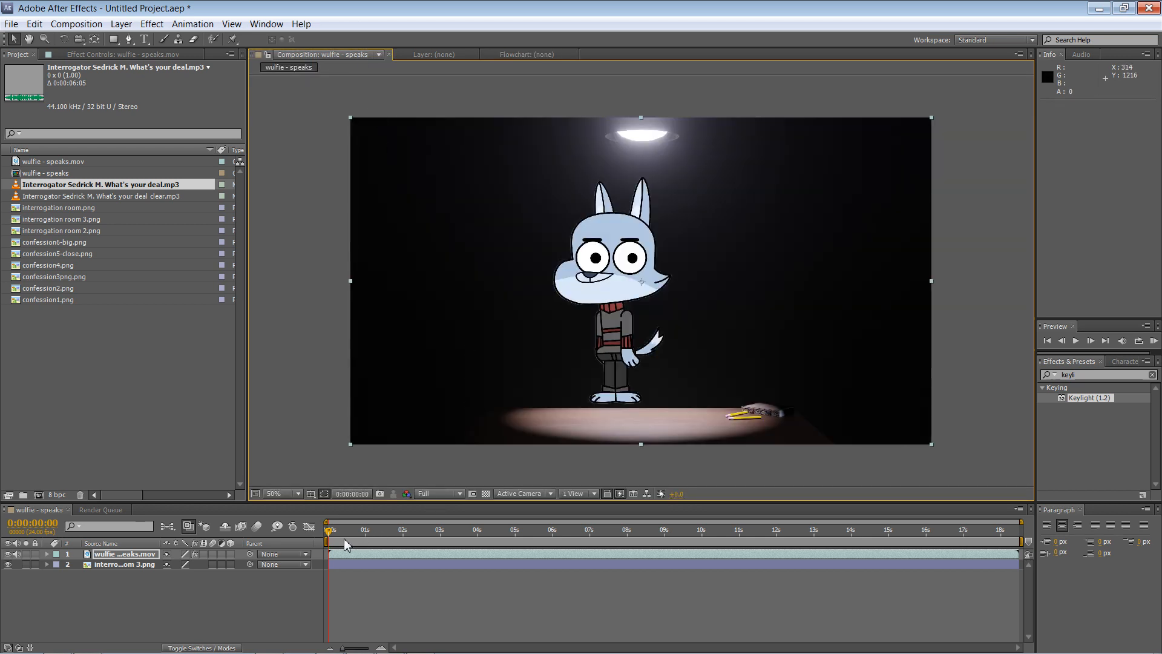
pyautogui.moveTo(343, 530); pyautogui.dragTo(483, 532)
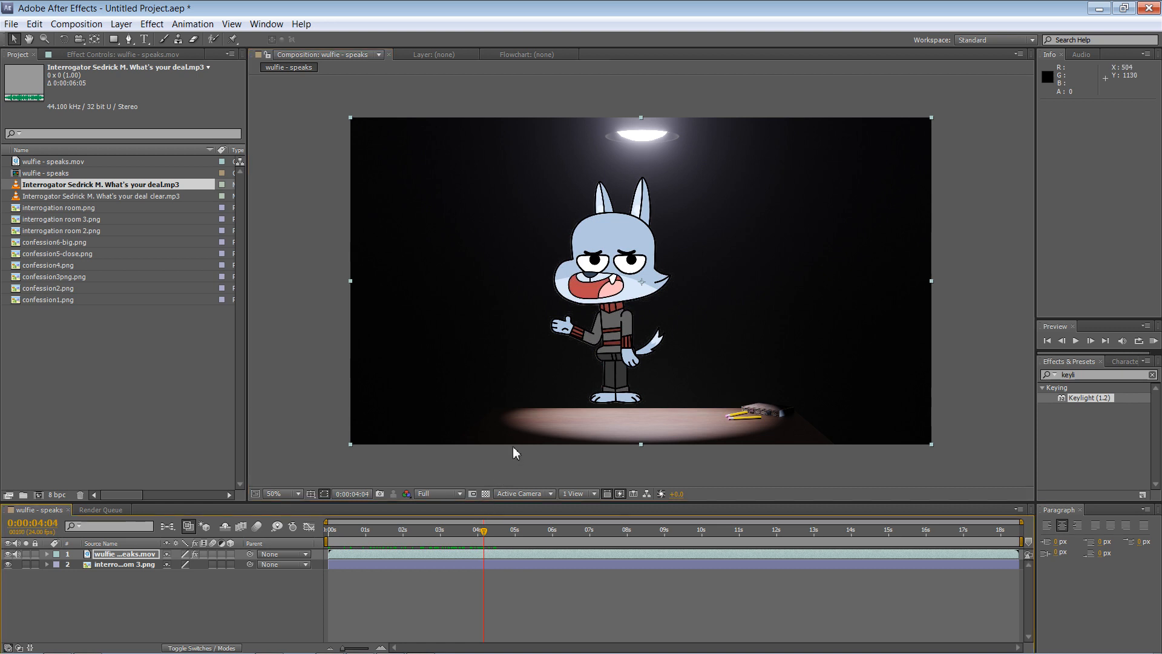
# Turn off Unpremultiply Result in the character's Keylight effect and try a Screen Pre-blur of about 6.2.
pyautogui.press('.')
pyautogui.press('.')
pyautogui.moveTo(695, 331); pyautogui.dragTo(774, 254)
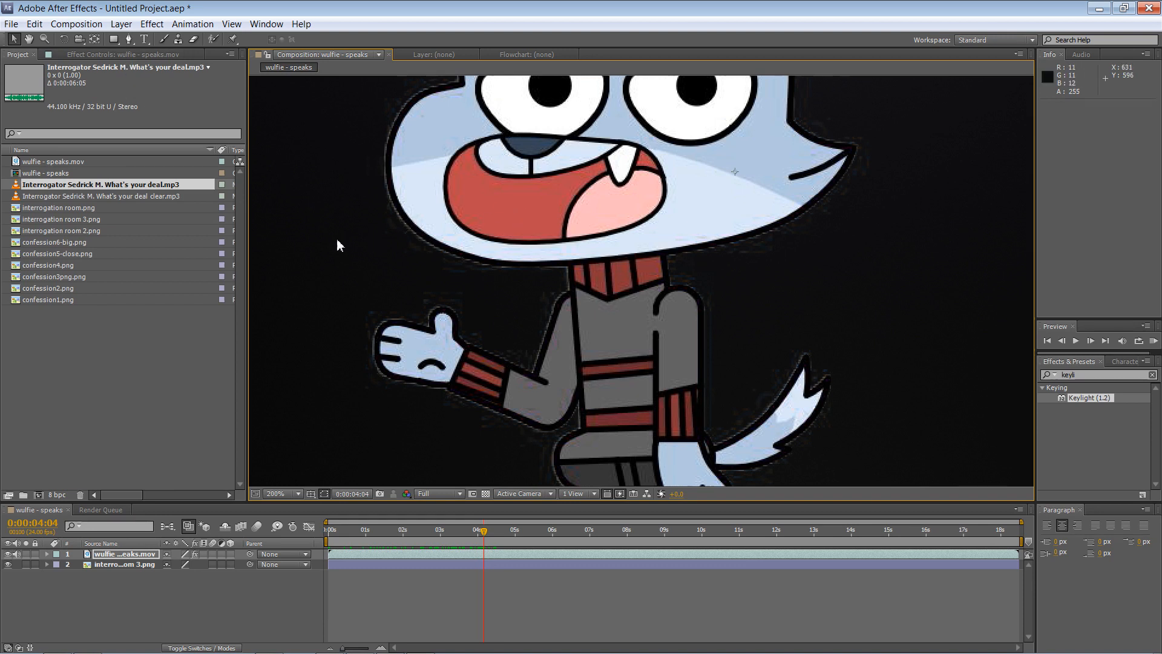
pyautogui.click(104, 54)
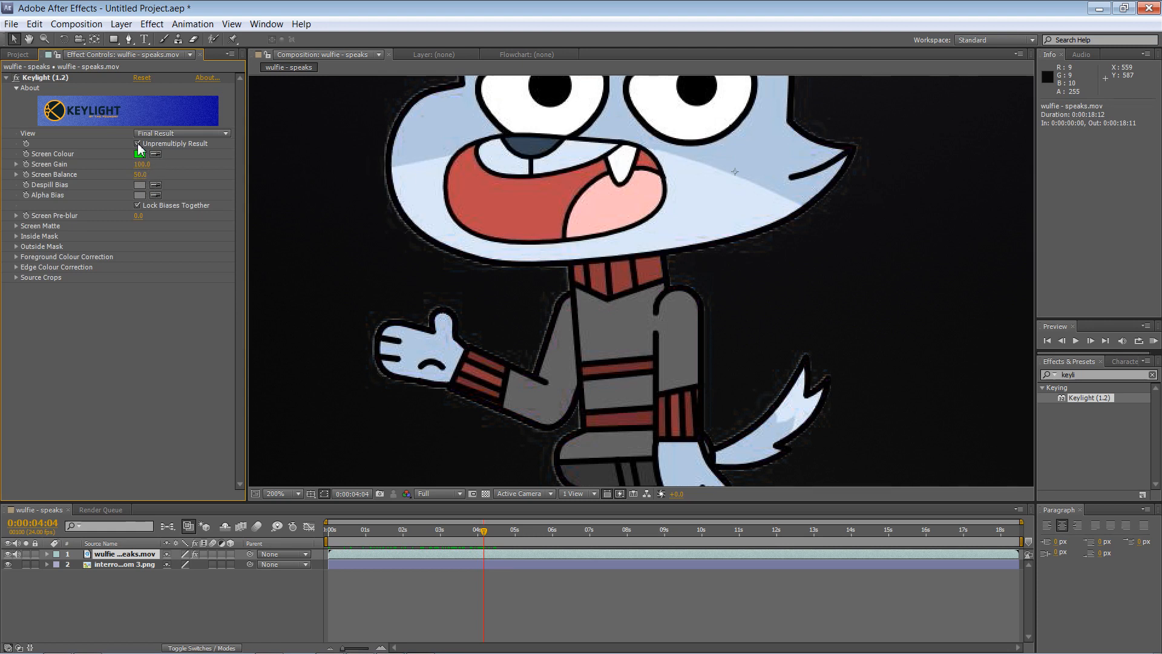
pyautogui.click(138, 144)
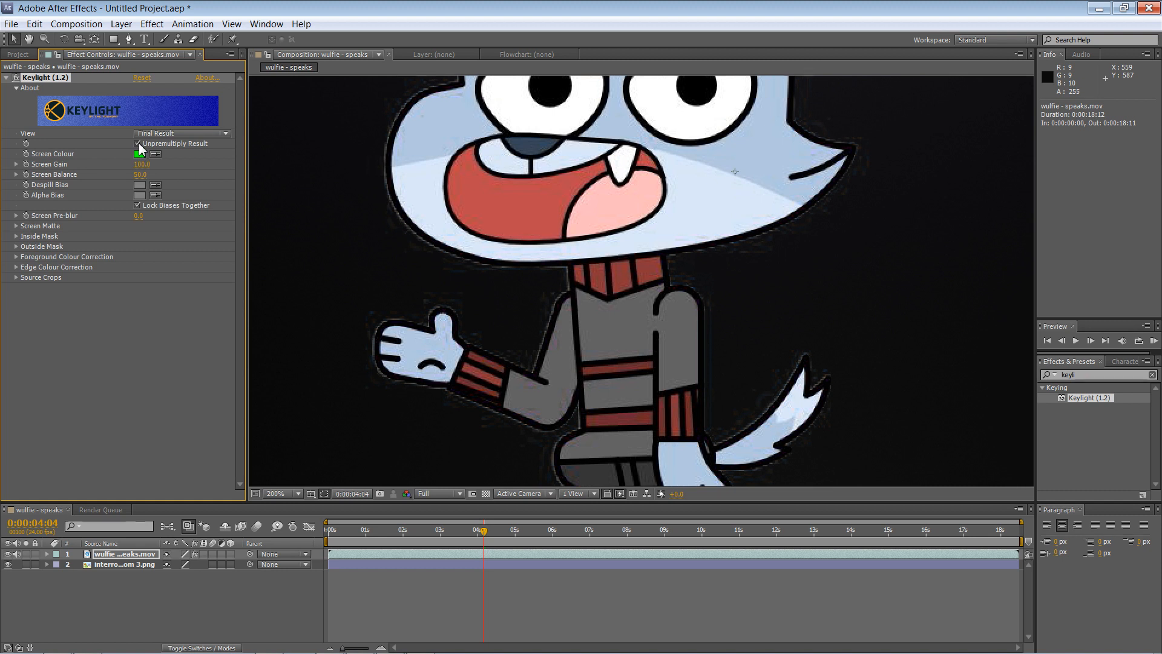
pyautogui.moveTo(506, 294); pyautogui.dragTo(485, 284)
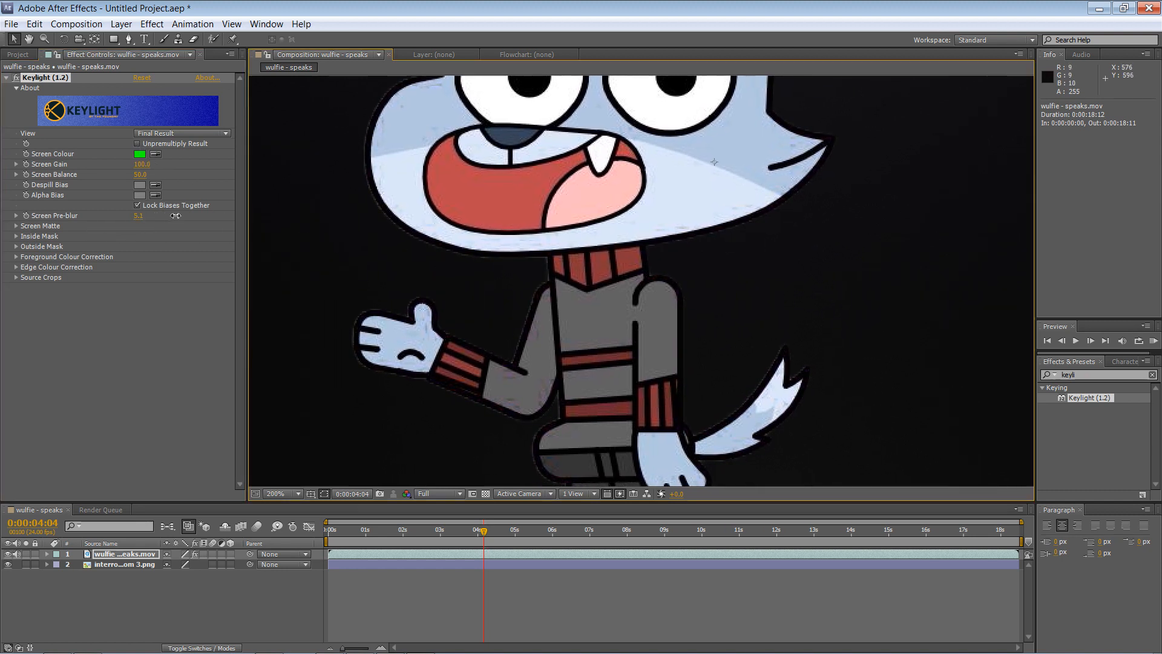
pyautogui.moveTo(176, 216); pyautogui.dragTo(177, 215)
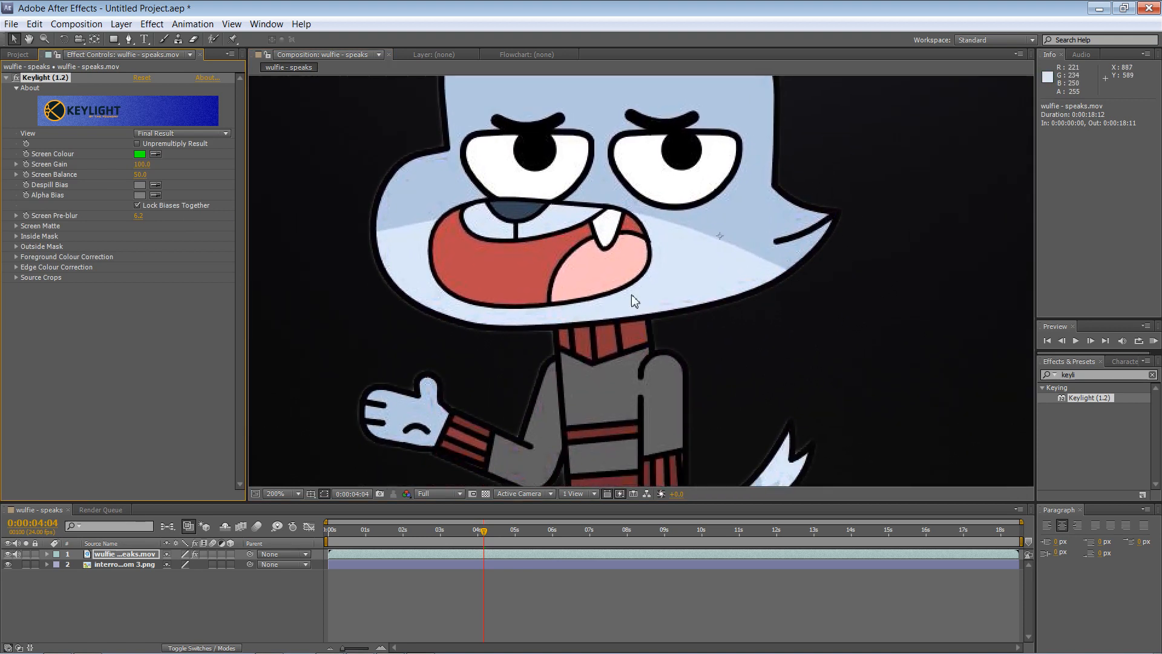
# Hide the interrogation room 3.png layer and display the transparency grid behind the character.
pyautogui.click(8, 564)
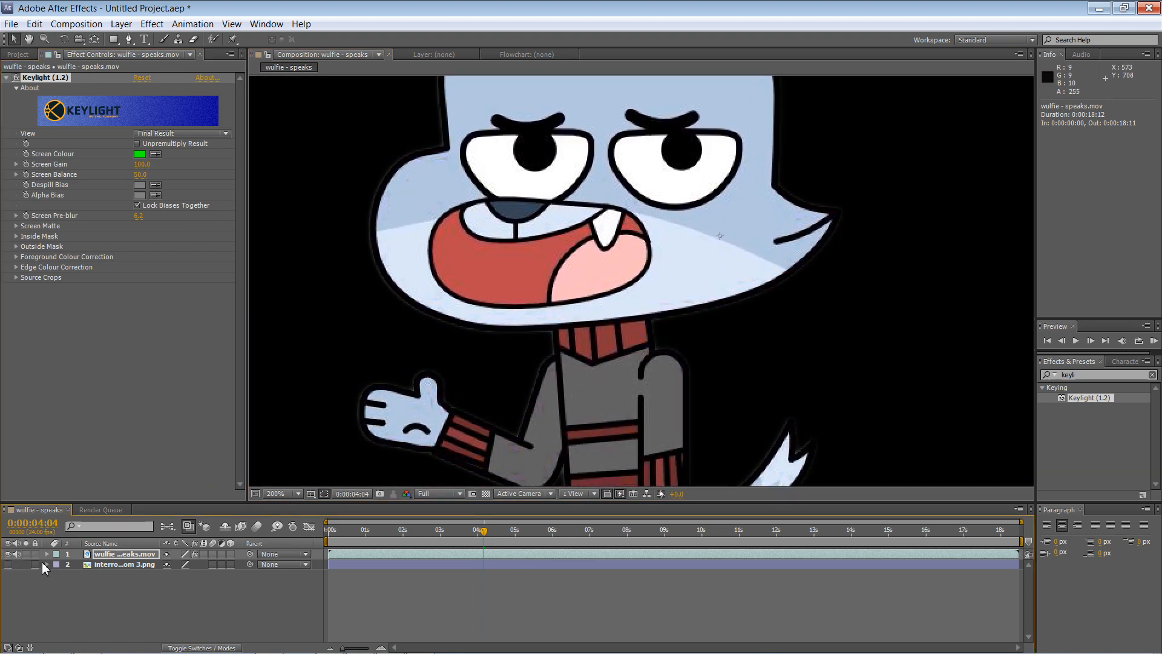
pyautogui.click(485, 494)
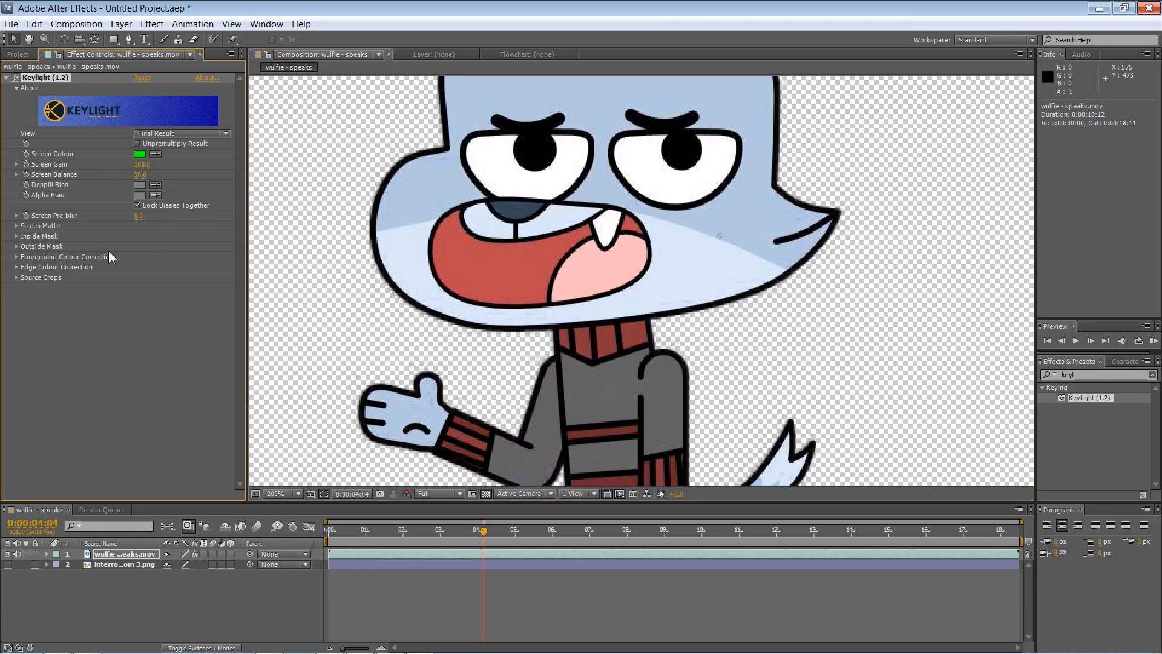
# Try adjusting the Screen Matte clipping in Keylight and return Clip White to 100.
pyautogui.click(16, 227)
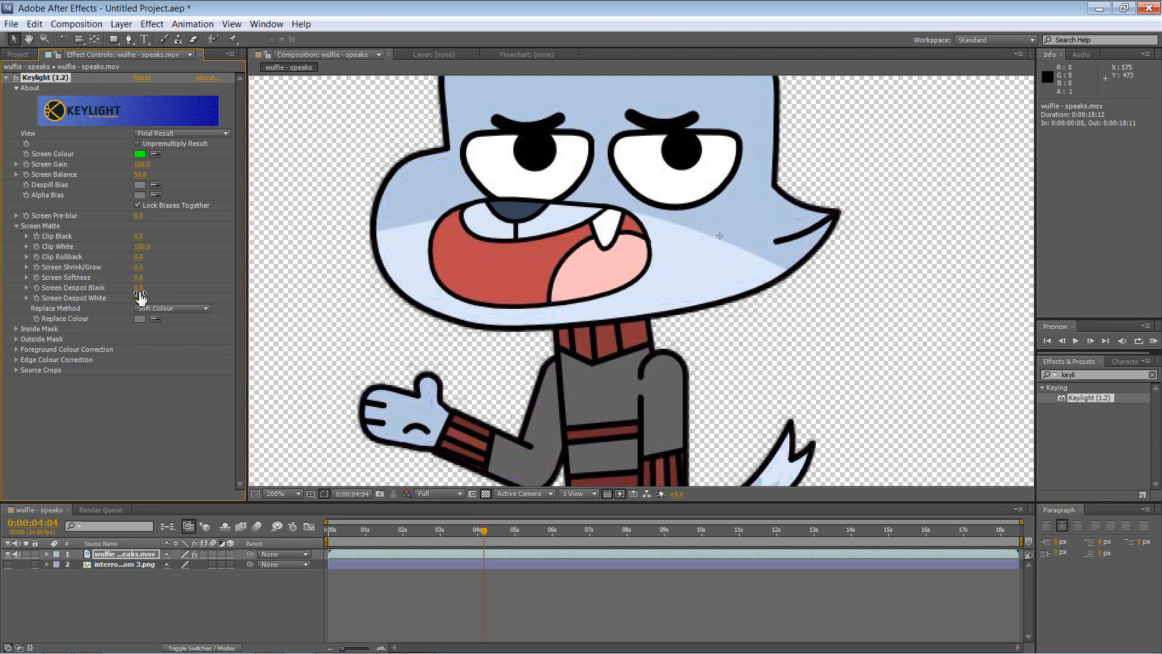
pyautogui.moveTo(138, 237)
pyautogui.mouseDown()
pyautogui.moveTo(150, 237)
pyautogui.moveTo(120, 238)
pyautogui.moveTo(156, 247)
pyautogui.moveTo(145, 249)
pyautogui.mouseUp()
pyautogui.click(141, 248)
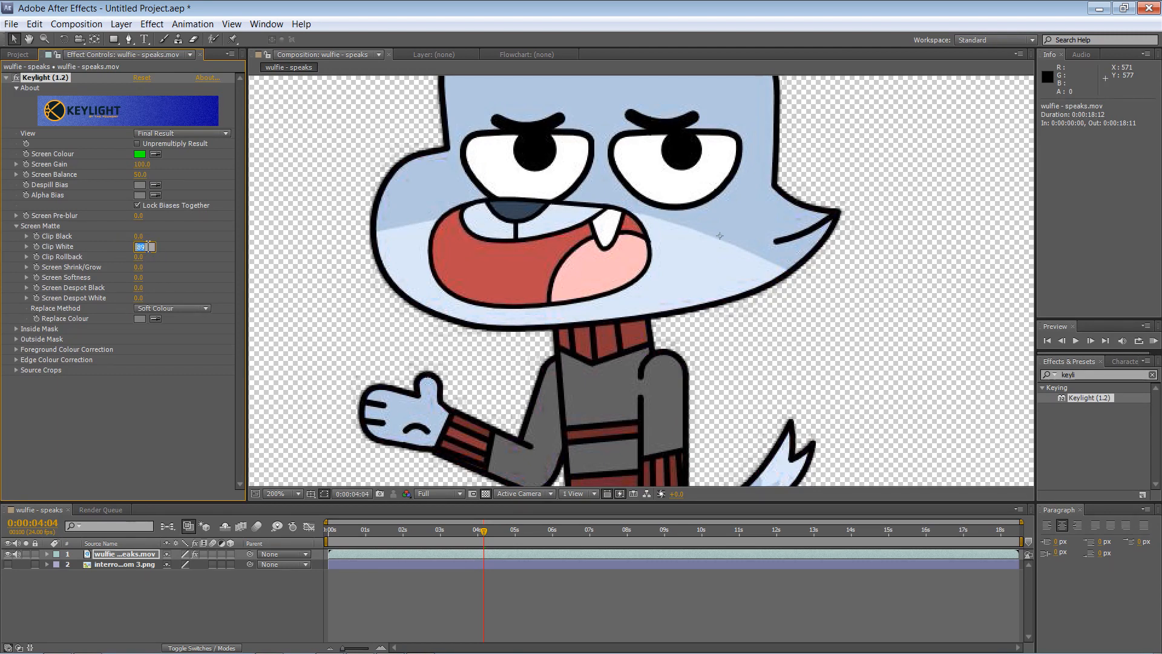
pyautogui.write('100')
pyautogui.press('Return')
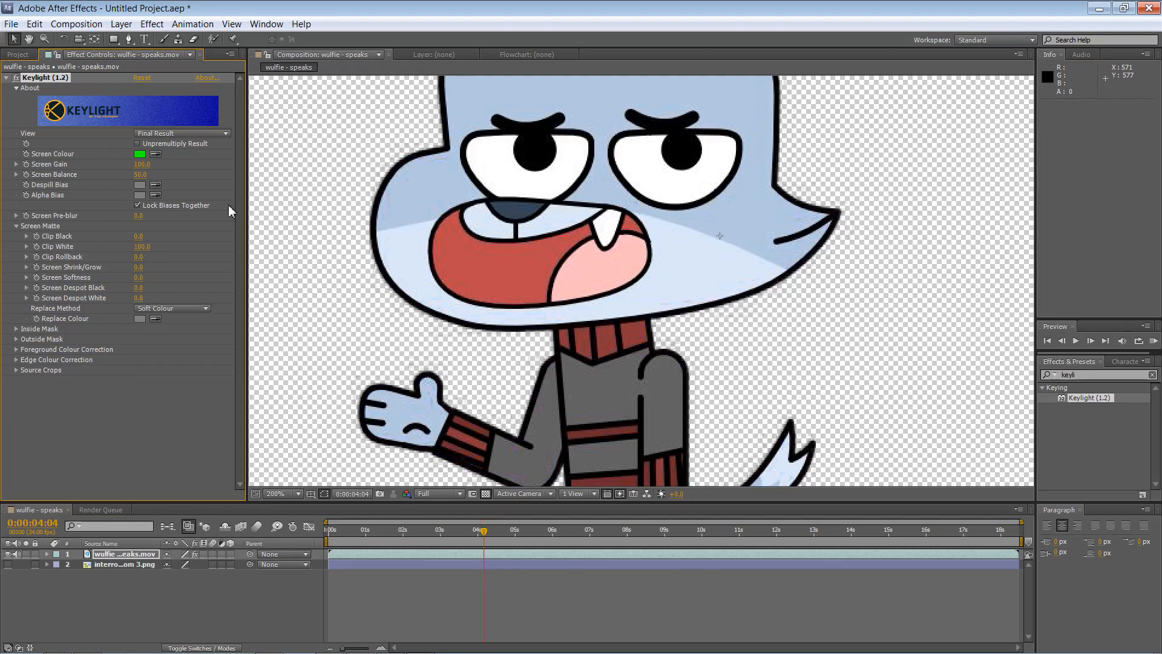
# Expand Keylight's Inside Mask and Outside Mask settings and try changing the Outside Mask Softness.
pyautogui.click(18, 330)
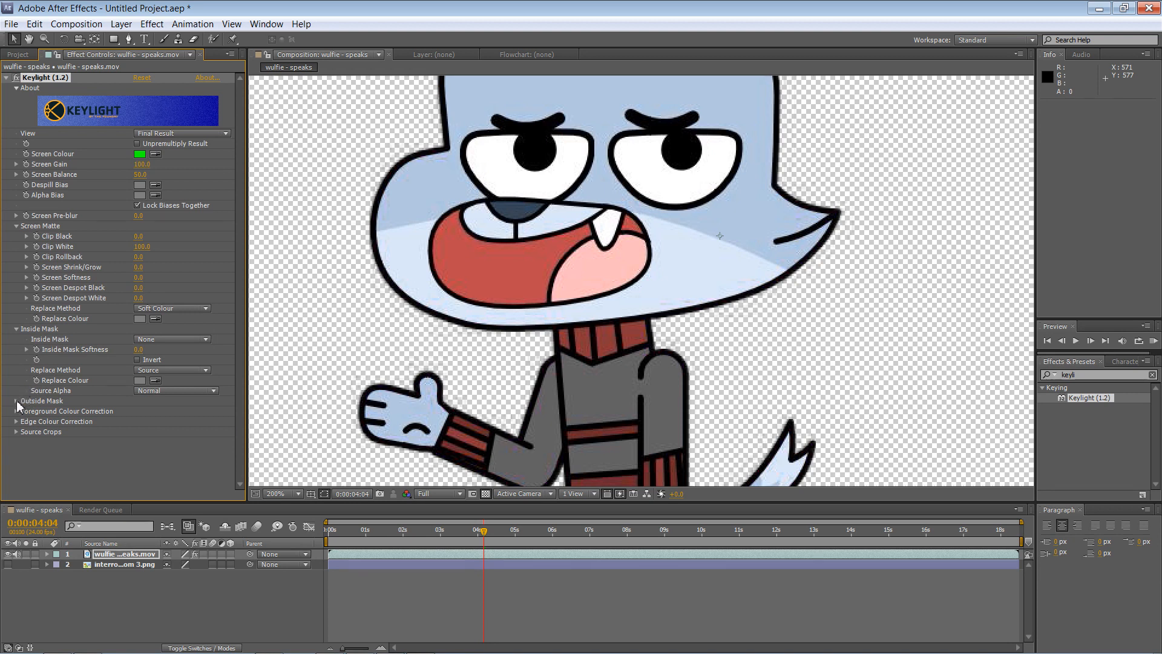
pyautogui.click(17, 401)
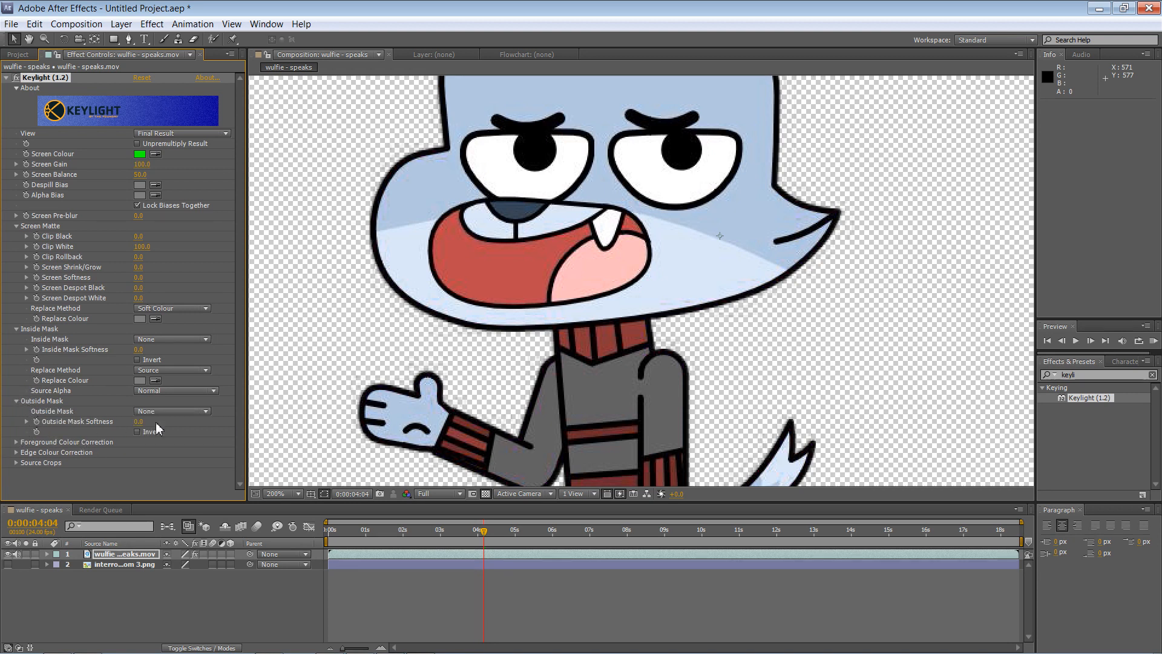
pyautogui.moveTo(138, 421); pyautogui.dragTo(169, 420)
# Try Screen Shrink/Grow at 1.0 and at a slightly negative value, viewing the key without the transparency grid.
pyautogui.moveTo(140, 267)
pyautogui.mouseDown()
pyautogui.moveTo(154, 267)
pyautogui.moveTo(140, 268)
pyautogui.mouseUp()
pyautogui.click(140, 268)
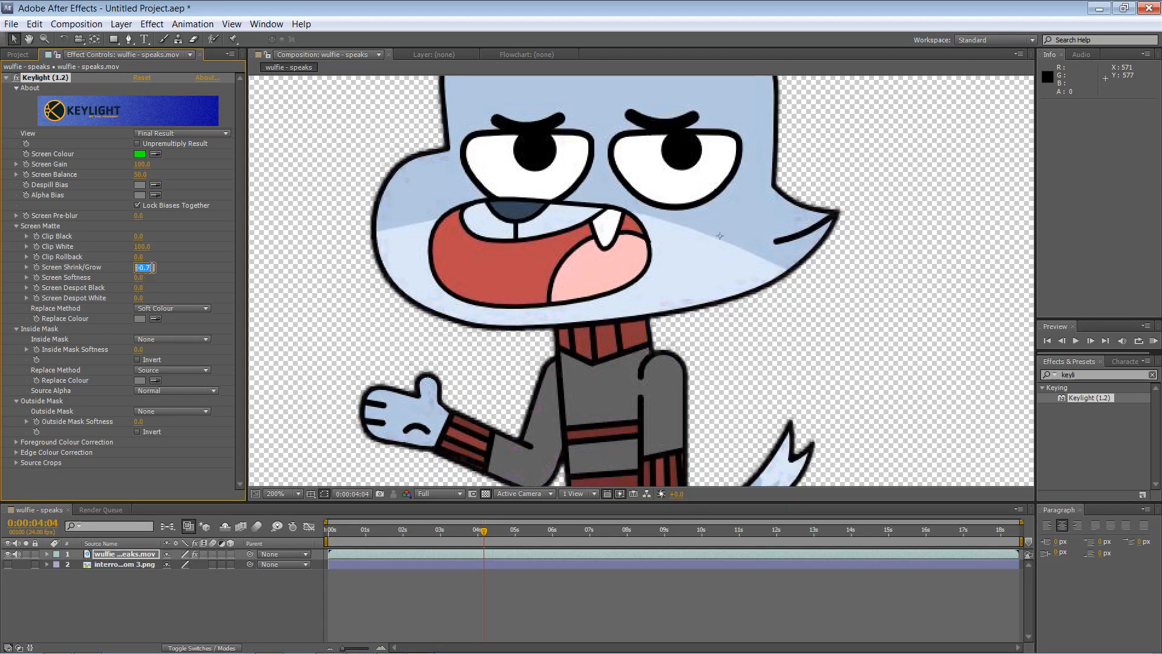
pyautogui.press('Return')
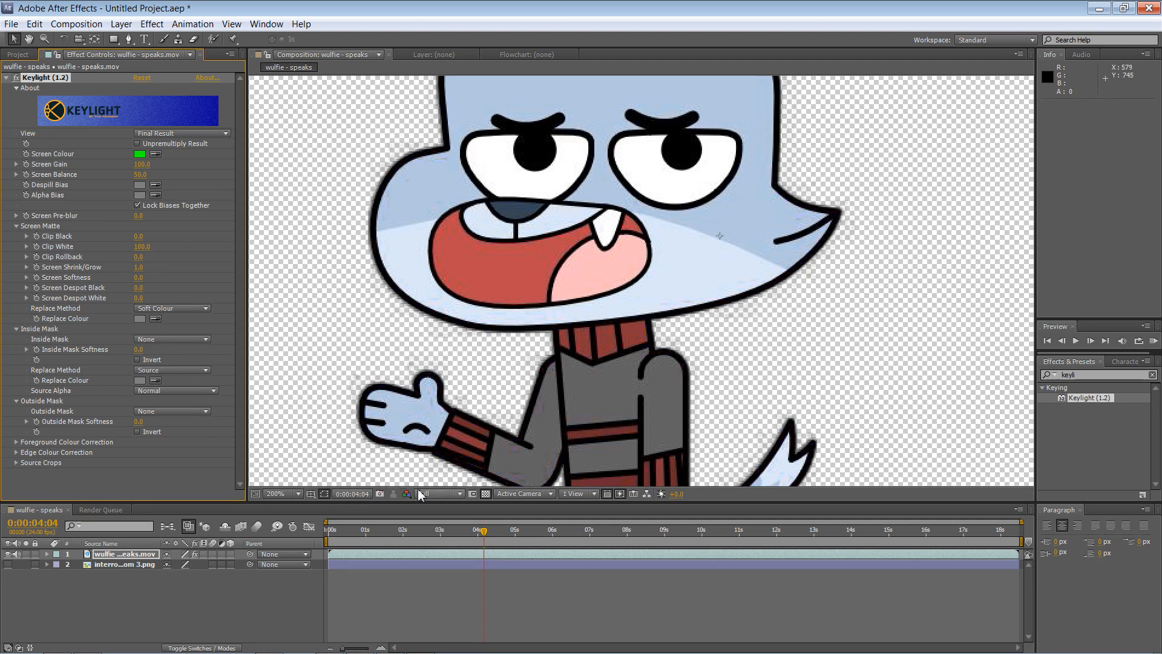
pyautogui.click(485, 494)
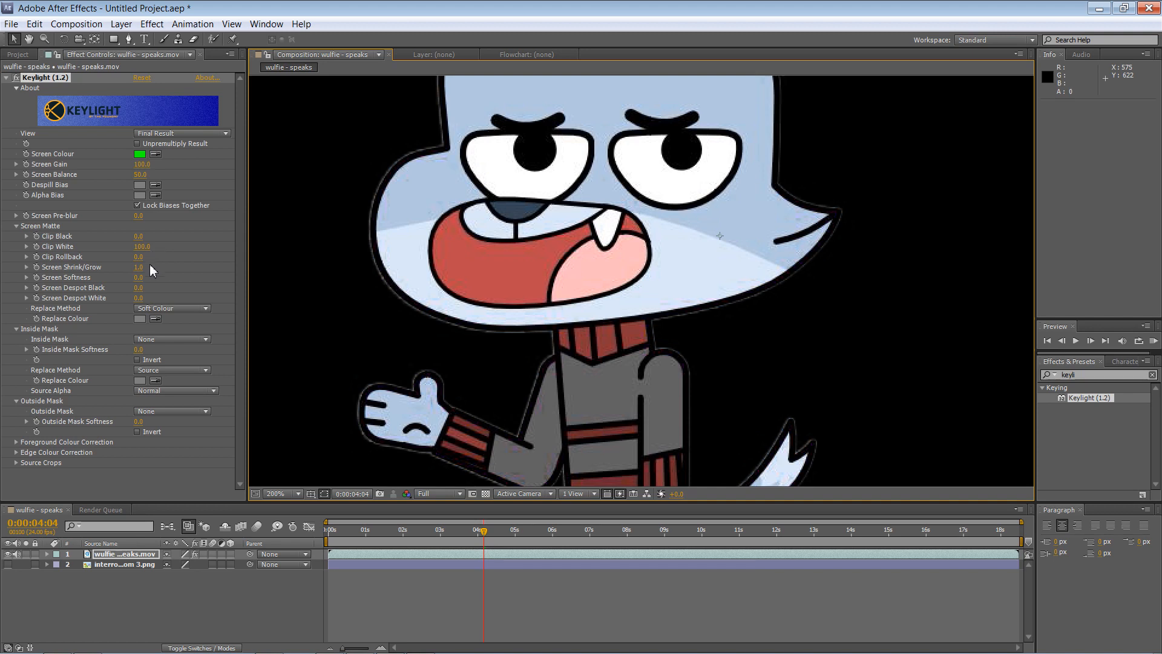
pyautogui.moveTo(138, 267)
pyautogui.mouseDown()
pyautogui.moveTo(153, 268)
pyautogui.moveTo(129, 267)
pyautogui.mouseUp()
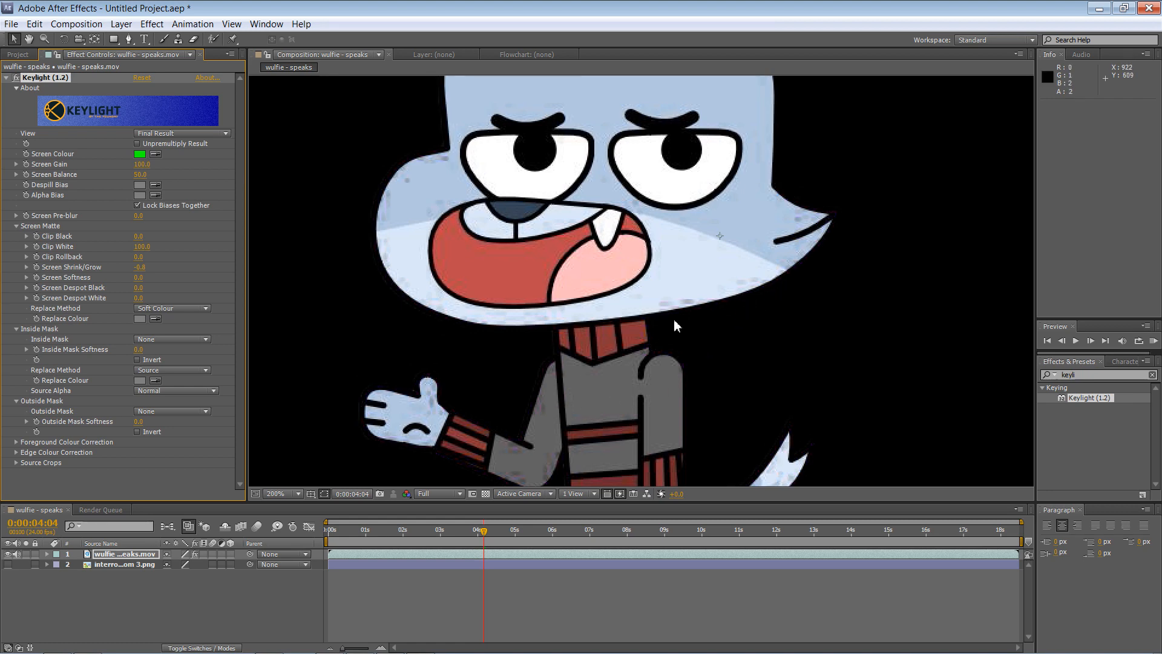
# Examine the character's keyed outline at full view and up close, comparing it with Keylight off and on.
pyautogui.press(',')
pyautogui.press(',')
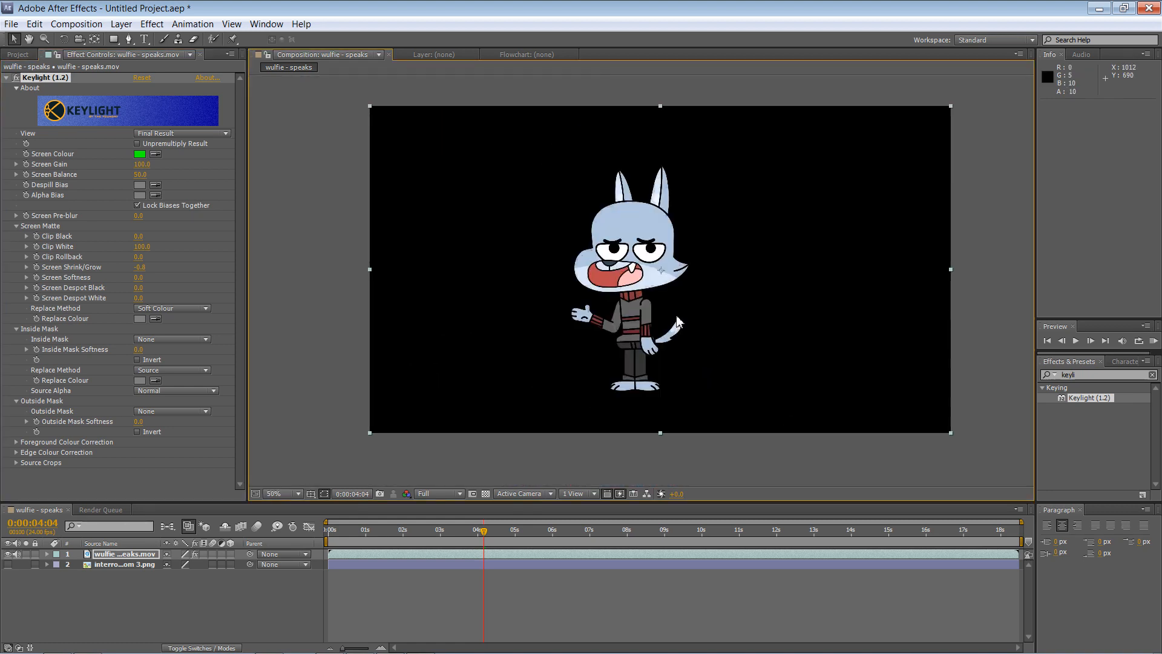
pyautogui.press('.')
pyautogui.press('.')
pyautogui.press('.')
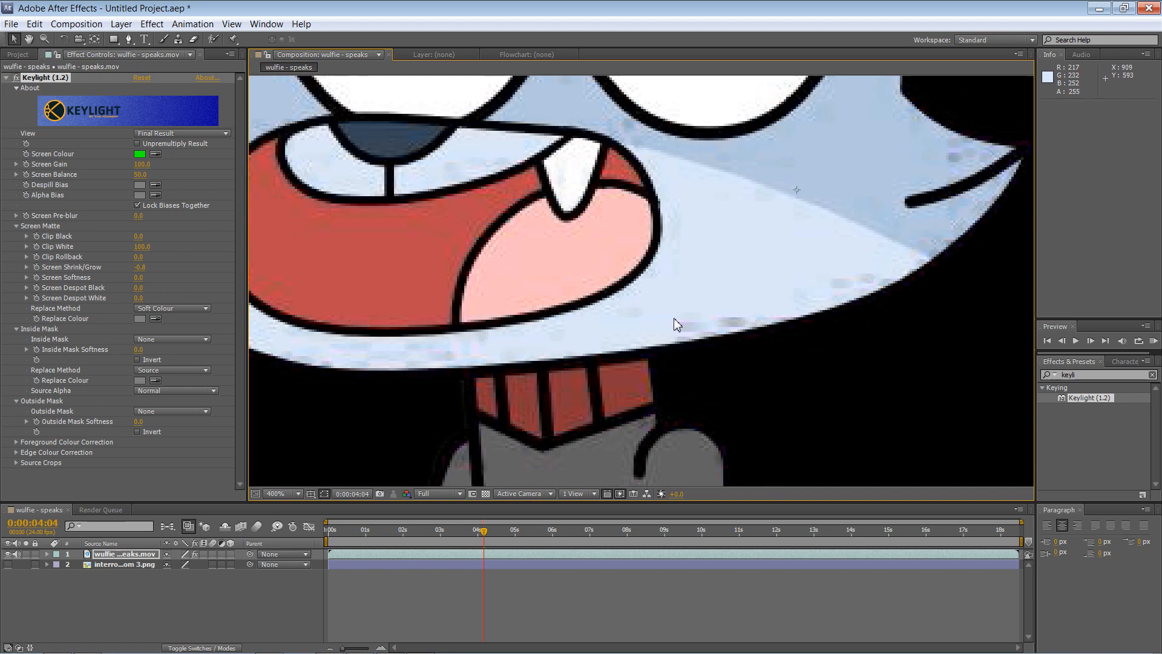
pyautogui.click(17, 78)
pyautogui.click(17, 78)
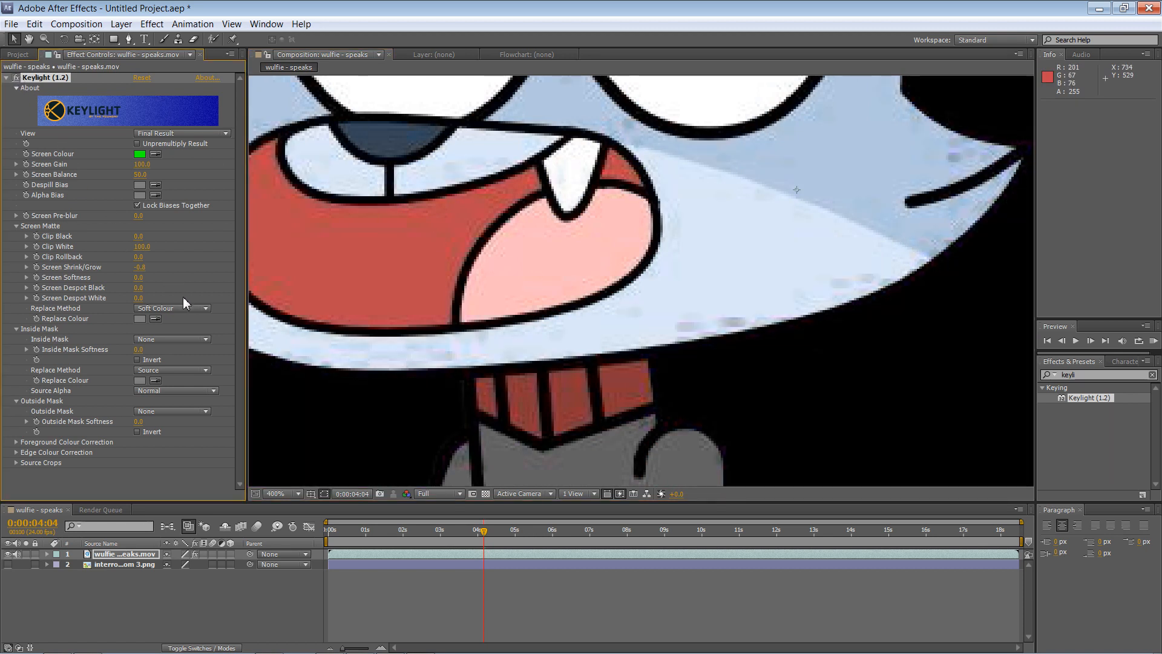
# Try Screen Shrink/Grow at about 3.0 and a higher Screen Gain, then return Screen Gain to 100.
pyautogui.moveTo(139, 267); pyautogui.dragTo(169, 270)
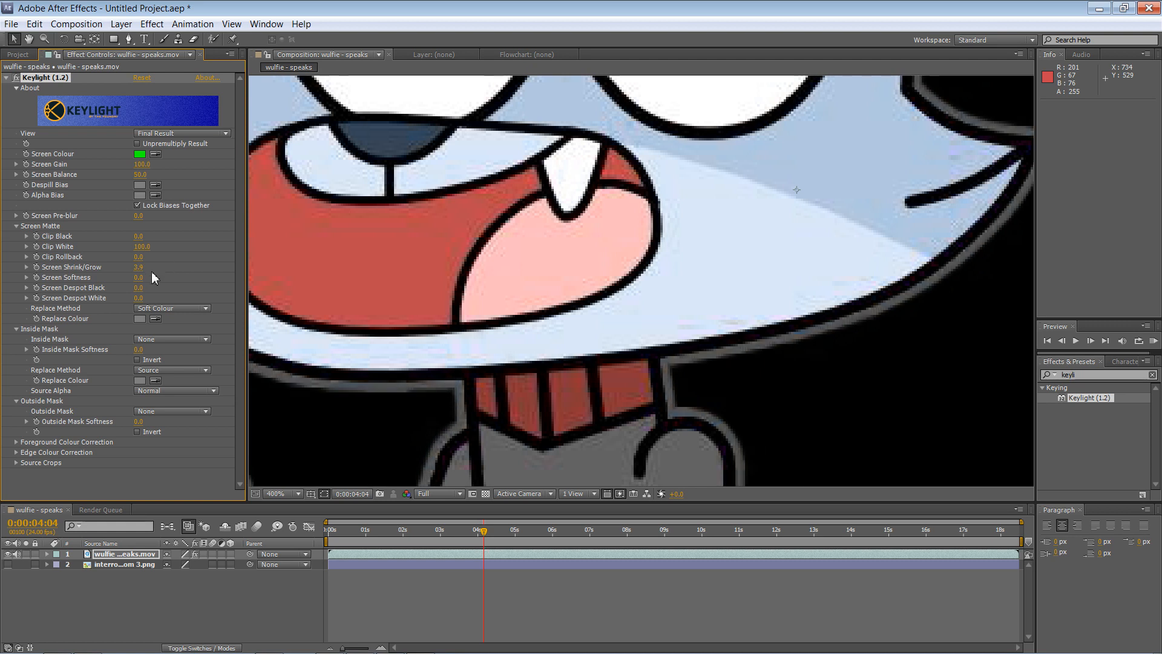
pyautogui.moveTo(141, 164)
pyautogui.mouseDown()
pyautogui.moveTo(94, 165)
pyautogui.moveTo(170, 167)
pyautogui.moveTo(158, 168)
pyautogui.mouseUp()
pyautogui.click(145, 166)
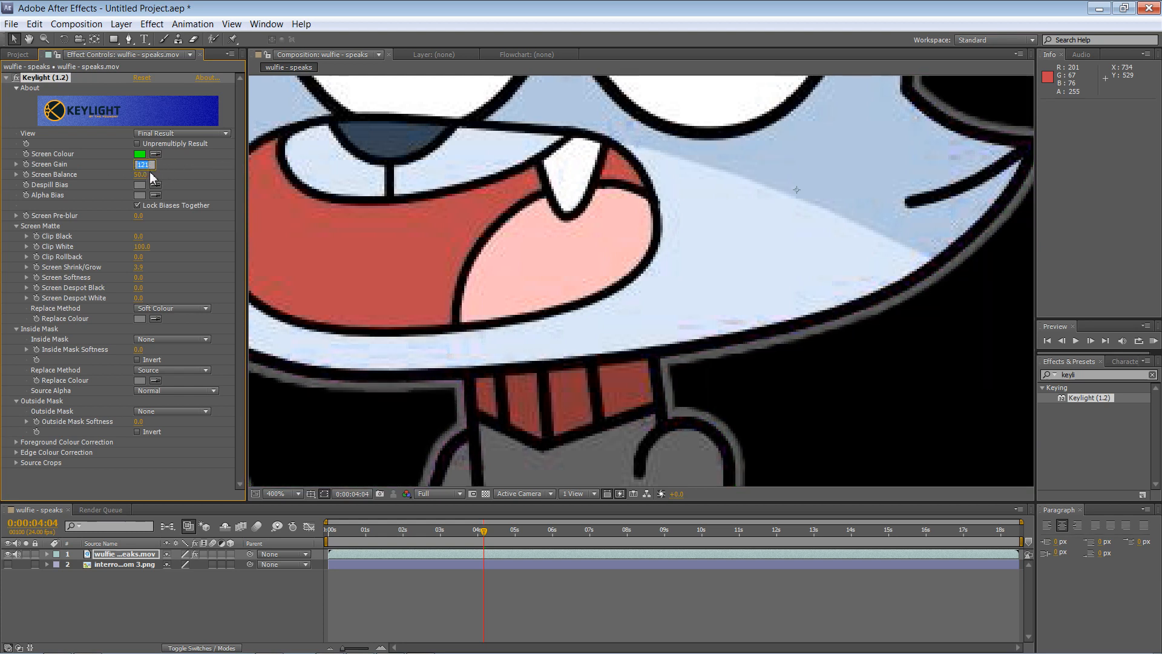
pyautogui.write('100')
pyautogui.press('Return')
# Set Screen Shrink/Grow to 0 and reset the whole Keylight effect to its defaults.
pyautogui.moveTo(143, 272); pyautogui.dragTo(138, 273)
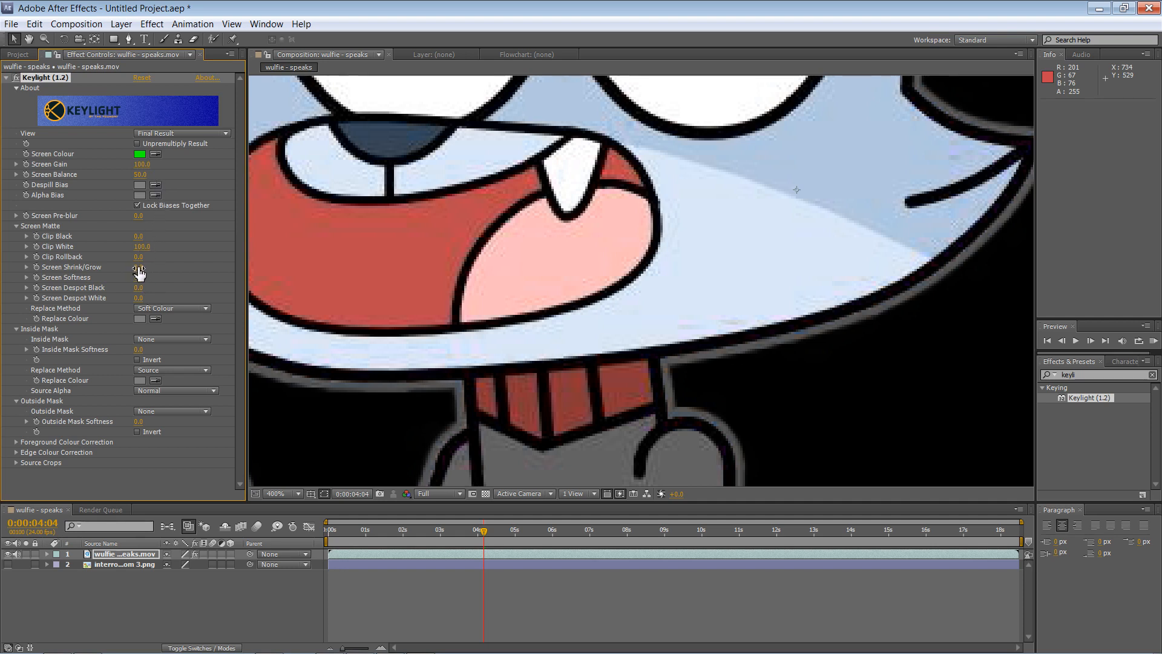
pyautogui.click(143, 270)
pyautogui.write('0')
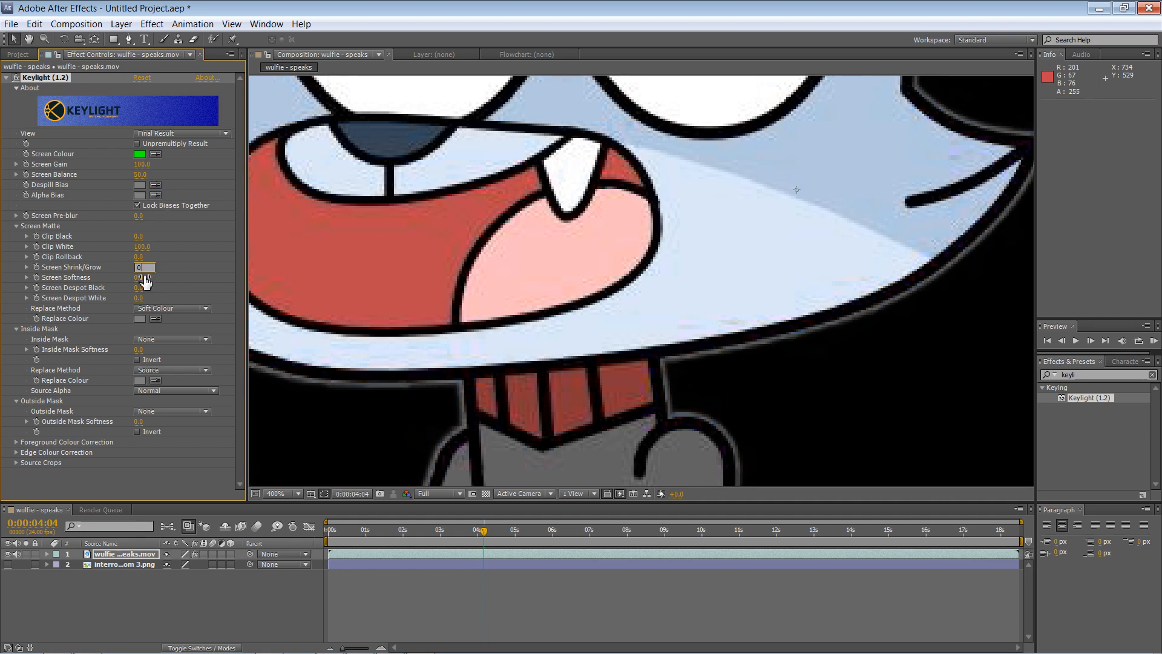
pyautogui.press('Return')
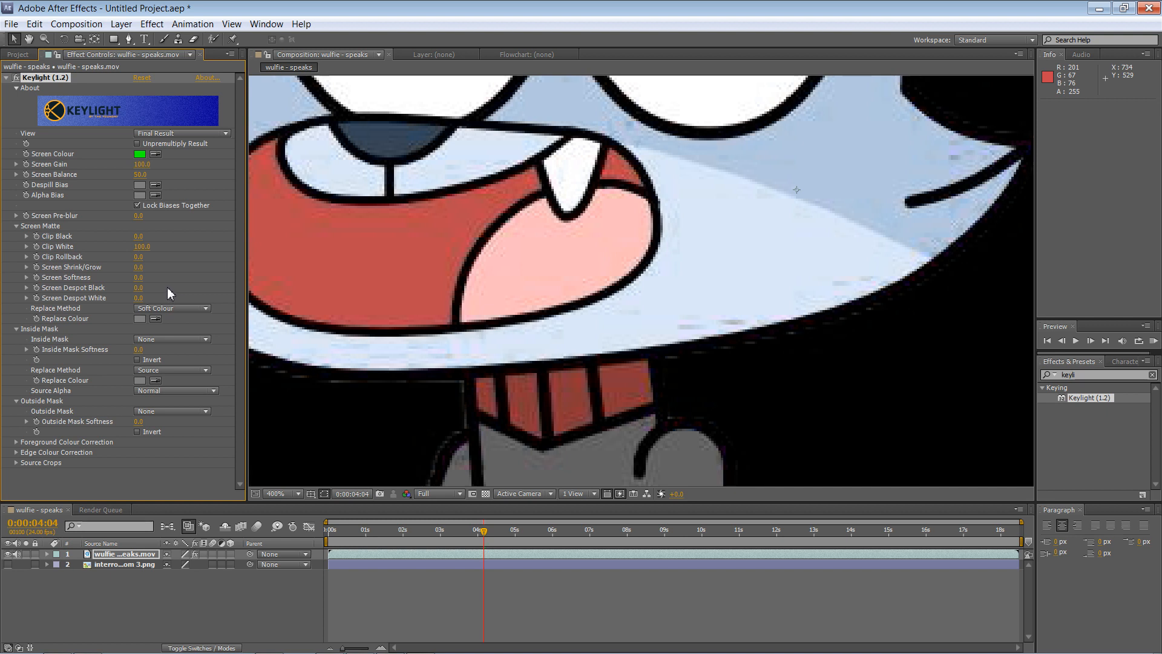
pyautogui.hotkey('shift', '/')
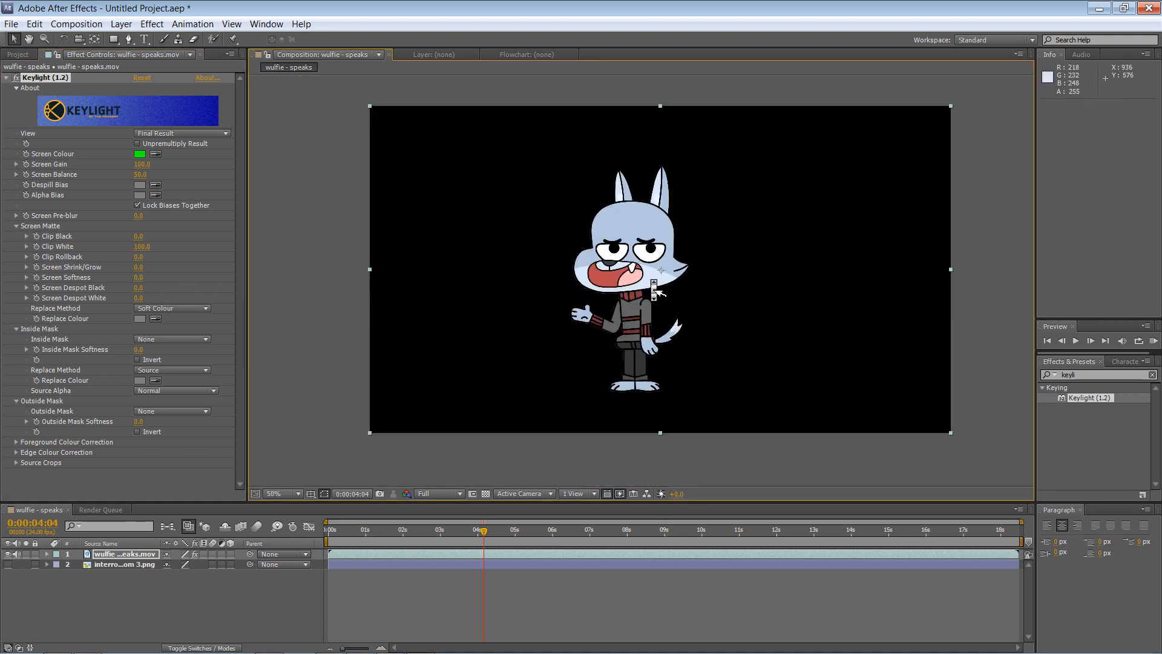
pyautogui.click(143, 77)
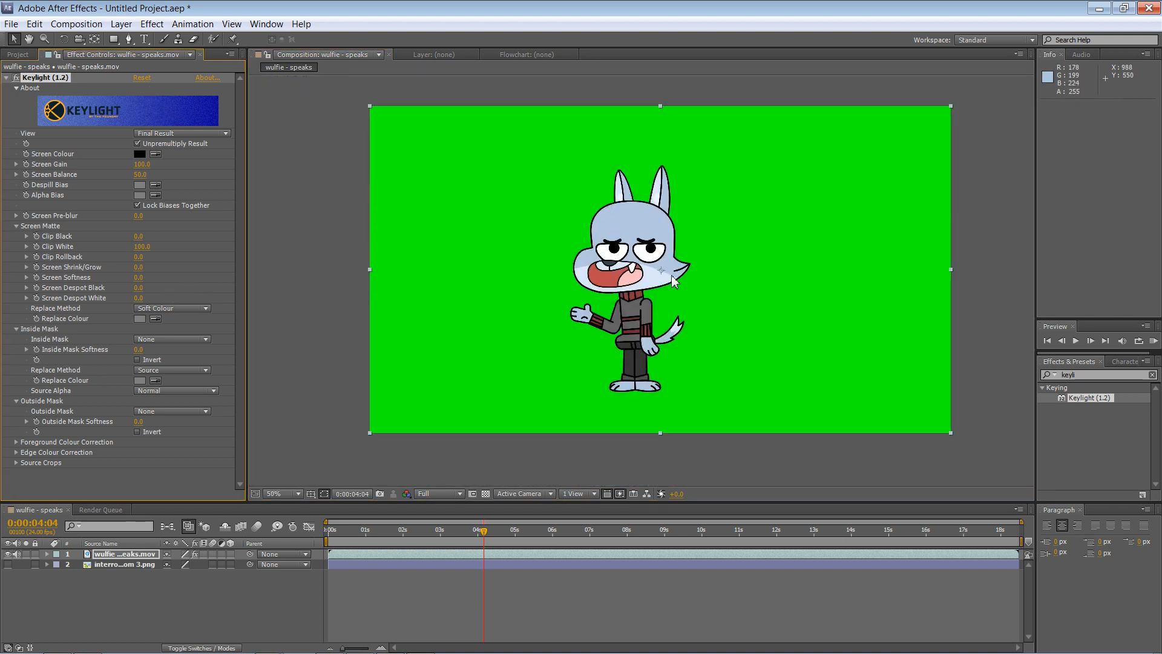
# Search the effects for "key" and apply Color Key to the wulfie - speaks.mov layer.
pyautogui.scroll(3, 651, 299)
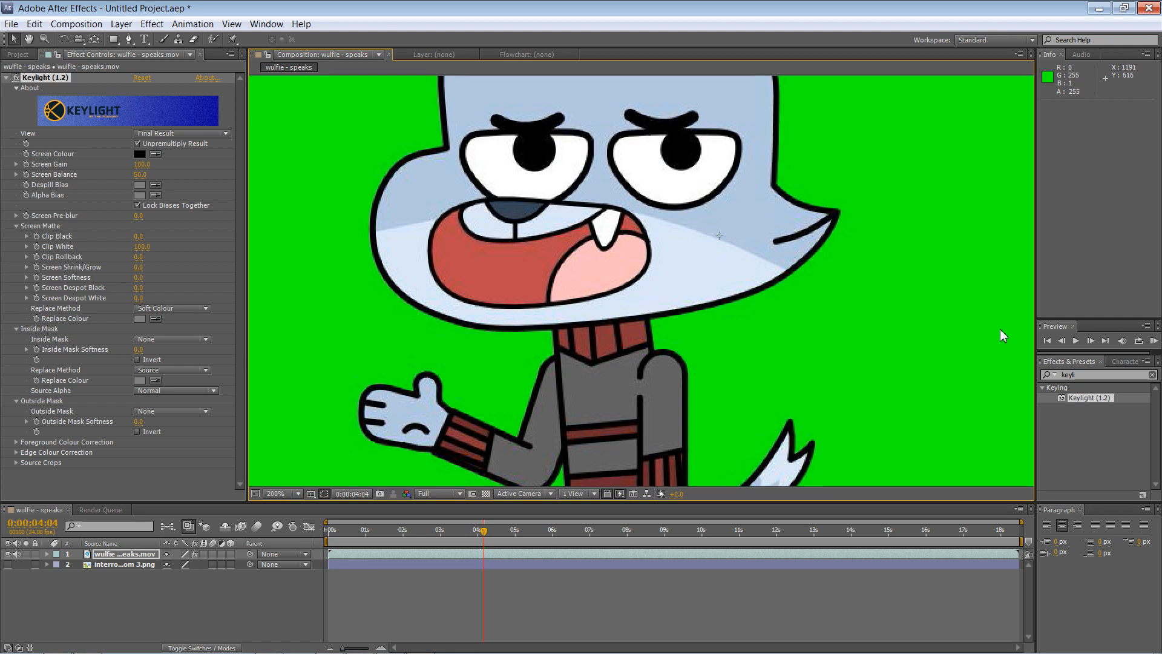
pyautogui.click(1091, 376)
pyautogui.moveTo(1092, 376); pyautogui.dragTo(1043, 376)
pyautogui.press('BackSpace')
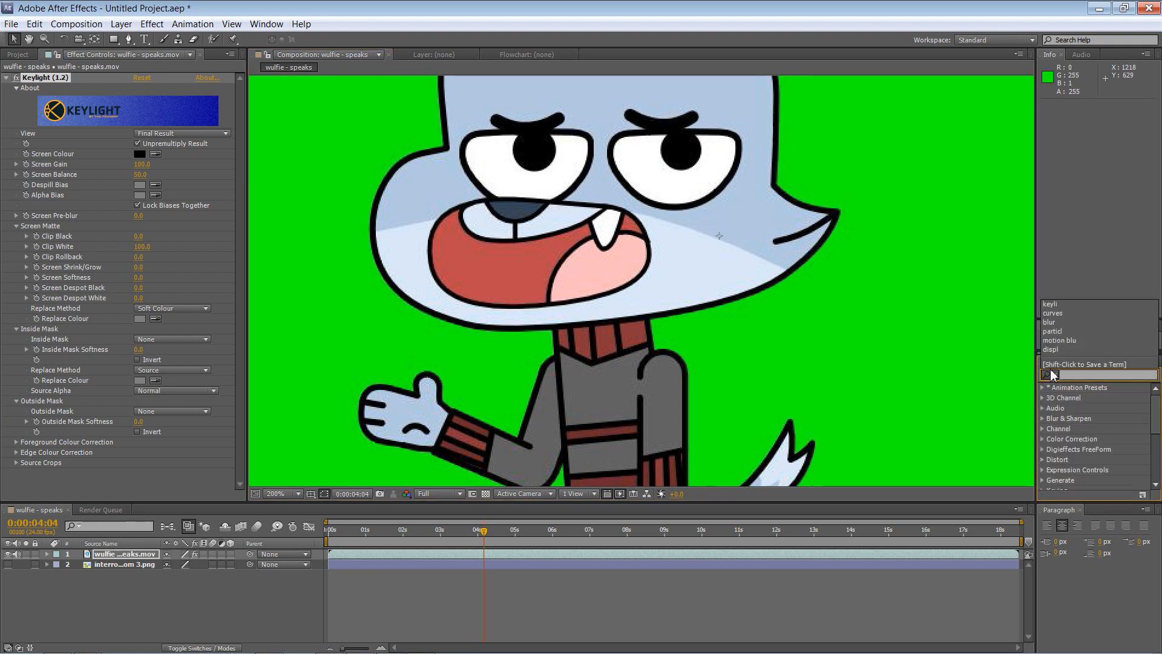
pyautogui.write('key')
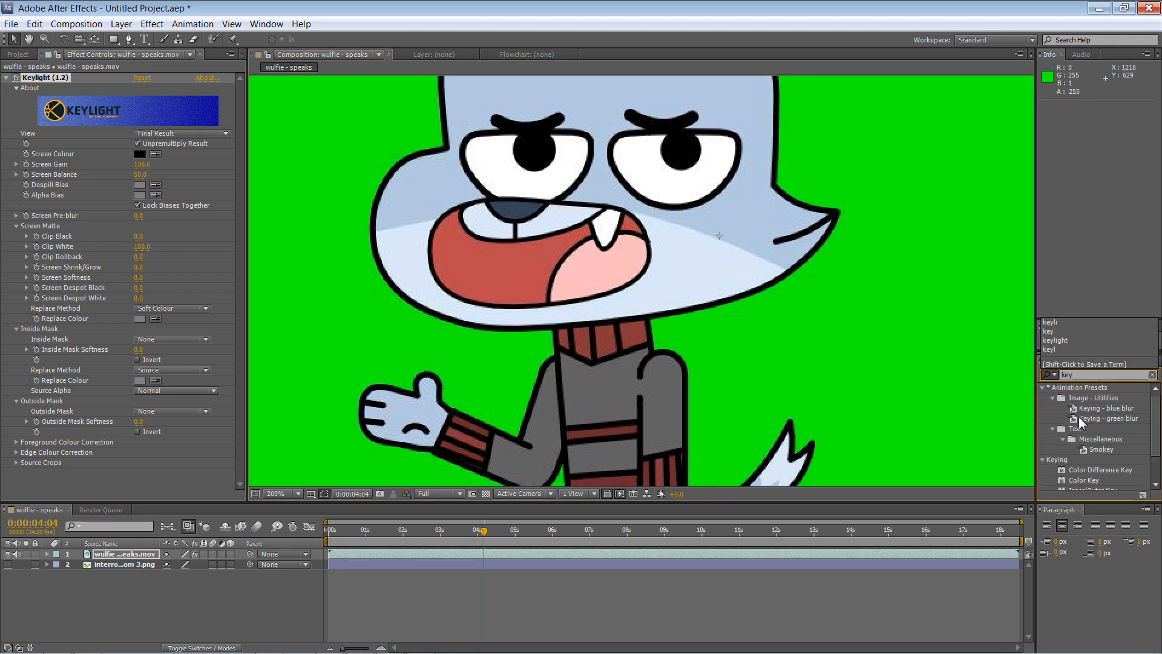
pyautogui.scroll(-3, 1151, 455)
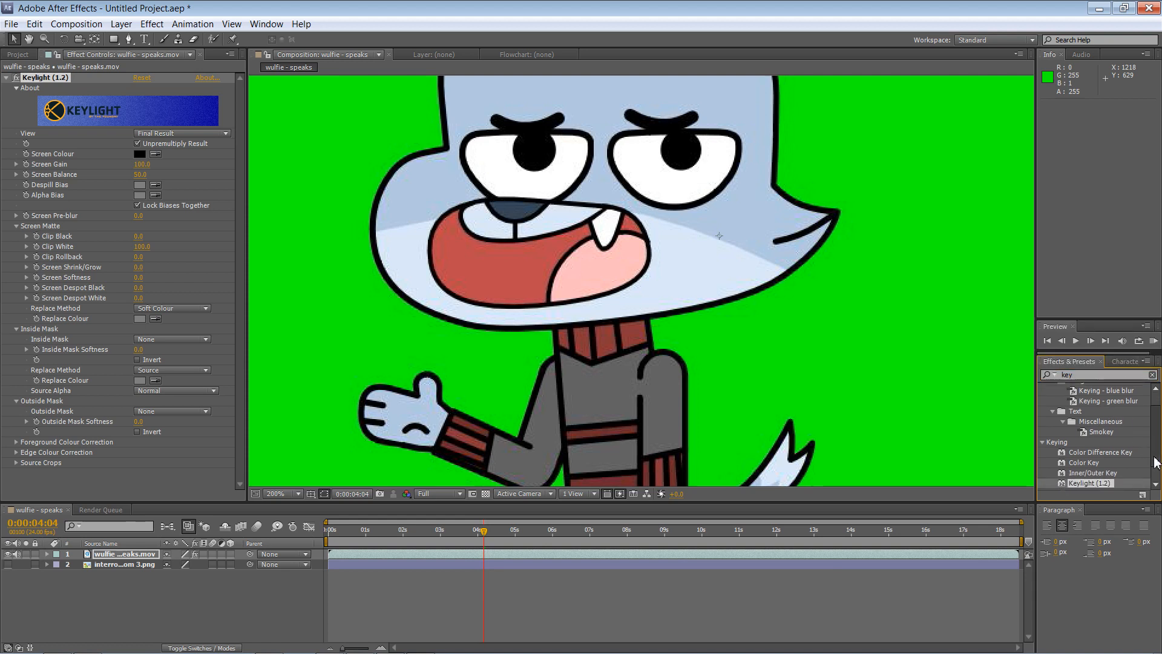
pyautogui.click(1083, 444)
pyautogui.moveTo(1083, 457); pyautogui.dragTo(853, 396)
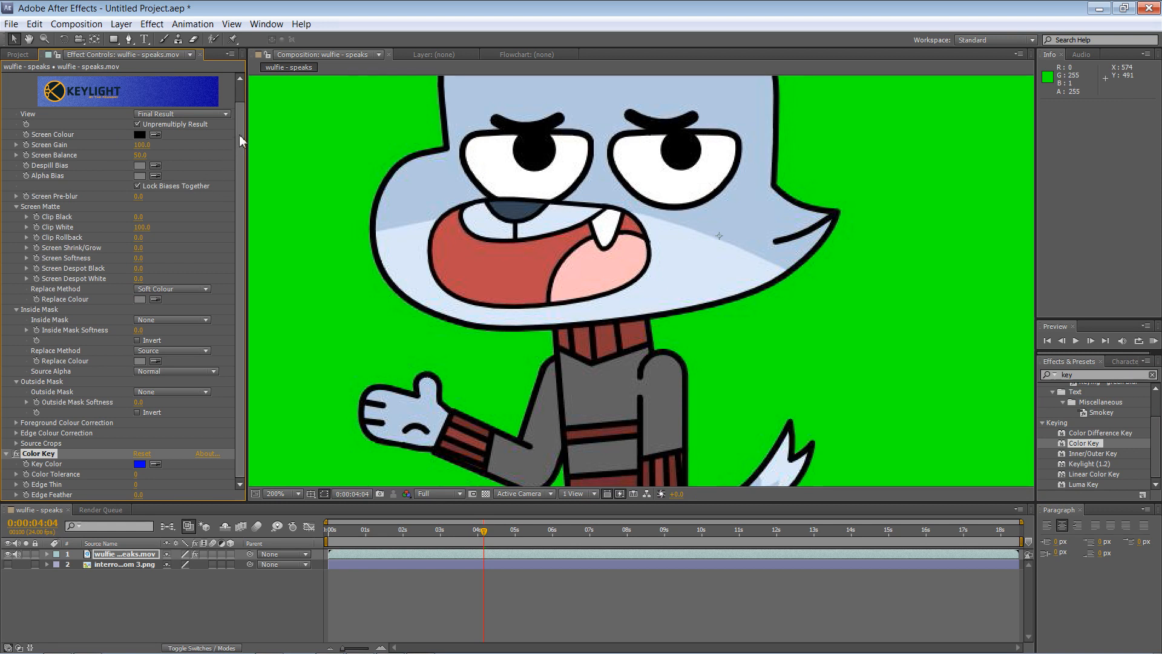
# Disable the Keylight effect on the character layer and collapse its settings.
pyautogui.scroll(1, 212, 89)
pyautogui.click(15, 78)
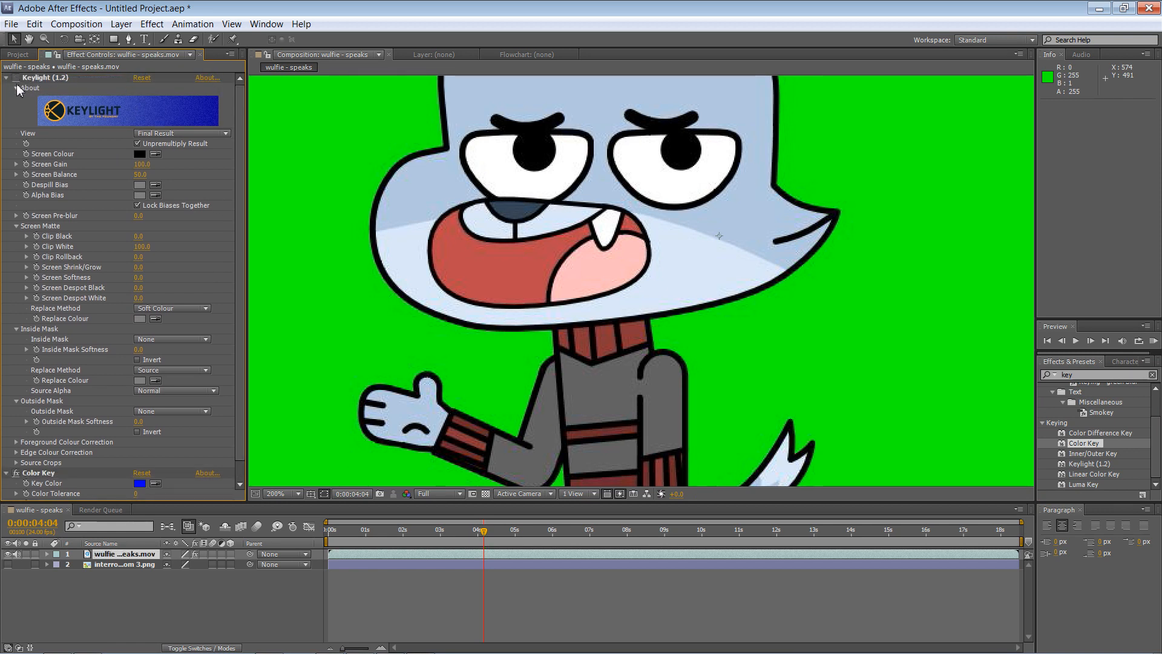
pyautogui.click(7, 77)
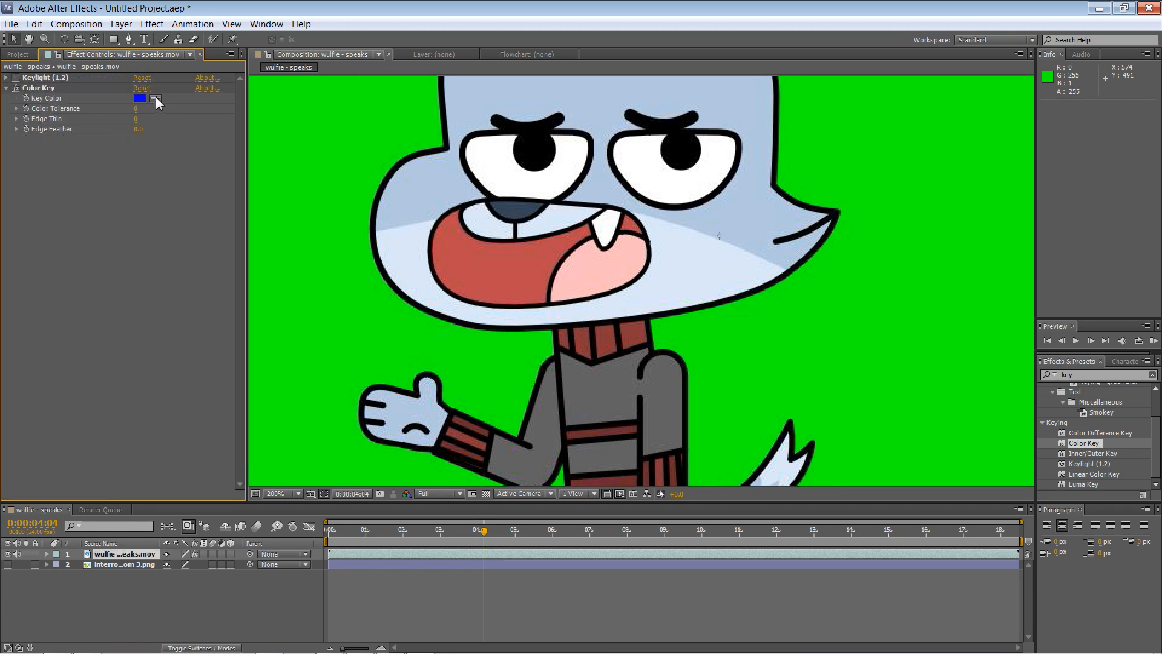
# Sample the green background as the Key Color and set Color Tolerance to 52 and Edge Thin to 3.
pyautogui.click(156, 97)
pyautogui.click(295, 136)
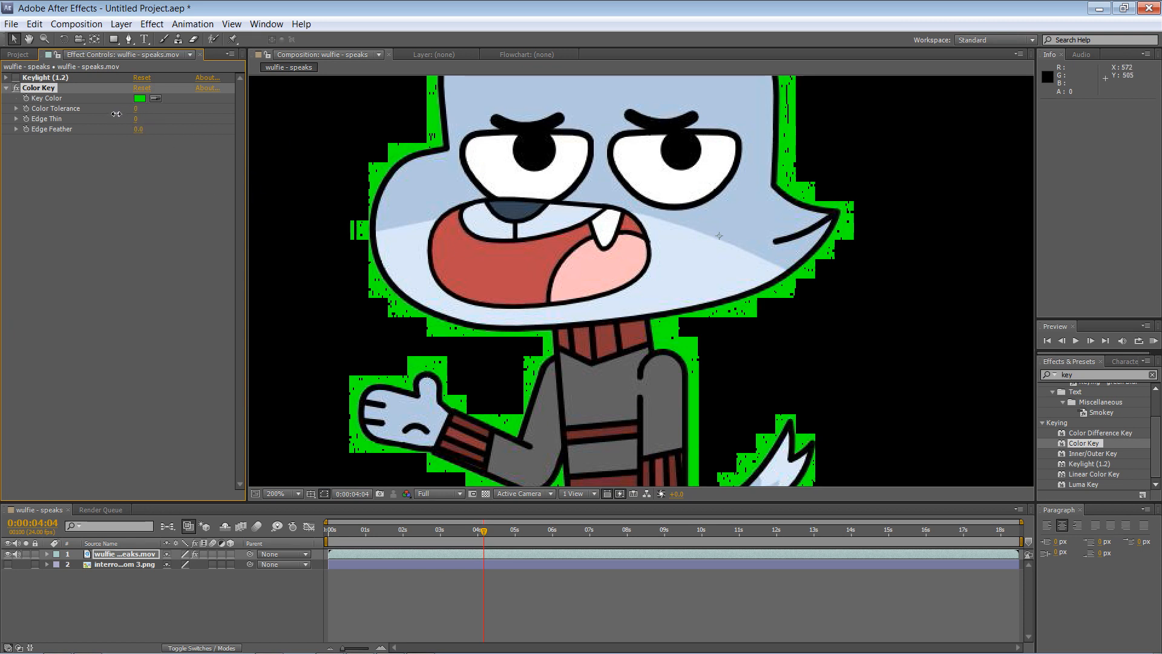
pyautogui.moveTo(116, 114); pyautogui.dragTo(145, 118)
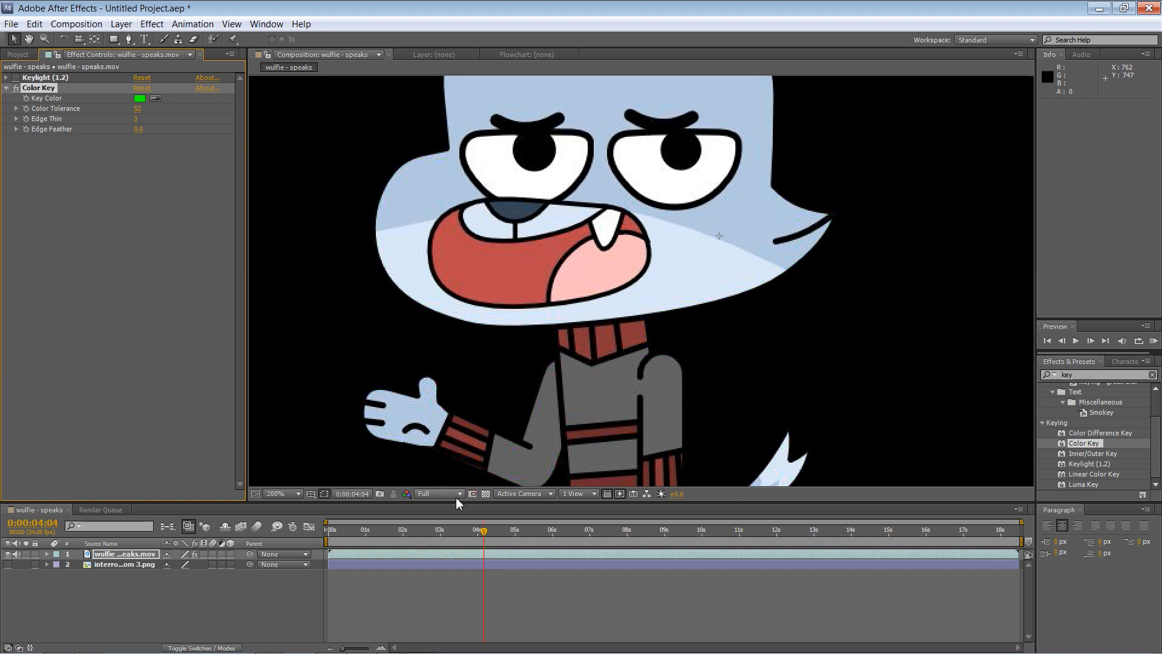
# Show the transparency grid and set Color Key's Color Tolerance to 173 and Edge Thin to 0.
pyautogui.click(485, 493)
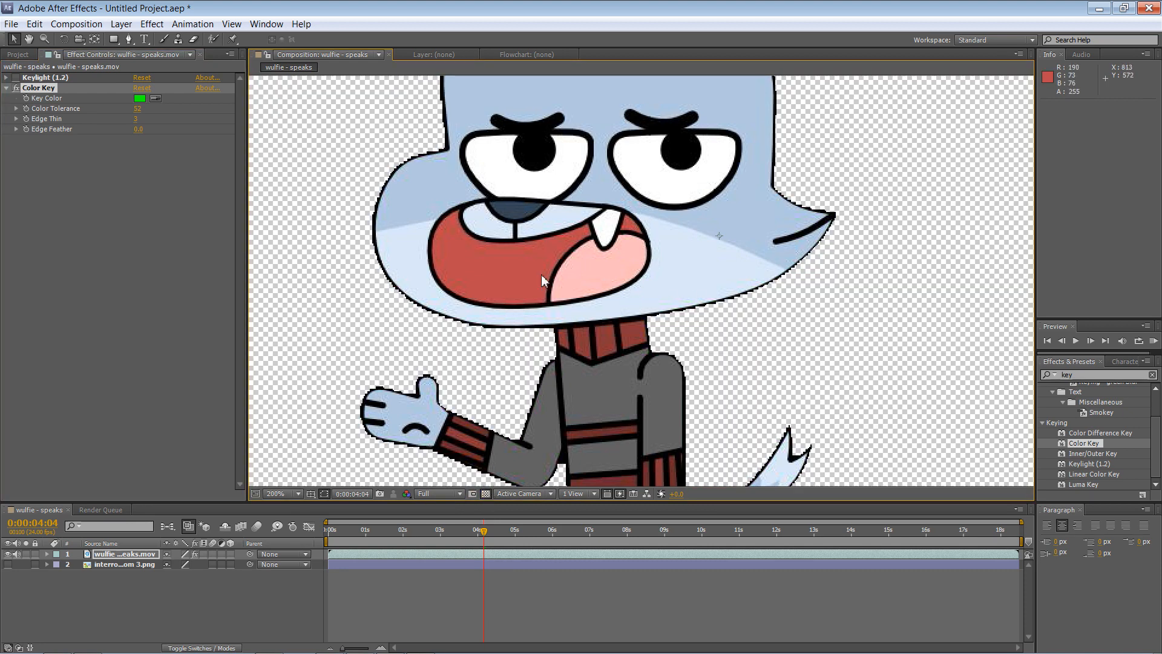
pyautogui.click(138, 109)
pyautogui.click(129, 118)
pyautogui.moveTo(136, 109); pyautogui.dragTo(115, 133)
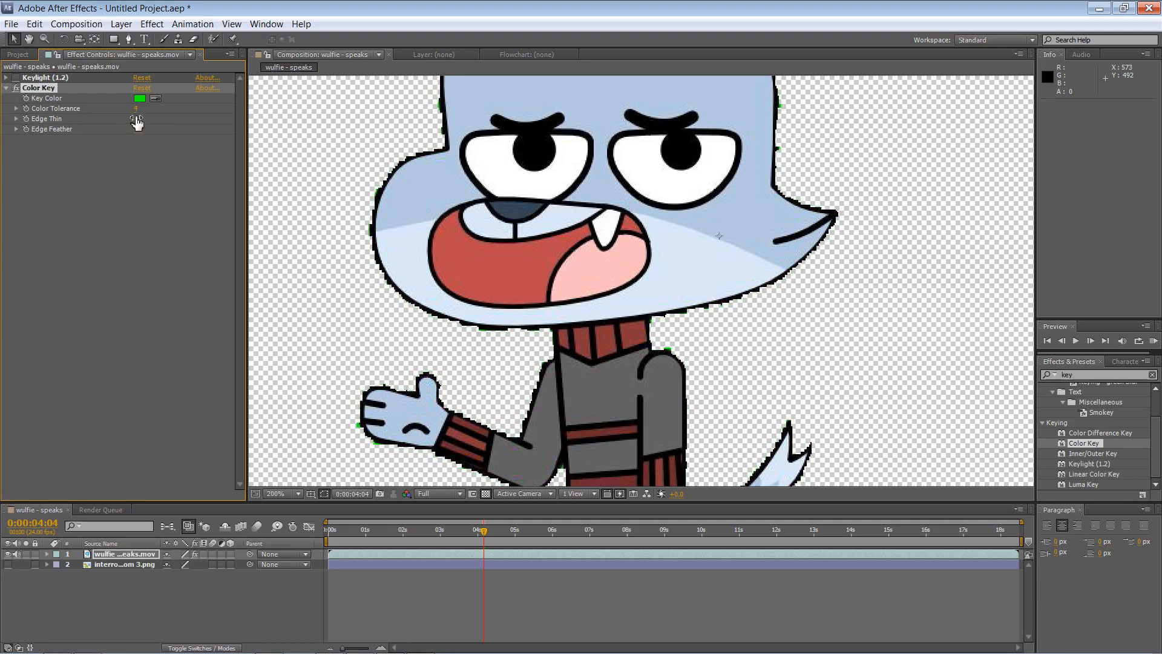
pyautogui.moveTo(133, 110); pyautogui.dragTo(237, 109)
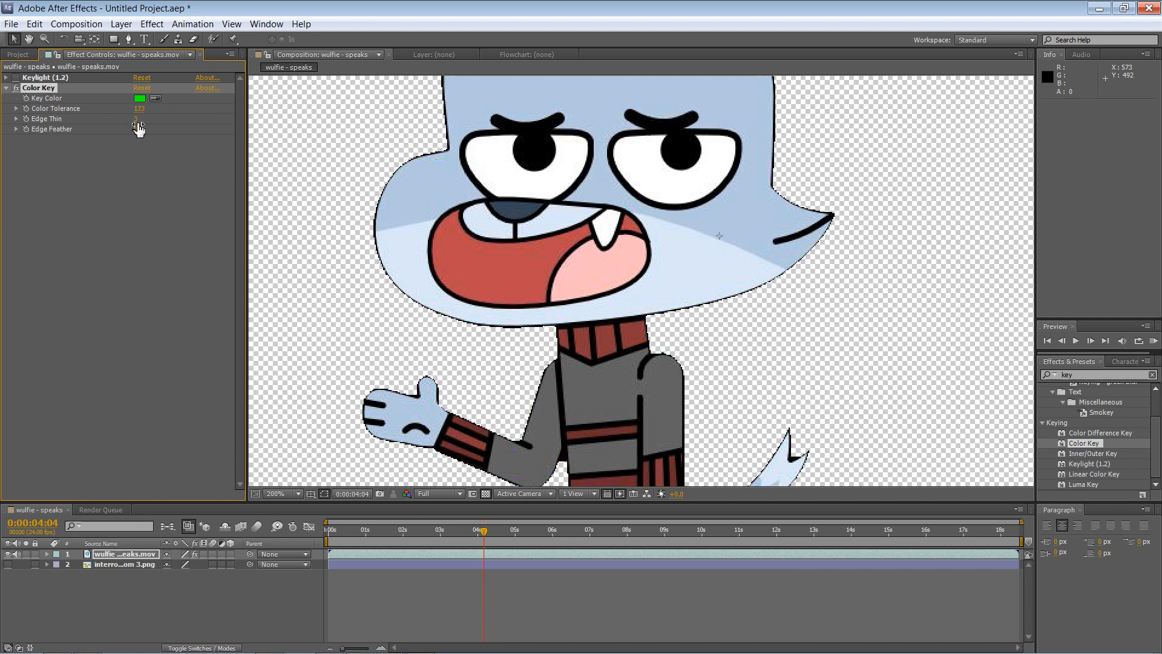
pyautogui.moveTo(138, 120); pyautogui.dragTo(141, 118)
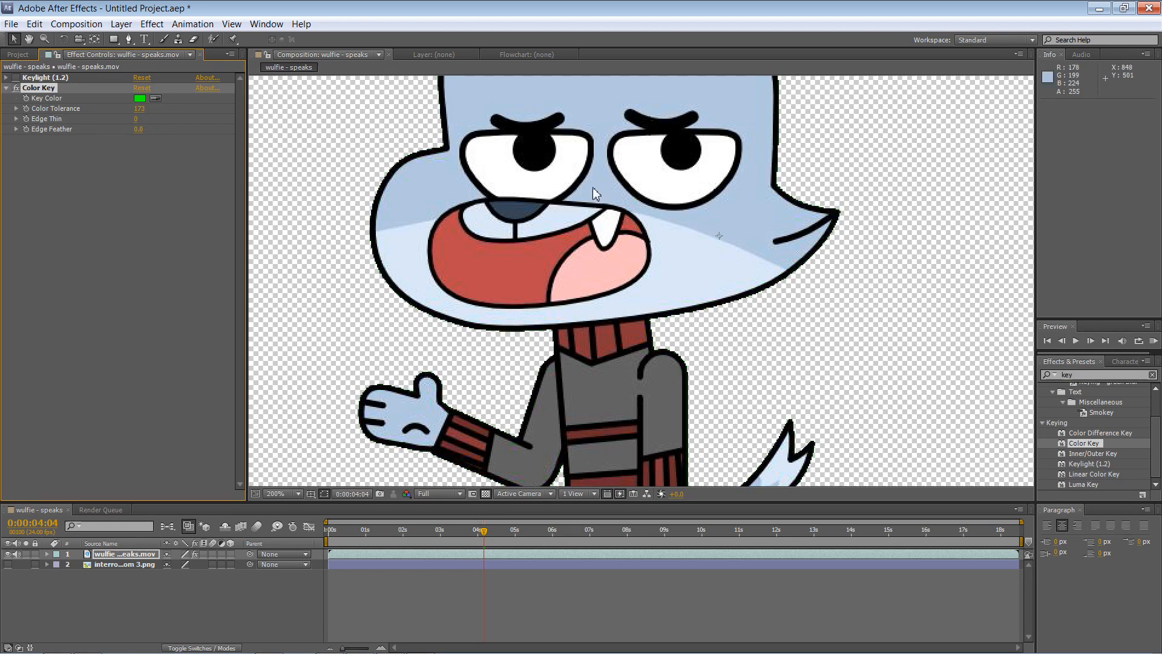
# Turn off the transparency grid and make the interrogation room 3.png layer visible behind the keyed character.
pyautogui.moveTo(937, 254); pyautogui.dragTo(874, 475)
pyautogui.moveTo(850, 272); pyautogui.dragTo(872, 262)
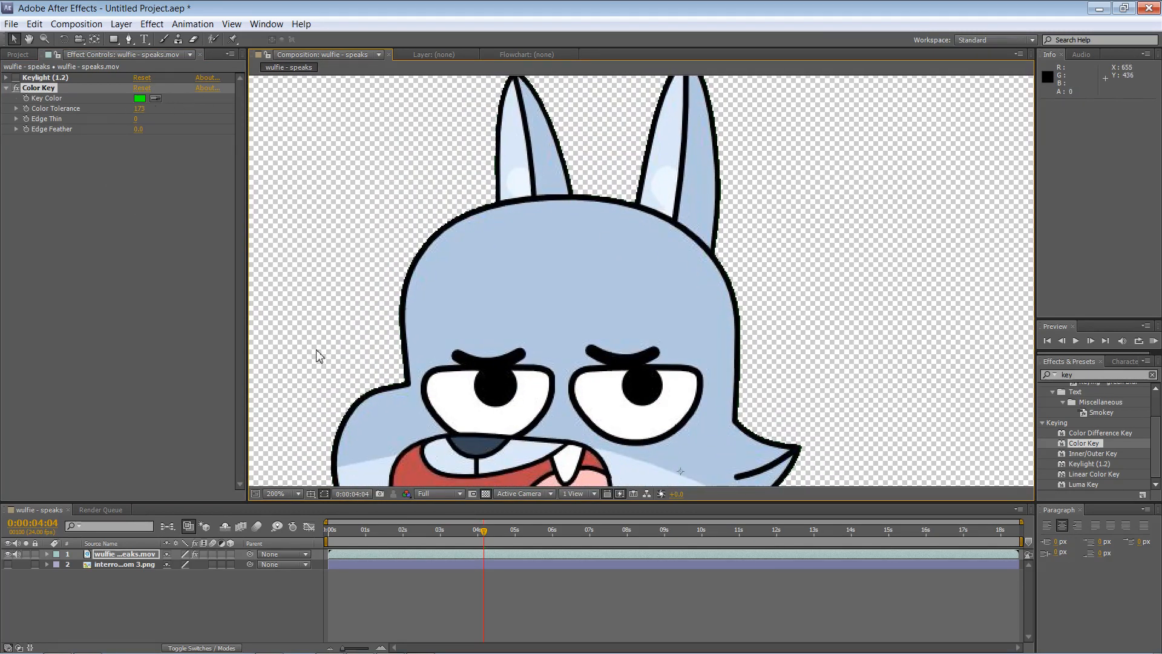
pyautogui.click(297, 492)
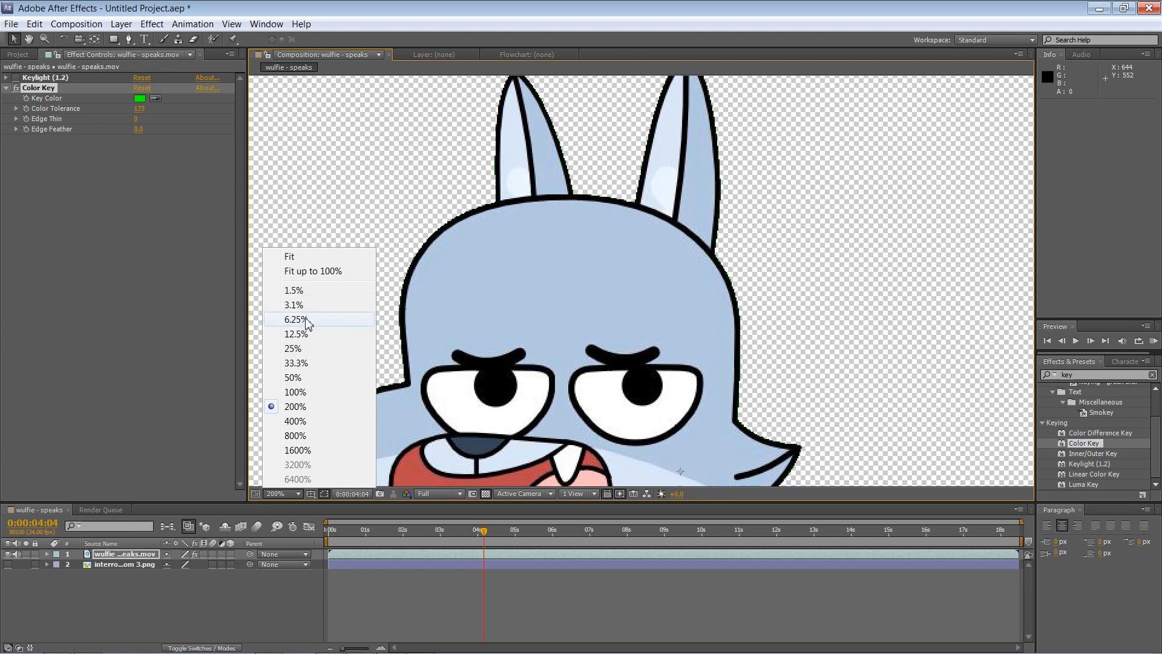
pyautogui.click(308, 391)
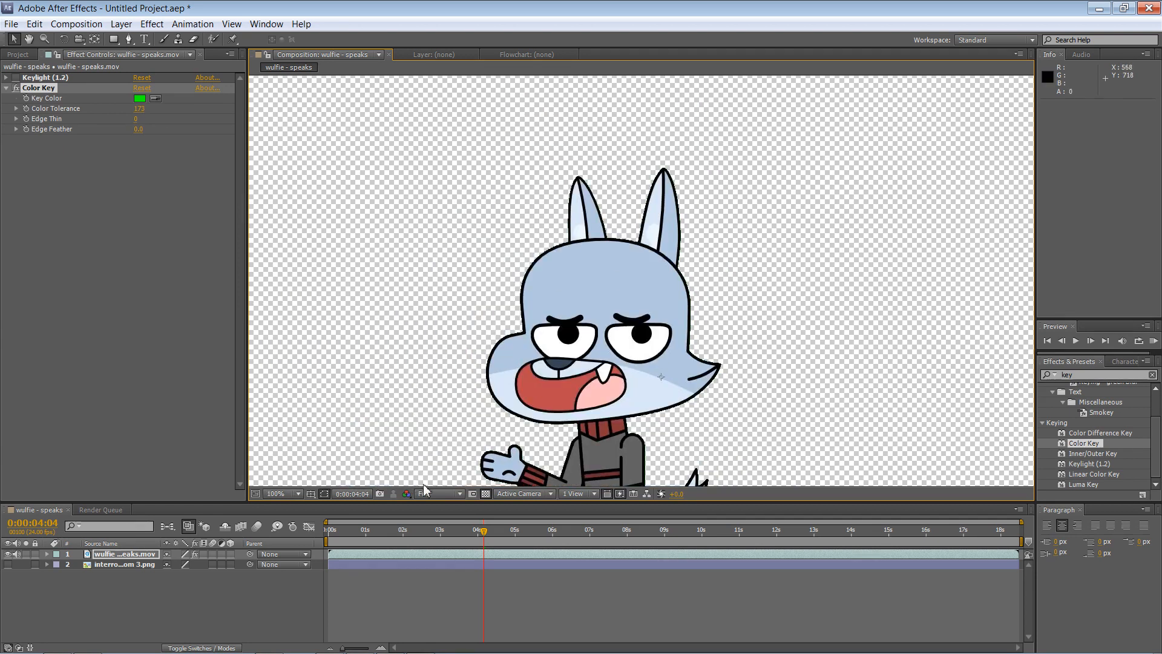
pyautogui.click(485, 493)
pyautogui.moveTo(438, 418); pyautogui.dragTo(468, 204)
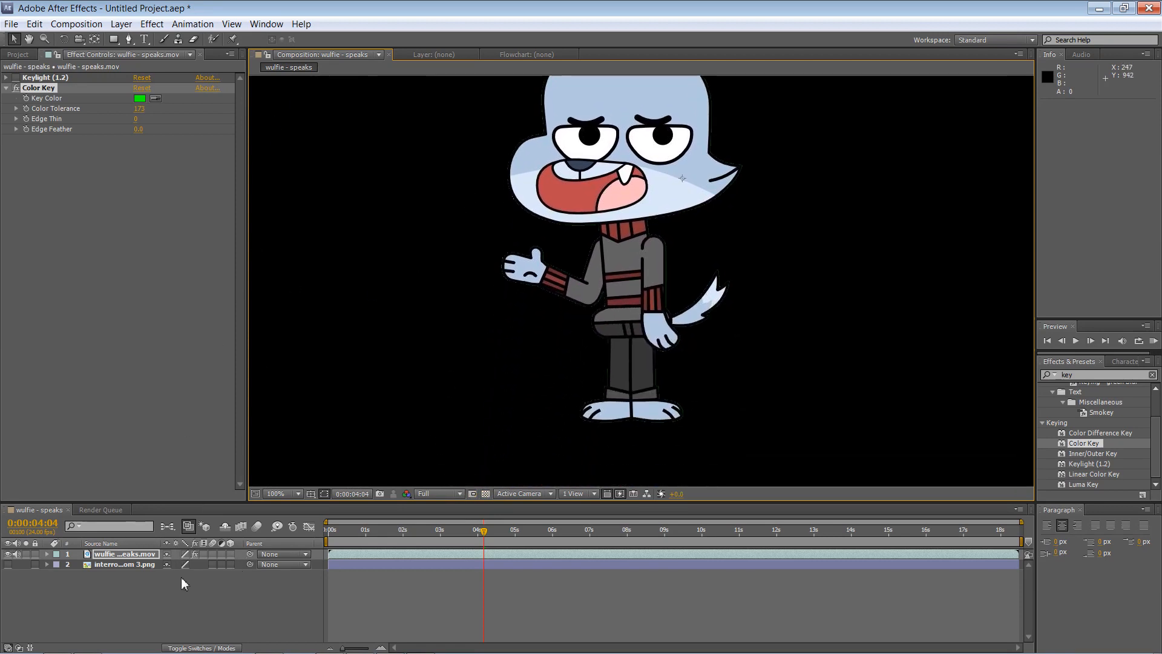
pyautogui.click(13, 567)
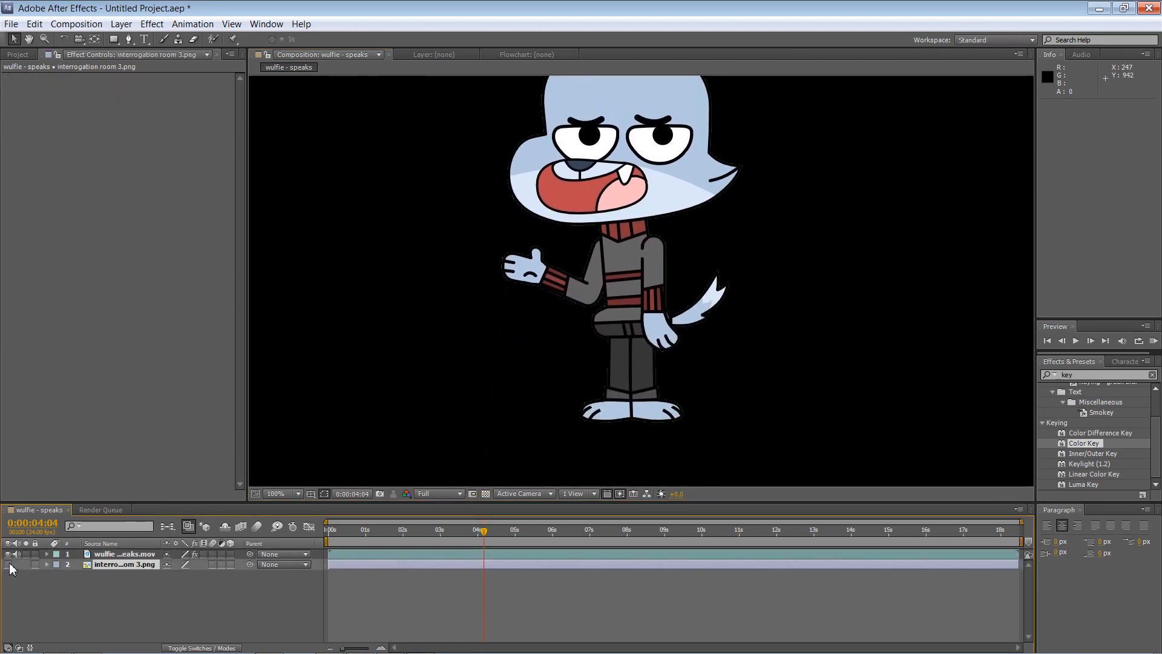
pyautogui.click(9, 564)
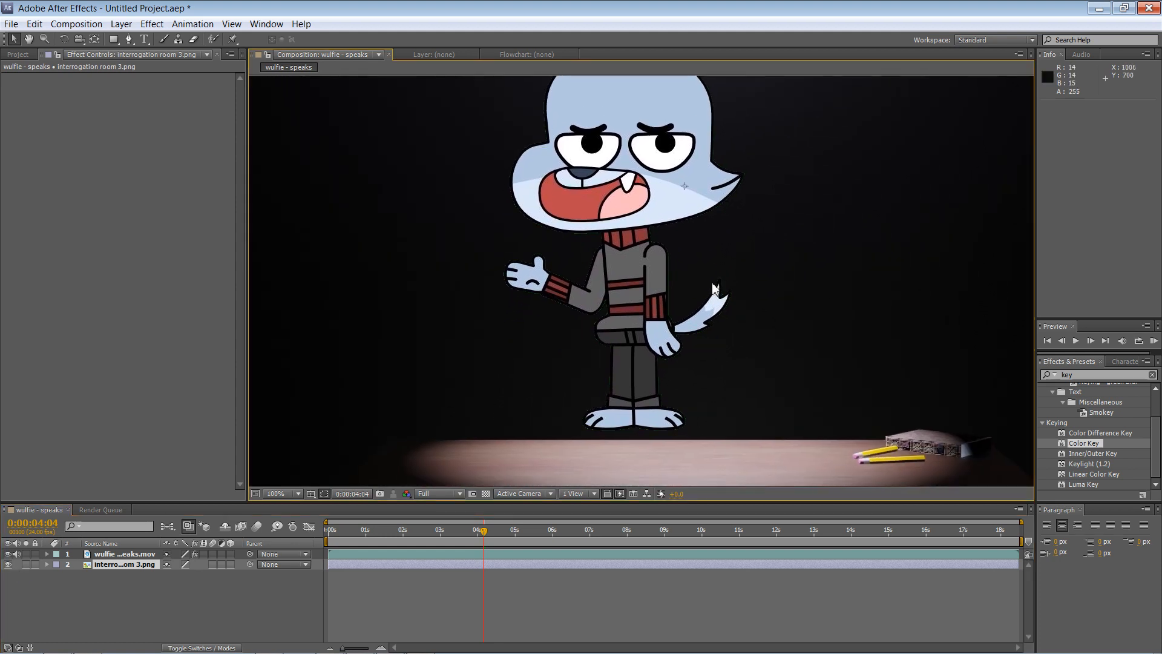
pyautogui.scroll(-6, 714, 287)
pyautogui.scroll(4, 714, 286)
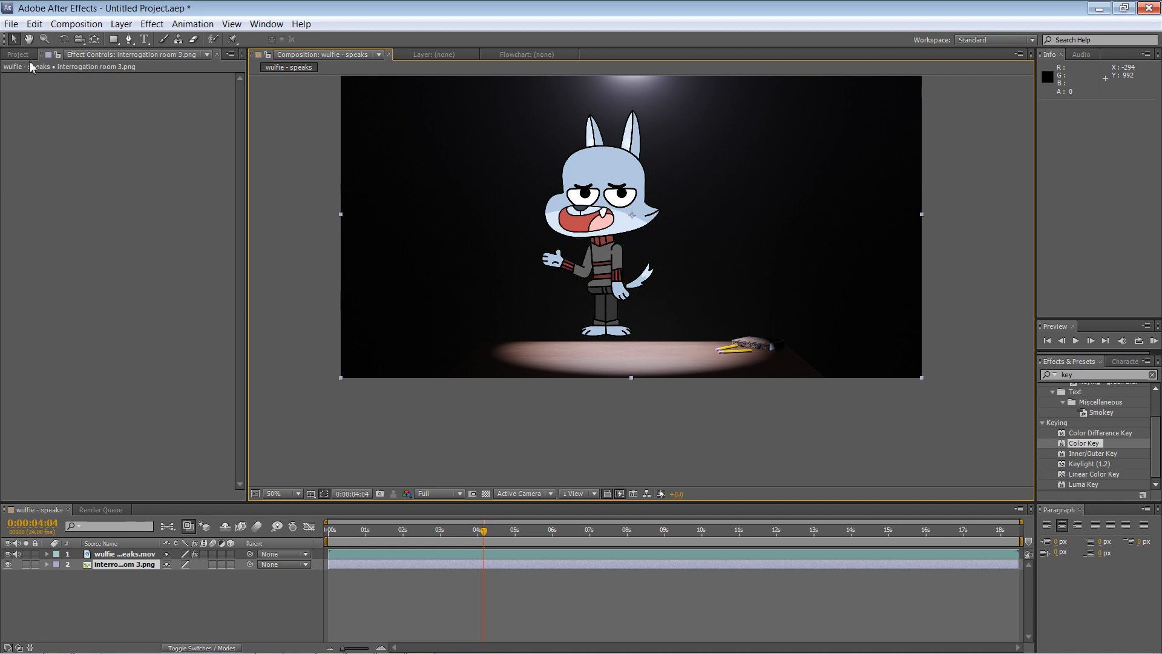
# Show the project's footage list and scrub the opening of the composition to 0:00:01:04.
pyautogui.click(27, 55)
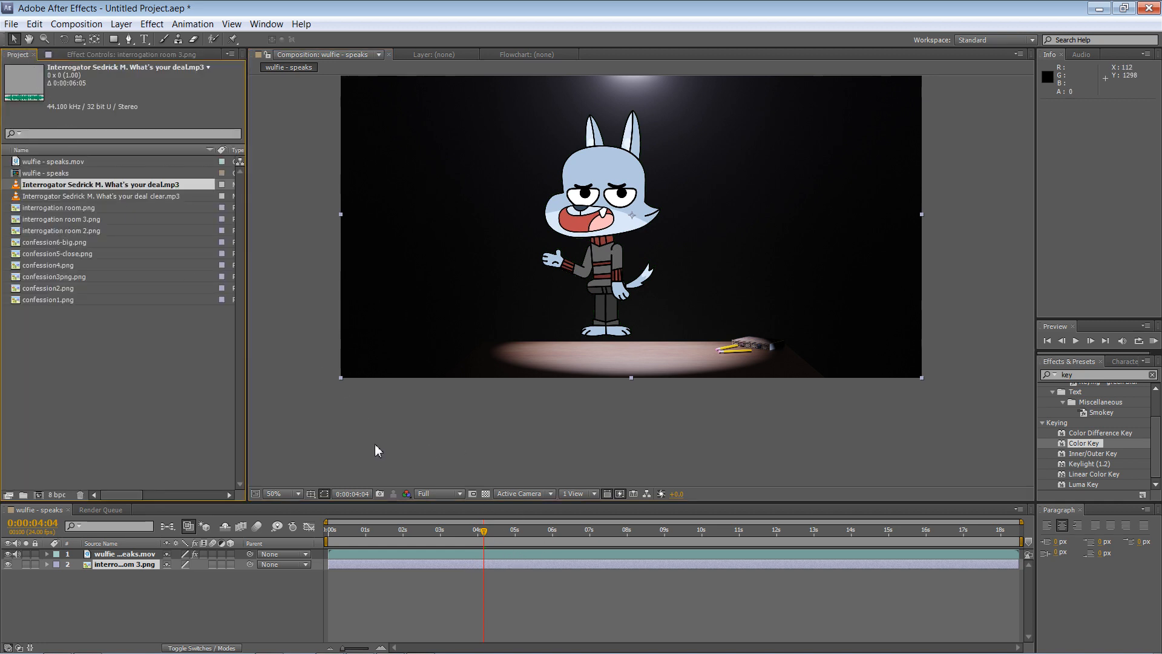
pyautogui.click(347, 531)
pyautogui.moveTo(354, 529)
pyautogui.mouseDown()
pyautogui.moveTo(448, 534)
pyautogui.moveTo(329, 535)
pyautogui.moveTo(373, 537)
pyautogui.mouseUp()
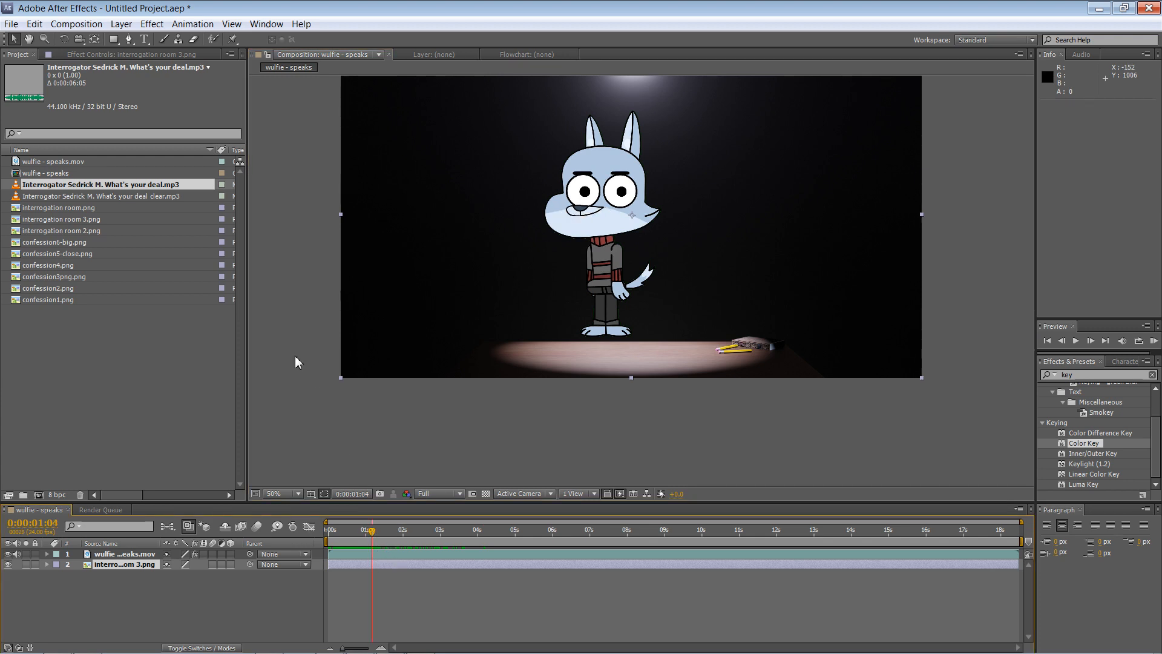
# Extend the wulfie - speaks composition's duration to 0:00:25:12 in its settings.
pyautogui.click(97, 194)
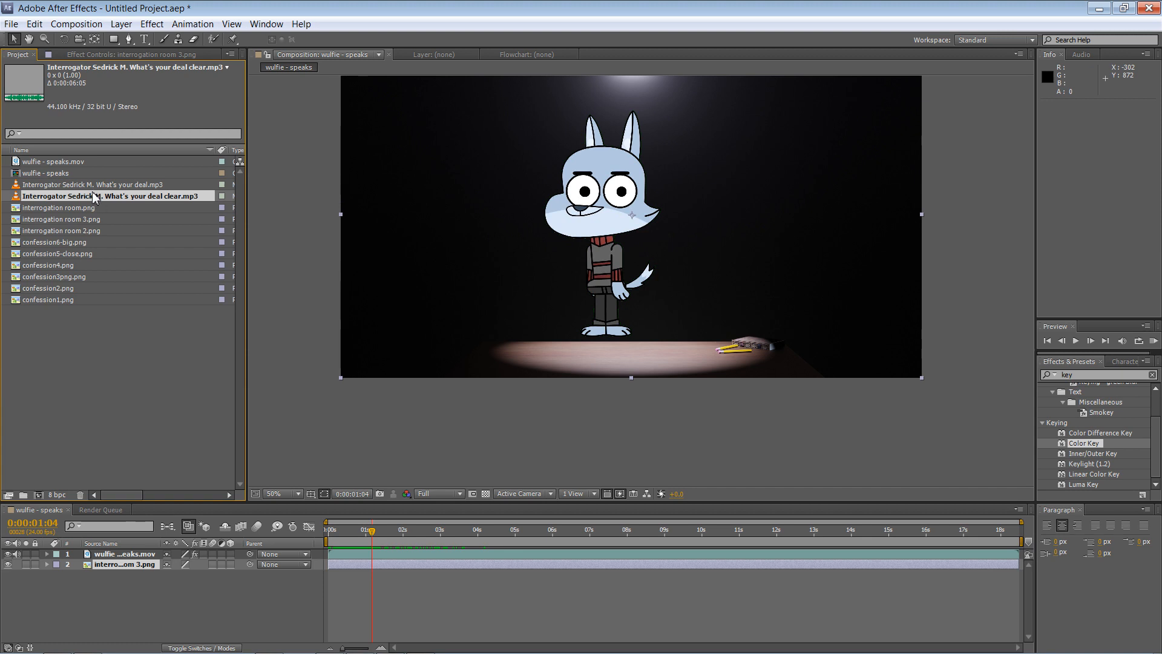
pyautogui.click(90, 25)
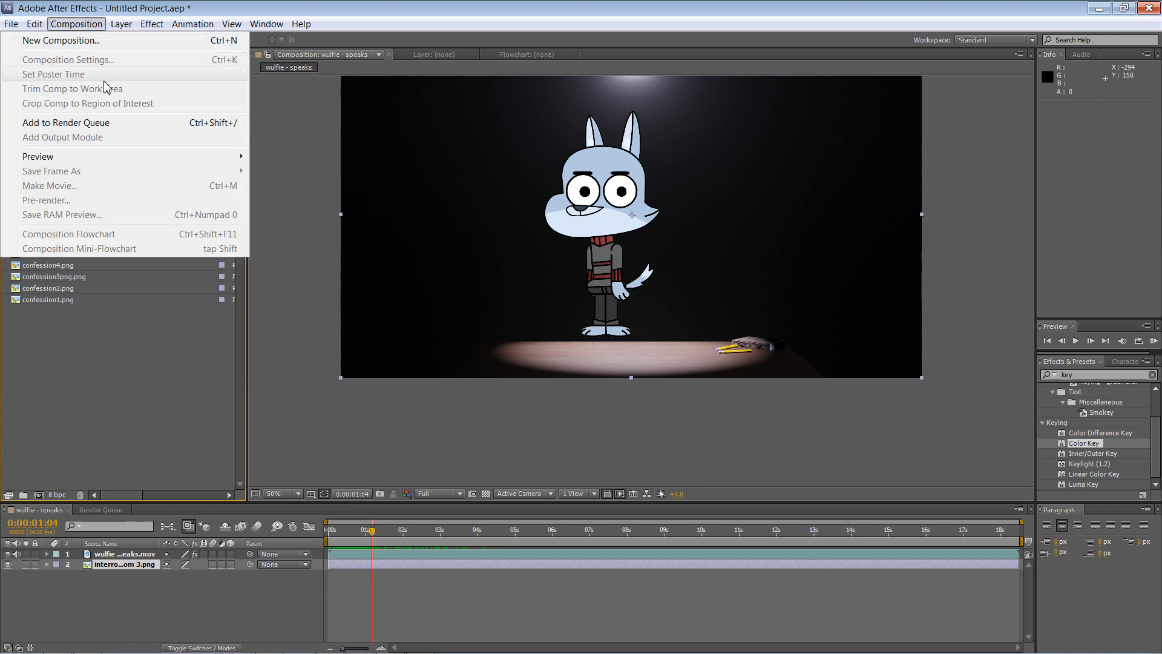
pyautogui.click(317, 180)
pyautogui.click(172, 563)
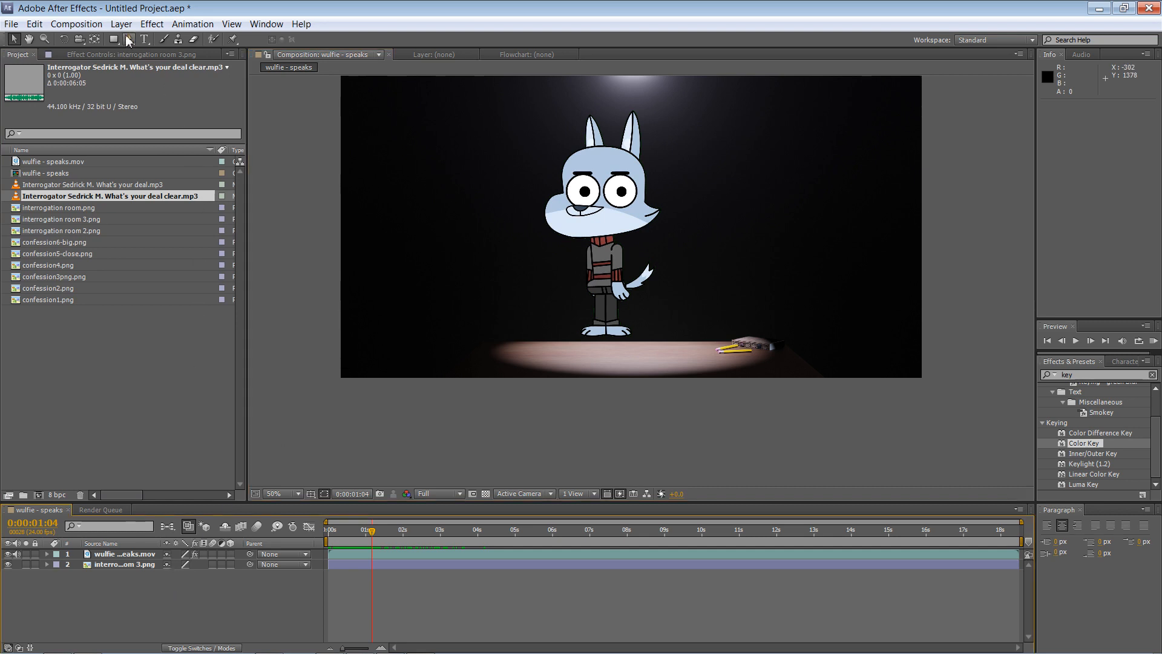
pyautogui.click(96, 26)
pyautogui.click(98, 58)
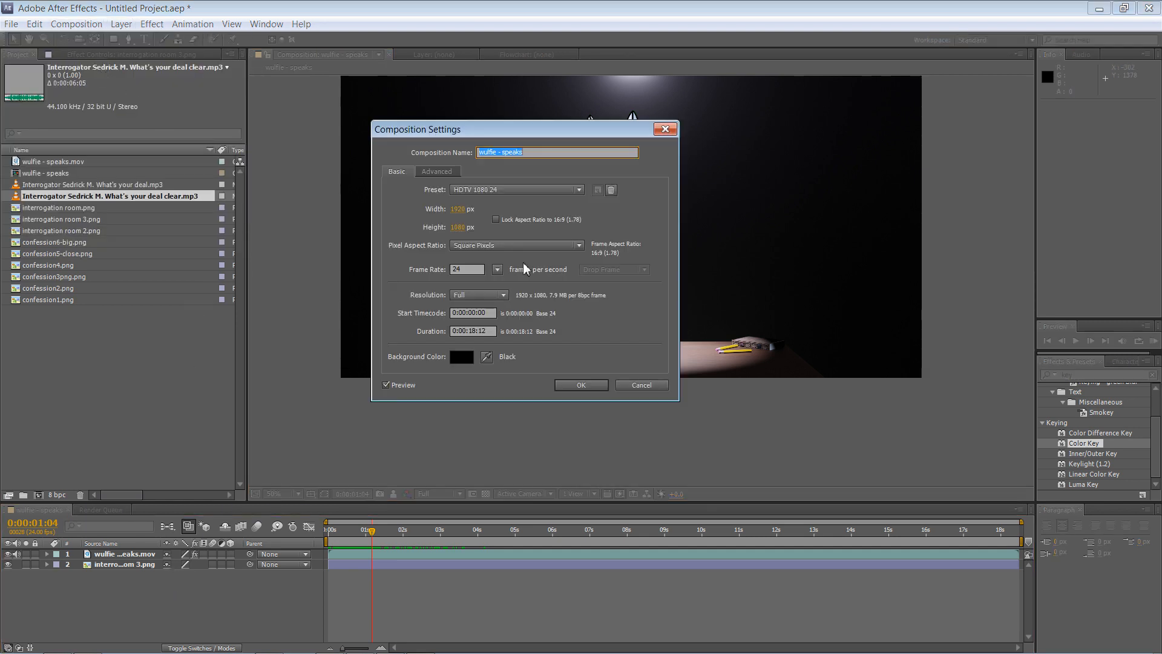
pyautogui.click(473, 331)
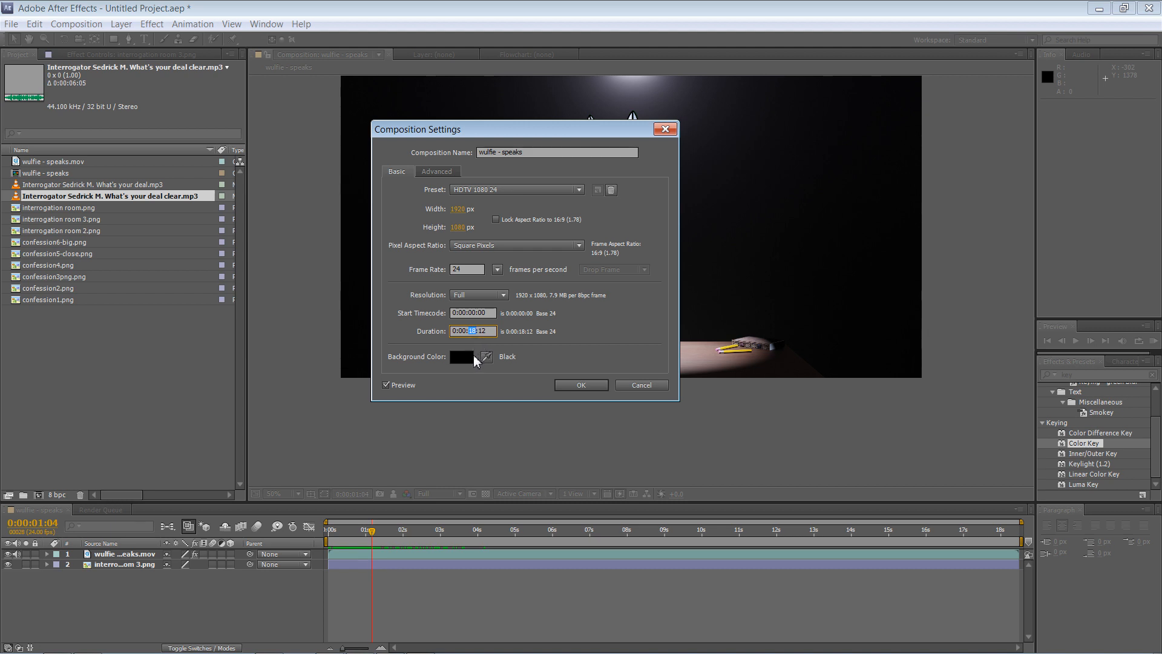
pyautogui.write('25')
pyautogui.click(580, 386)
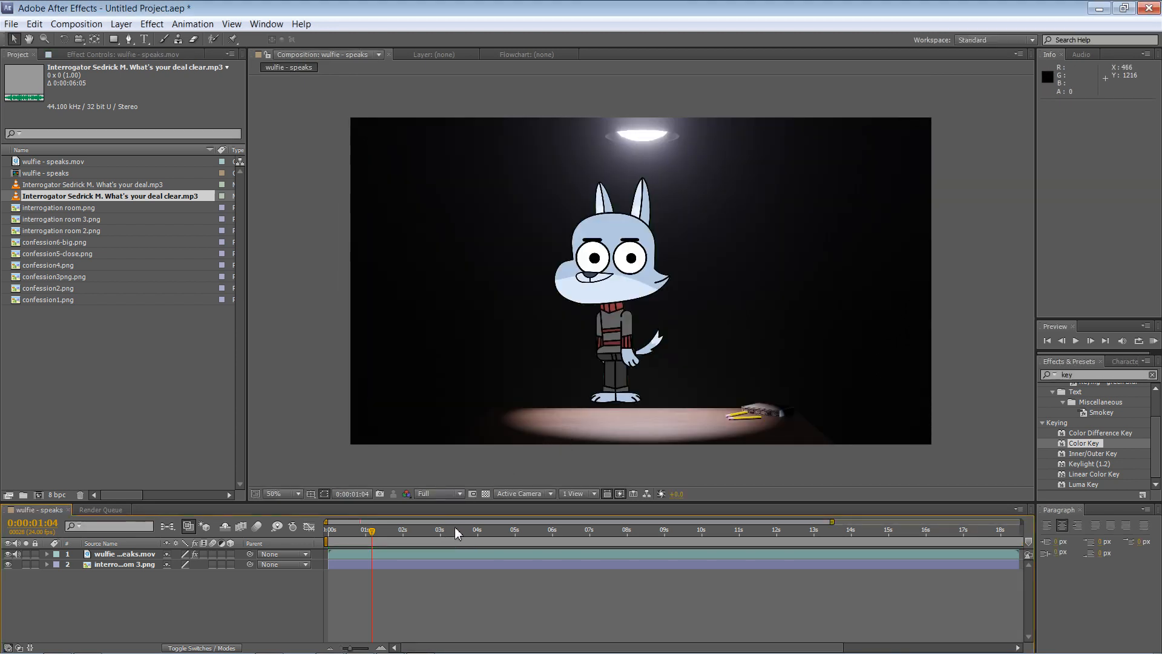
# Add the non-clear version of the interrogator's "What's your deal" MP3 as the bottom layer of the composition.
pyautogui.moveTo(350, 648); pyautogui.dragTo(340, 648)
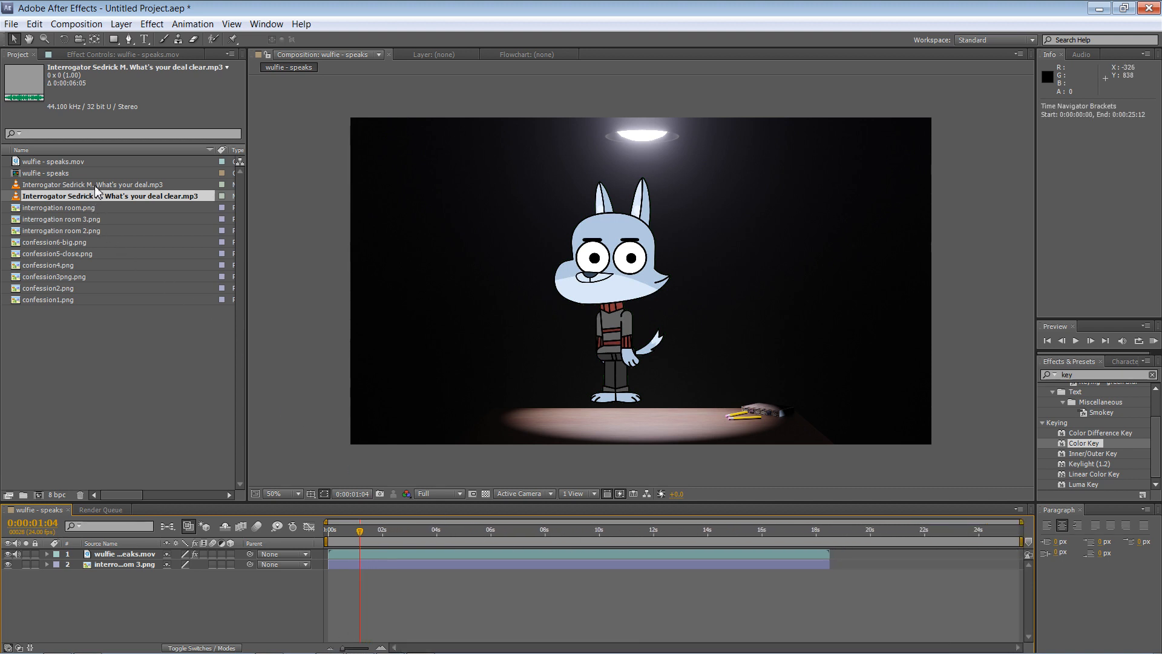
pyautogui.moveTo(97, 186); pyautogui.dragTo(153, 582)
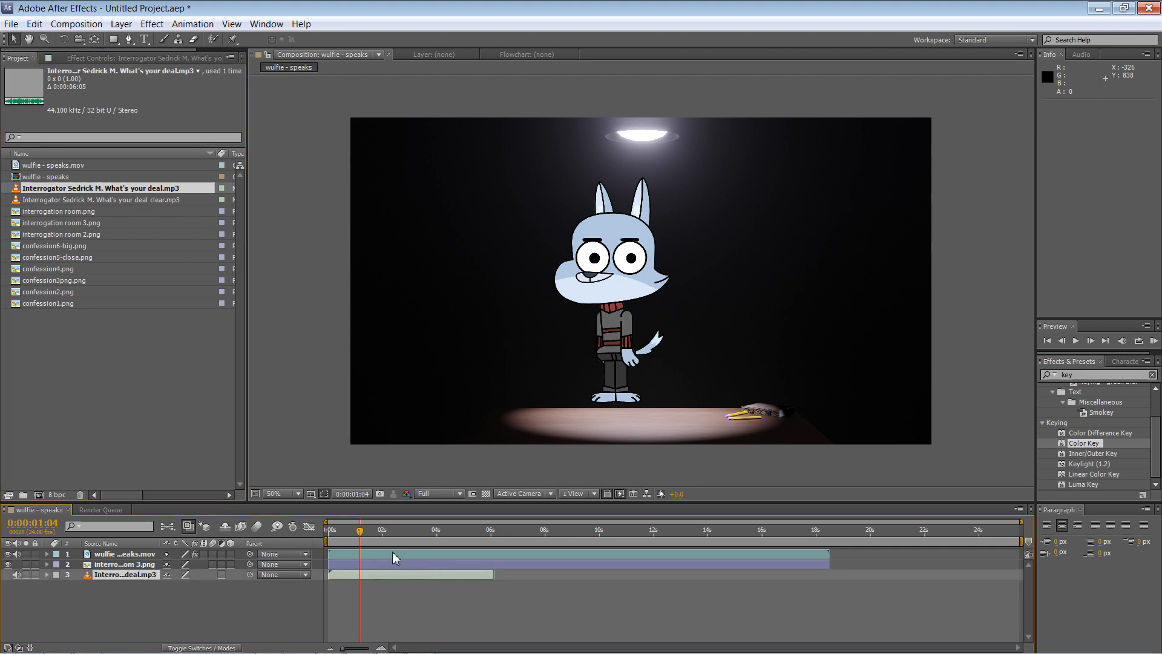
# Shift the wulfie - speaks.mov layer to start at 0:00:07:00 and extend interrogation room 3.png to the composition's end.
pyautogui.click(408, 563)
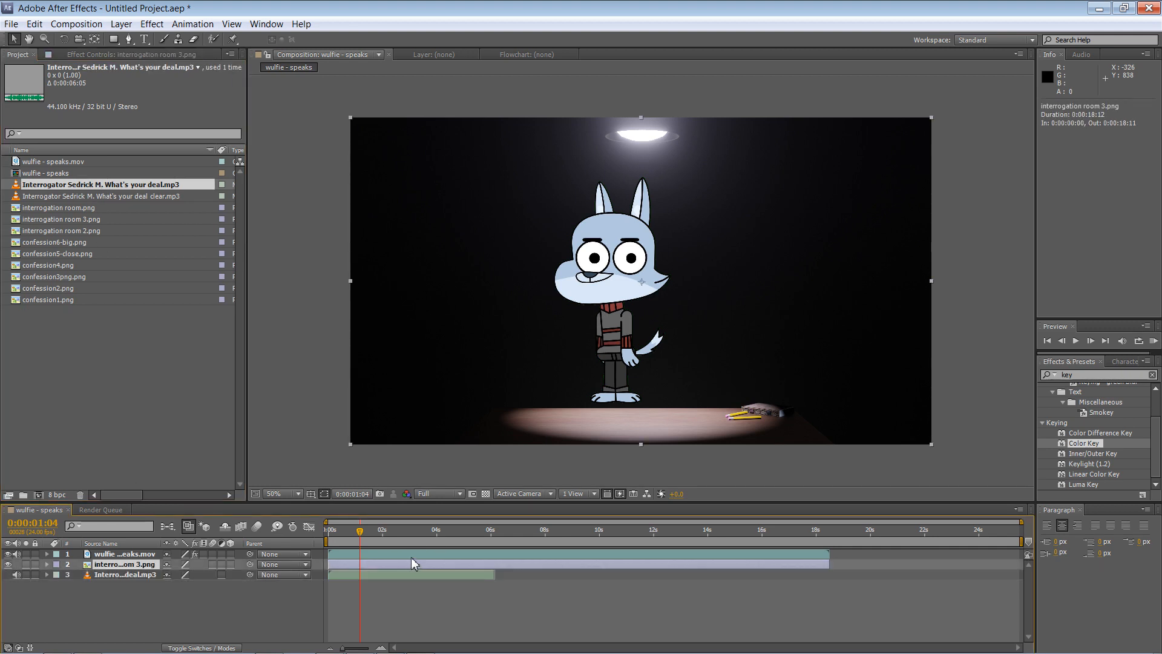
pyautogui.moveTo(415, 553); pyautogui.dragTo(595, 552)
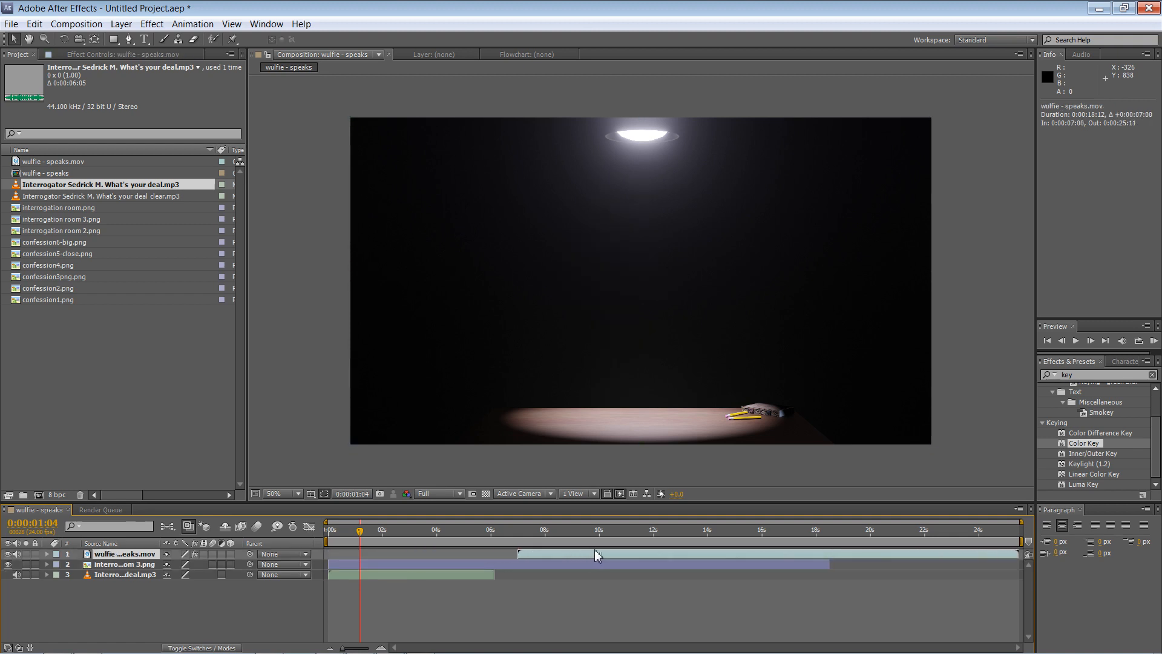
pyautogui.moveTo(830, 564); pyautogui.dragTo(1015, 578)
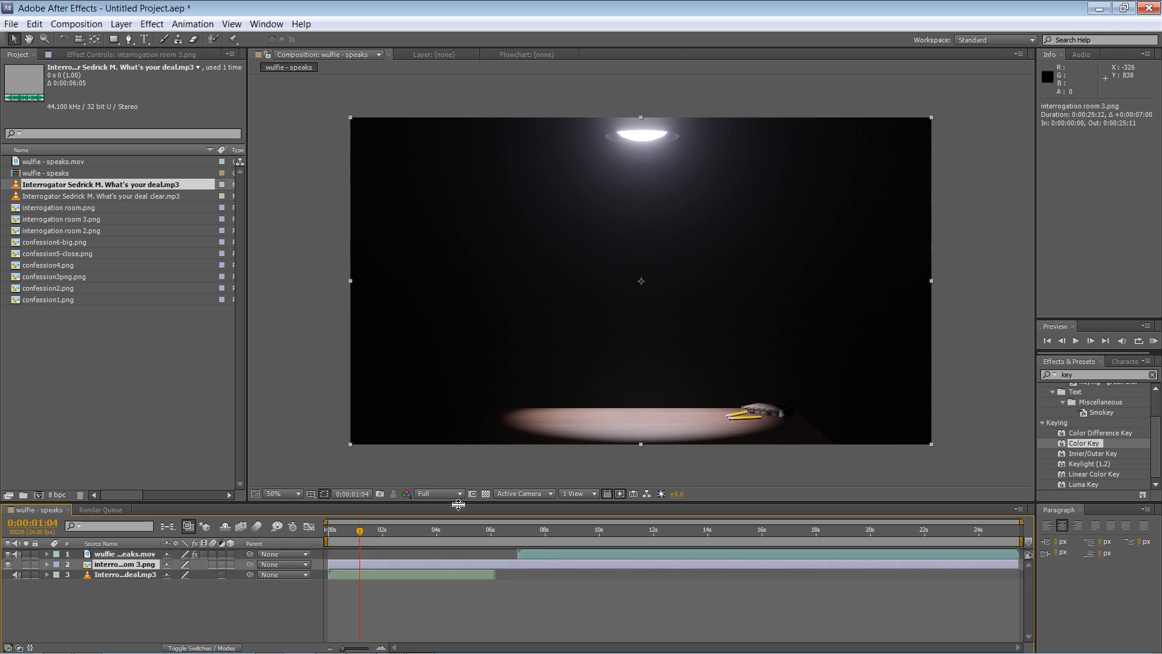
# Preview the interrogator audio and shift the wulfie - speaks.mov layer earlier so it starts at 0:00:04:12.
pyautogui.moveTo(376, 536)
pyautogui.mouseDown()
pyautogui.moveTo(336, 536)
pyautogui.moveTo(548, 538)
pyautogui.moveTo(347, 551)
pyautogui.moveTo(358, 540)
pyautogui.moveTo(332, 540)
pyautogui.moveTo(361, 541)
pyautogui.mouseUp()
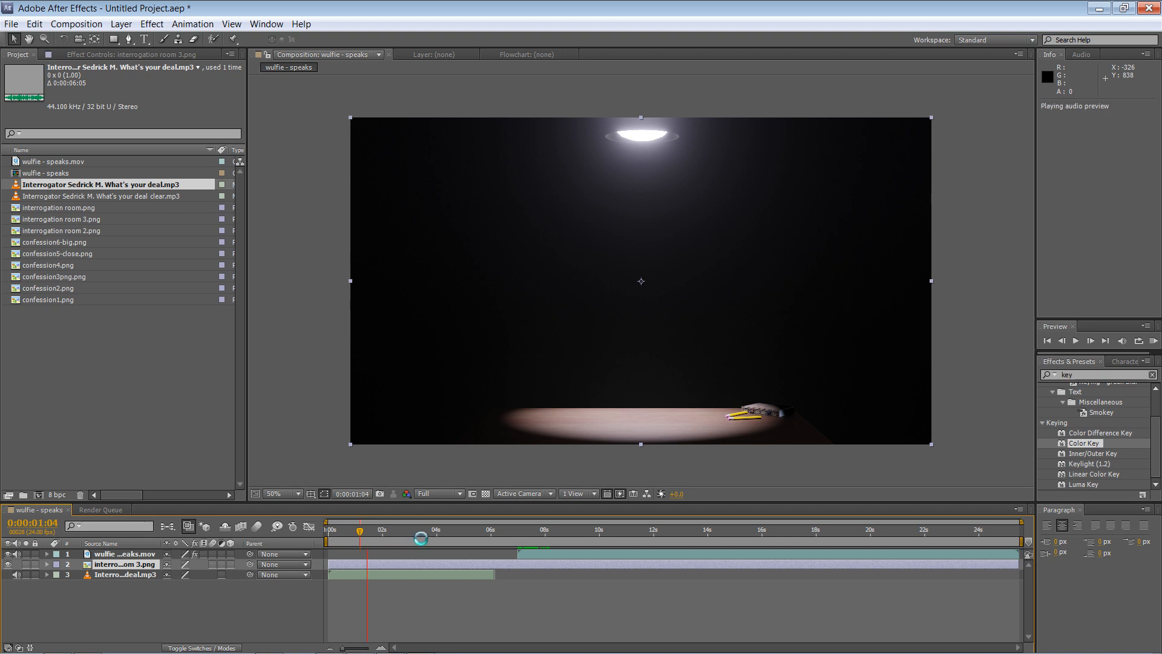
pyautogui.click(528, 556)
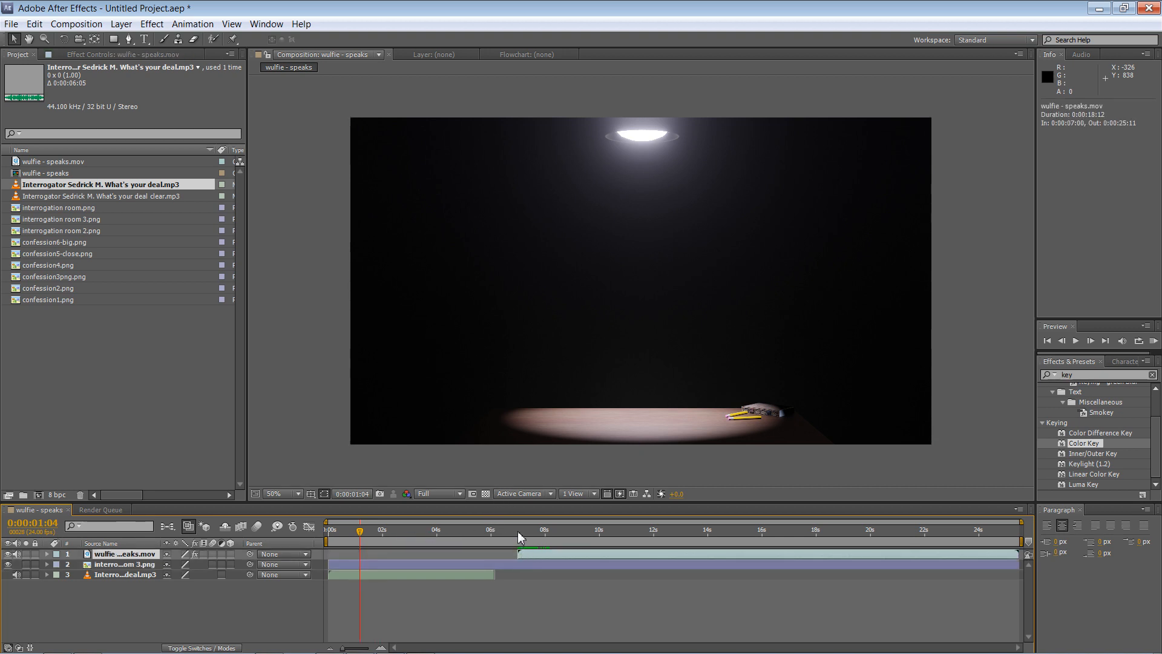
pyautogui.click(498, 530)
pyautogui.moveTo(532, 554); pyautogui.dragTo(442, 534)
pyautogui.press('KP_Decimal')
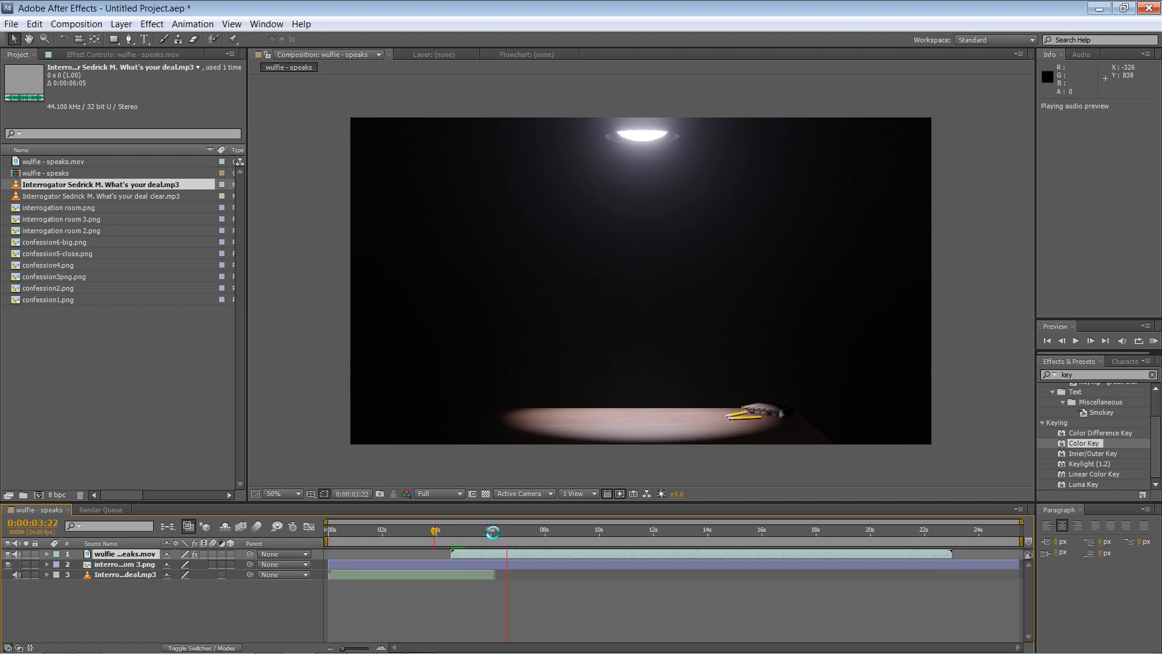
pyautogui.moveTo(489, 554); pyautogui.dragTo(497, 553)
pyautogui.press('KP_Decimal')
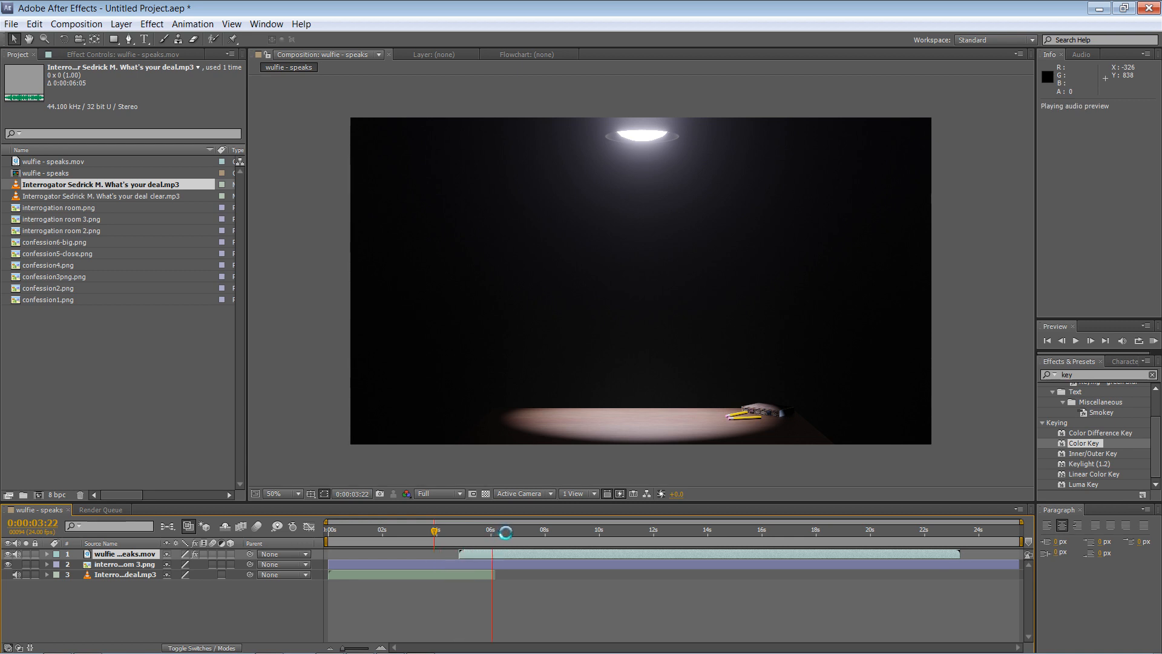
pyautogui.moveTo(491, 553); pyautogui.dragTo(489, 552)
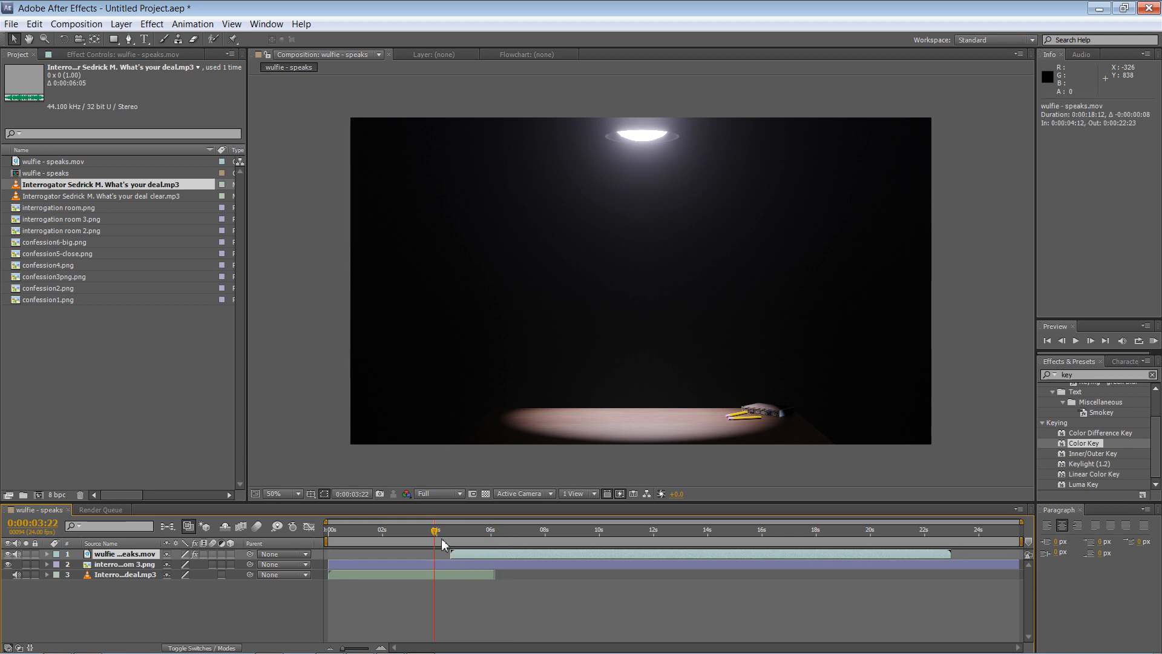
# At 0:00:05:10, begin a Pen mask on wulfie - speaks.mov, tracing the head and ears and continuing down the front of the body to the feet.
pyautogui.moveTo(420, 530); pyautogui.dragTo(320, 543)
pyautogui.moveTo(391, 544); pyautogui.dragTo(476, 542)
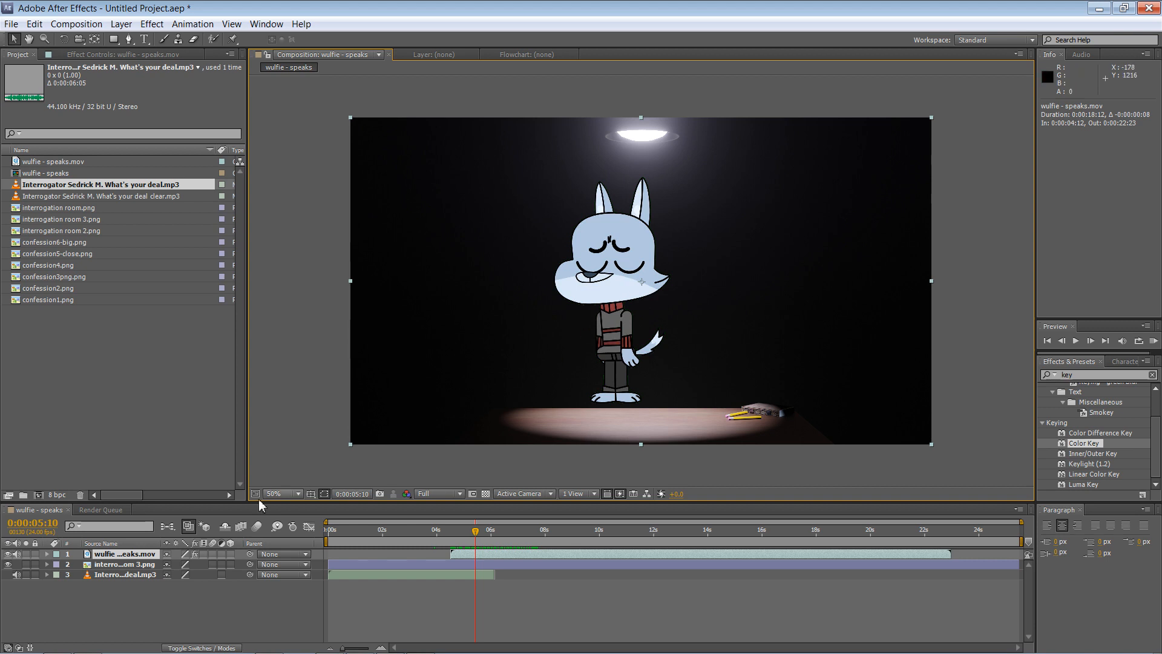
pyautogui.rightClick(148, 558)
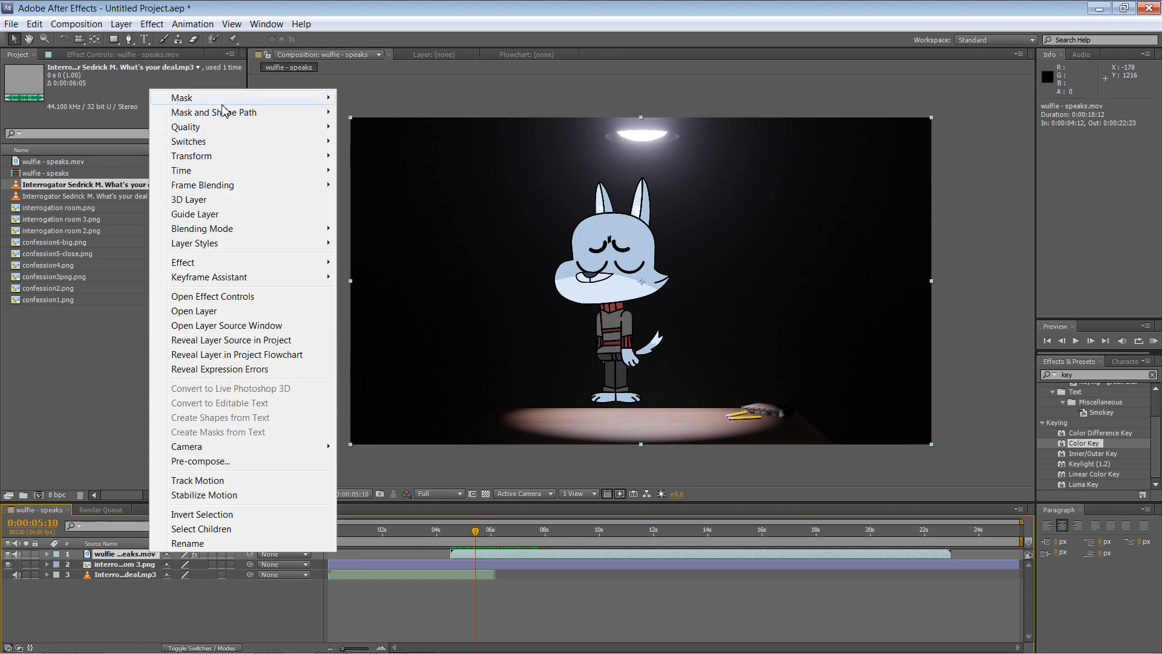
pyautogui.click(395, 77)
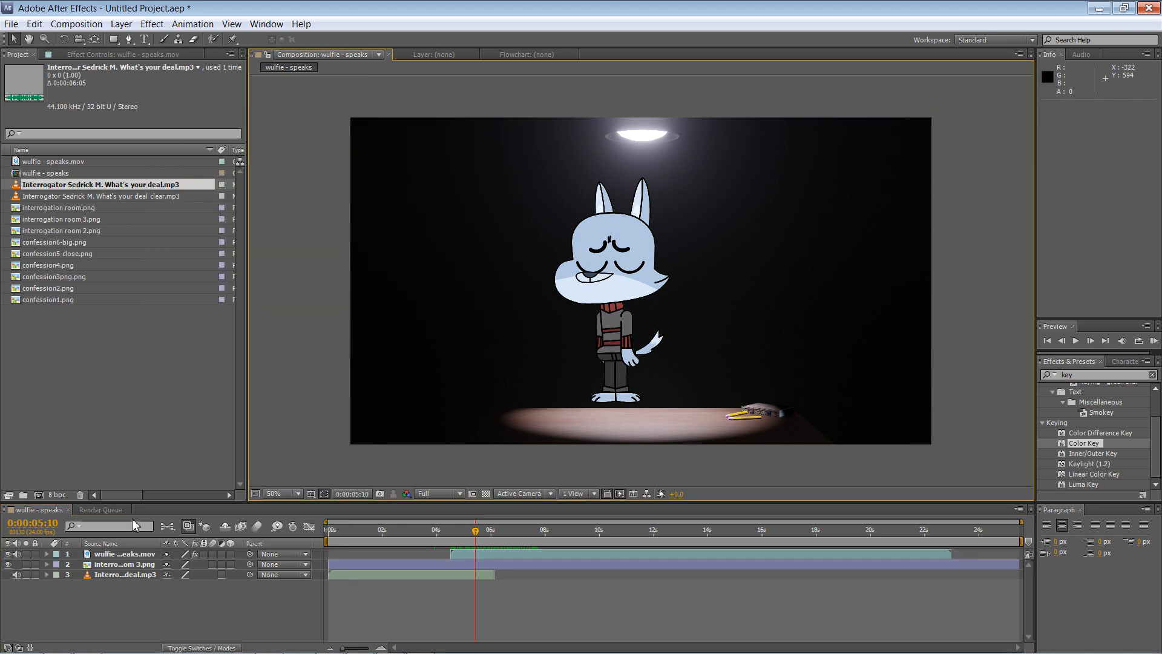
pyautogui.click(125, 555)
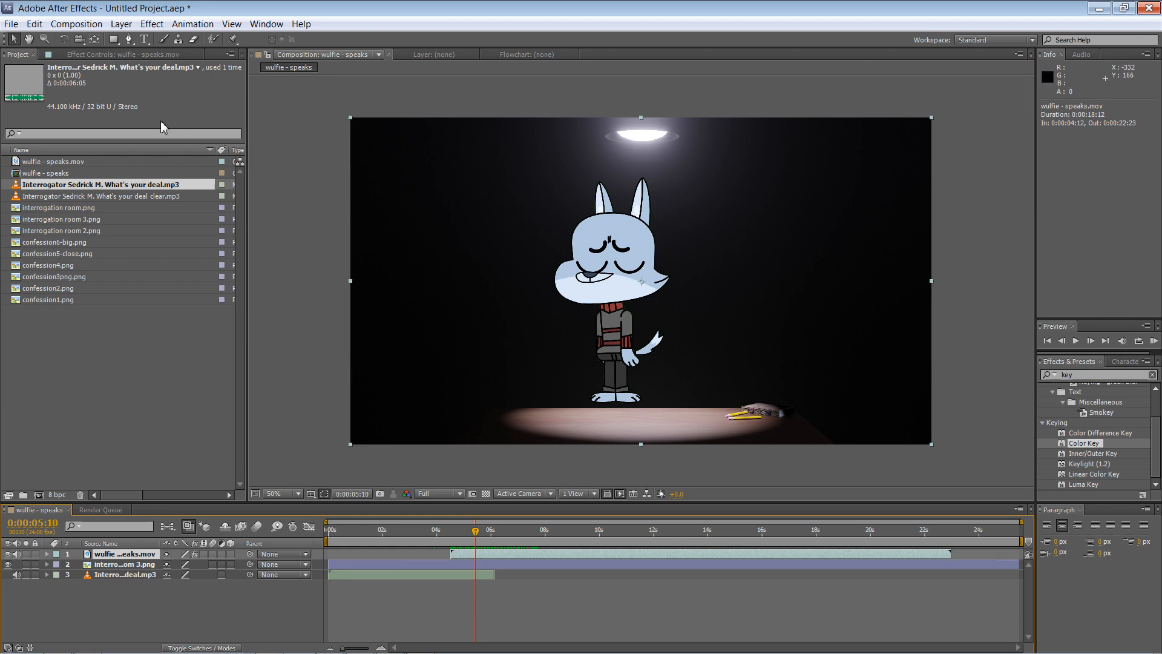
pyautogui.click(115, 40)
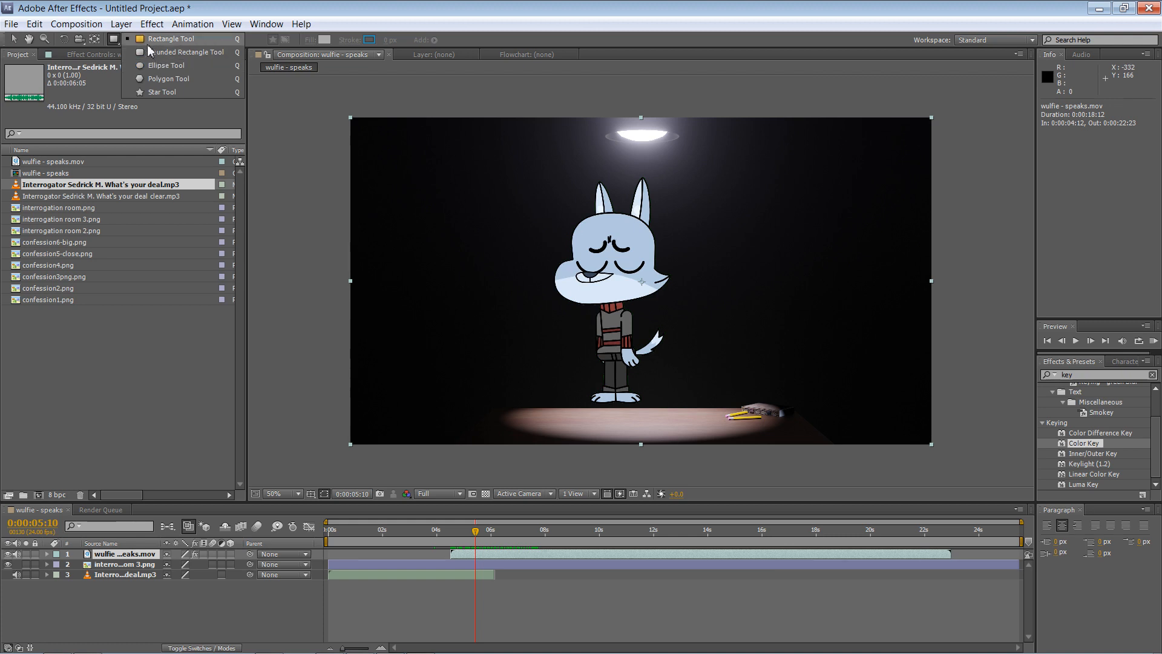
pyautogui.press('g')
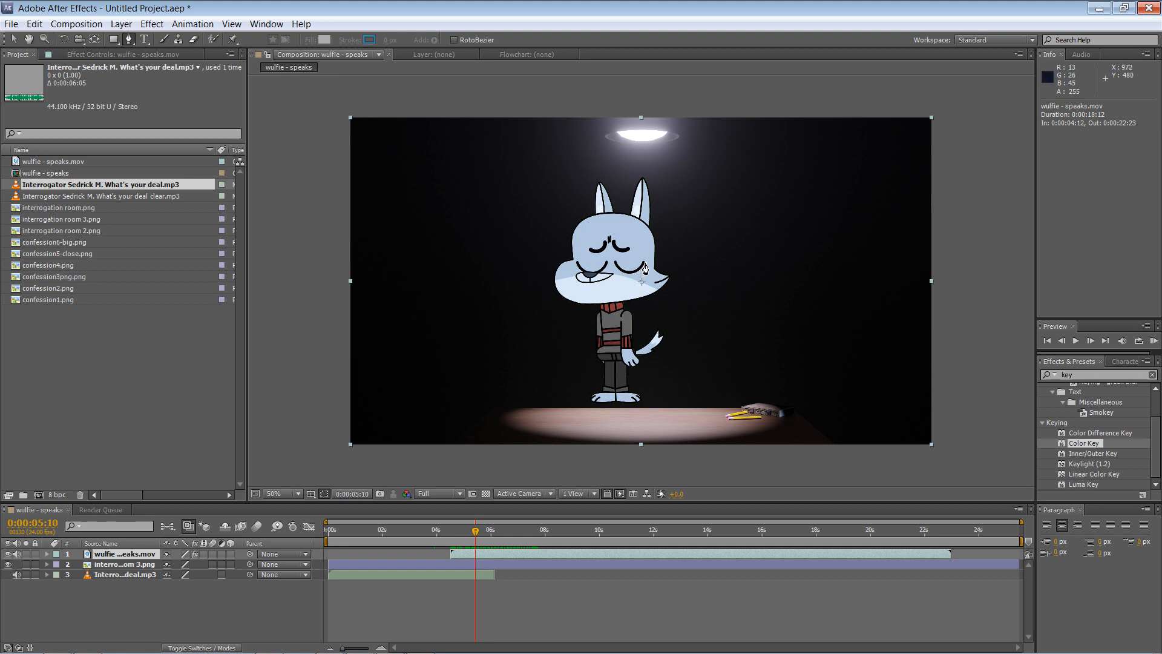
pyautogui.click(619, 291)
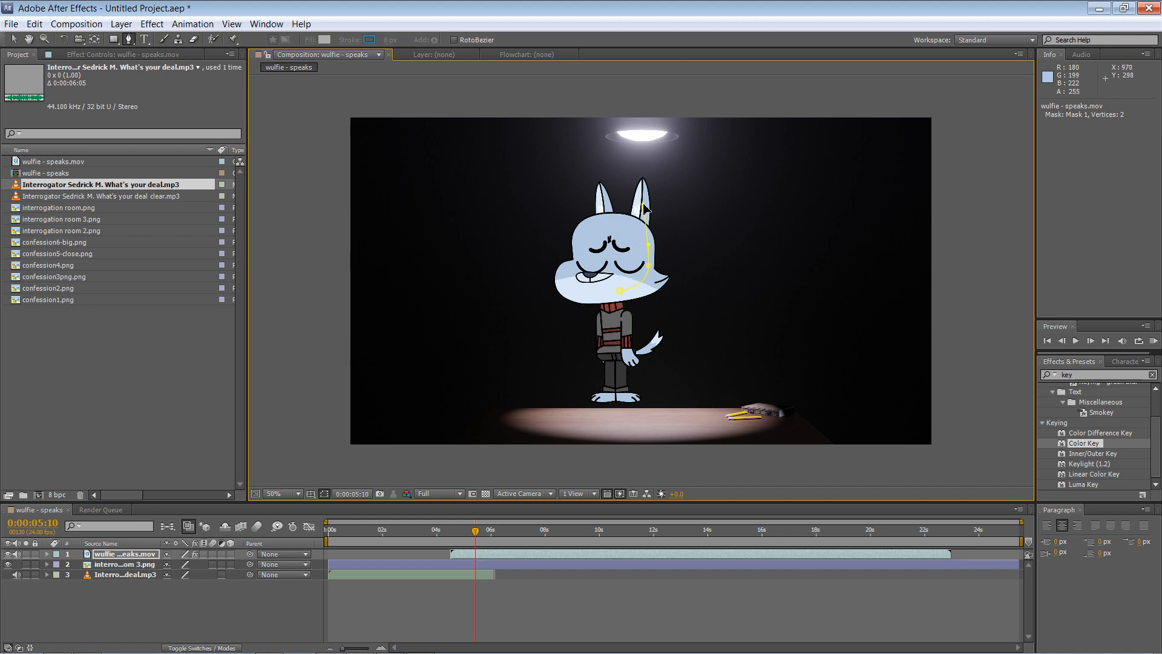
pyautogui.click(644, 207)
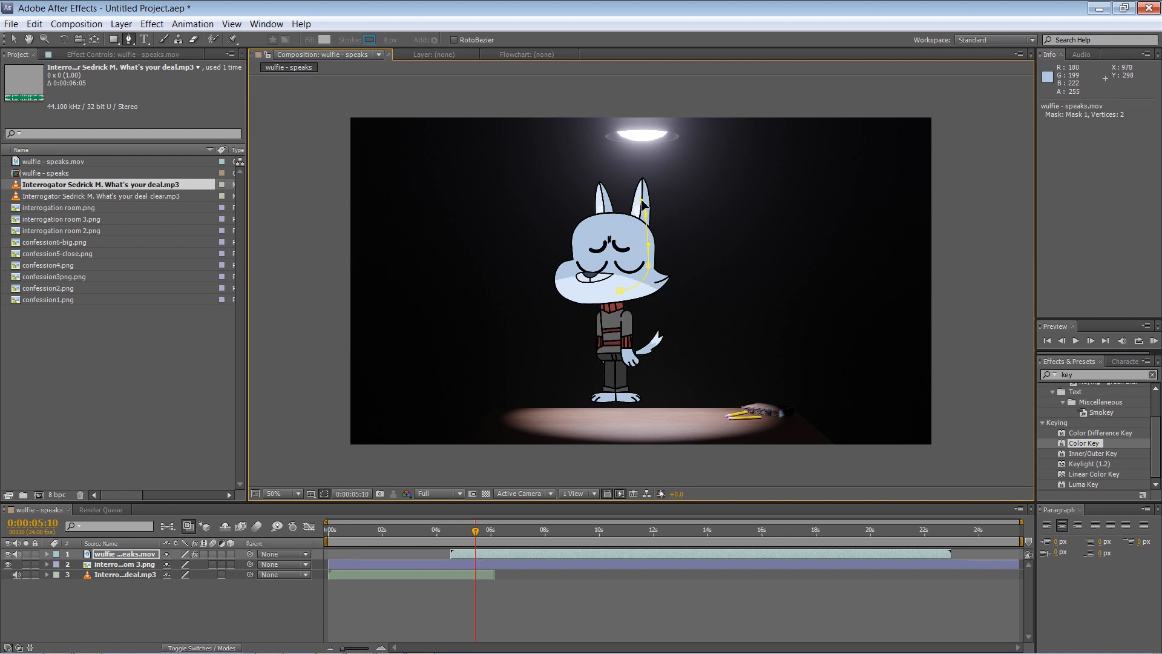
pyautogui.click(604, 223)
pyautogui.click(599, 197)
pyautogui.moveTo(565, 289); pyautogui.dragTo(574, 305)
pyautogui.moveTo(604, 350); pyautogui.dragTo(609, 393)
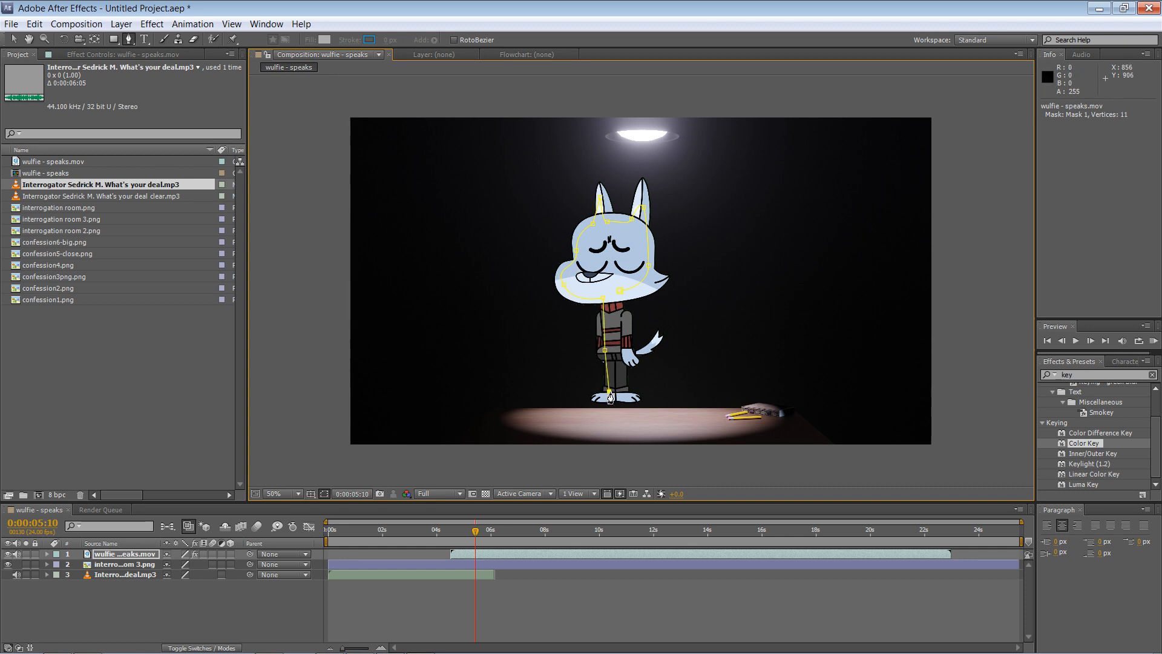
# Continue the mask path from the feet up the character's back, taking in the tail, and close it below the head.
pyautogui.click(609, 392)
pyautogui.click(623, 397)
pyautogui.click(627, 346)
pyautogui.click(623, 312)
pyautogui.click(622, 302)
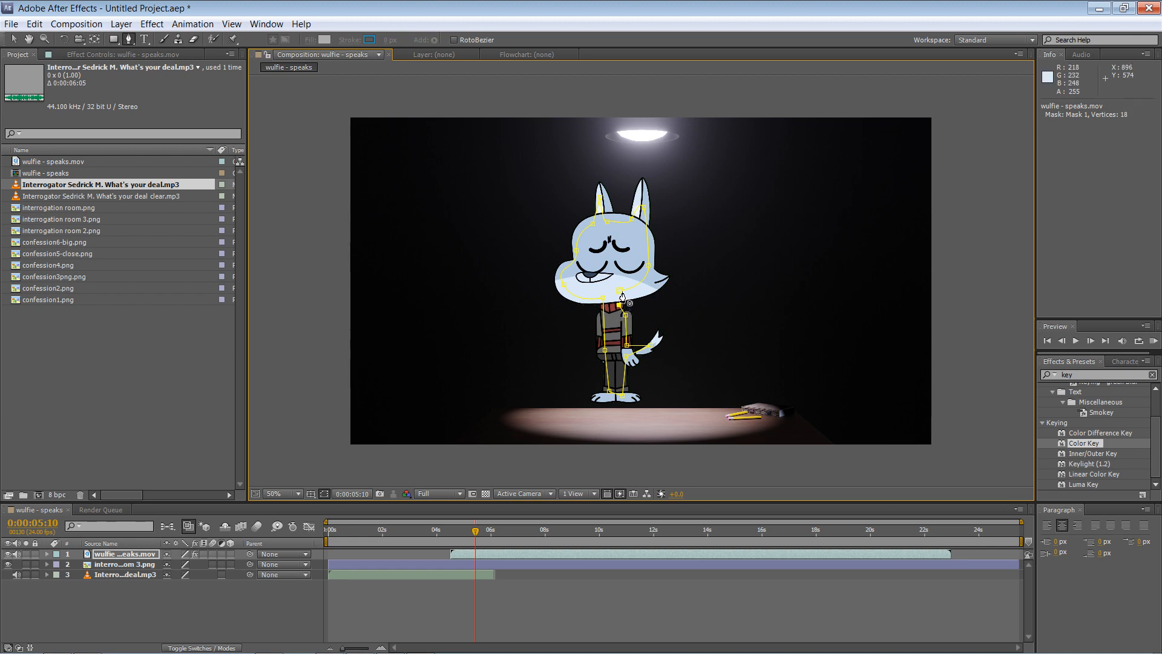
pyautogui.click(621, 306)
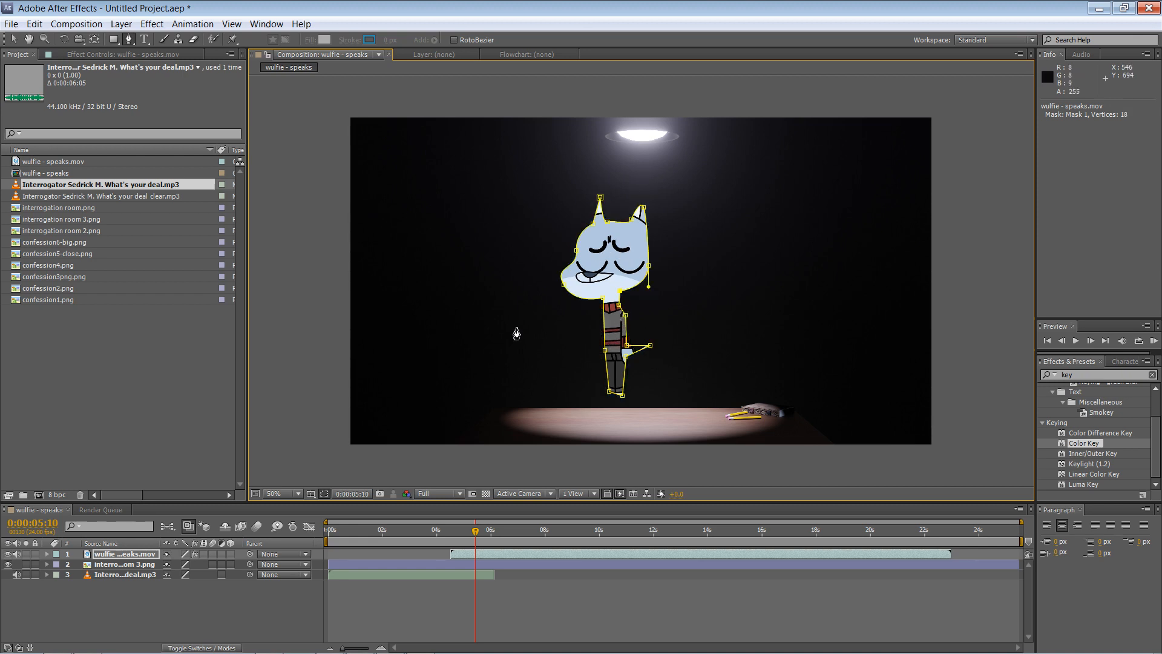
# Reveal Mask 1 in the wulfie - speaks.mov layer and nudge the mask vertex at the back of the head slightly outward.
pyautogui.click(46, 554)
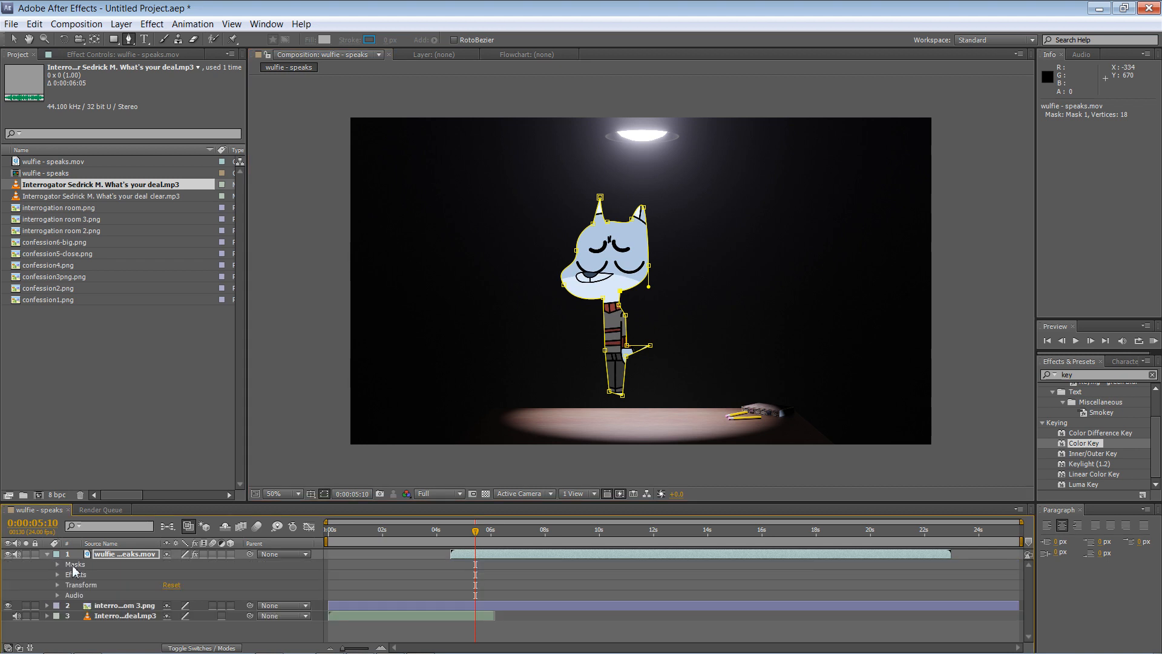
pyautogui.click(58, 564)
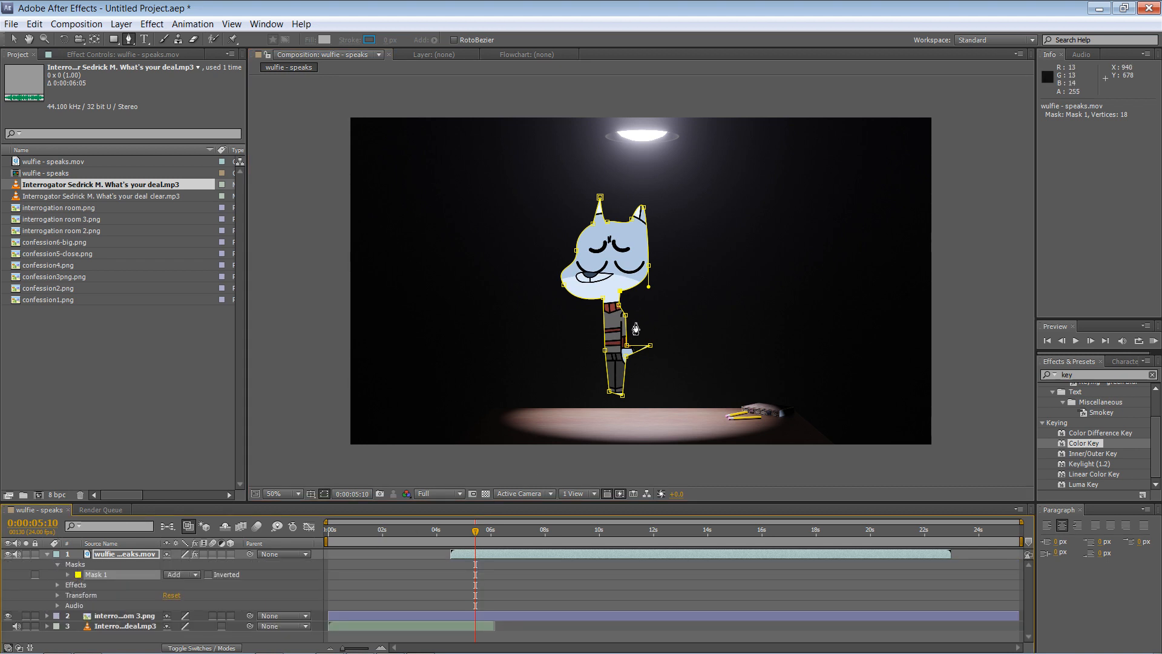
pyautogui.click(13, 39)
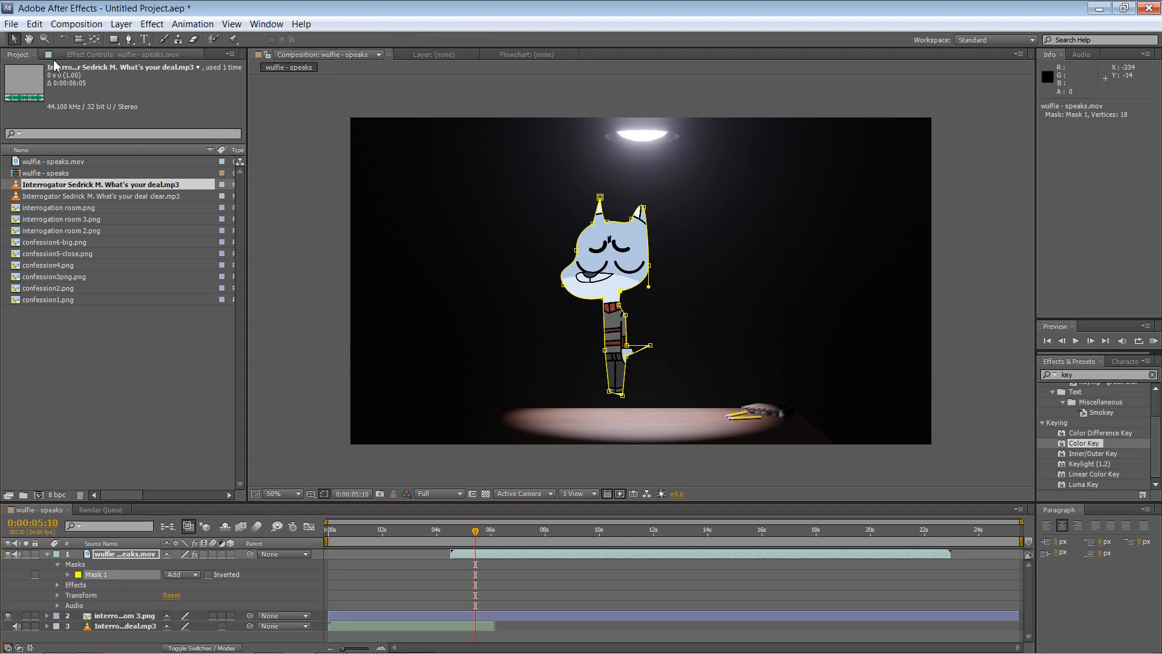
pyautogui.moveTo(650, 265); pyautogui.dragTo(652, 267)
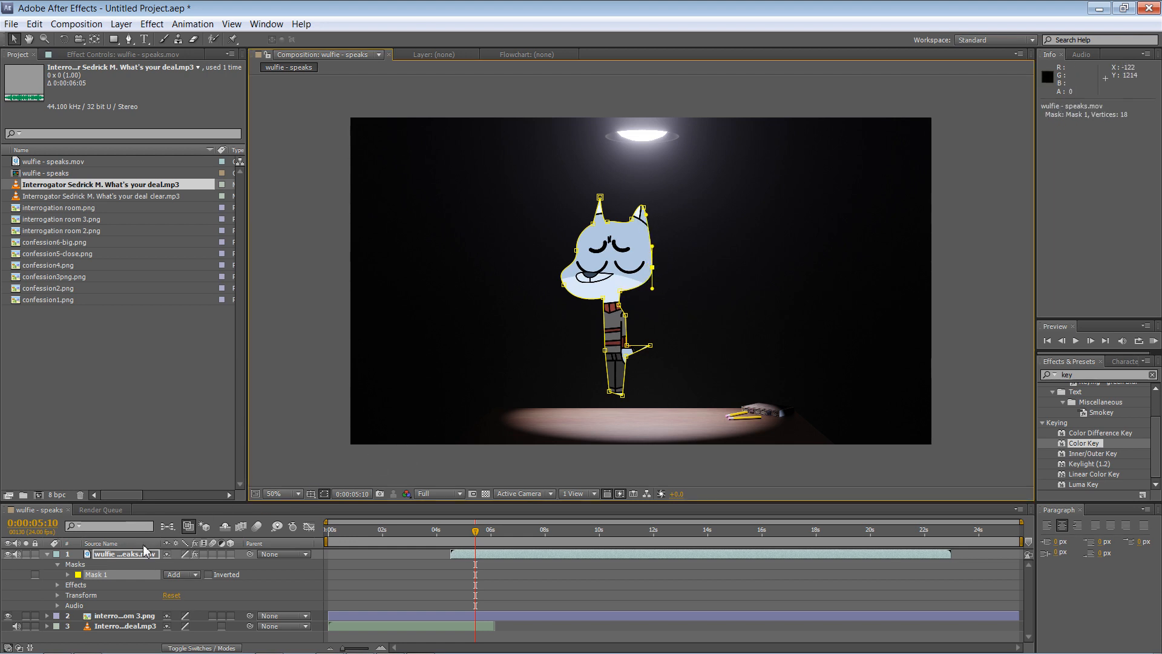
# Set Mask 1's feather to 218 pixels and raise its expansion to about 156 pixels so the whole character shows.
pyautogui.click(67, 575)
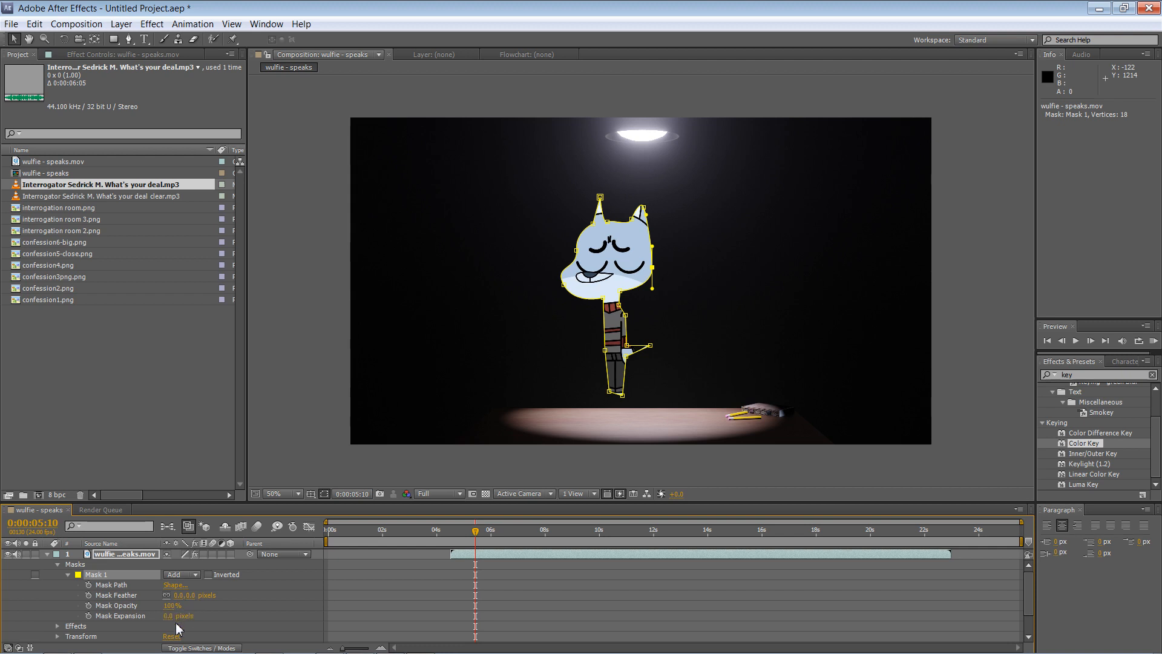
pyautogui.moveTo(169, 616); pyautogui.dragTo(320, 591)
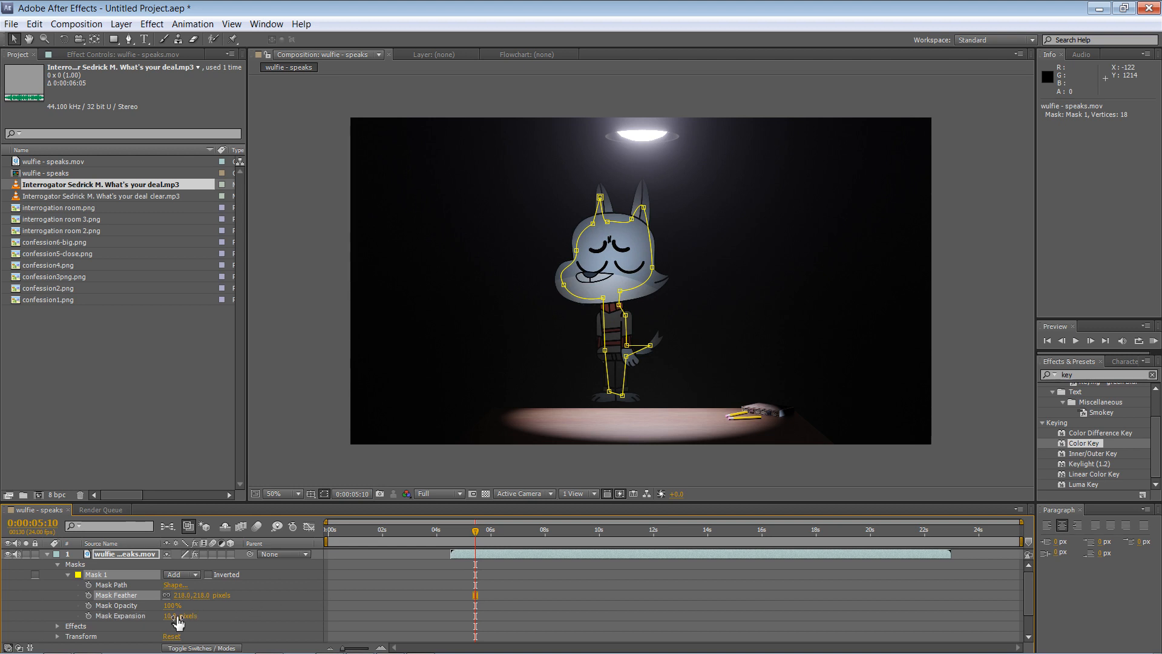
pyautogui.moveTo(171, 615); pyautogui.dragTo(265, 618)
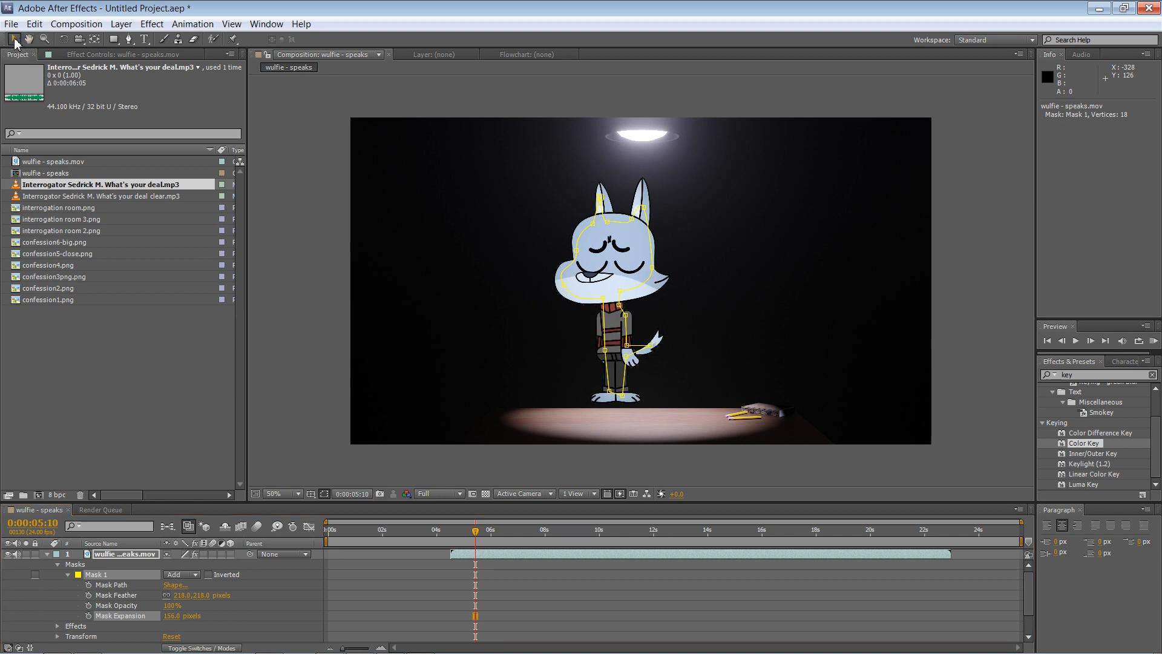
# Enlarge the masked wulfie - speaks.mov character slightly and reposition it to 1016, 616 over the lit table.
pyautogui.click(307, 218)
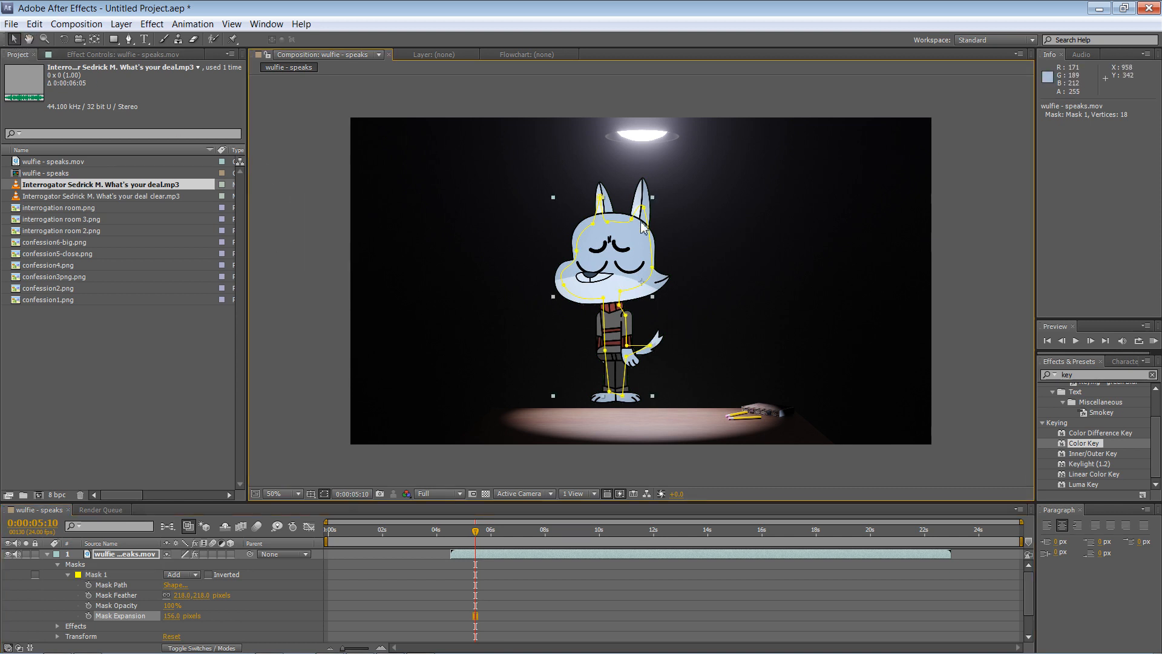
pyautogui.moveTo(635, 250); pyautogui.dragTo(649, 284)
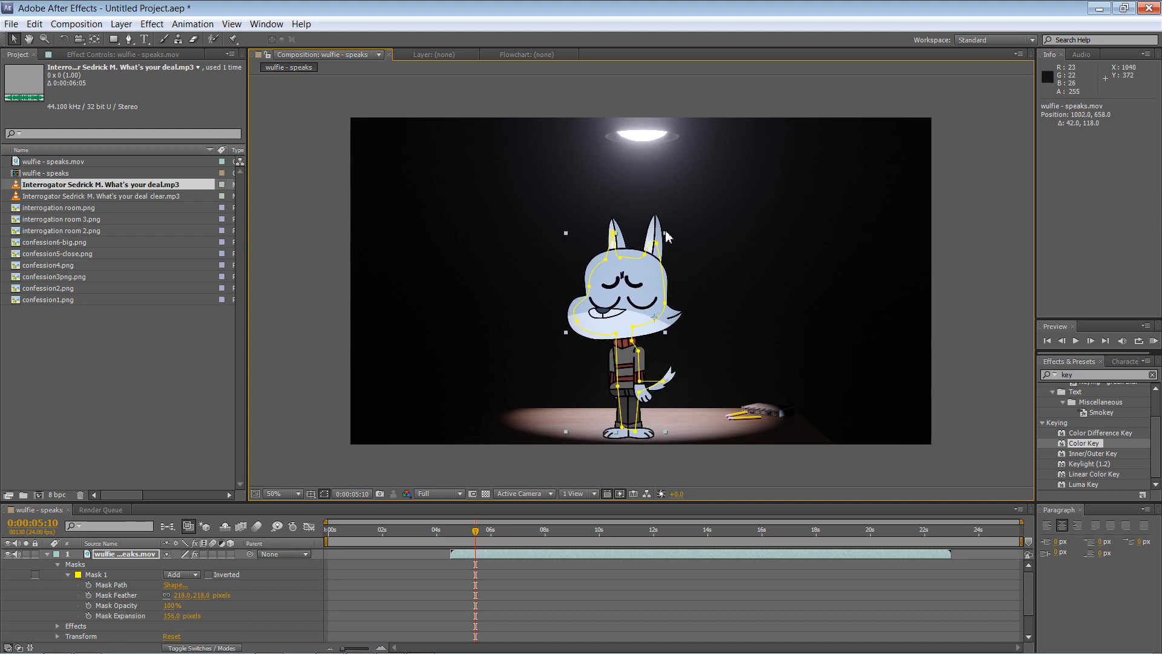
pyautogui.moveTo(666, 232)
pyautogui.mouseDown()
pyautogui.moveTo(687, 226)
pyautogui.moveTo(677, 219)
pyautogui.mouseUp()
pyautogui.moveTo(655, 281); pyautogui.dragTo(659, 268)
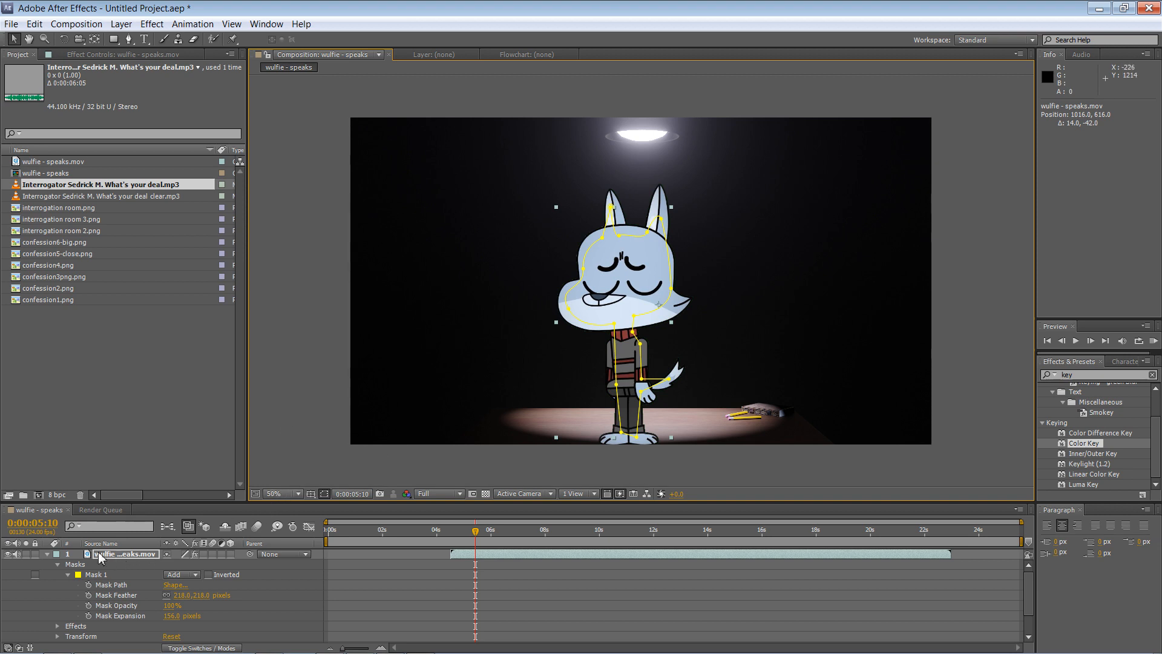
# At 0:00:04:12, set Mask 1's expansion to -232 pixels to hide the character and add a Mask Expansion keyframe.
pyautogui.click(48, 555)
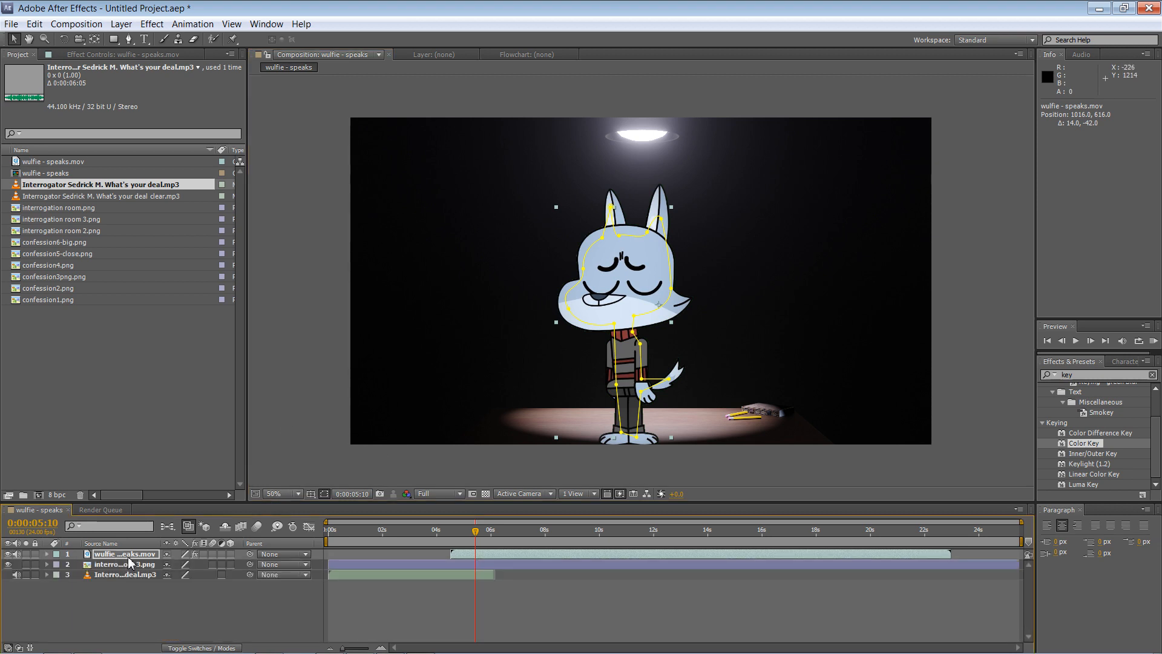
pyautogui.moveTo(128, 558)
pyautogui.mouseDown()
pyautogui.moveTo(134, 570)
pyautogui.moveTo(148, 552)
pyautogui.mouseUp()
pyautogui.moveTo(455, 533)
pyautogui.mouseDown()
pyautogui.moveTo(397, 533)
pyautogui.moveTo(450, 531)
pyautogui.mouseUp()
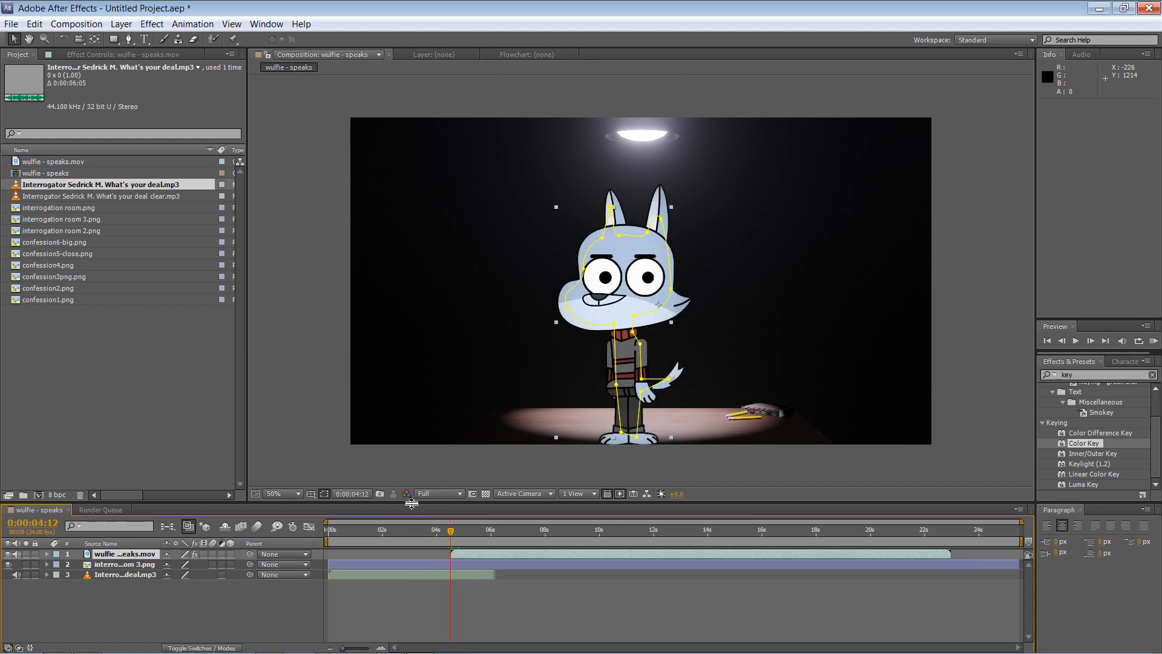
pyautogui.click(48, 553)
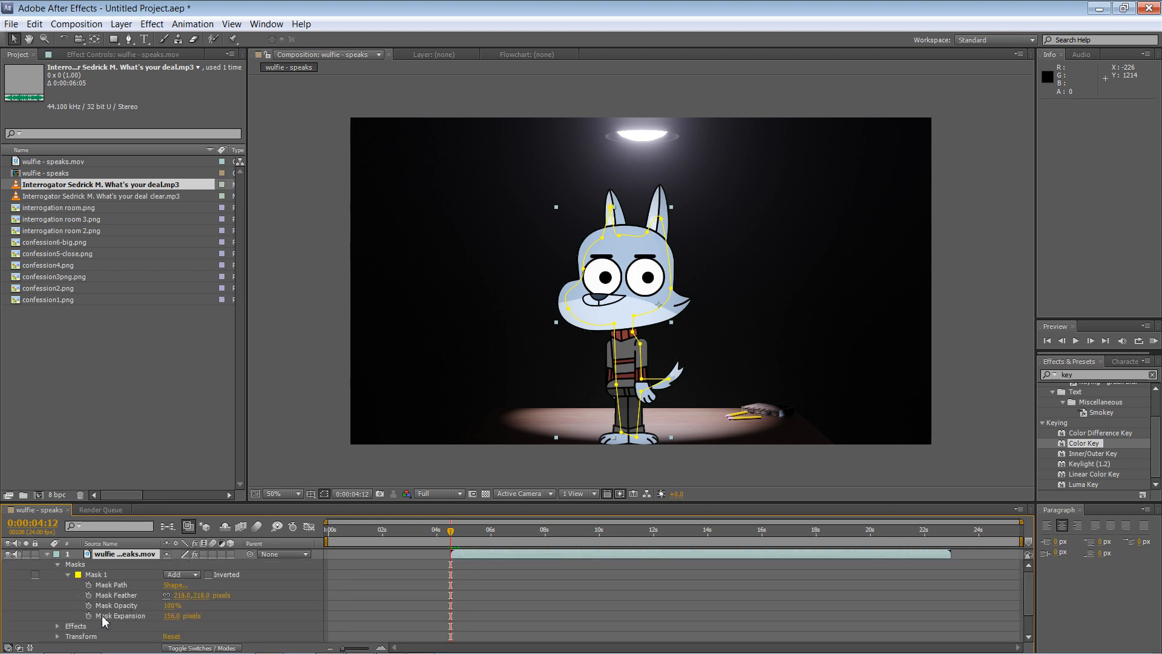
pyautogui.moveTo(180, 624); pyautogui.dragTo(4, 640)
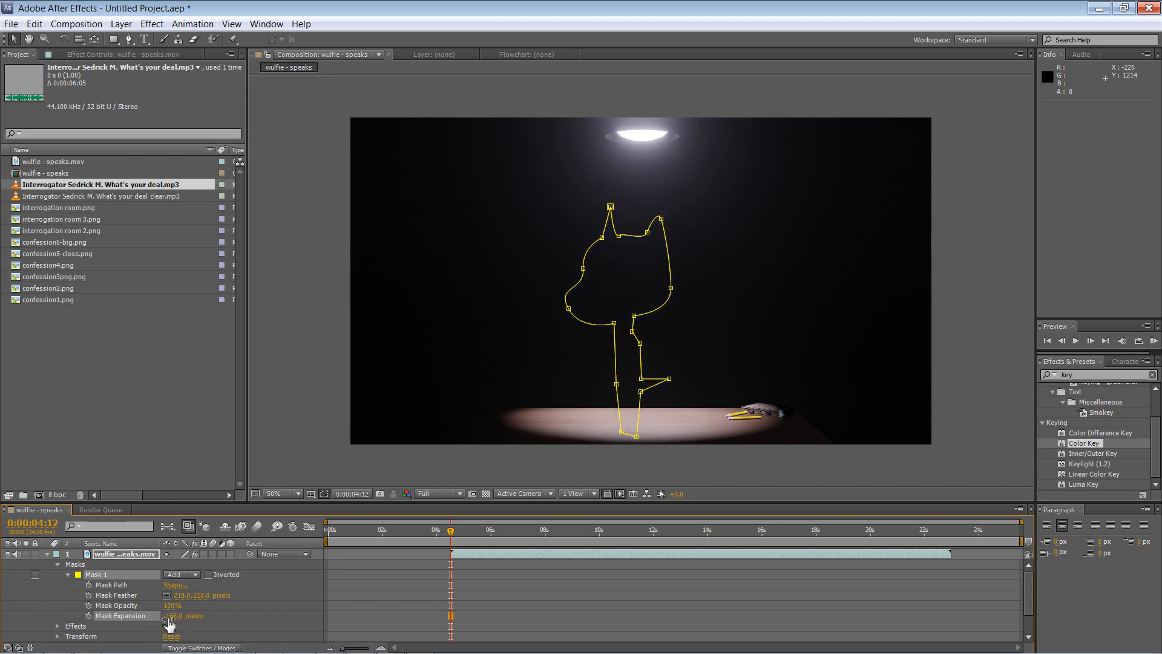
pyautogui.click(88, 616)
# At 0:00:05:10, keyframe Mask 1's expansion at about 289 pixels so the character is fully revealed.
pyautogui.moveTo(452, 531); pyautogui.dragTo(470, 535)
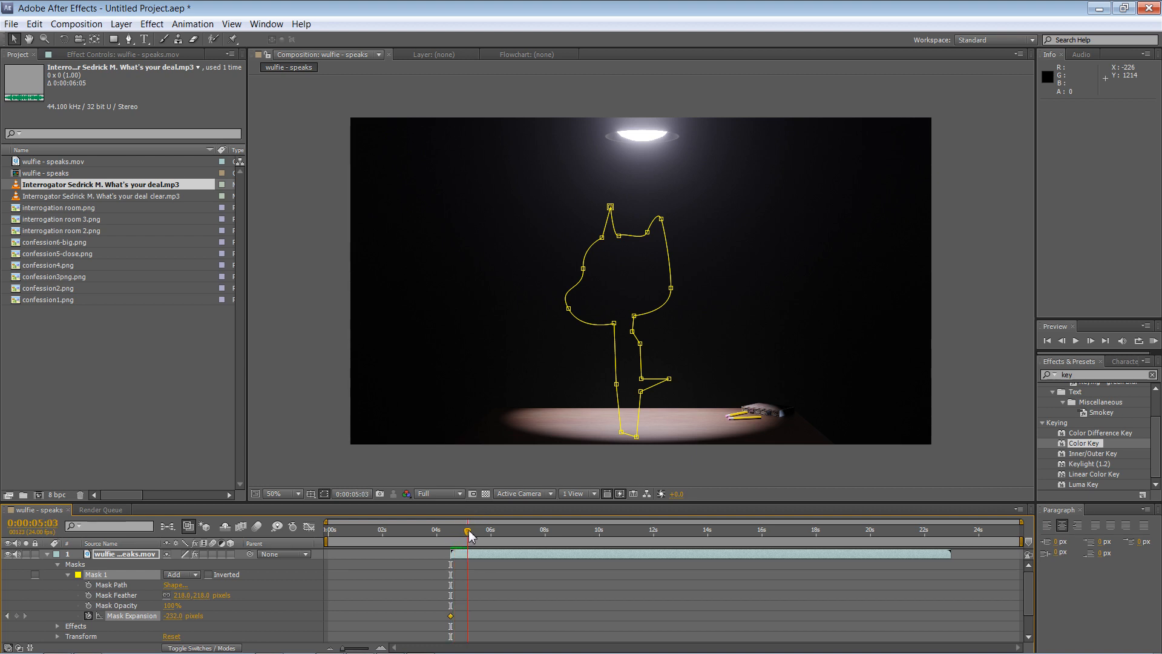
pyautogui.press('KP_Decimal')
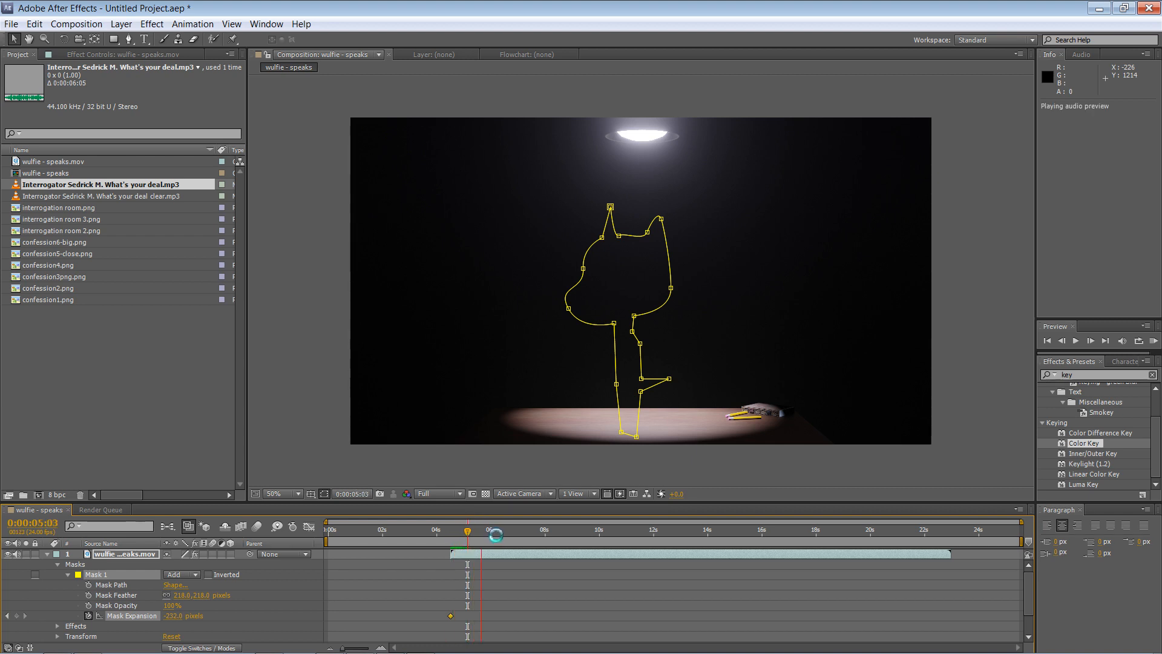
pyautogui.click(477, 532)
pyautogui.click(475, 532)
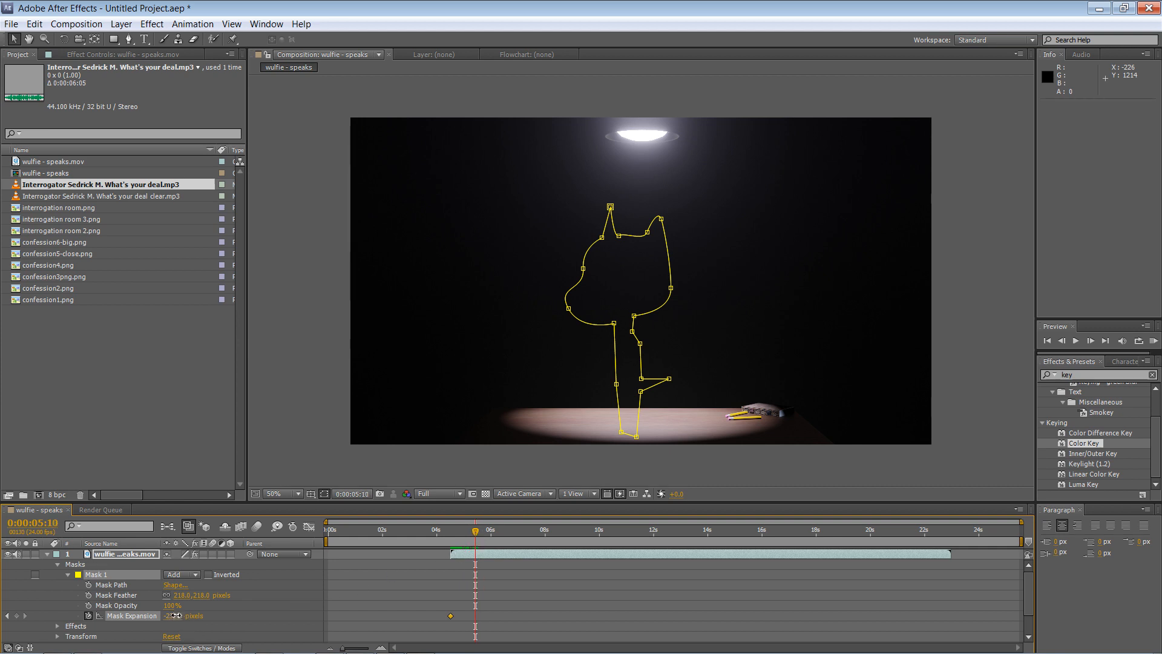
pyautogui.moveTo(173, 616); pyautogui.dragTo(478, 612)
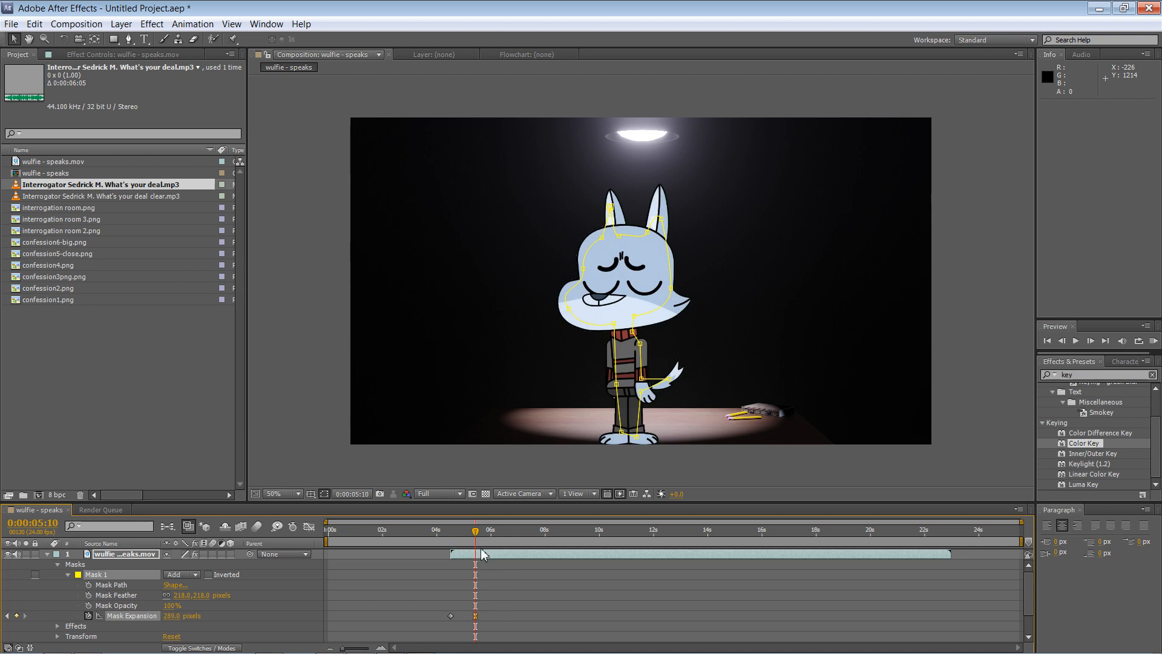
# Scrub through the mask reveal from 0:00:04:12 to 0:00:05:05 and deselect the layer to view it without the mask outline.
pyautogui.click(424, 541)
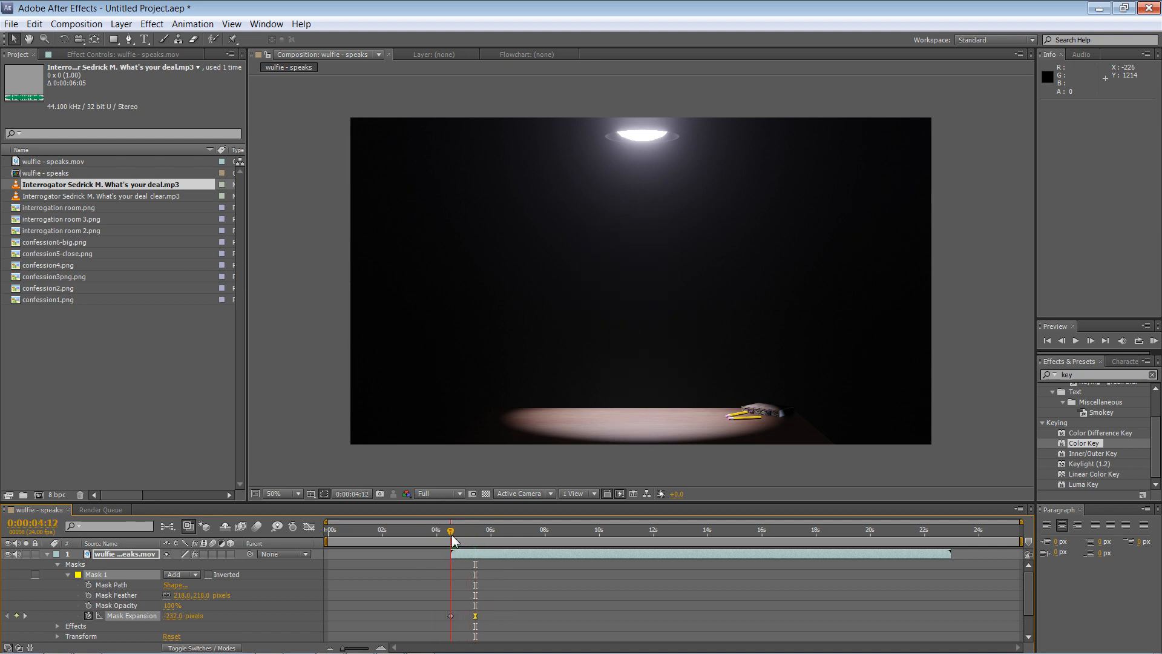
pyautogui.moveTo(453, 541)
pyautogui.mouseDown()
pyautogui.moveTo(468, 536)
pyautogui.moveTo(441, 532)
pyautogui.moveTo(471, 537)
pyautogui.mouseUp()
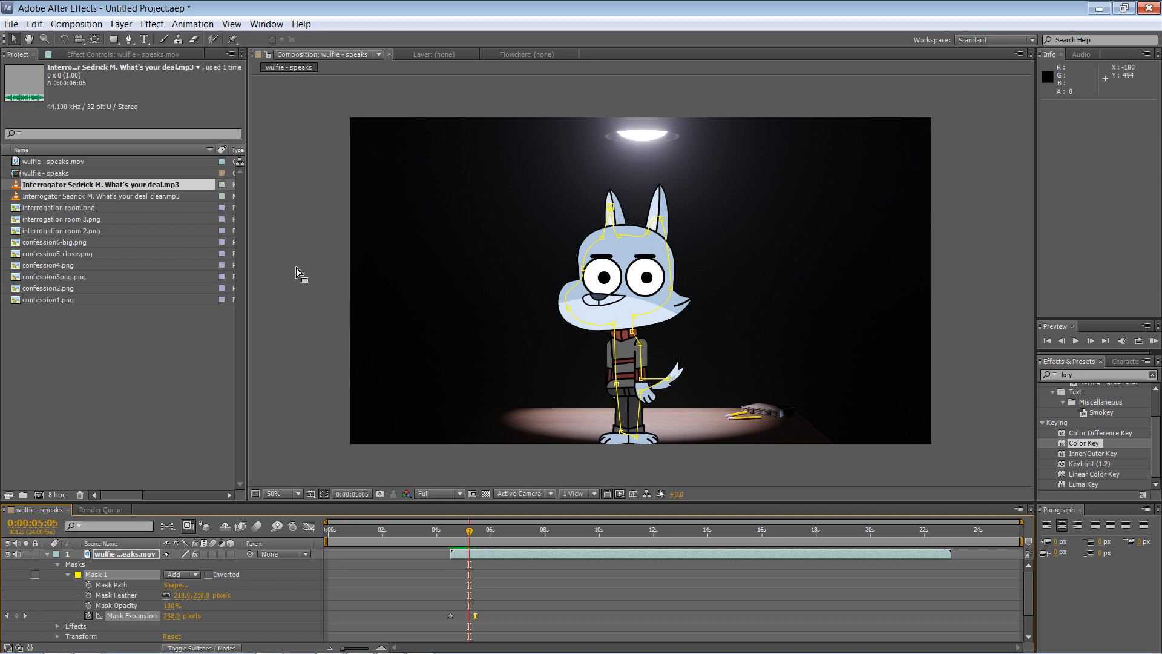
pyautogui.click(16, 40)
pyautogui.click(276, 180)
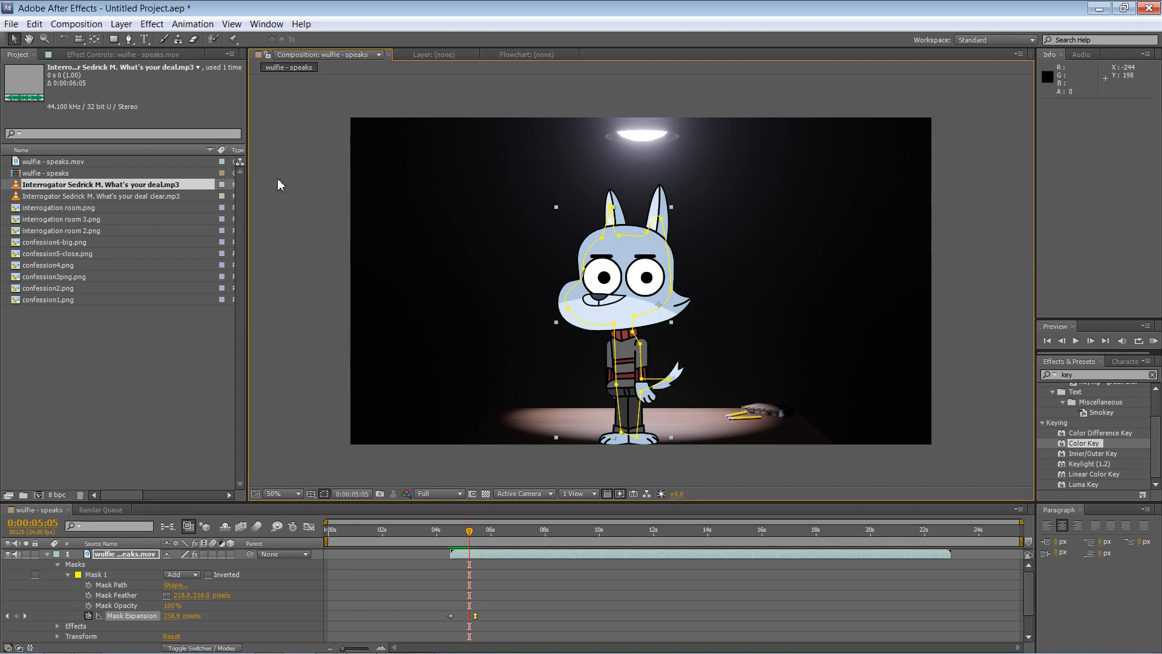
pyautogui.click(310, 388)
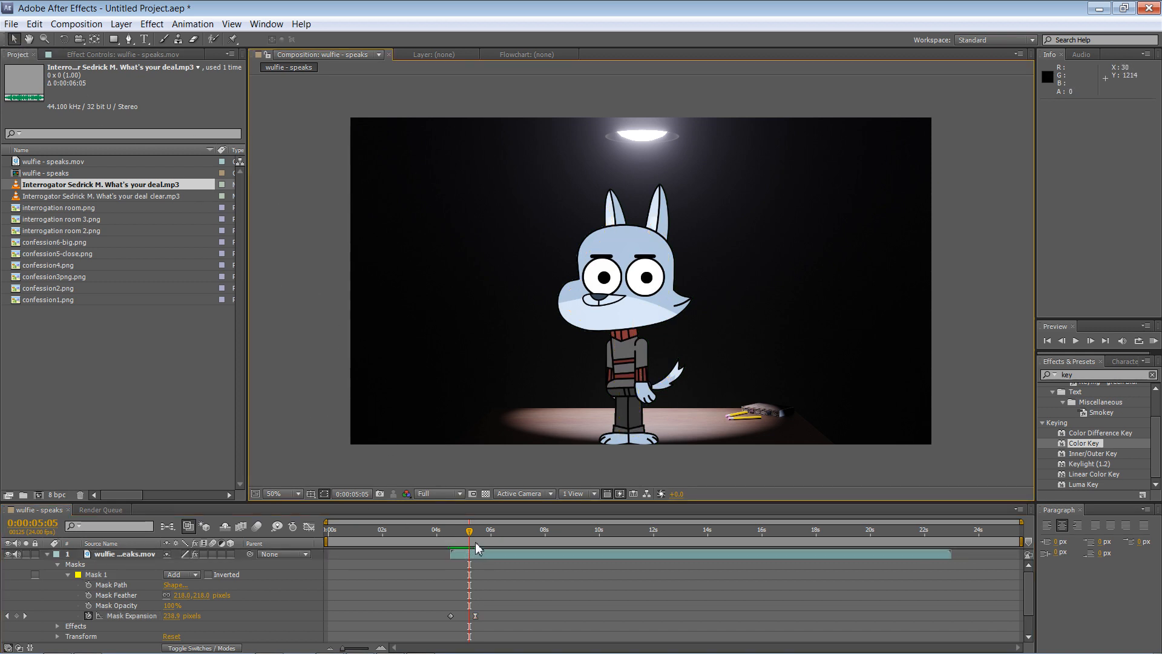
# Enlarge the masked wulfie - speaks.mov character and reposition it to 1016, 666 so its feet fall below the frame.
pyautogui.moveTo(470, 532)
pyautogui.mouseDown()
pyautogui.moveTo(667, 509)
pyautogui.moveTo(906, 513)
pyautogui.moveTo(991, 528)
pyautogui.moveTo(498, 518)
pyautogui.moveTo(537, 514)
pyautogui.moveTo(587, 514)
pyautogui.moveTo(593, 529)
pyautogui.moveTo(455, 534)
pyautogui.moveTo(467, 534)
pyautogui.mouseUp()
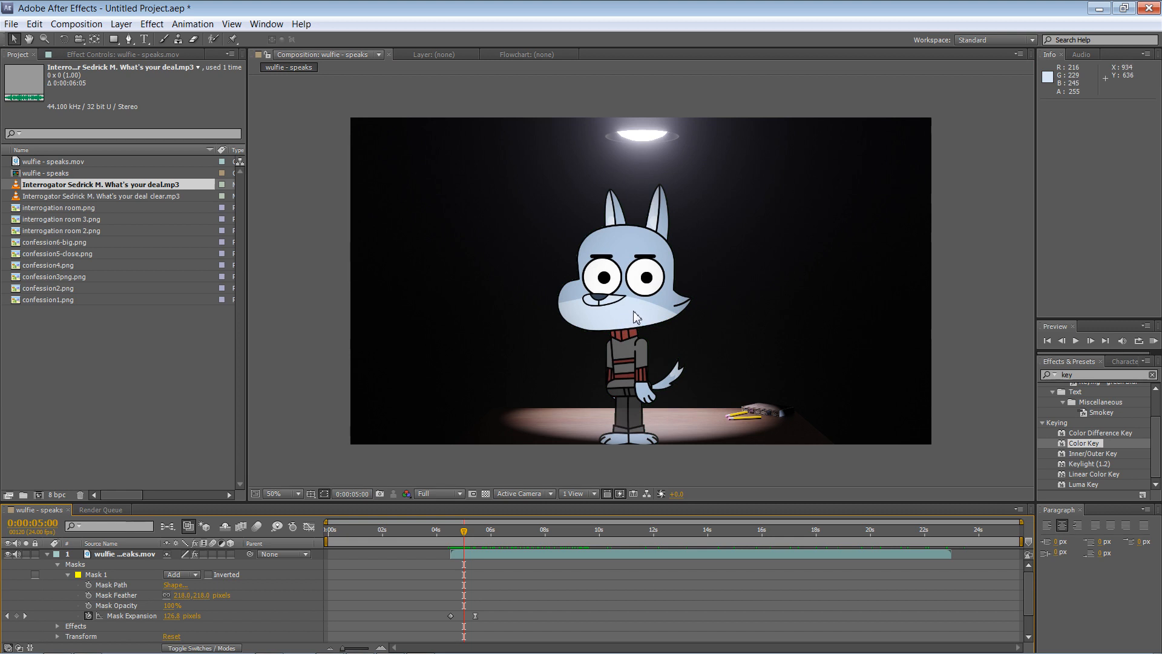
pyautogui.moveTo(639, 321); pyautogui.dragTo(641, 350)
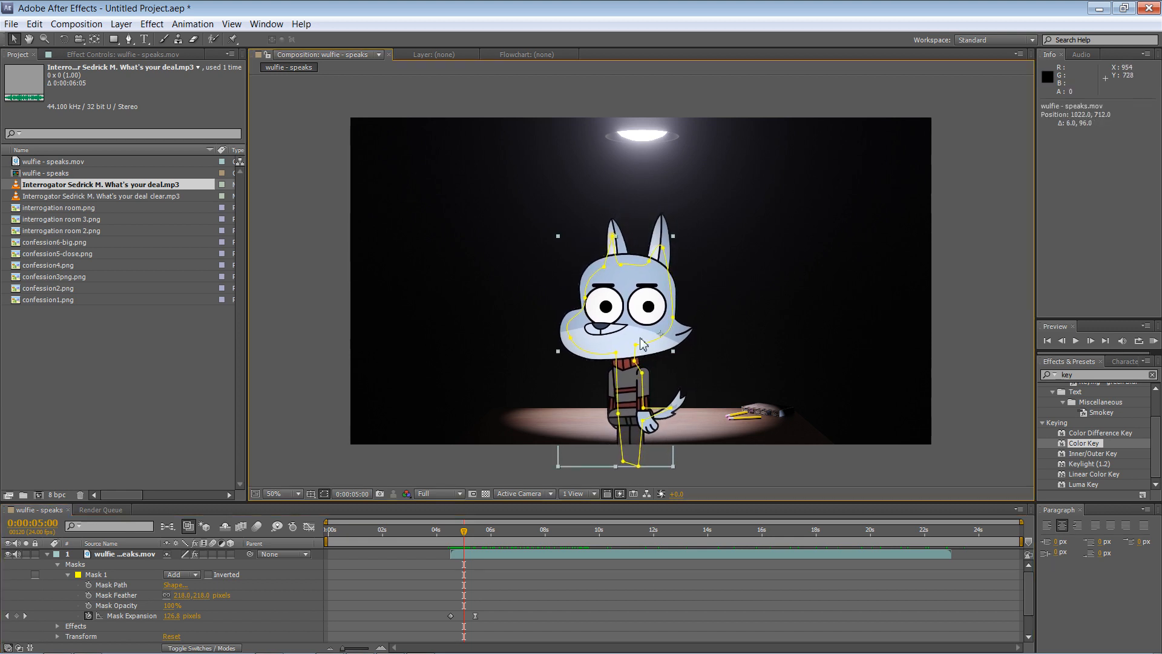
pyautogui.moveTo(673, 237); pyautogui.dragTo(677, 213)
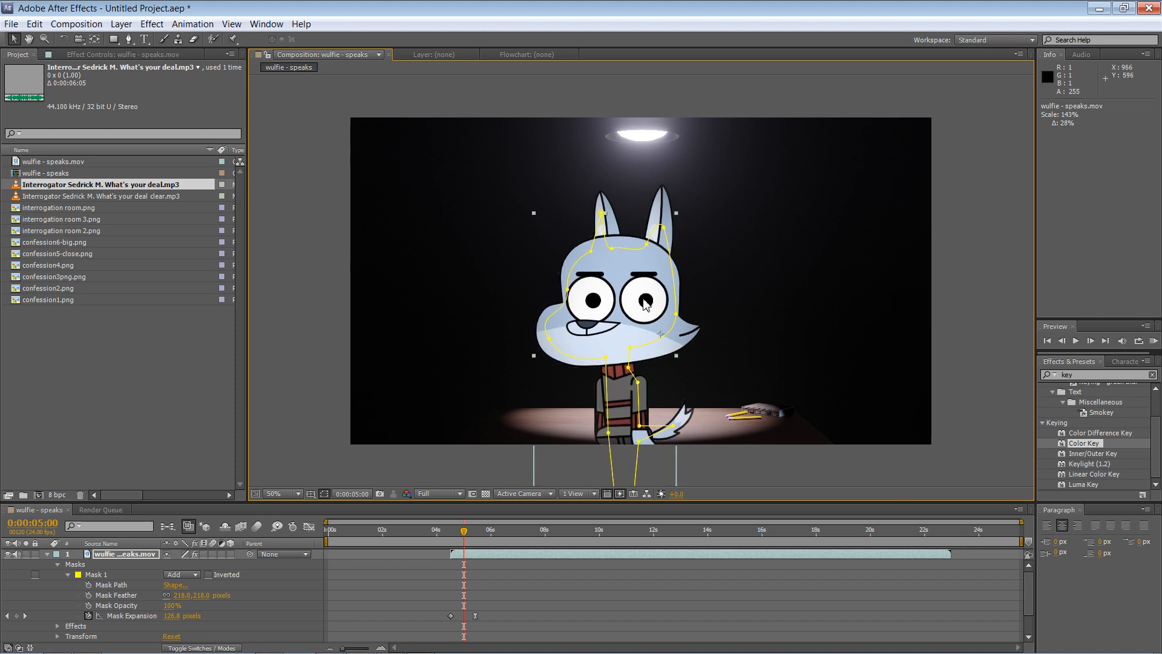
pyautogui.moveTo(644, 301); pyautogui.dragTo(654, 292)
pyautogui.moveTo(686, 204); pyautogui.dragTo(684, 213)
pyautogui.moveTo(656, 274); pyautogui.dragTo(651, 283)
pyautogui.moveTo(469, 536); pyautogui.dragTo(599, 533)
pyautogui.moveTo(638, 314); pyautogui.dragTo(630, 300)
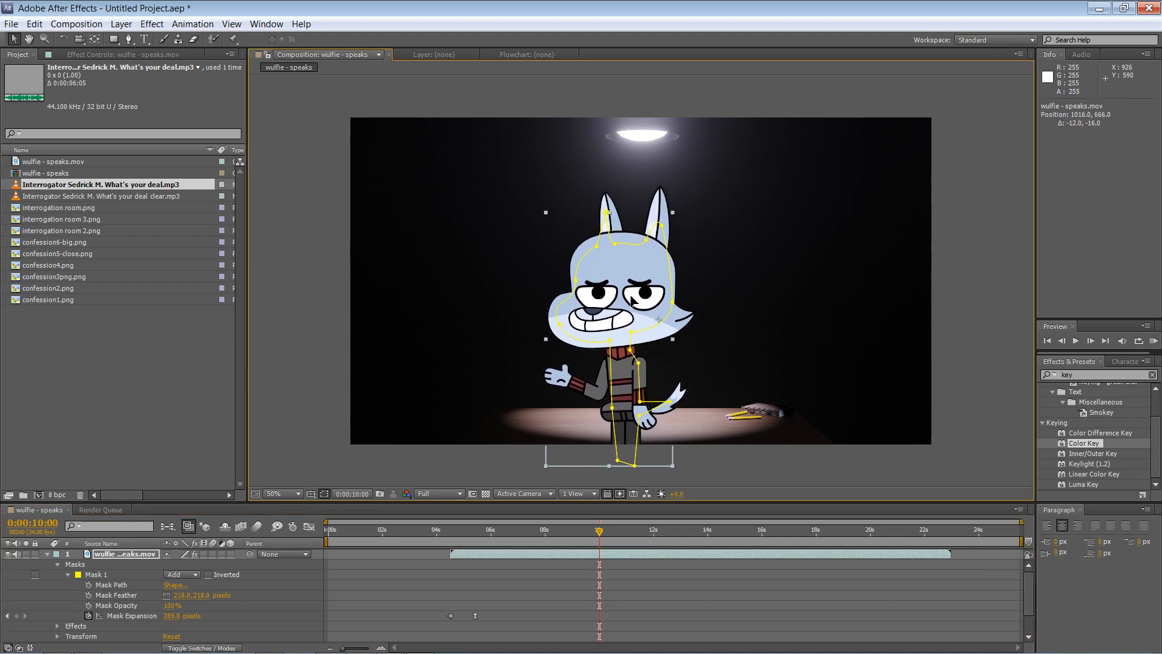
# End the composition's work area at 0:00:22:23, where the wulfie - speaks.mov layer ends.
pyautogui.moveTo(599, 535); pyautogui.dragTo(953, 544)
pyautogui.click(328, 391)
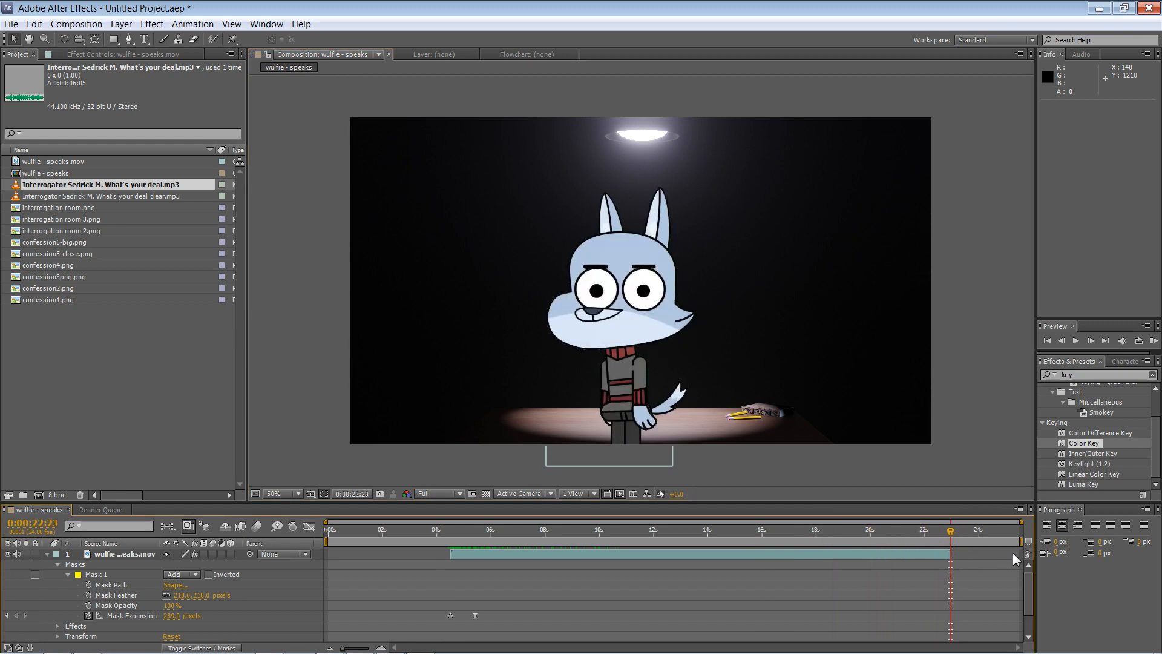
pyautogui.moveTo(1021, 540); pyautogui.dragTo(952, 547)
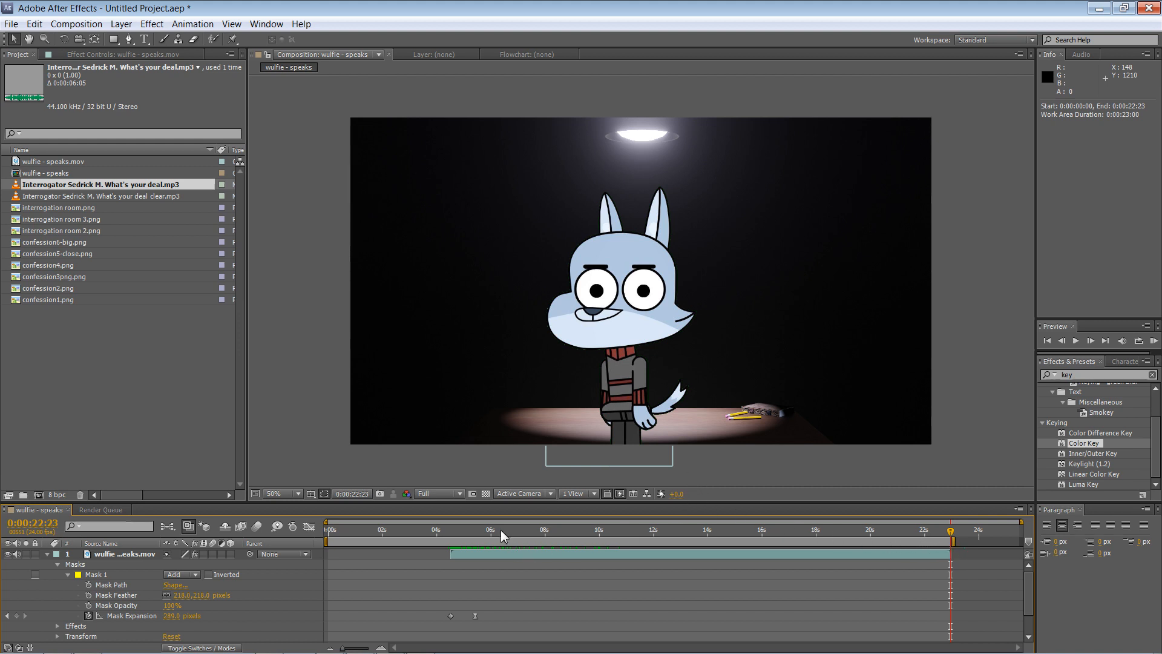
# Save the project in the Downloads folder as wulfie, keeping the After Effects Project (*.aep) file type.
pyautogui.hotkey('ctrl', 's')
pyautogui.click(453, 536)
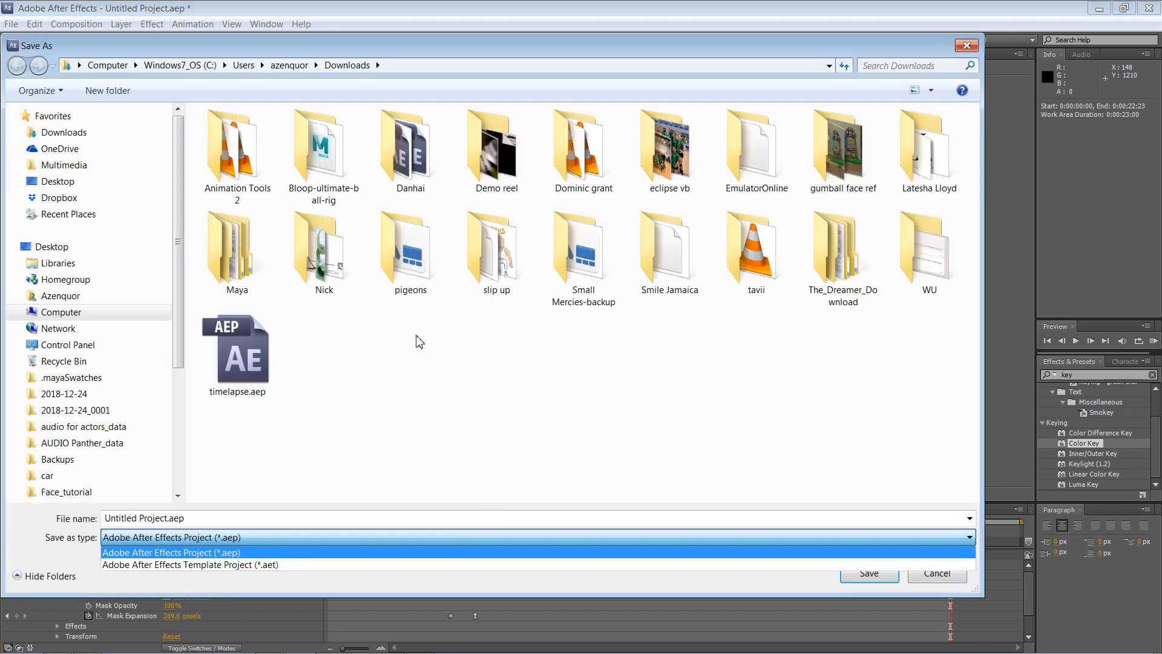
pyautogui.click(258, 515)
pyautogui.click(236, 518)
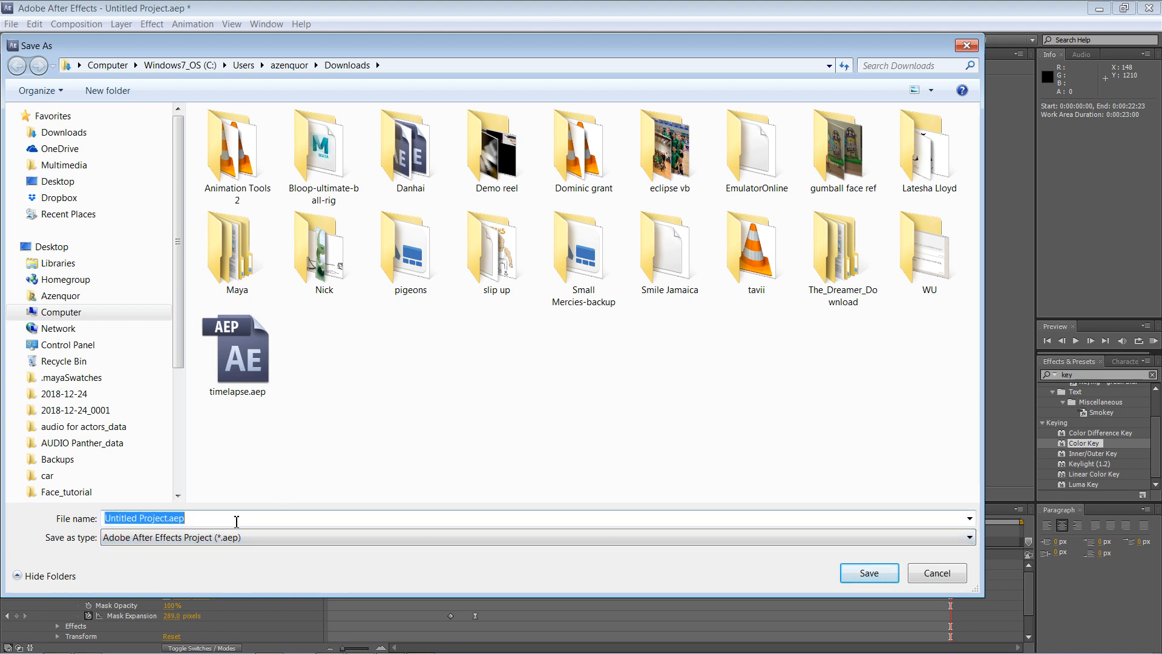
pyautogui.write('wo')
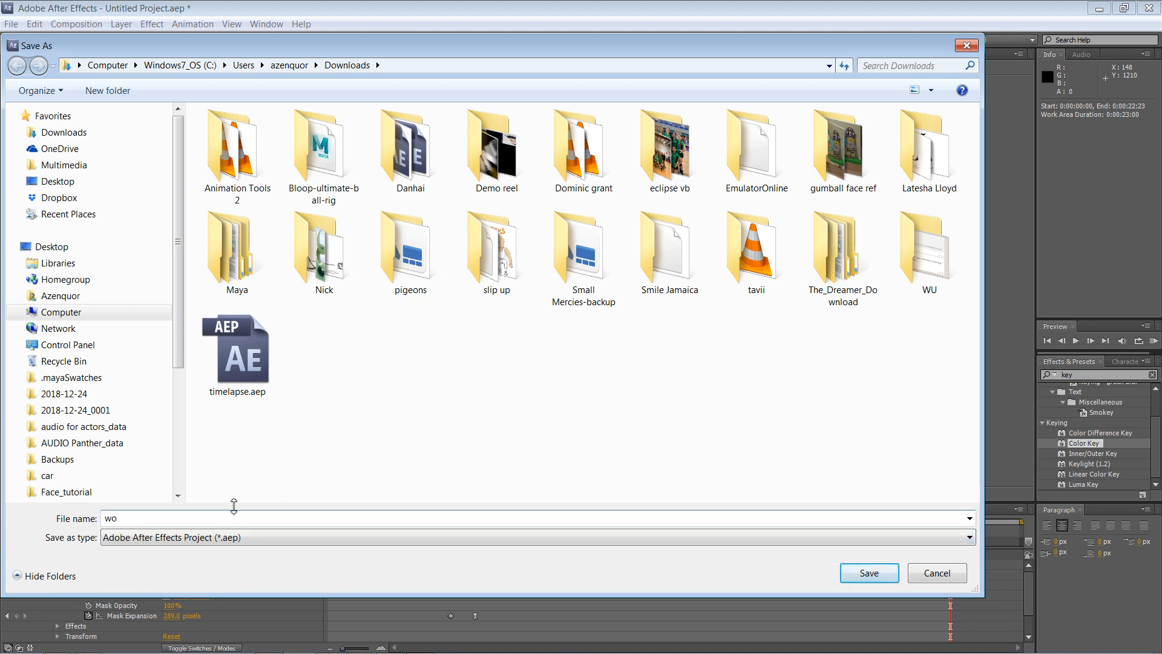
pyautogui.press('BackSpace')
pyautogui.write('ulfie')
pyautogui.press('Return')
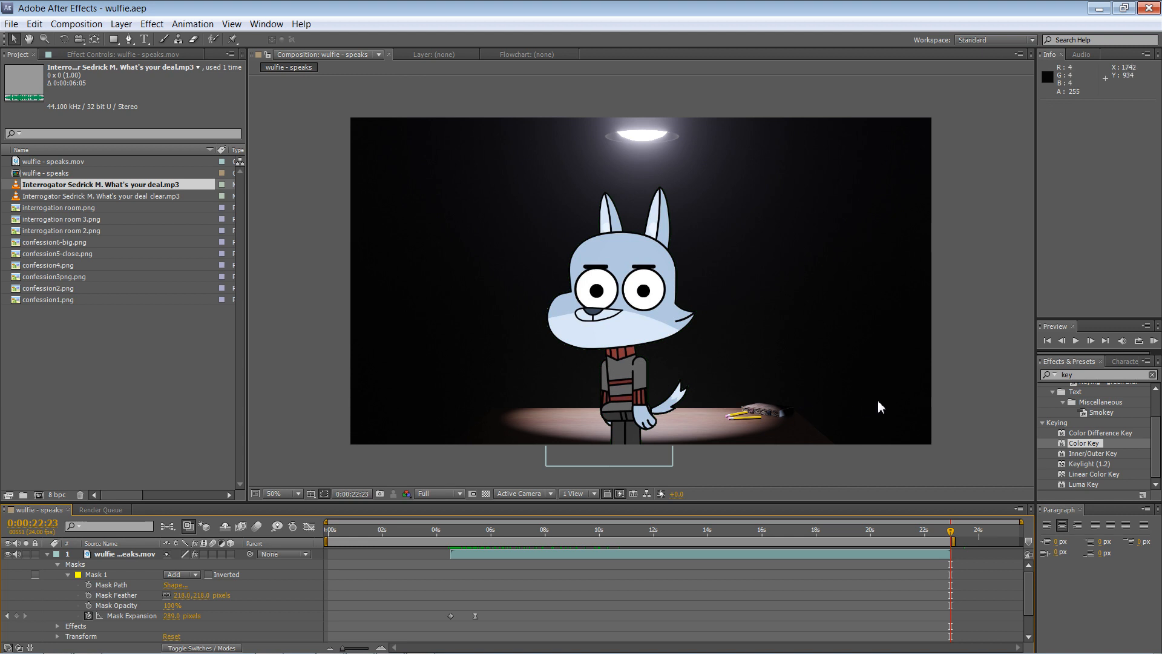
# Scrub through the character's speech to 0:00:14:04, try trimming the composition to the work area, and undo the trim.
pyautogui.click(472, 531)
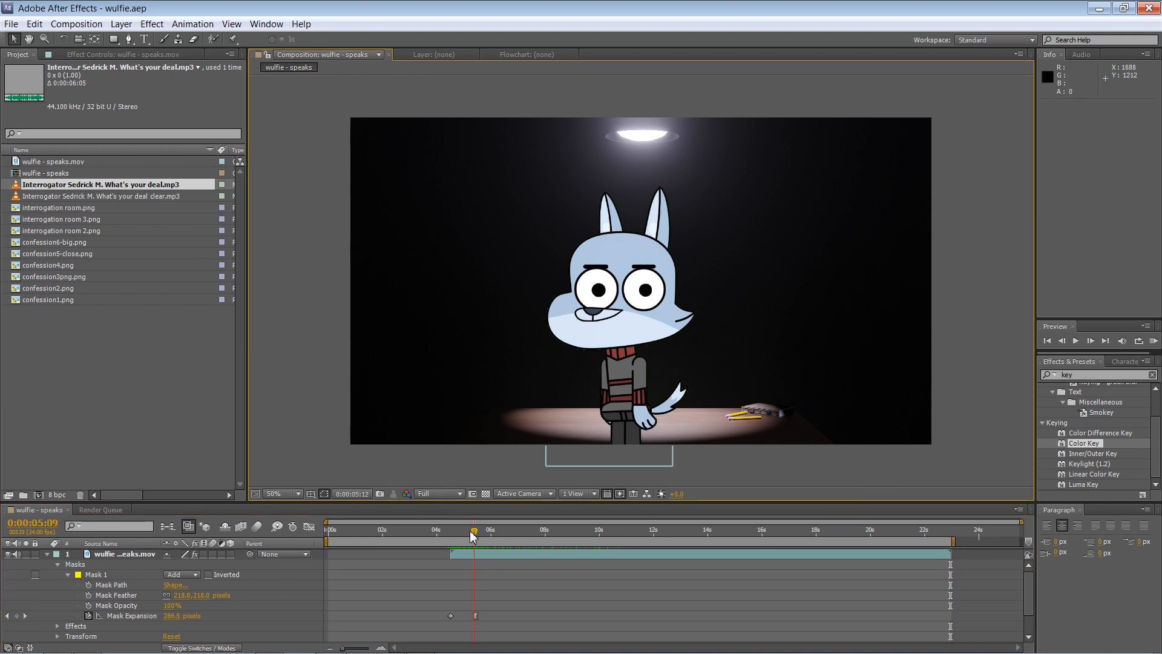
pyautogui.moveTo(472, 532); pyautogui.dragTo(784, 514)
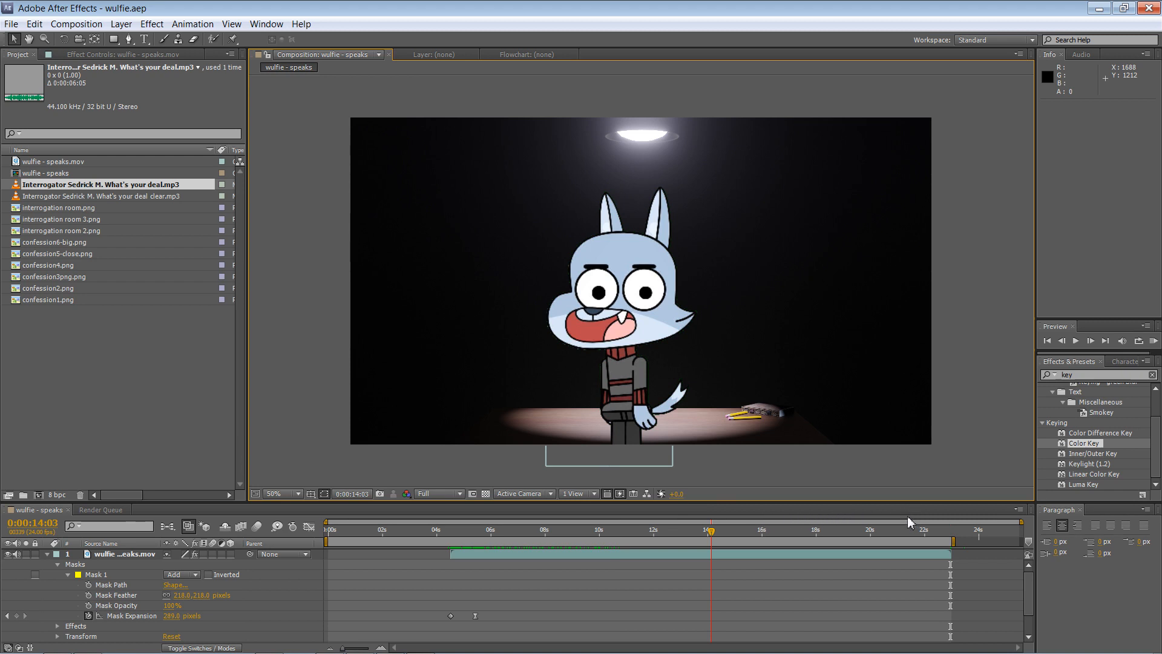
pyautogui.click(713, 537)
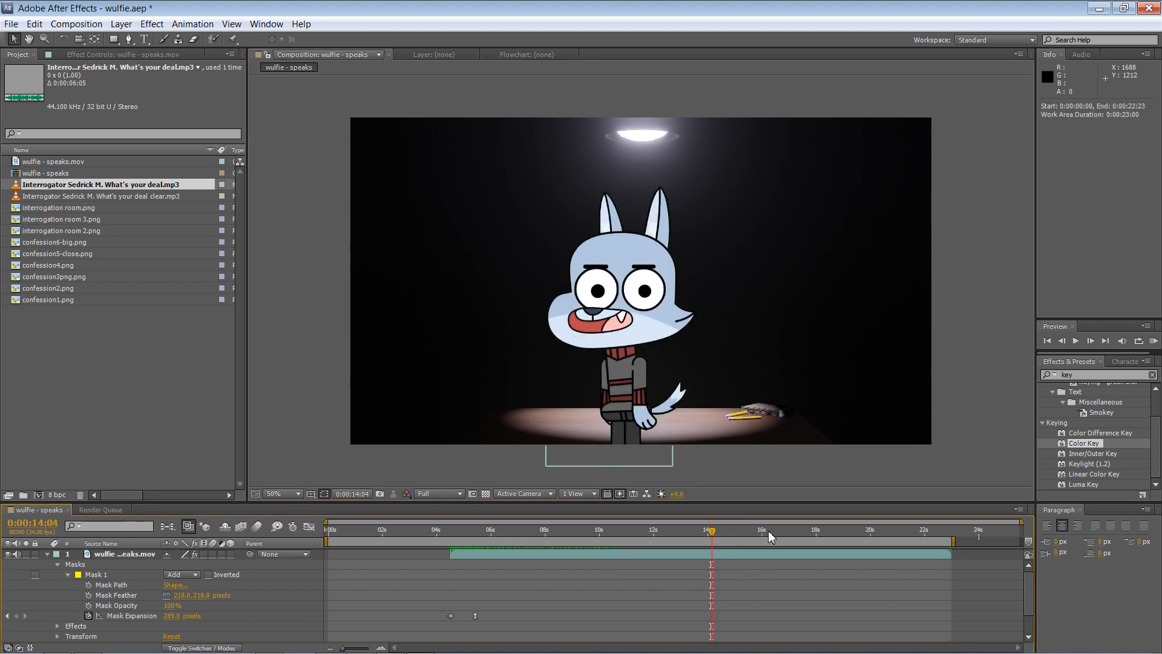
pyautogui.rightClick(799, 540)
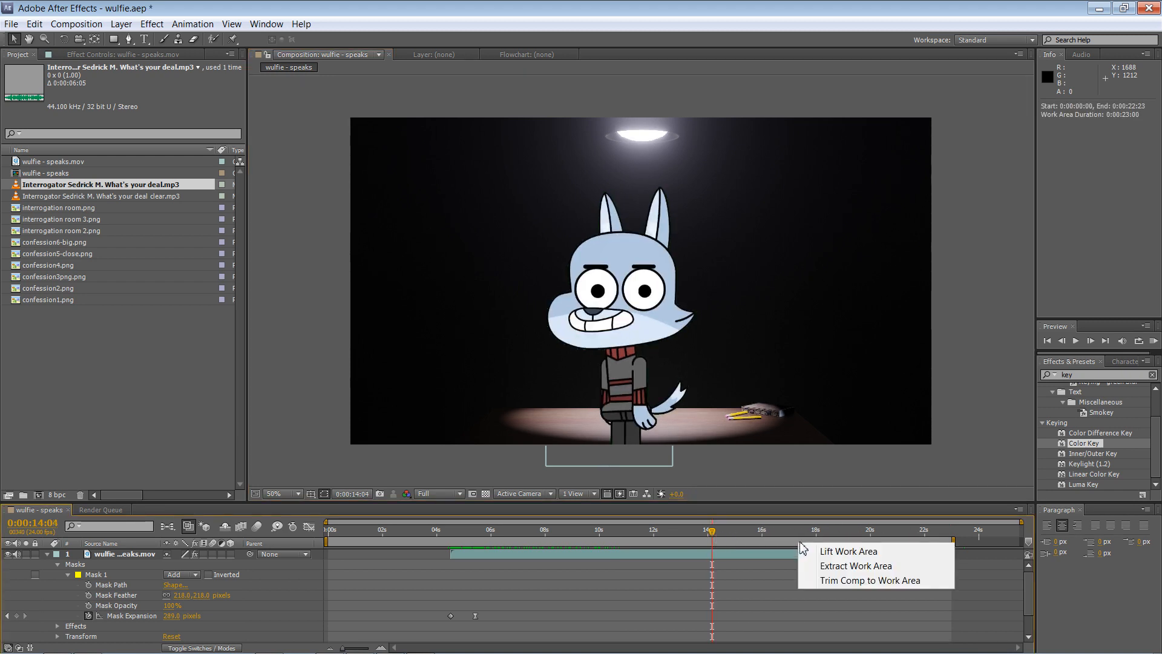
pyautogui.click(824, 581)
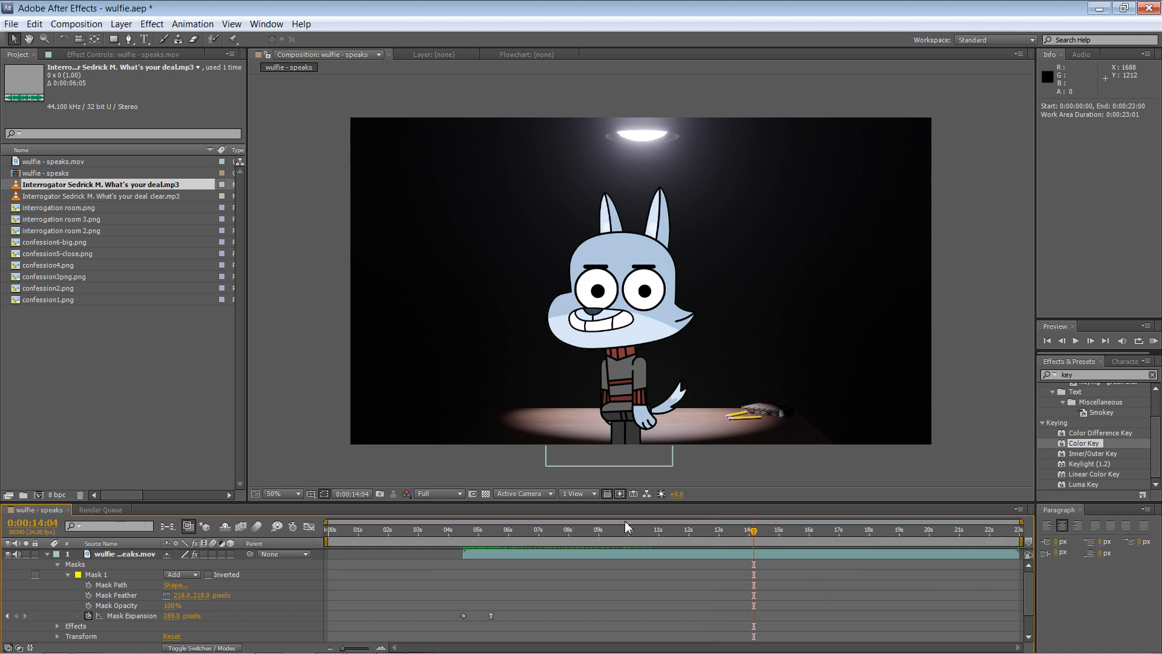
pyautogui.hotkey('ctrl', 'z')
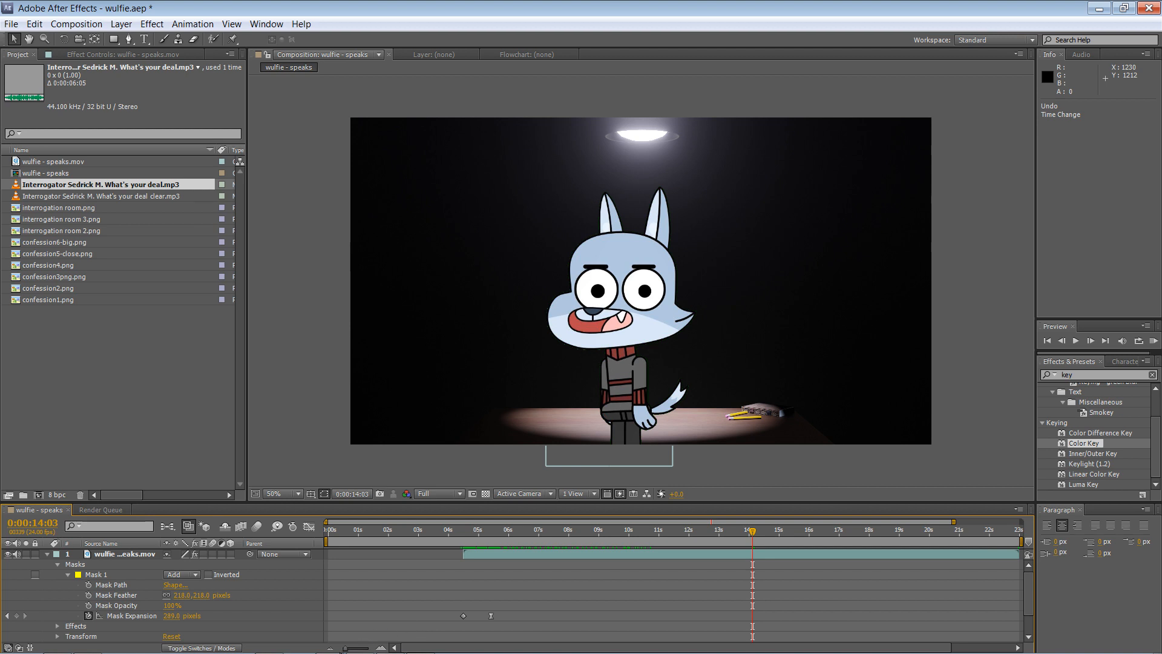
pyautogui.moveTo(348, 649); pyautogui.dragTo(345, 648)
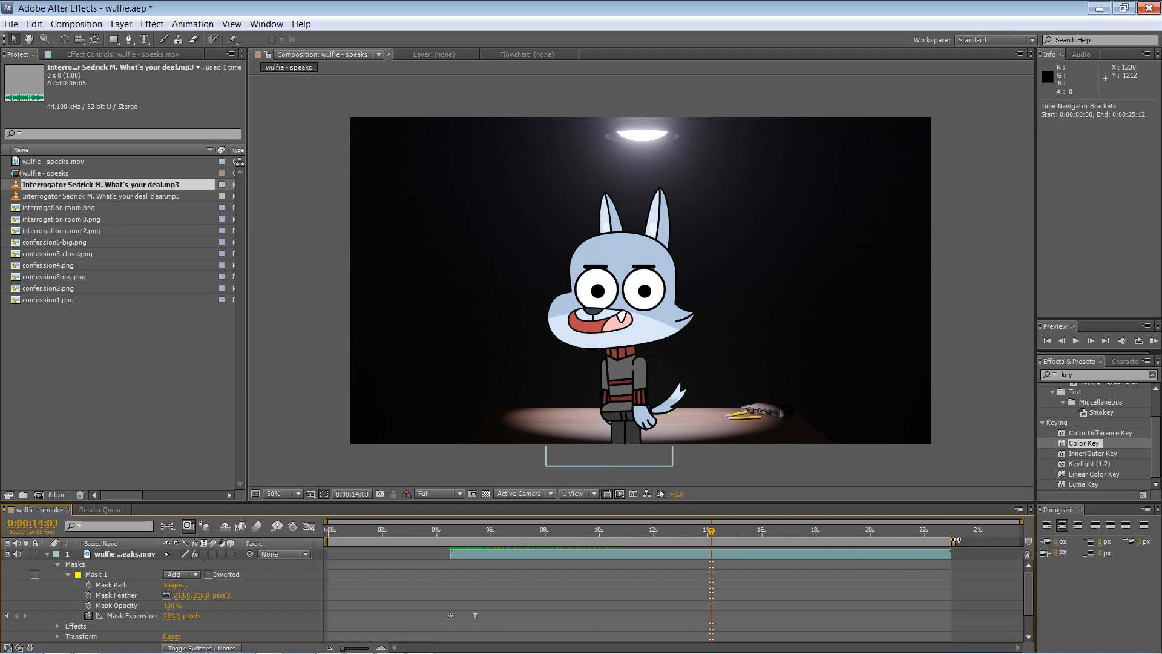
# Trim the composition to the work area running from 0:00:00:00 to 0:00:22:23.
pyautogui.moveTo(955, 540)
pyautogui.mouseDown()
pyautogui.moveTo(983, 540)
pyautogui.moveTo(954, 540)
pyautogui.mouseUp()
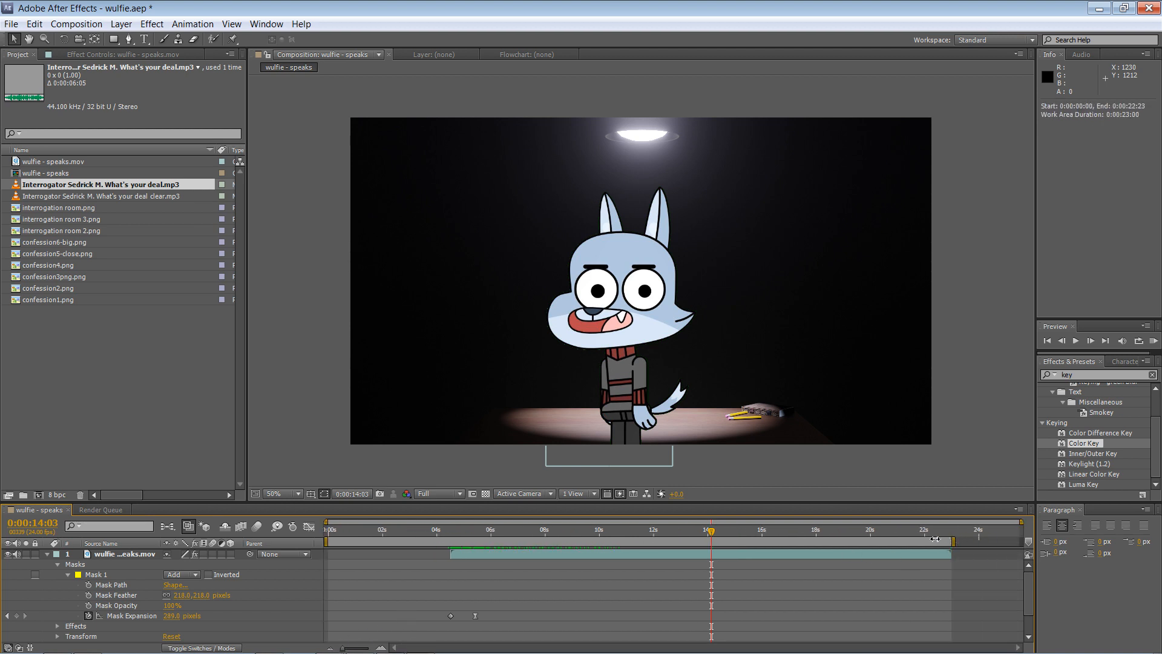
pyautogui.rightClick(854, 541)
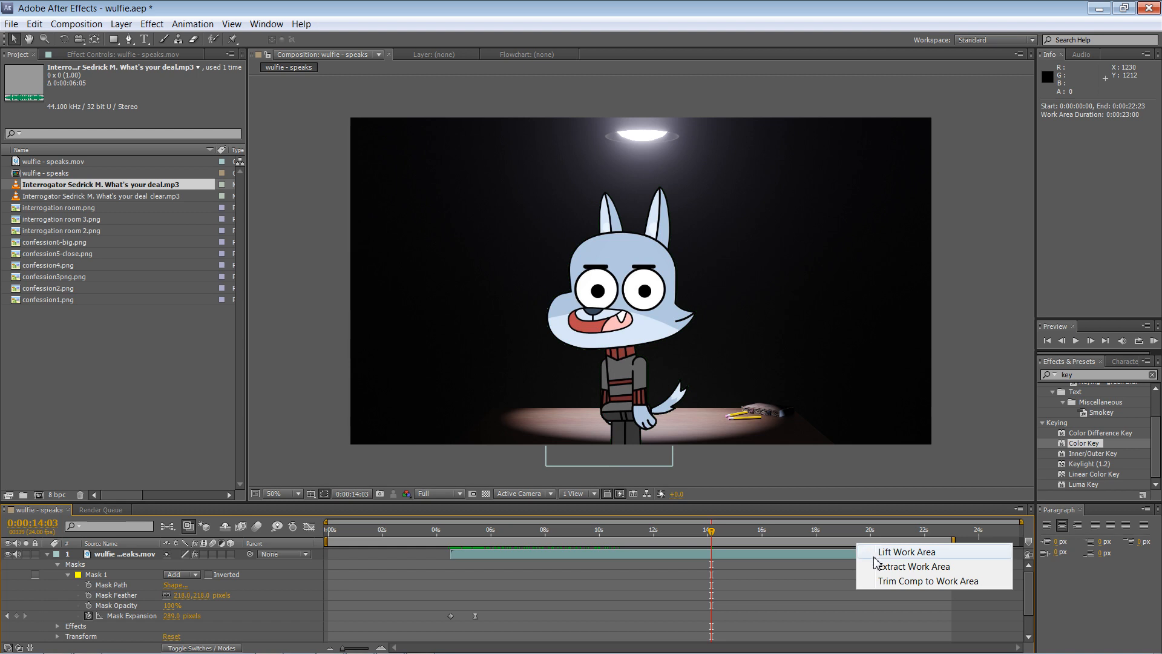
pyautogui.click(896, 582)
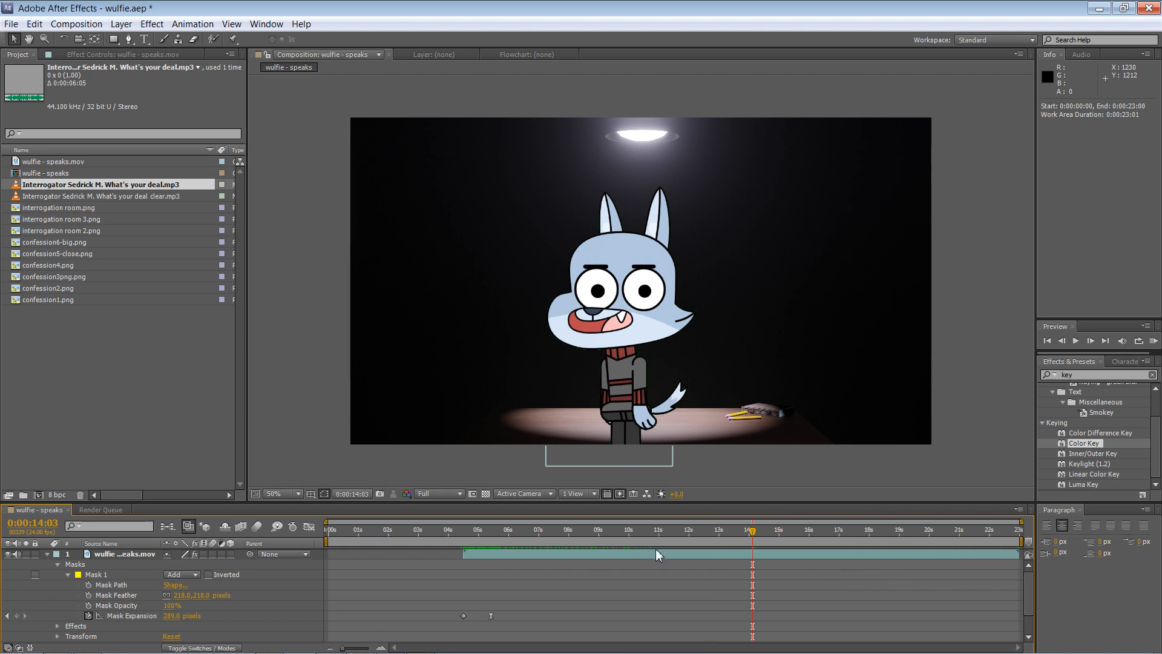
# Collapse the wulfie - speaks.mov layer and pre-compose it as "wulfie top", moving all attributes into the new composition.
pyautogui.moveTo(906, 535); pyautogui.dragTo(463, 524)
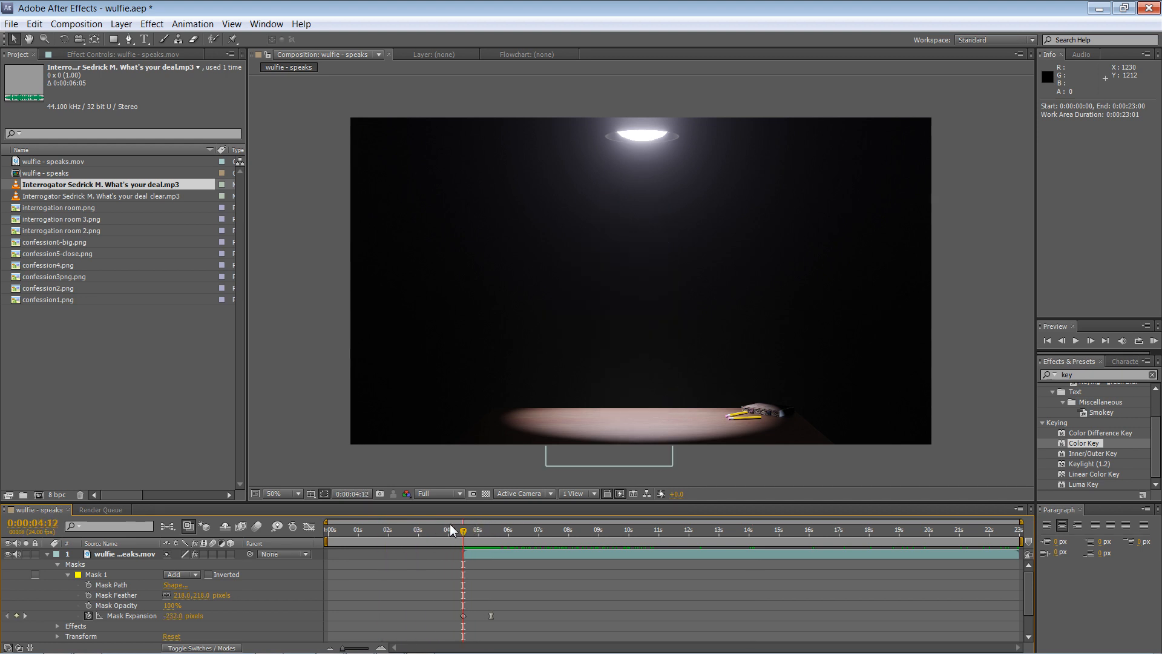
pyautogui.click(47, 554)
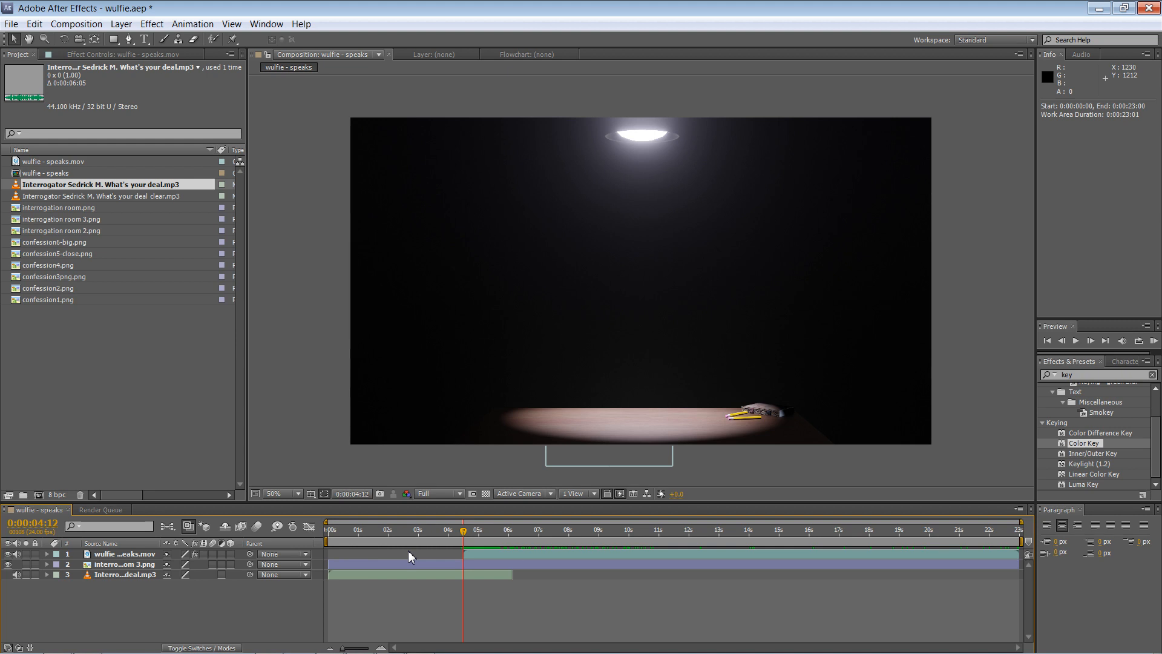
pyautogui.click(147, 553)
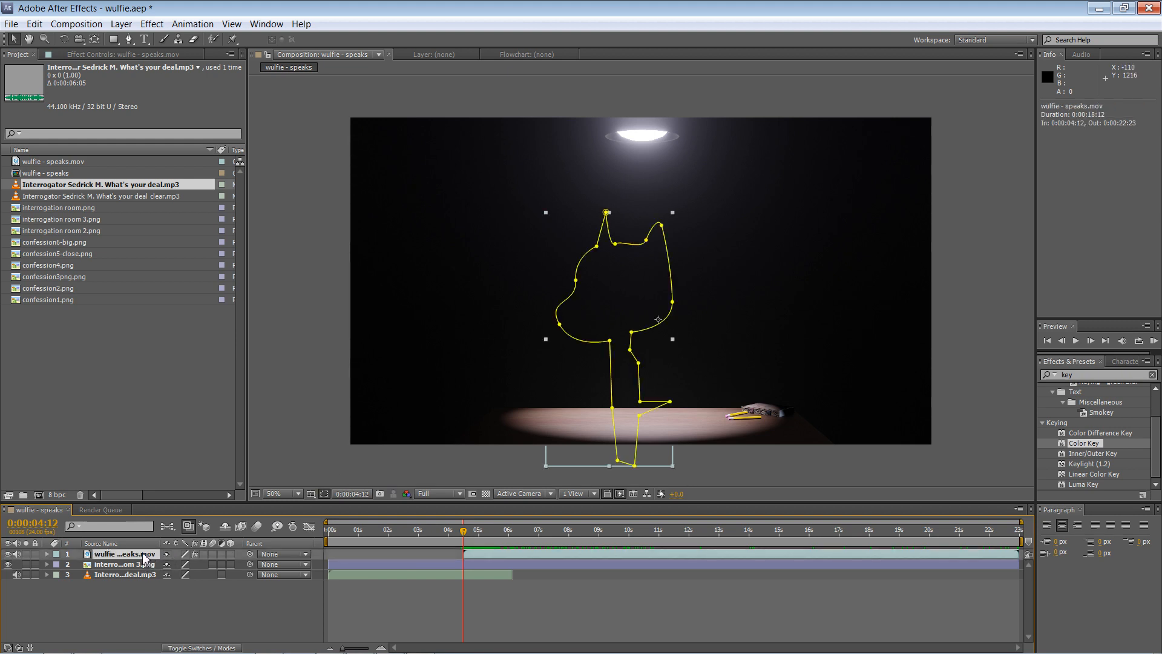
pyautogui.rightClick(143, 554)
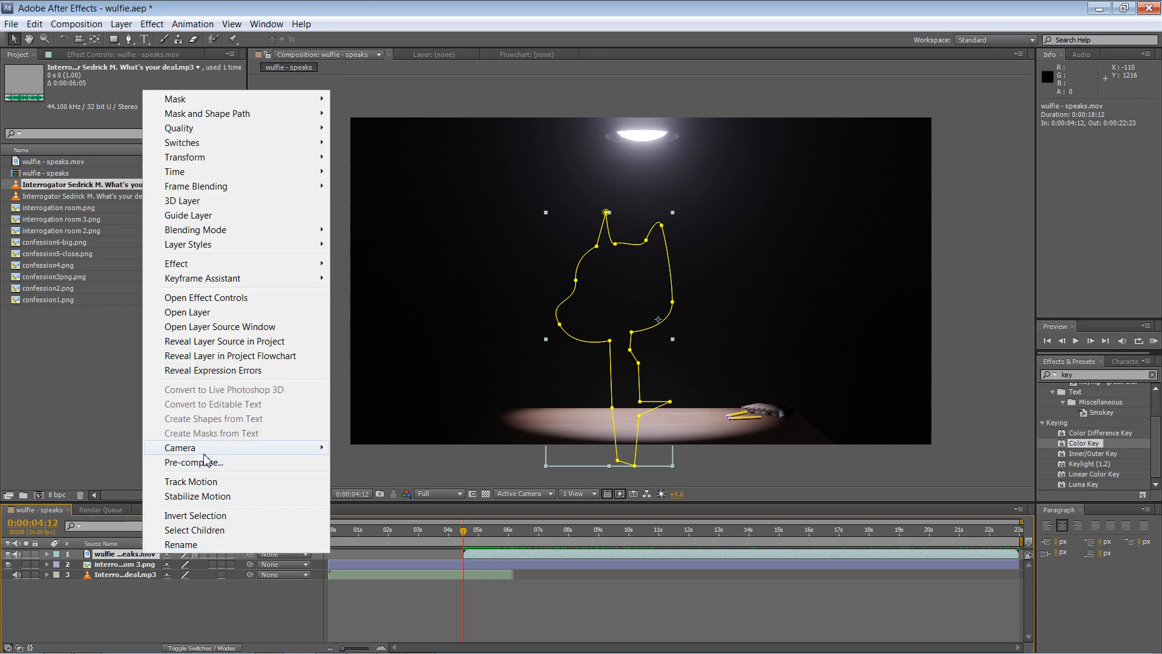
pyautogui.click(236, 464)
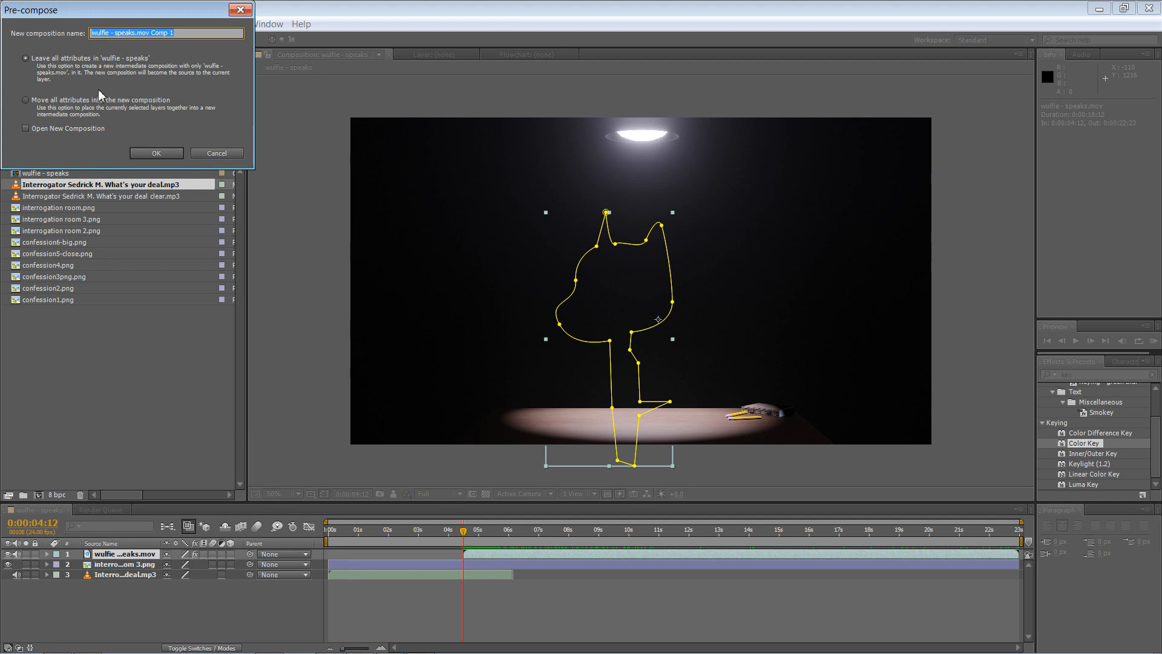
pyautogui.click(42, 100)
pyautogui.click(186, 32)
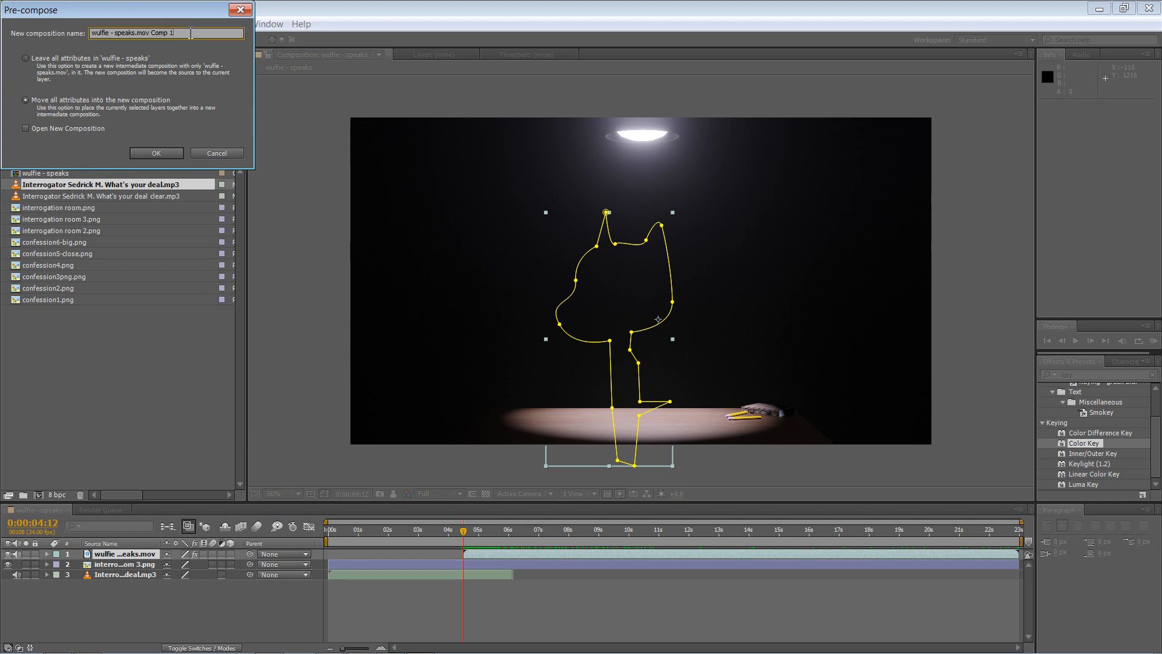
pyautogui.doubleClick(186, 32)
pyautogui.write('wo')
pyautogui.press('BackSpace')
pyautogui.press('BackSpace')
pyautogui.press('Return')
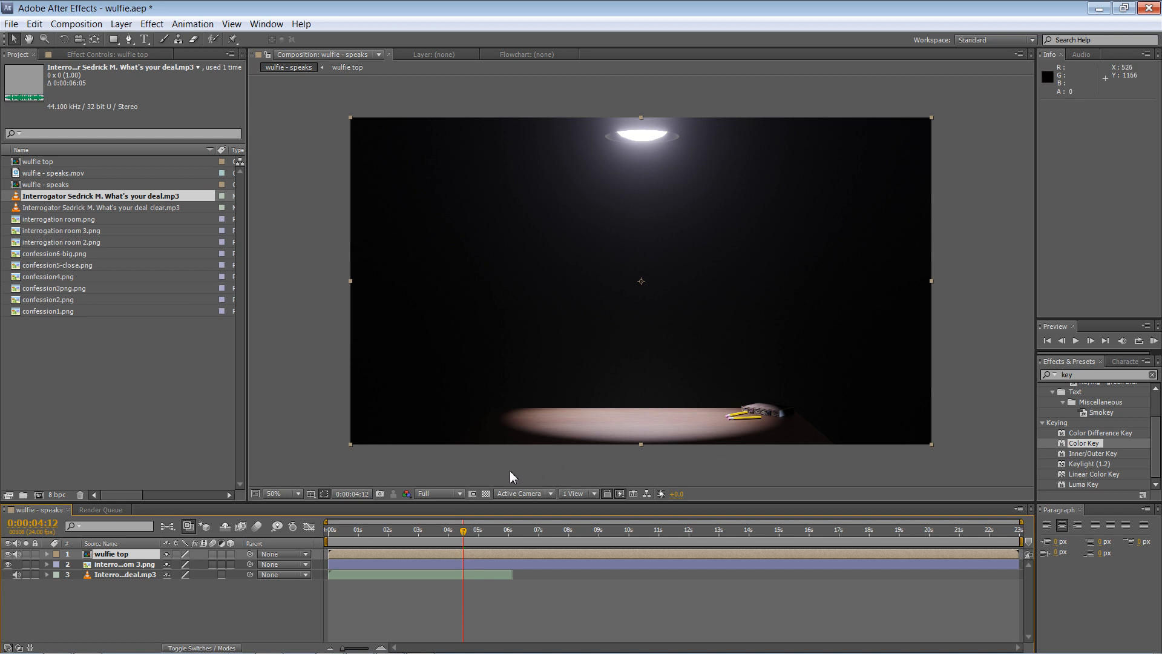
# Scrub the timeline to 0:00:05:02 and back to 0:00:04:14 to check the reveal in the wulfie top layer.
pyautogui.moveTo(343, 531); pyautogui.dragTo(481, 532)
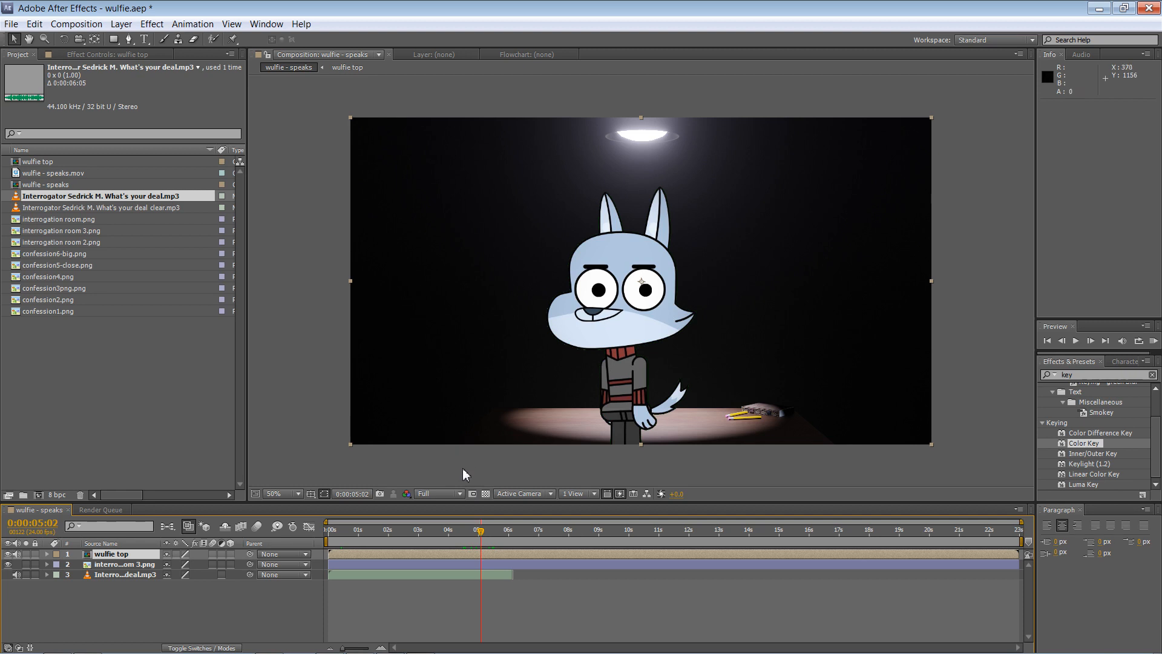
pyautogui.moveTo(480, 530)
pyautogui.mouseDown()
pyautogui.moveTo(327, 535)
pyautogui.moveTo(485, 532)
pyautogui.moveTo(466, 532)
pyautogui.mouseUp()
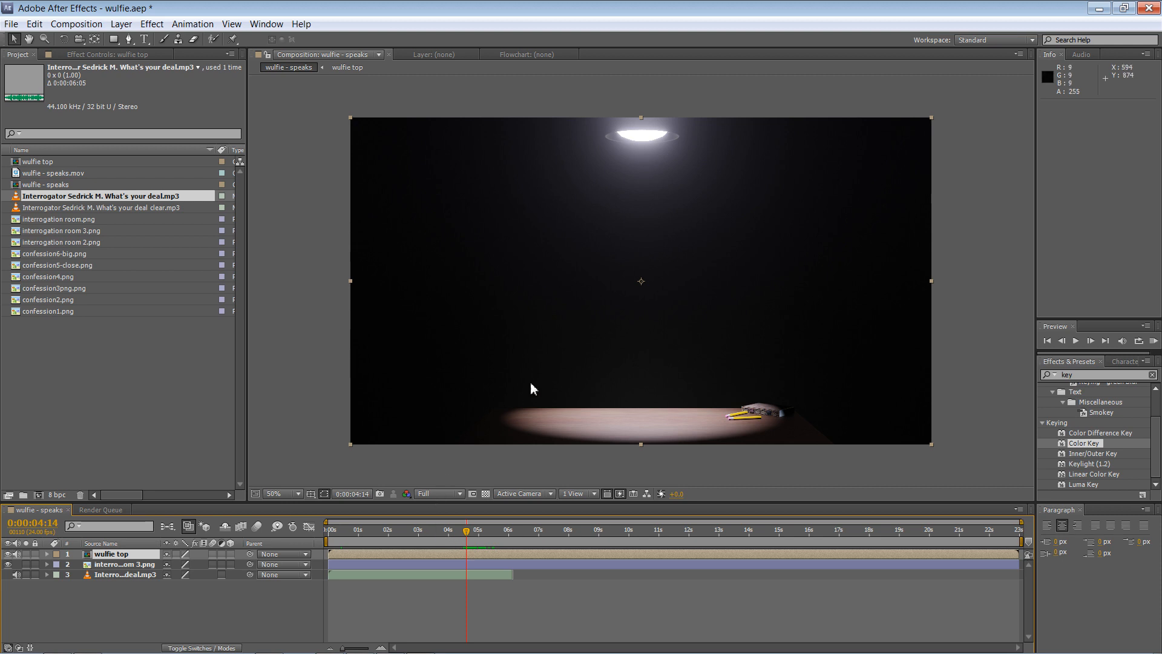
# Add scale keyframes at 100% to the wulfie top layer at 0:00:04:14 and 0:00:05:04.
pyautogui.hotkey('alt', 'shift', 's')
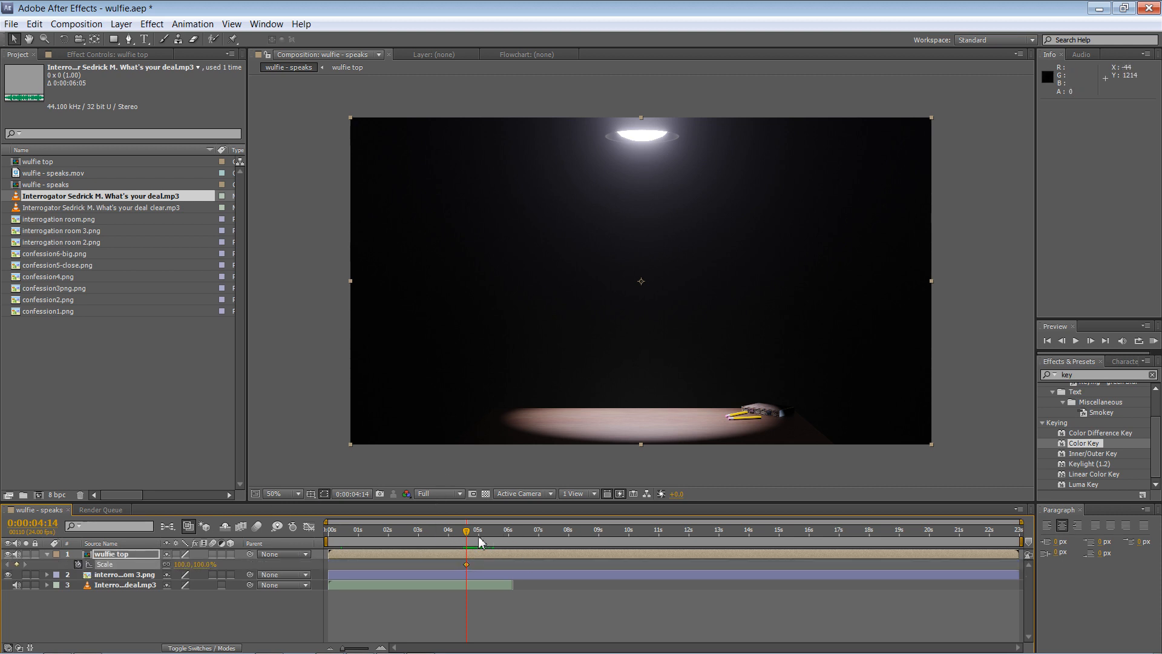
pyautogui.moveTo(478, 533); pyautogui.dragTo(484, 536)
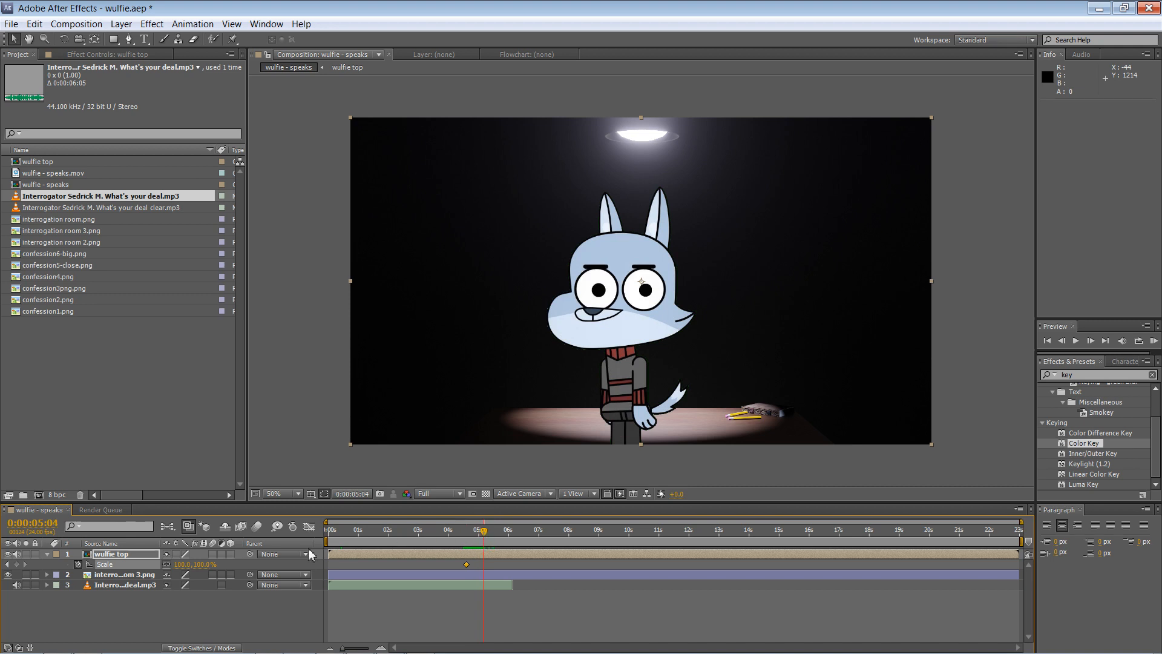
pyautogui.click(17, 564)
# At the 0:00:04:14 keyframe, scale the wulfie top layer down to about 95%.
pyautogui.moveTo(484, 534); pyautogui.dragTo(466, 534)
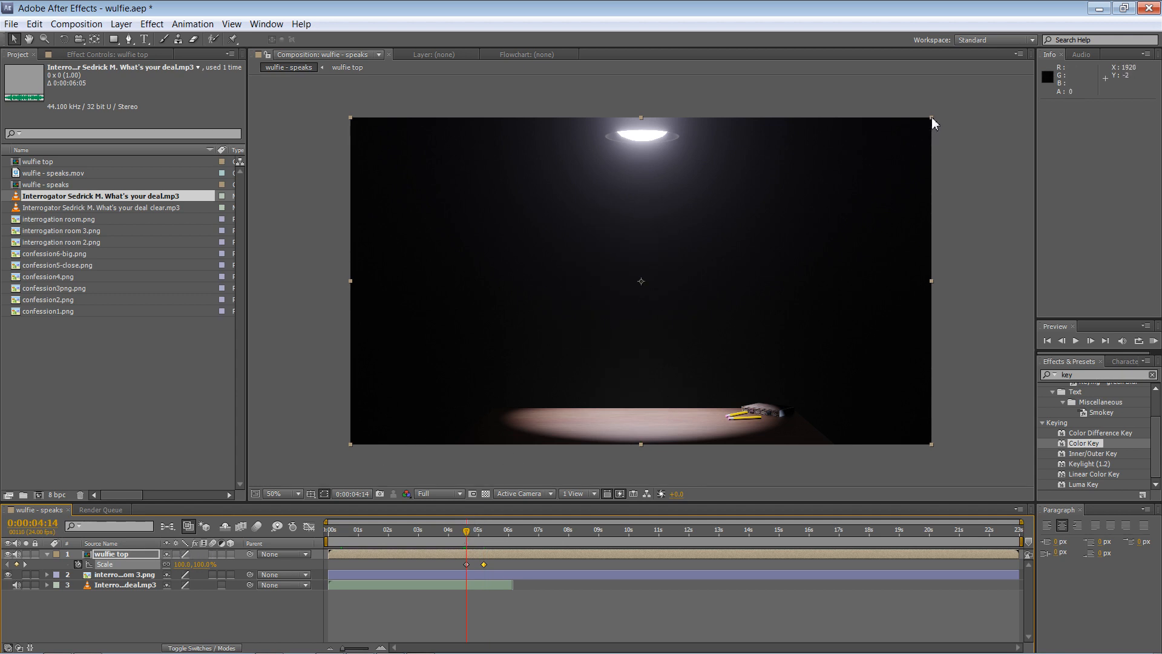
pyautogui.moveTo(931, 117); pyautogui.dragTo(899, 158)
pyautogui.moveTo(469, 536)
pyautogui.mouseDown()
pyautogui.moveTo(480, 536)
pyautogui.moveTo(468, 536)
pyautogui.mouseUp()
pyautogui.moveTo(387, 140); pyautogui.dragTo(378, 133)
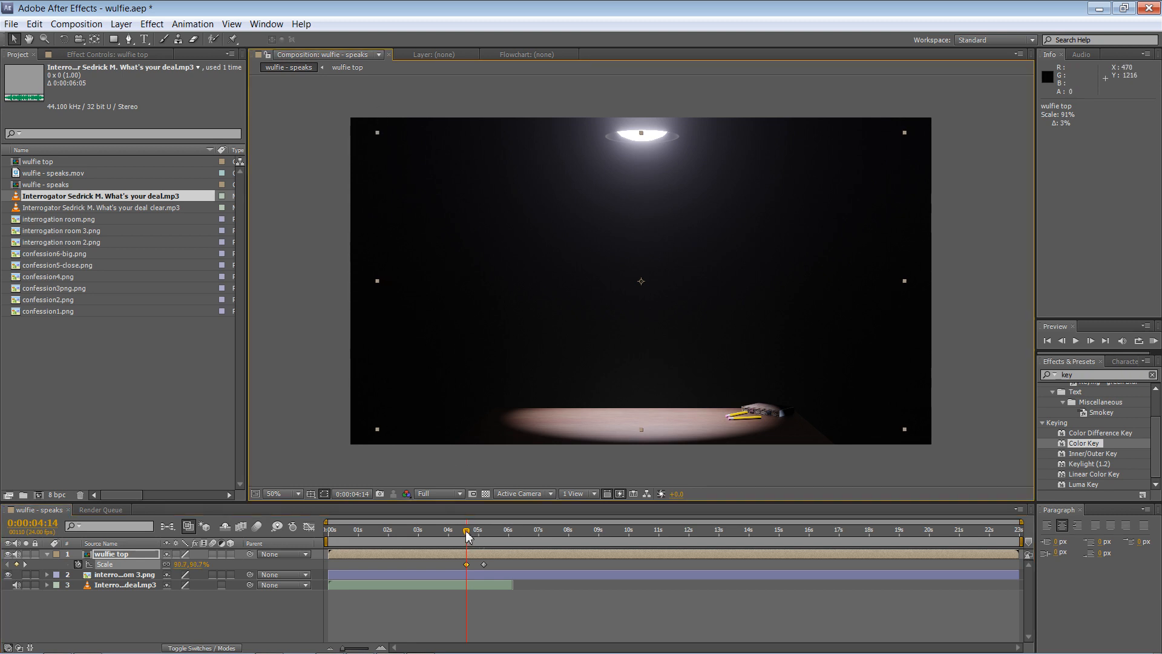
pyautogui.moveTo(468, 535)
pyautogui.mouseDown()
pyautogui.moveTo(493, 536)
pyautogui.moveTo(467, 535)
pyautogui.mouseUp()
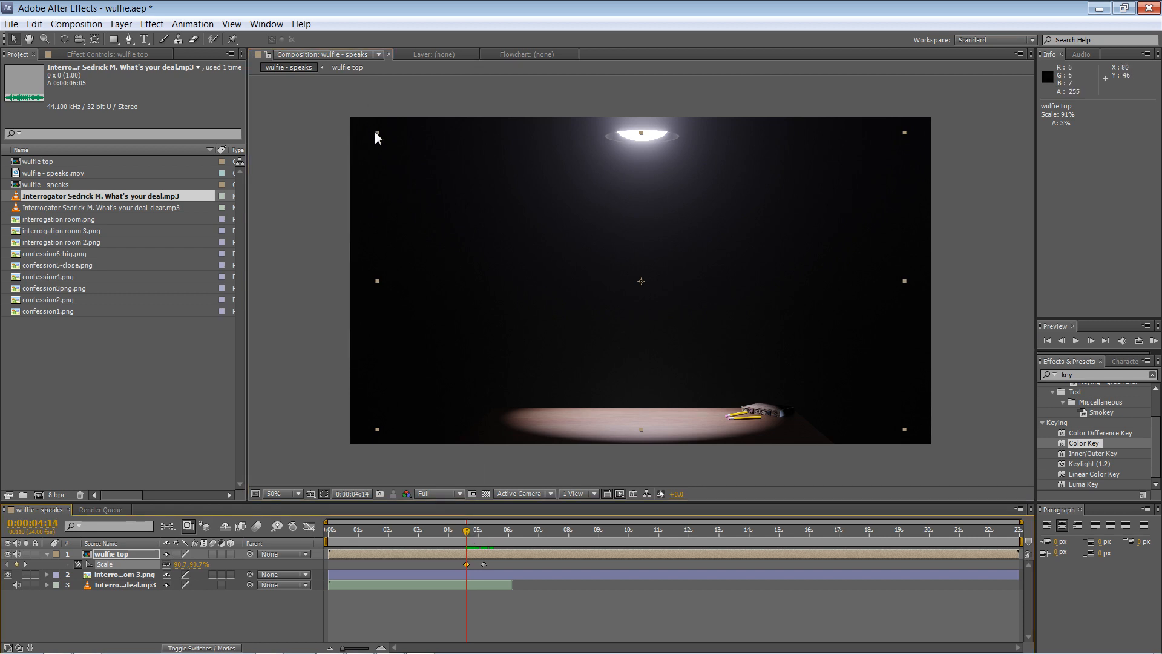
pyautogui.moveTo(376, 132); pyautogui.dragTo(366, 127)
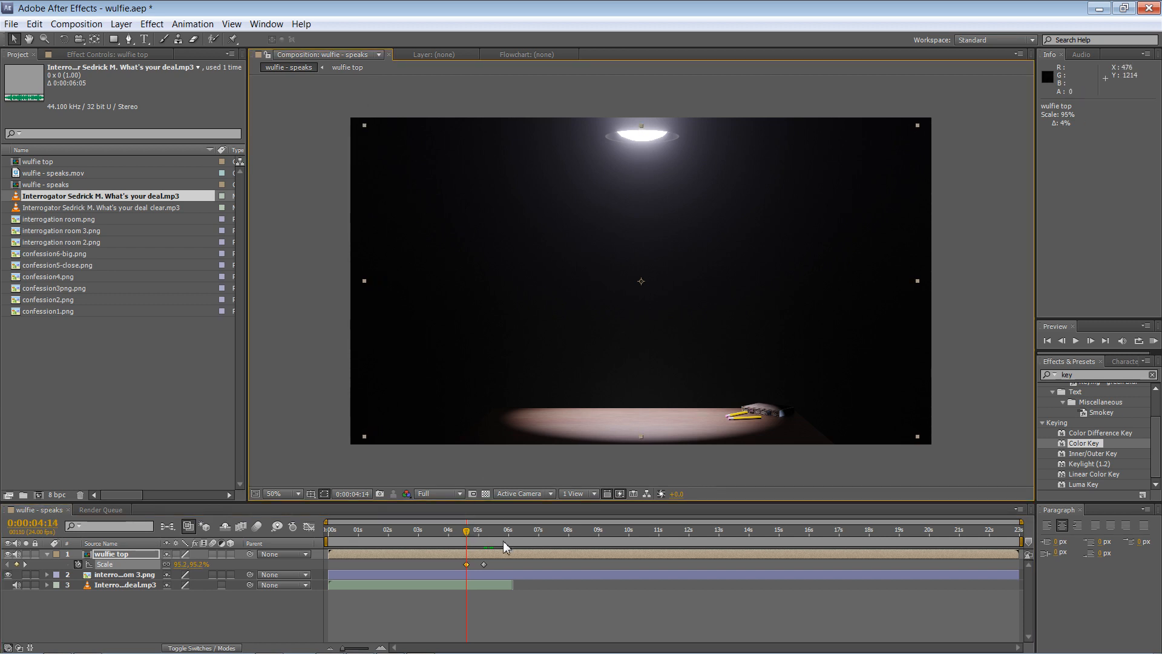
# Apply Easy Ease to the wulfie top layer's scale keyframe at 0:00:05:04.
pyautogui.moveTo(468, 533); pyautogui.dragTo(485, 535)
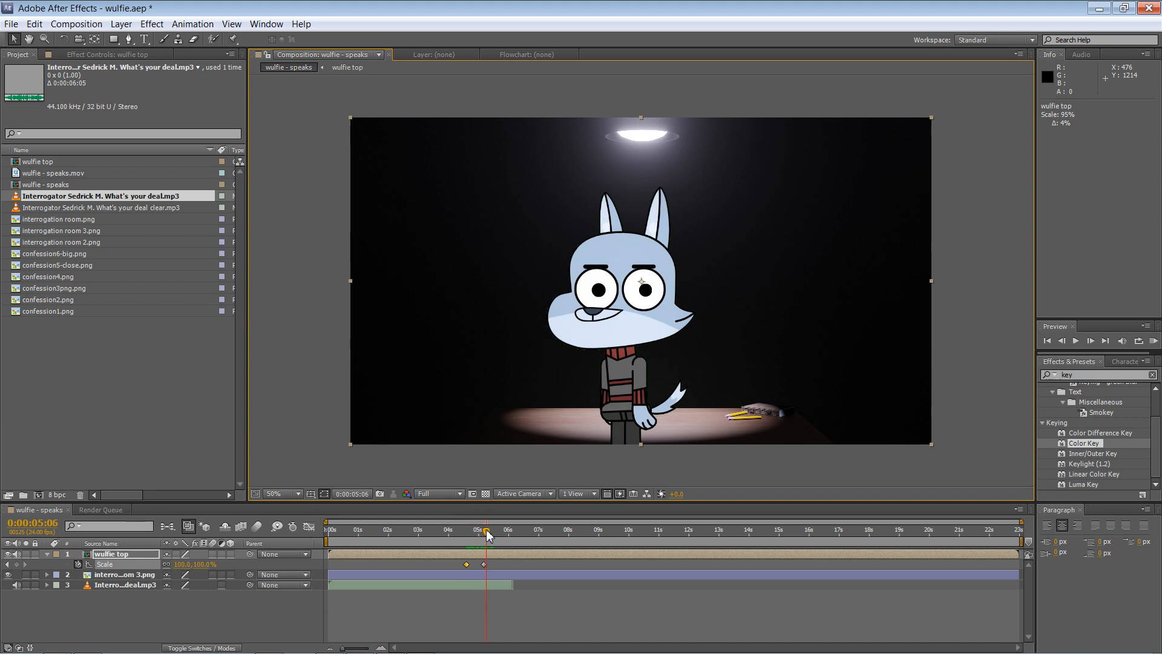
pyautogui.click(485, 565)
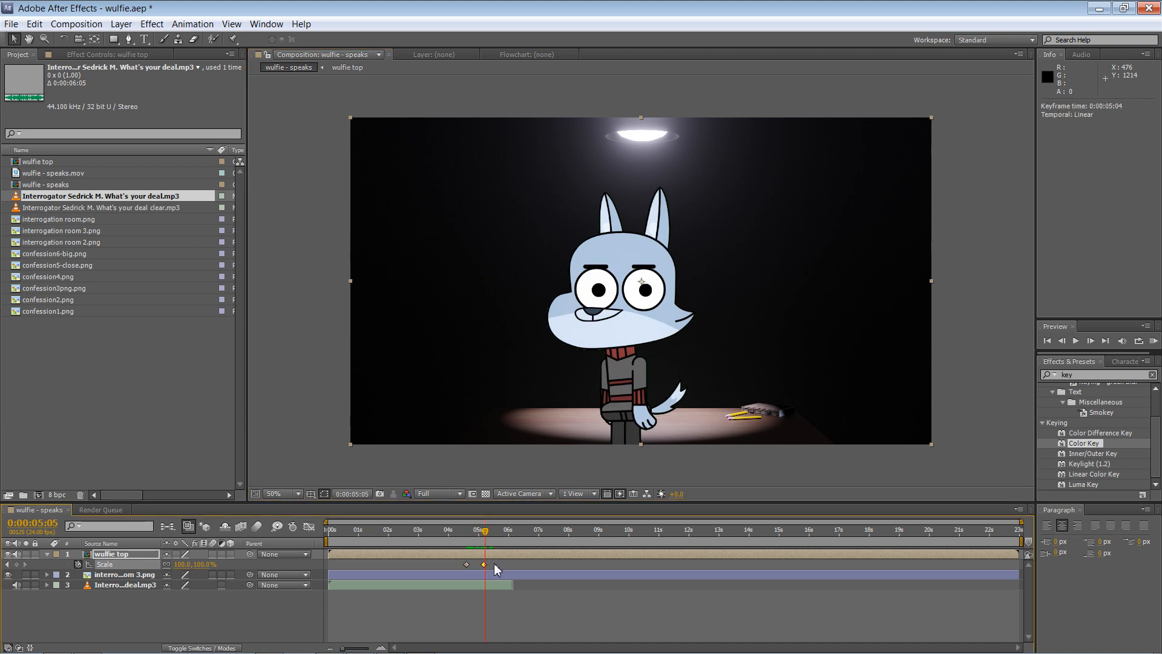
pyautogui.moveTo(486, 533)
pyautogui.mouseDown()
pyautogui.moveTo(467, 533)
pyautogui.moveTo(490, 541)
pyautogui.mouseUp()
pyautogui.click(988, 245)
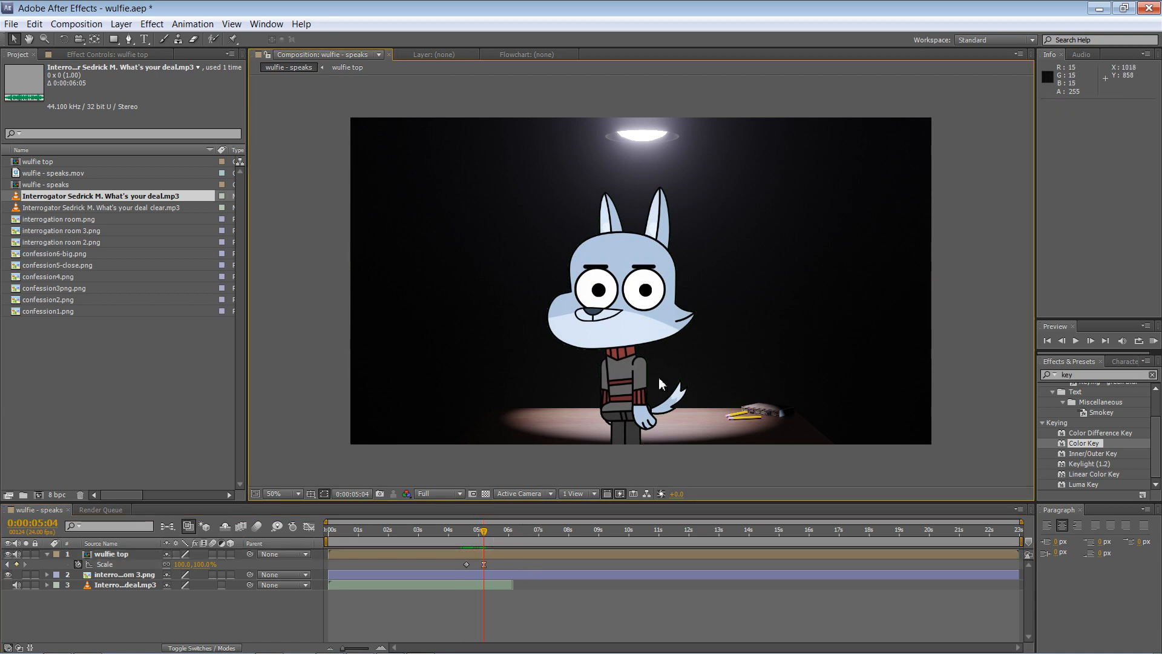
# Draw a rectangular mask on the wulfie top layer around the character, with its lower edge along the table's back edge.
pyautogui.click(130, 555)
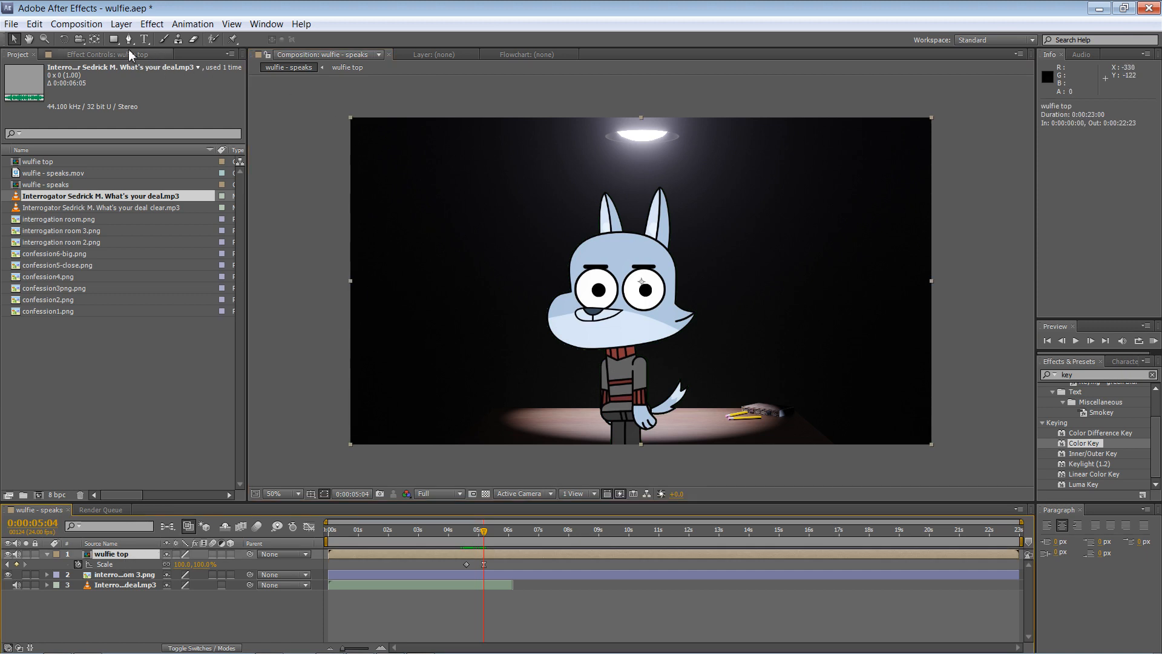
pyautogui.click(113, 39)
pyautogui.moveTo(340, 115)
pyautogui.mouseDown()
pyautogui.moveTo(428, 198)
pyautogui.moveTo(825, 319)
pyautogui.moveTo(864, 345)
pyautogui.moveTo(855, 384)
pyautogui.moveTo(825, 410)
pyautogui.mouseUp()
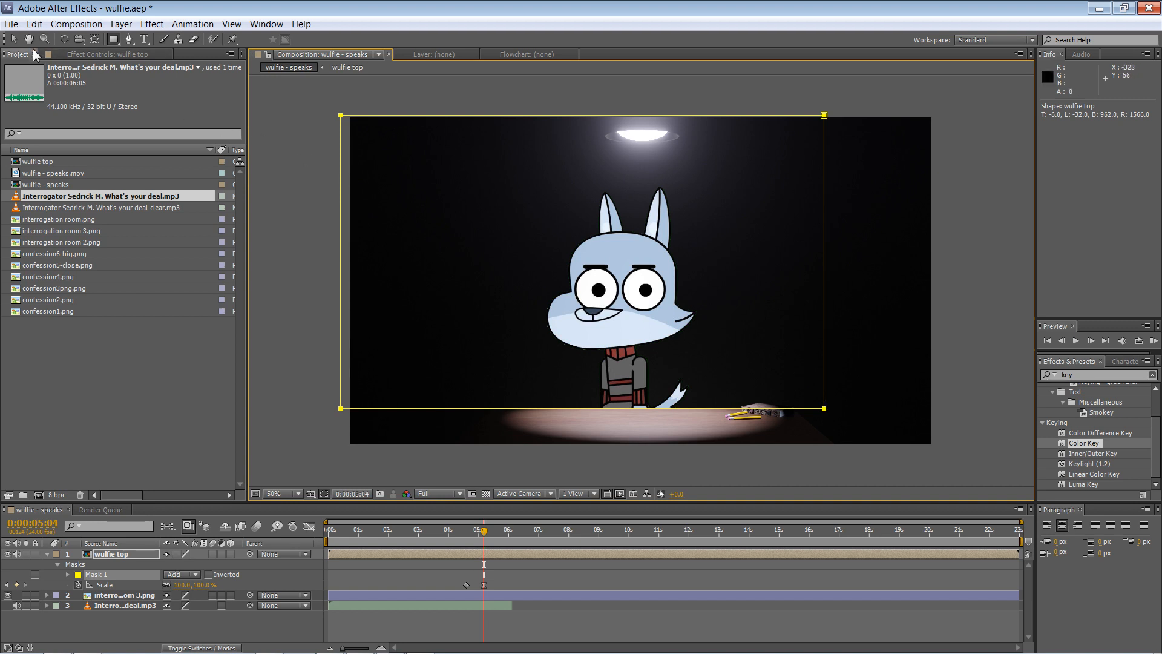
pyautogui.click(13, 38)
pyautogui.click(492, 241)
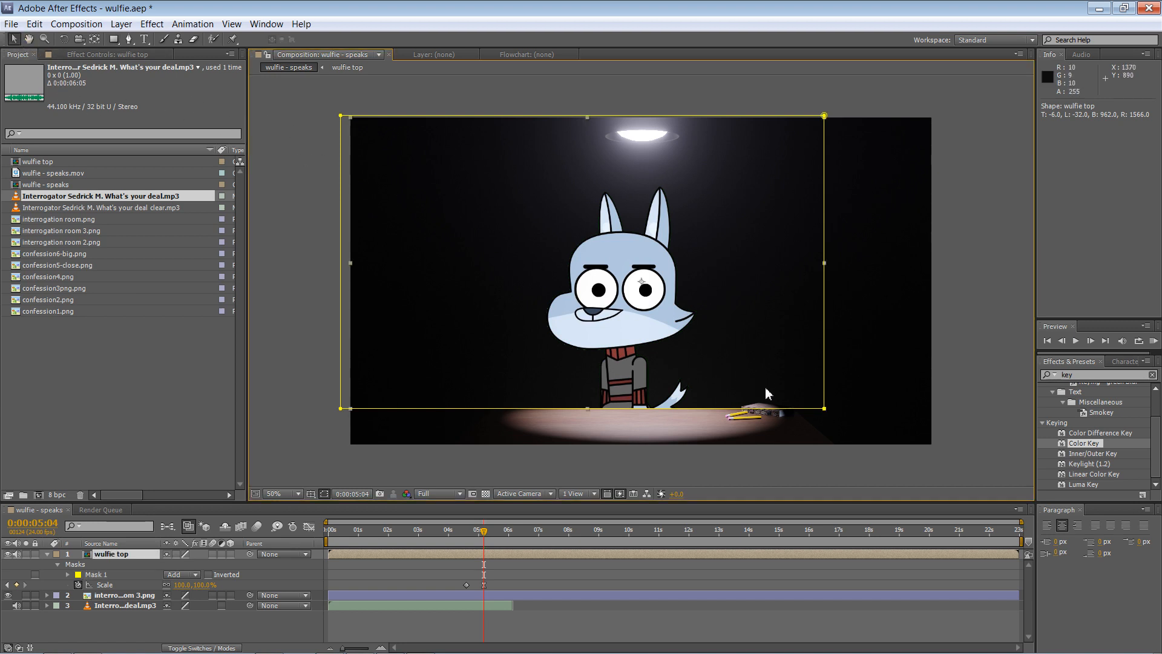
pyautogui.click(990, 278)
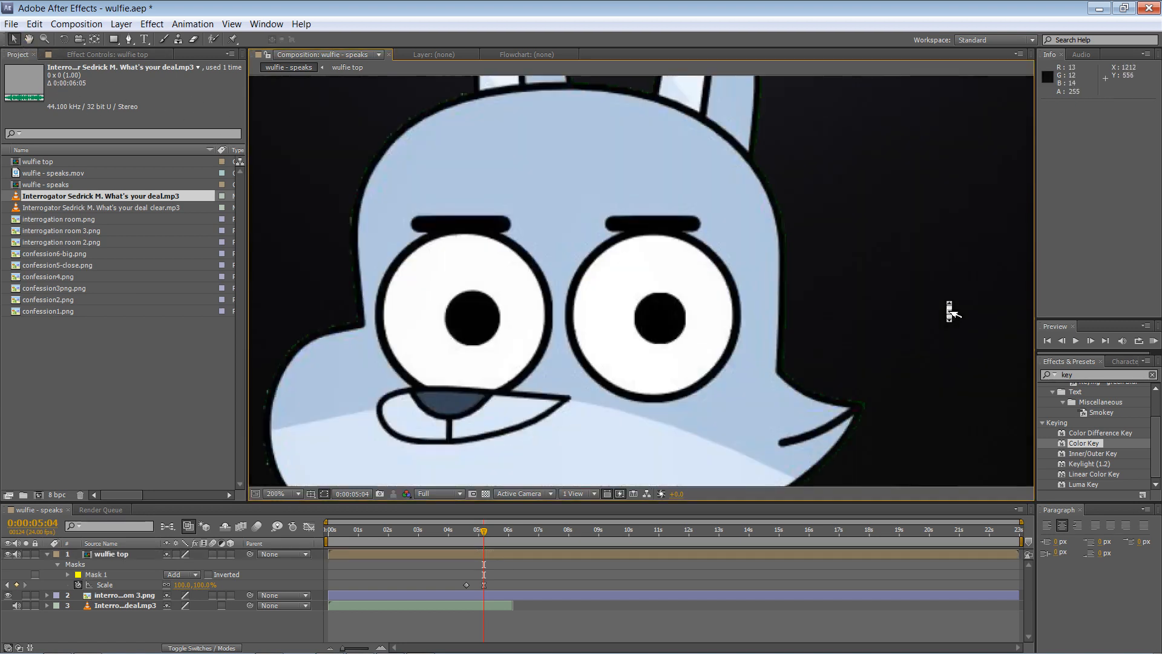
# Raise the mask's lower edge slightly to meet the table's back edge, keeping it level at about 99.8% height.
pyautogui.scroll(2, 780, 311)
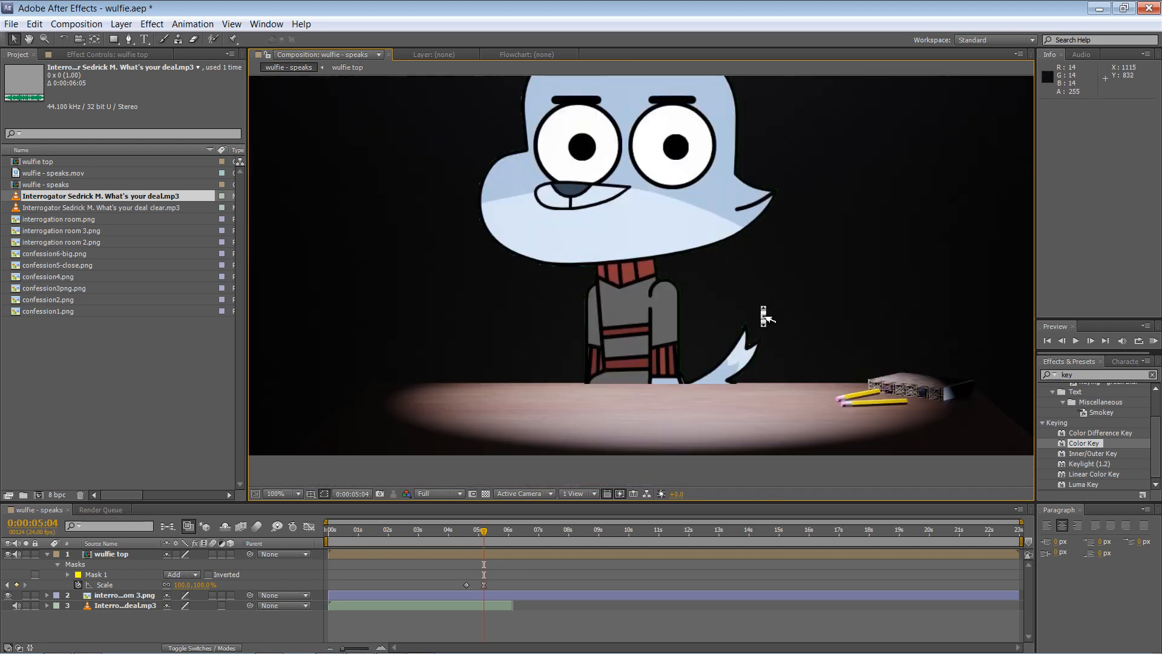
pyautogui.click(724, 382)
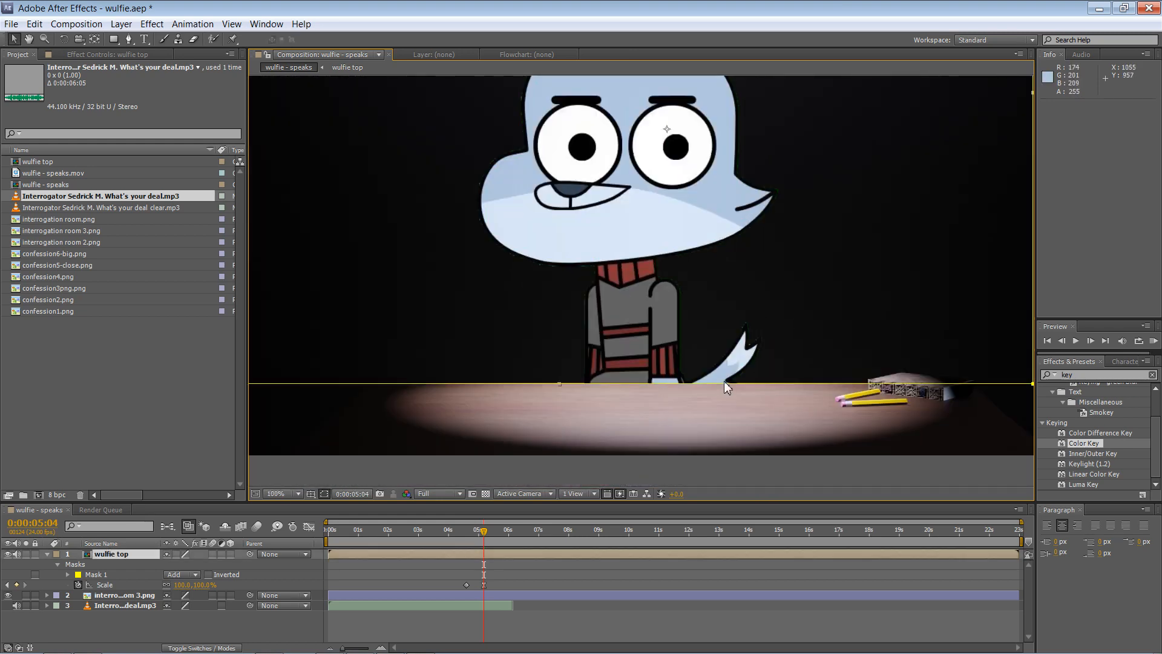
pyautogui.click(560, 384)
pyautogui.click(548, 381)
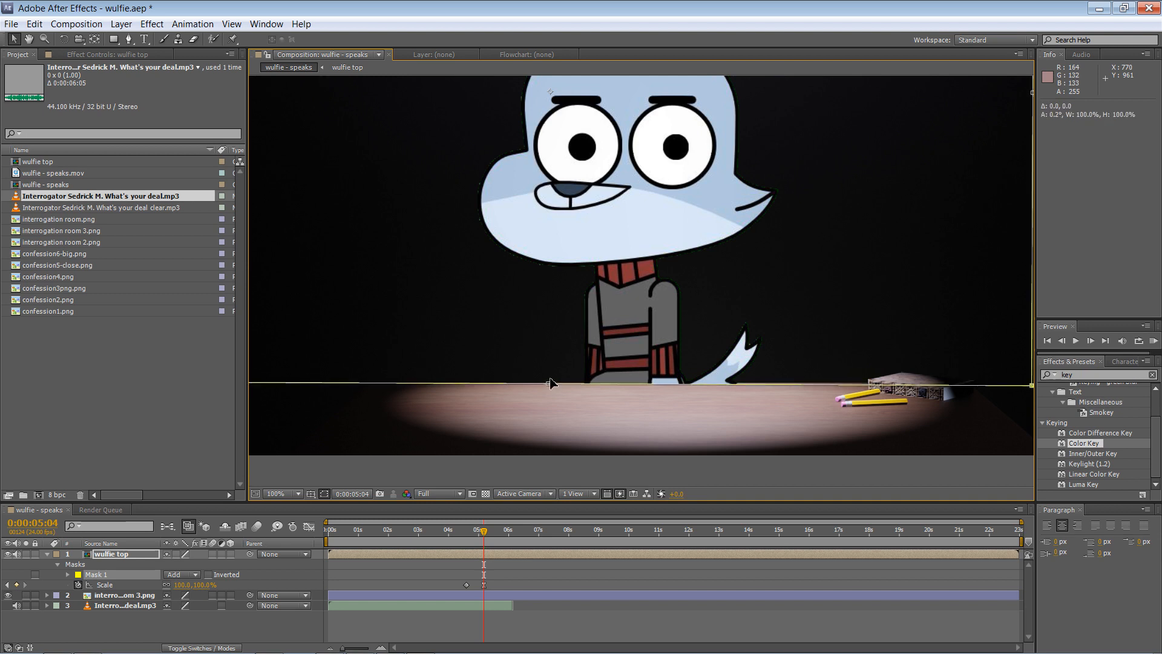
pyautogui.hotkey('ctrl', 'z')
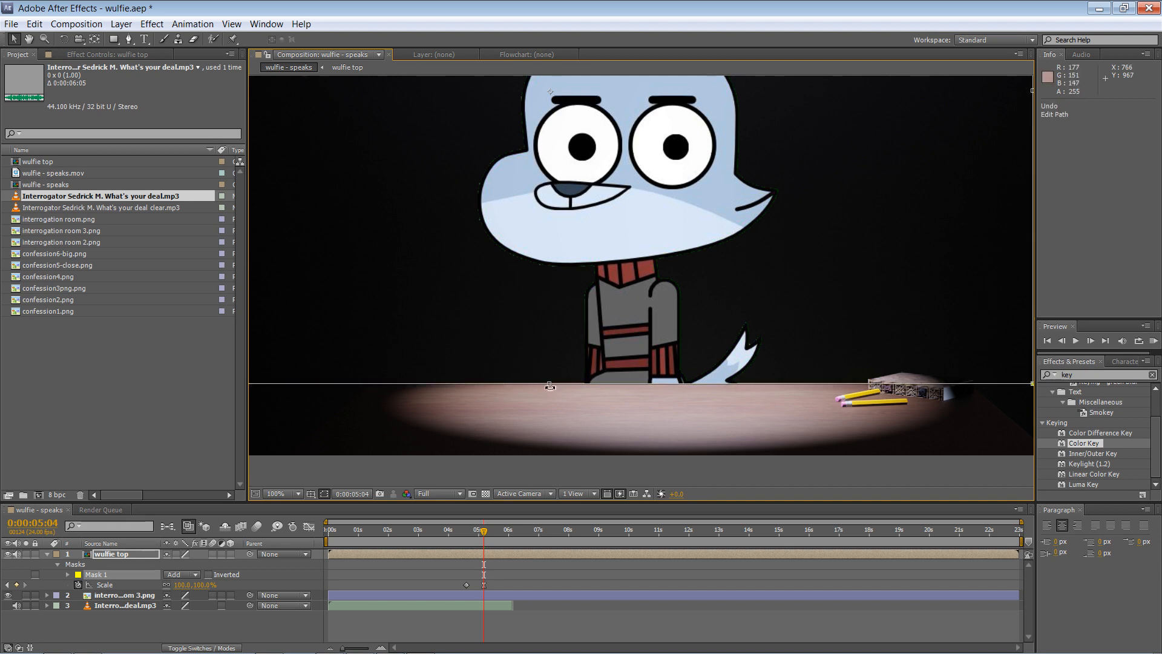
pyautogui.moveTo(549, 384); pyautogui.dragTo(550, 386)
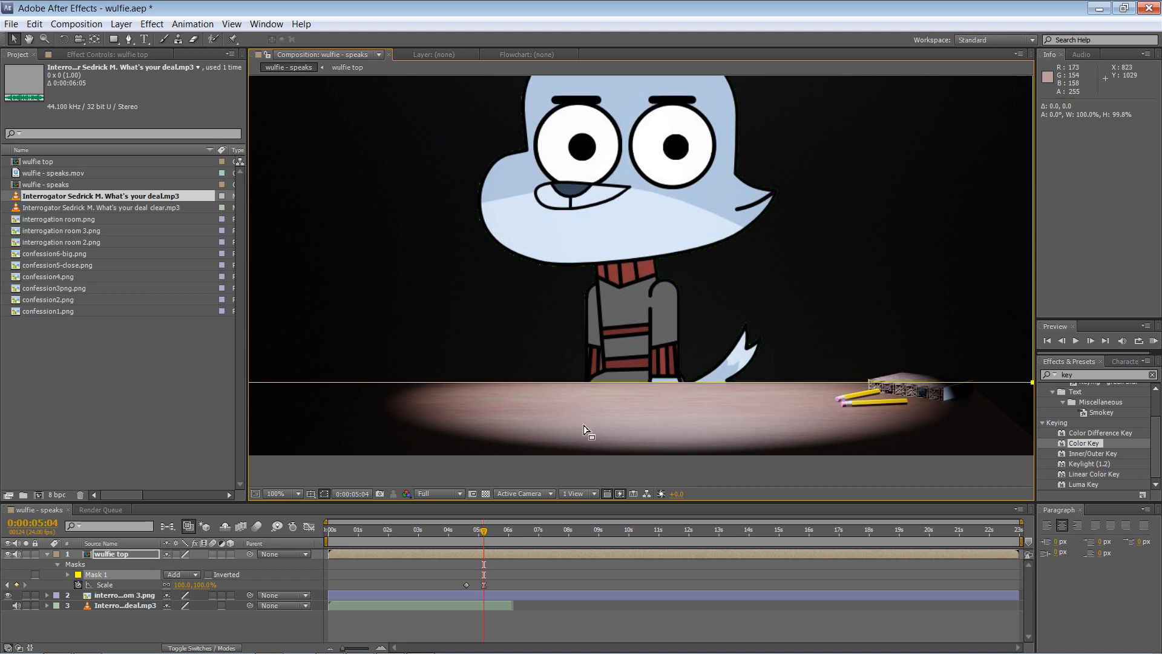
# Try nudging the interrogation room 3.png background vertically by one pixel to line up the table with the character's cutoff.
pyautogui.click(633, 429)
pyautogui.click(641, 437)
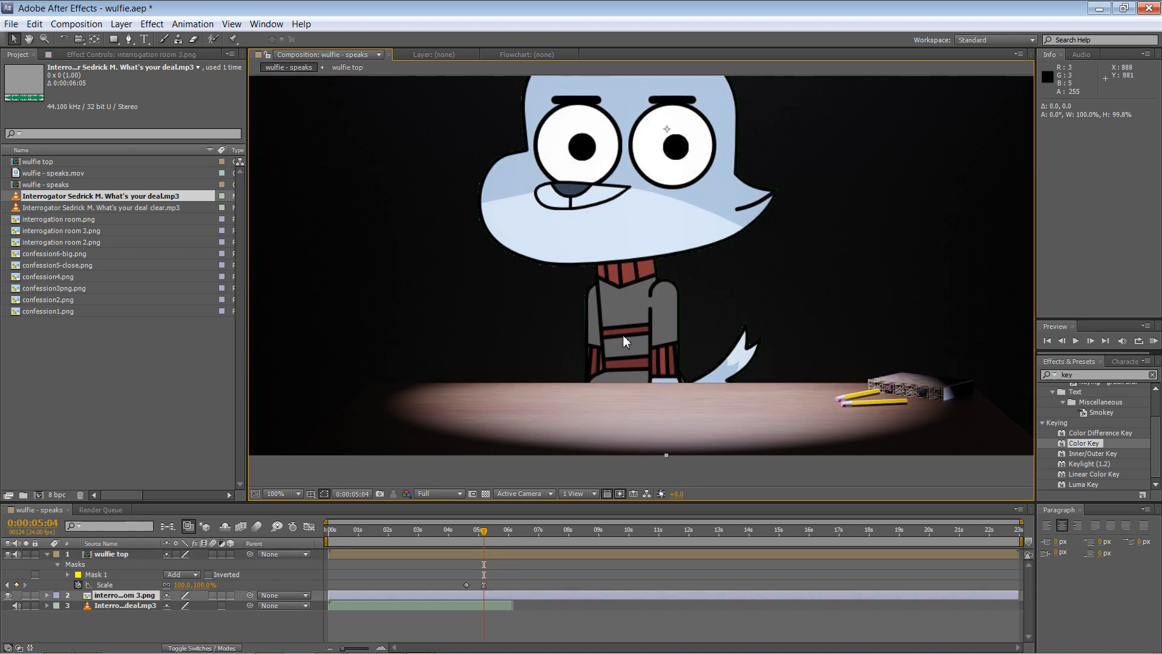
pyautogui.press('Down')
pyautogui.press('Up')
pyautogui.press('Up')
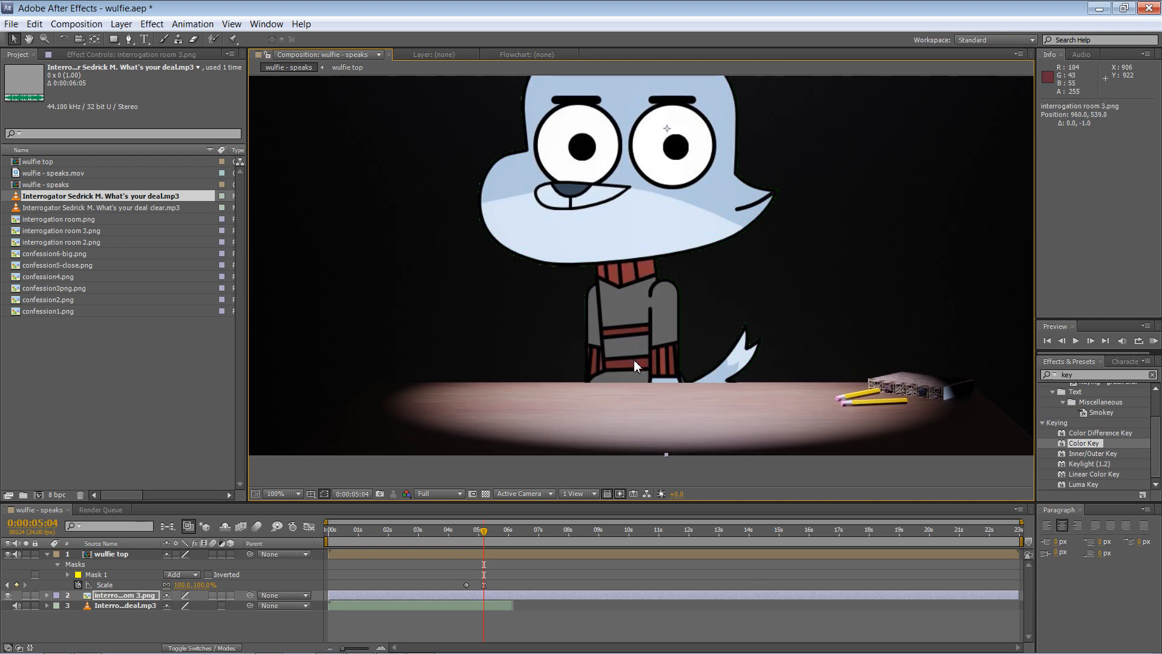
pyautogui.press('Down')
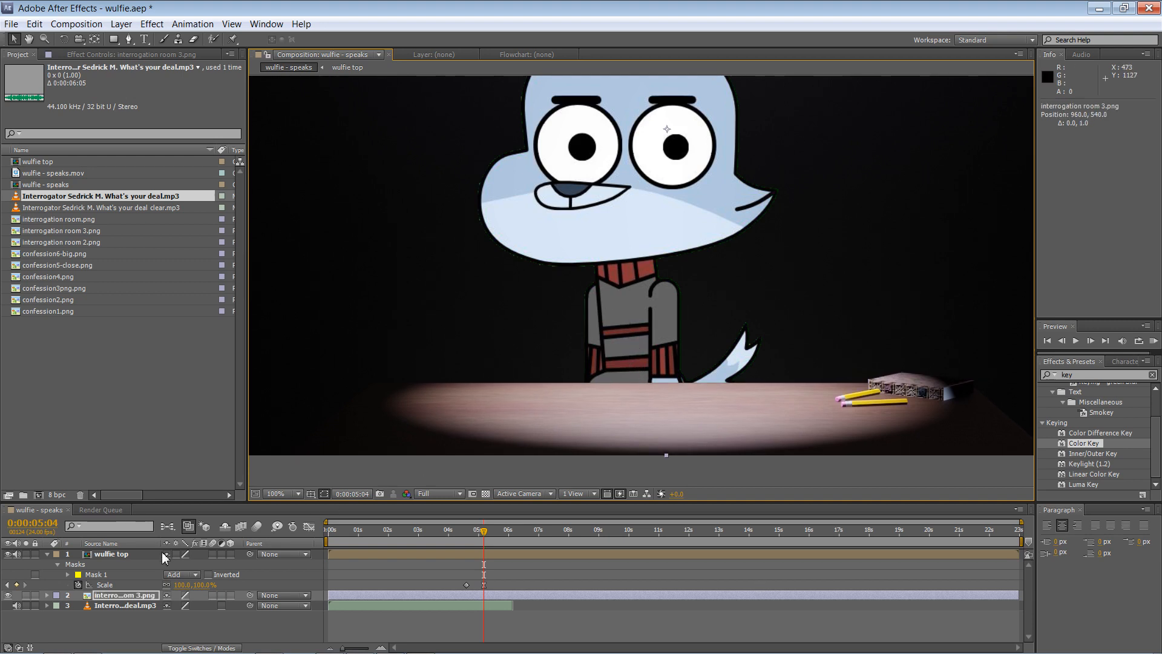
# Nudge the wulfie top layer and the interrogation room 3.png background down one pixel to position 960.0, 541.0.
pyautogui.click(140, 555)
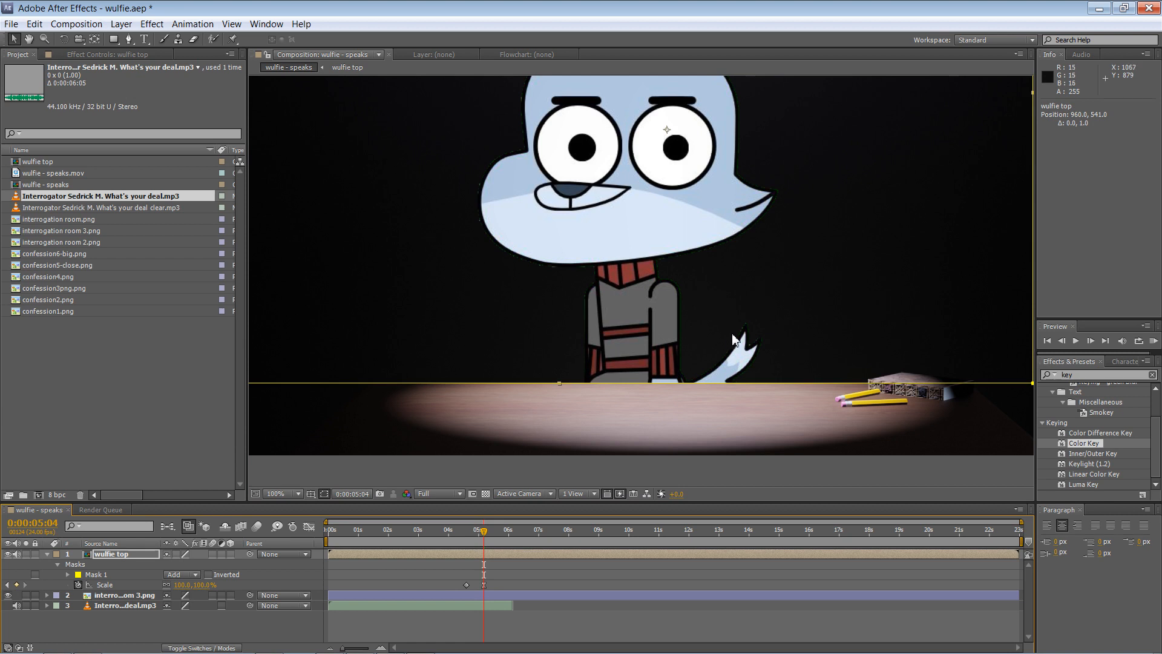
pyautogui.click(749, 418)
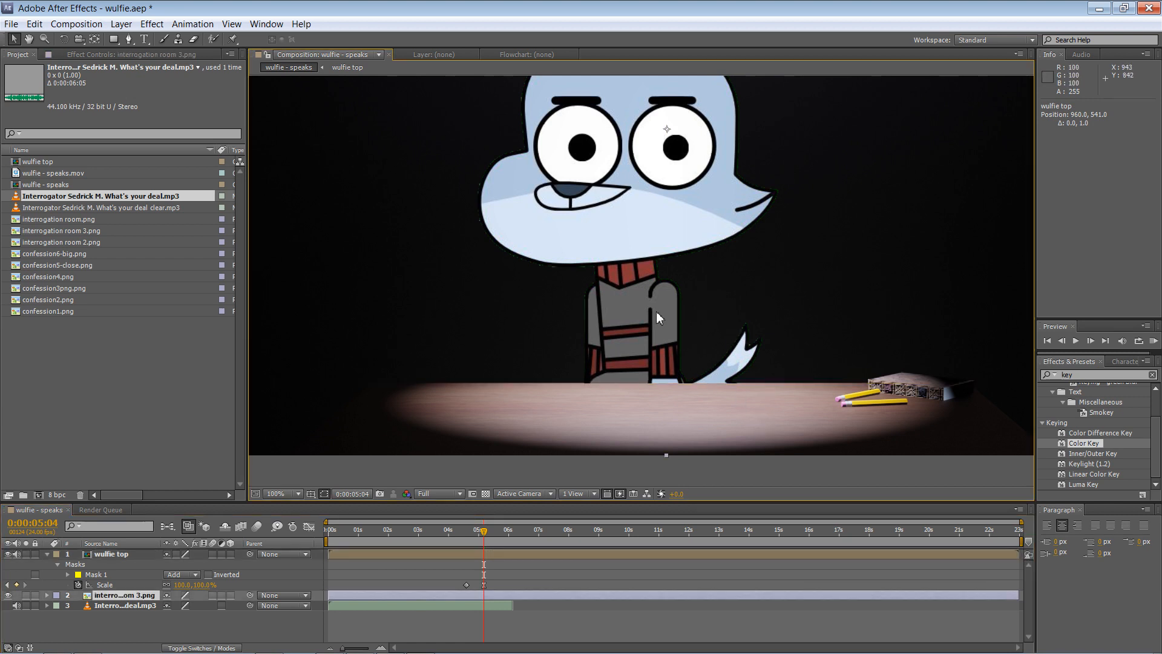
pyautogui.click(654, 344)
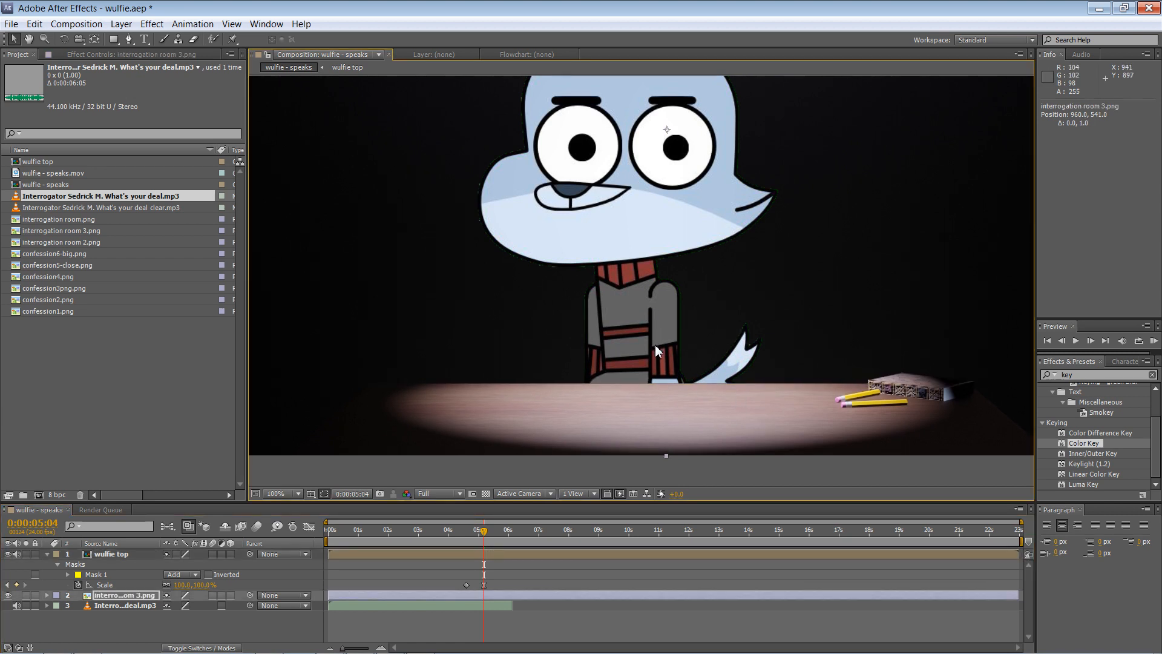
pyautogui.click(658, 468)
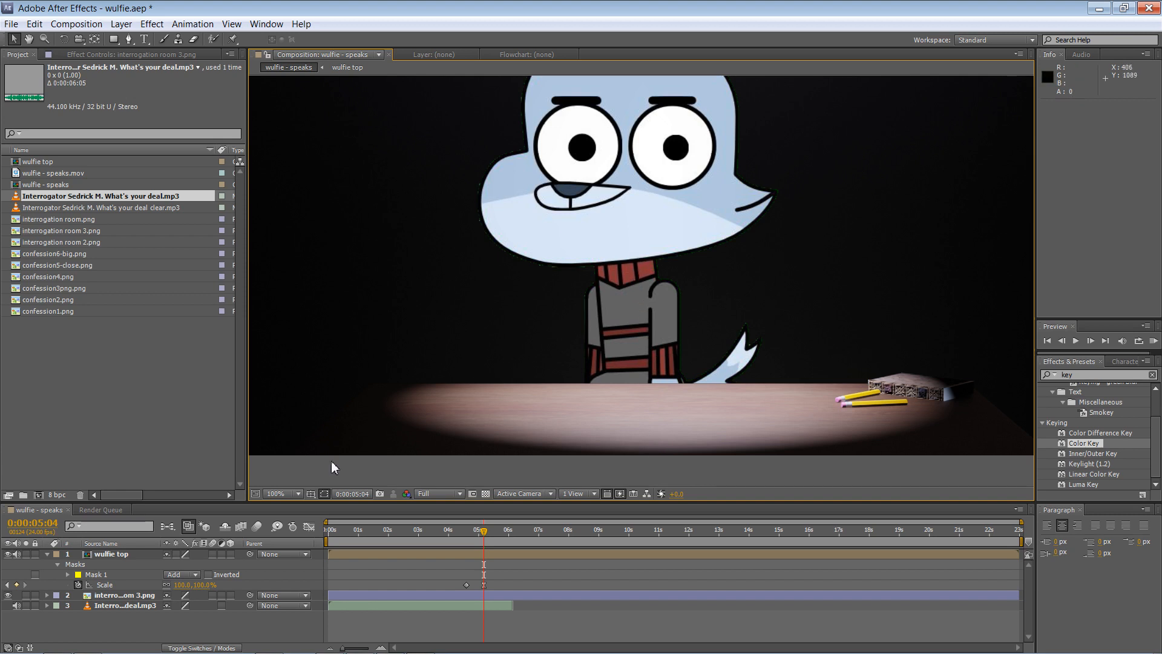
pyautogui.click(136, 557)
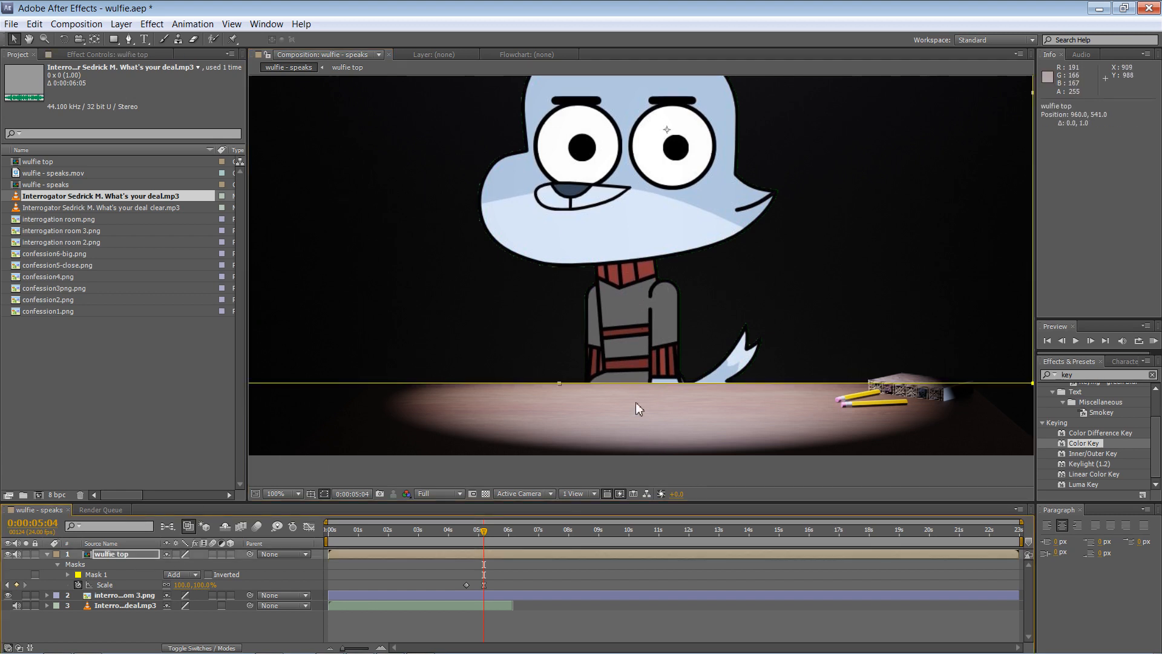
# Widen the wulfie top mask to about 123% so its right edge extends just past the composition frame.
pyautogui.scroll(-4, 654, 439)
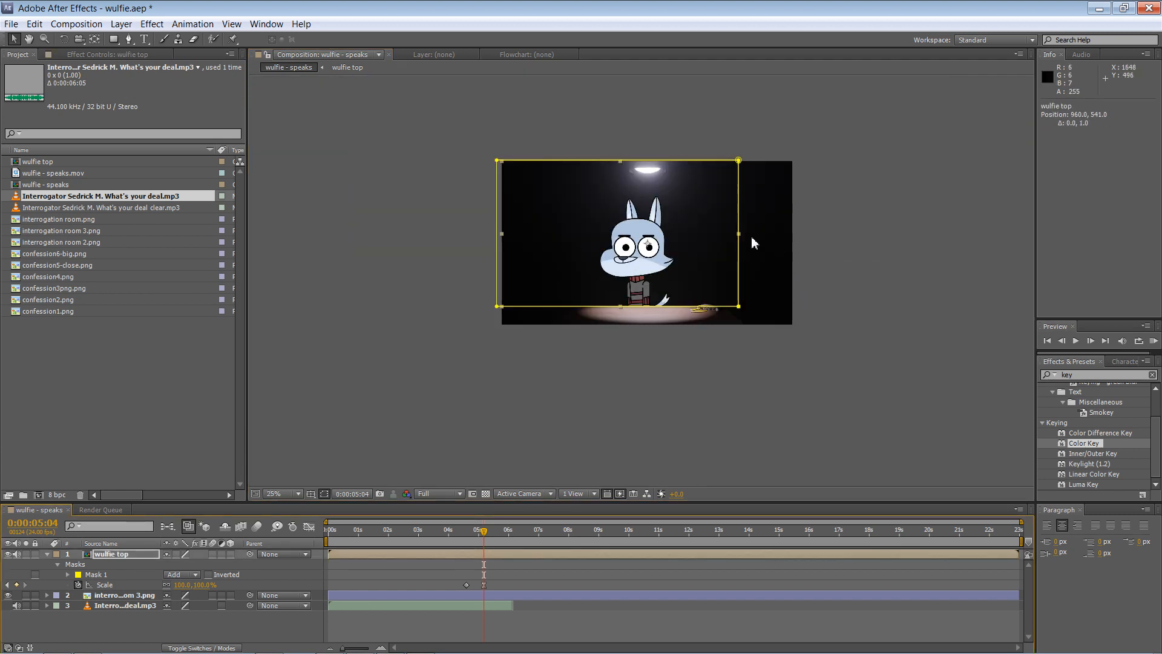
pyautogui.moveTo(740, 237); pyautogui.dragTo(795, 230)
pyautogui.hotkey('ctrl', 'z')
pyautogui.click(740, 233)
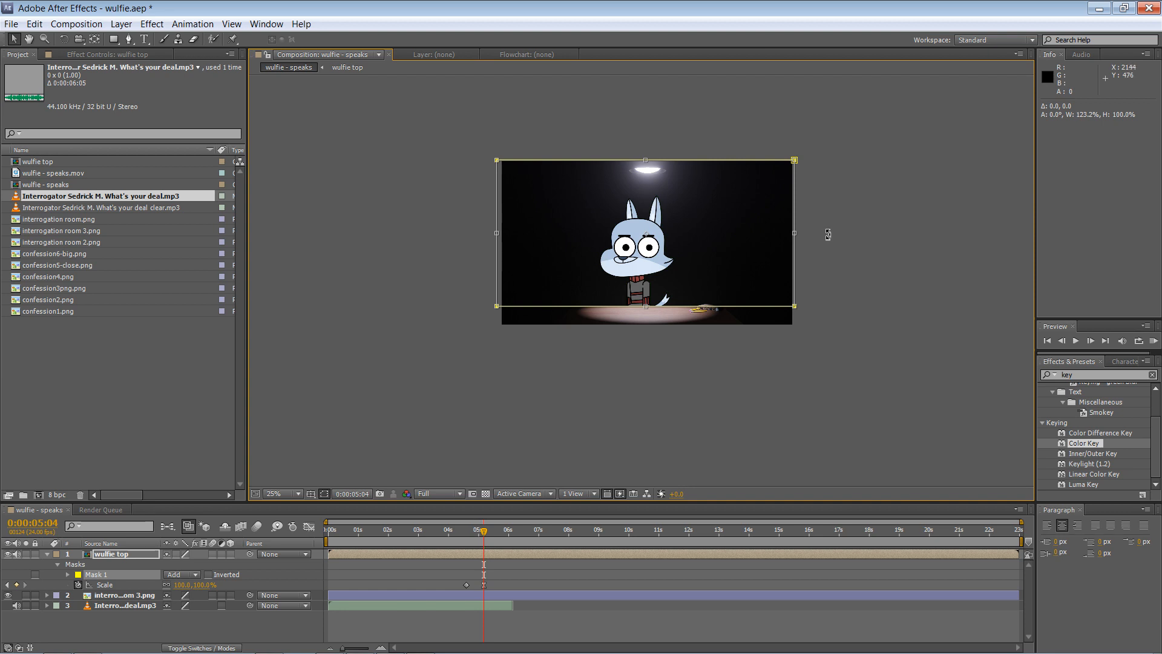
pyautogui.doubleClick(826, 239)
pyautogui.click(819, 262)
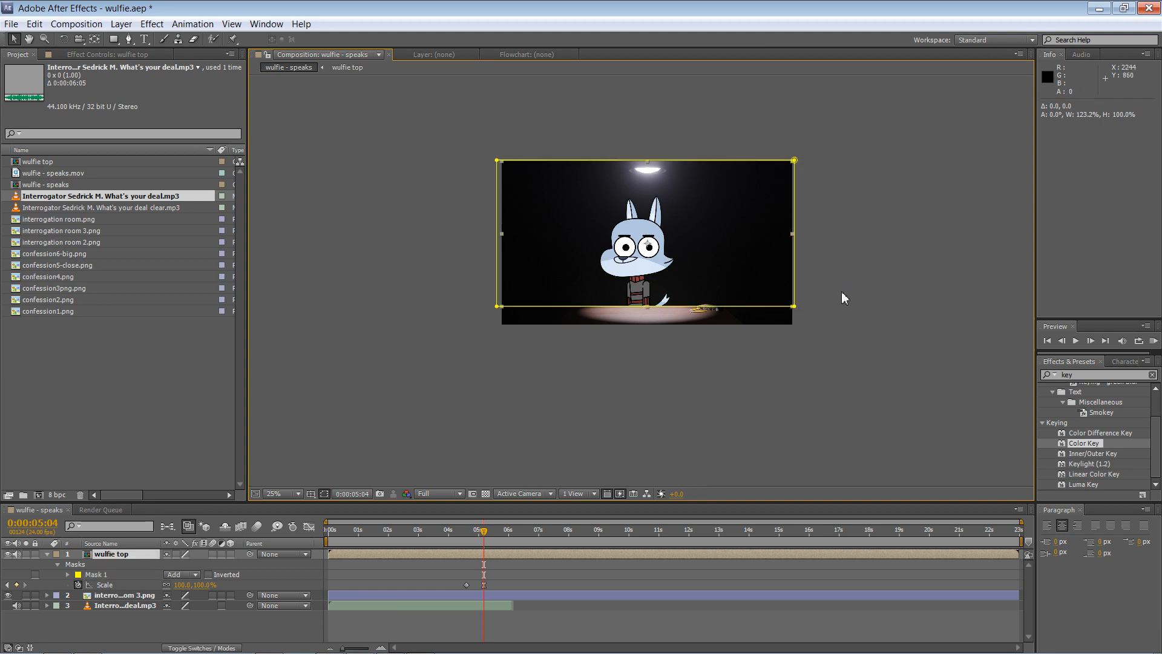
pyautogui.click(842, 292)
# Add an Inner Glow layer style to the wulfie top layer.
pyautogui.scroll(4, 760, 329)
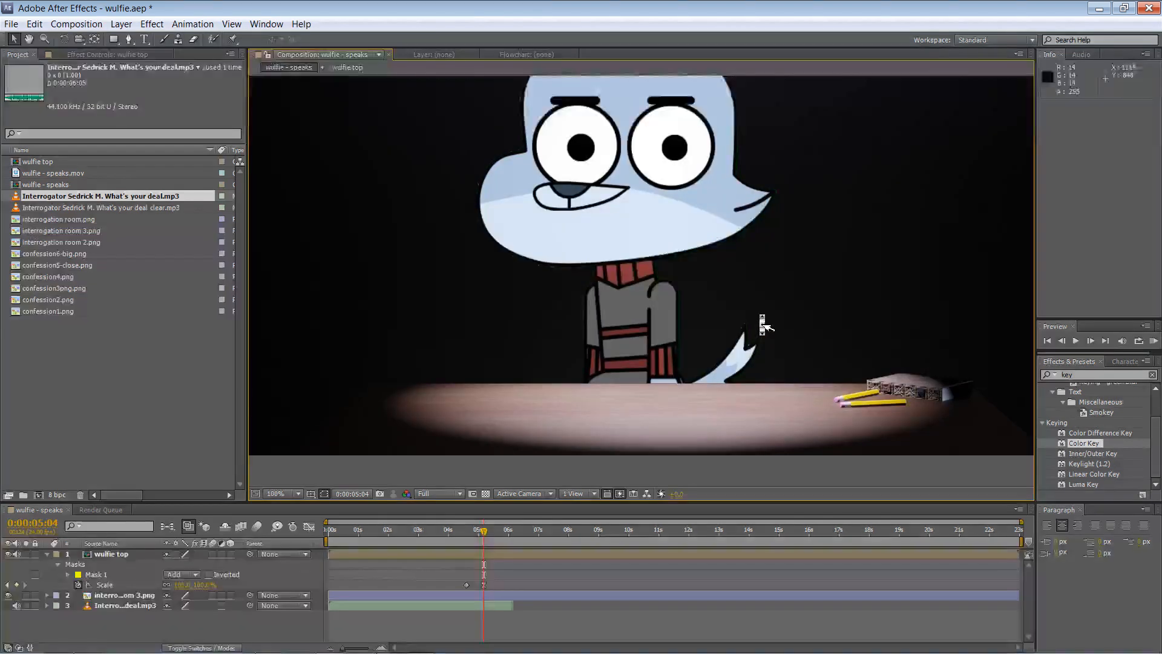
pyautogui.scroll(-2, 754, 307)
pyautogui.moveTo(753, 305); pyautogui.dragTo(771, 365)
pyautogui.click(686, 298)
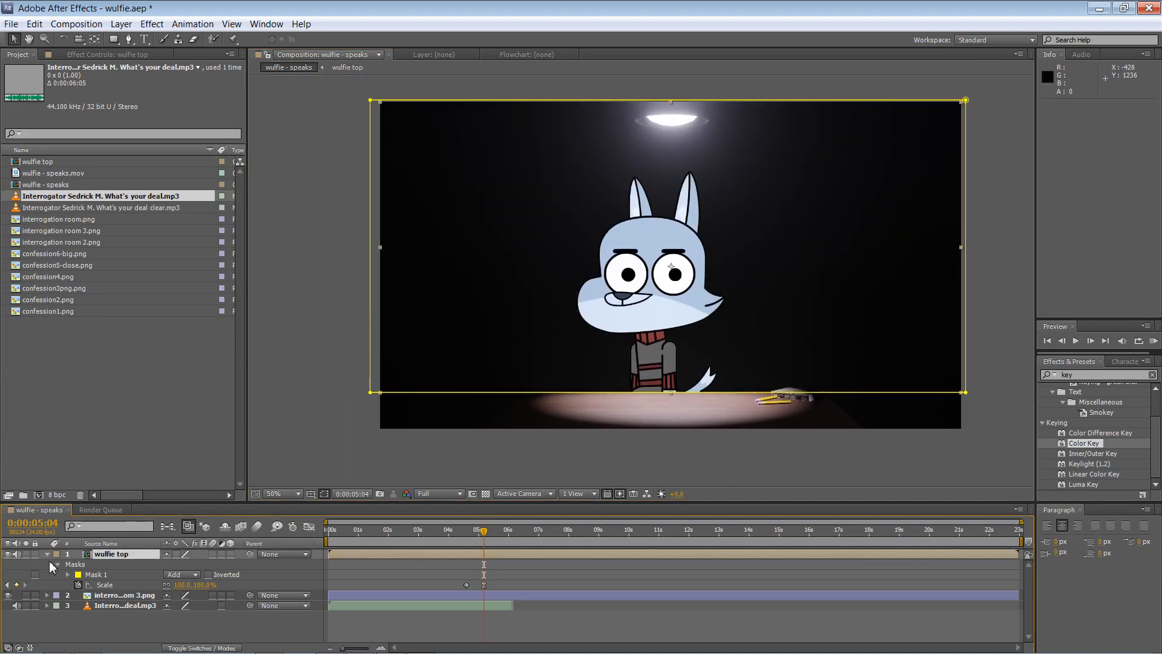
pyautogui.click(48, 554)
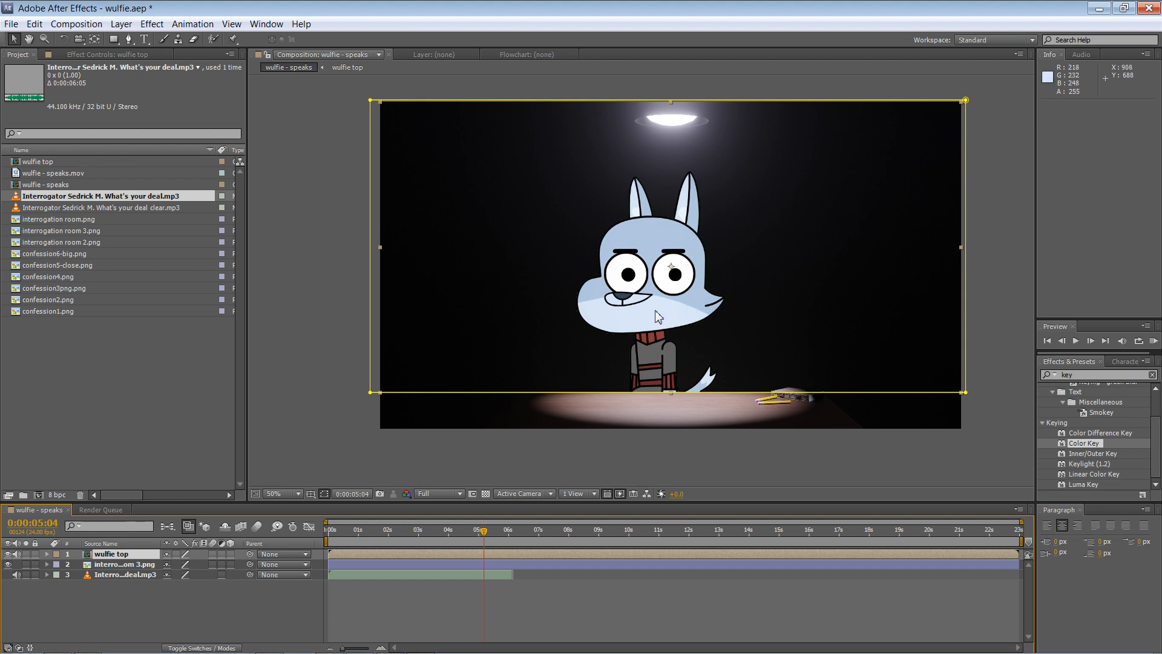
pyautogui.rightClick(114, 554)
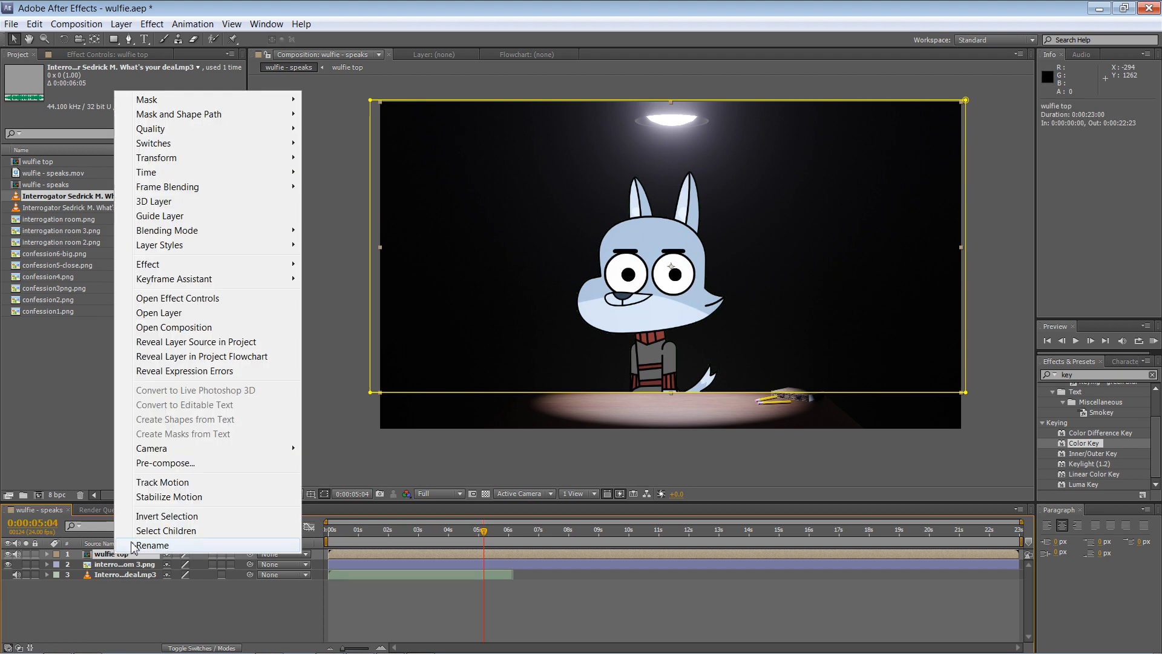
pyautogui.moveTo(175, 247)
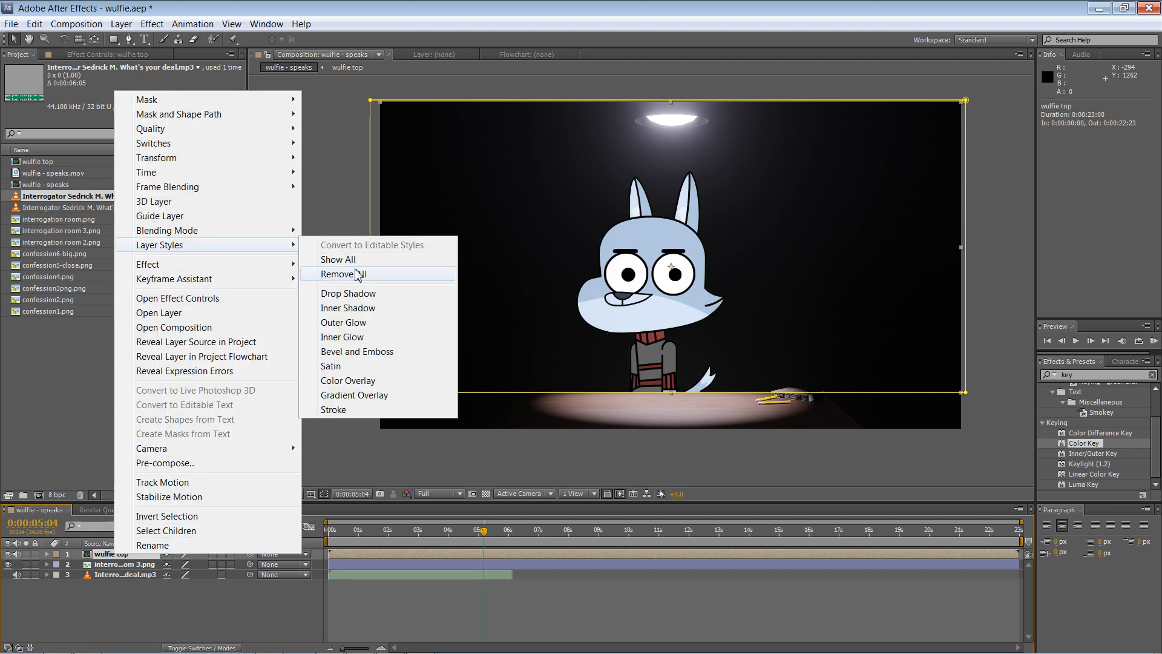
pyautogui.click(356, 341)
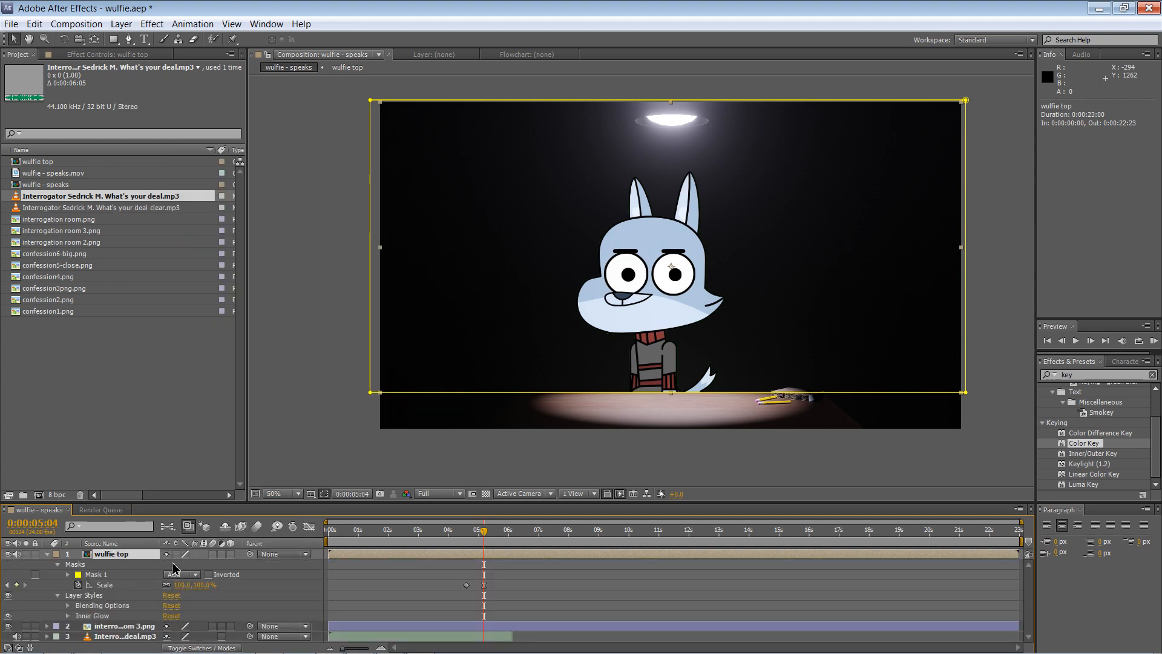
# Raise the Inner Glow opacity on the wulfie top layer to 100%.
pyautogui.click(67, 616)
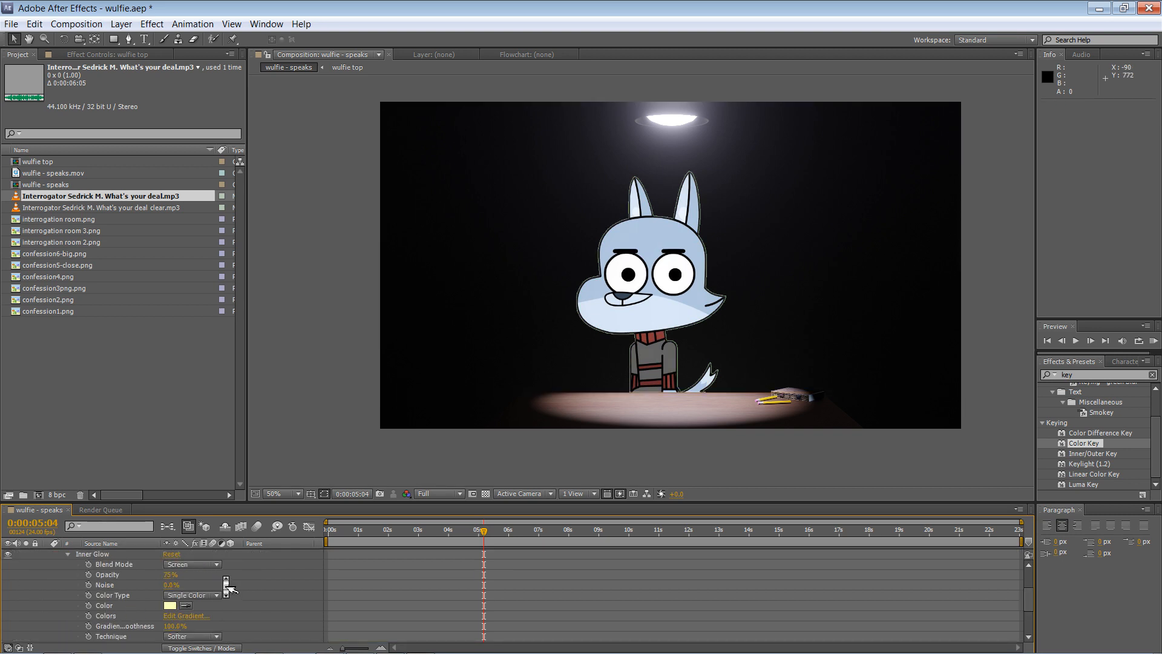
pyautogui.scroll(1, 229, 587)
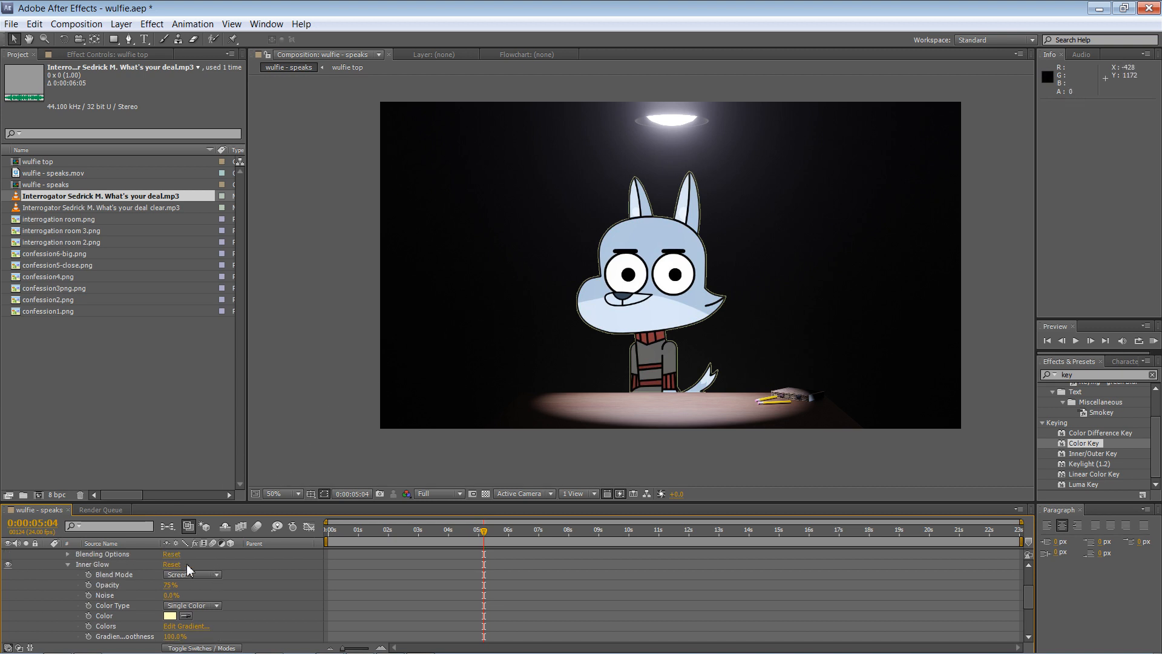
pyautogui.moveTo(166, 585); pyautogui.dragTo(228, 575)
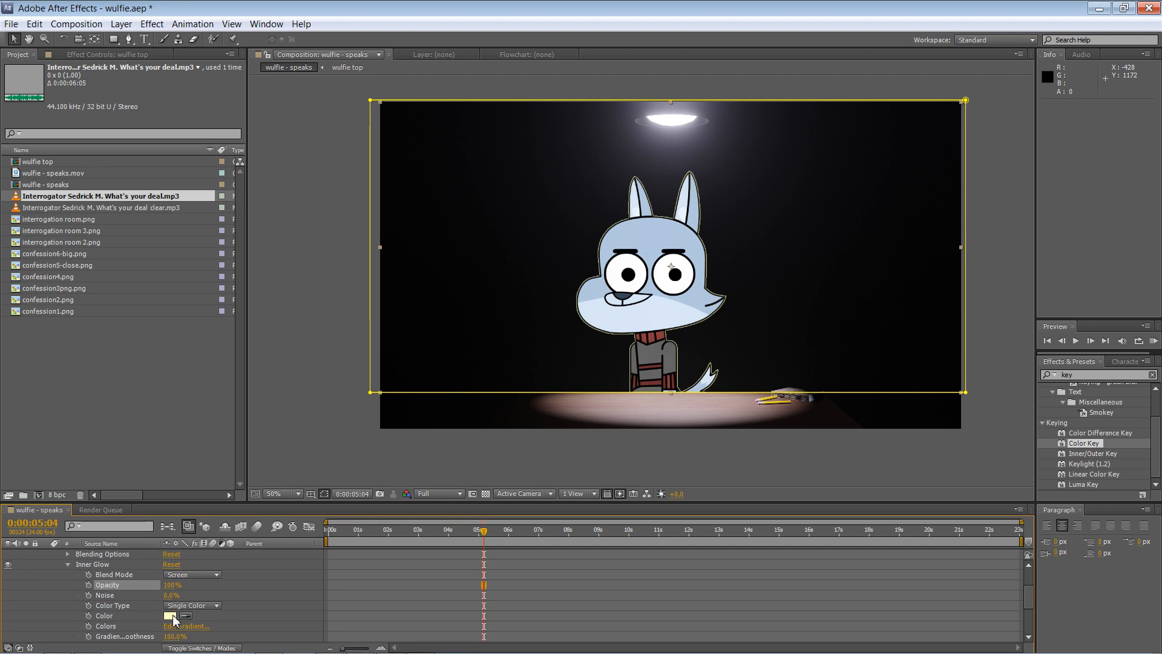
# Experiment with the Inner Glow's size and choke, bringing the size to 0 and the choke to 20%.
pyautogui.scroll(-3, 203, 617)
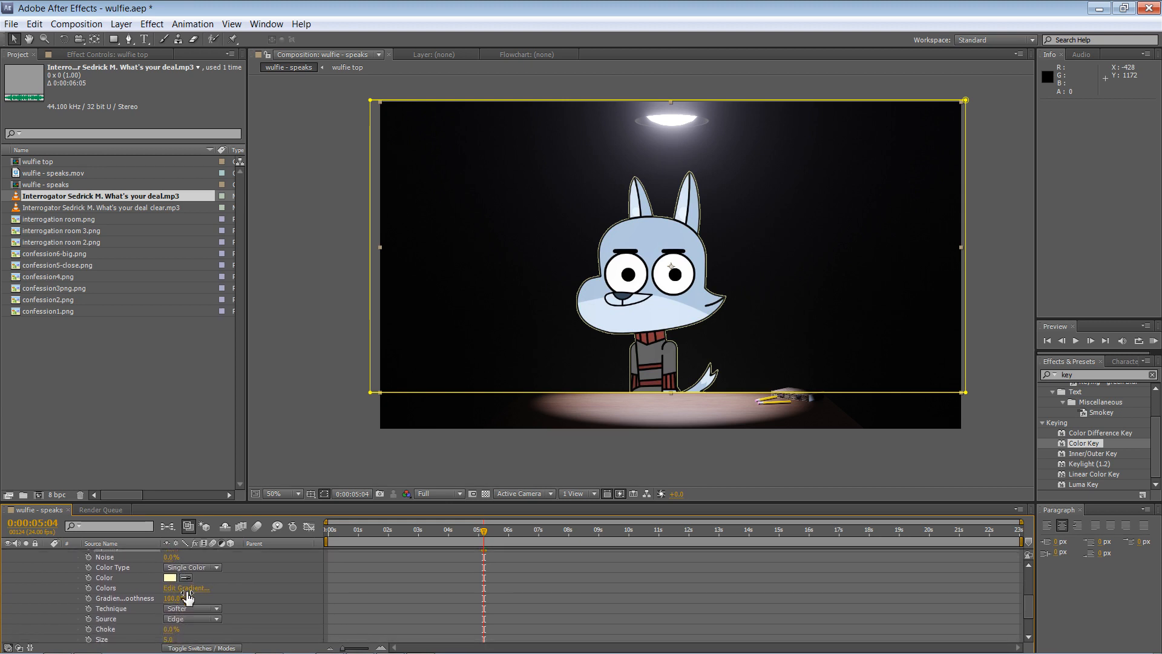
pyautogui.scroll(-3, 218, 583)
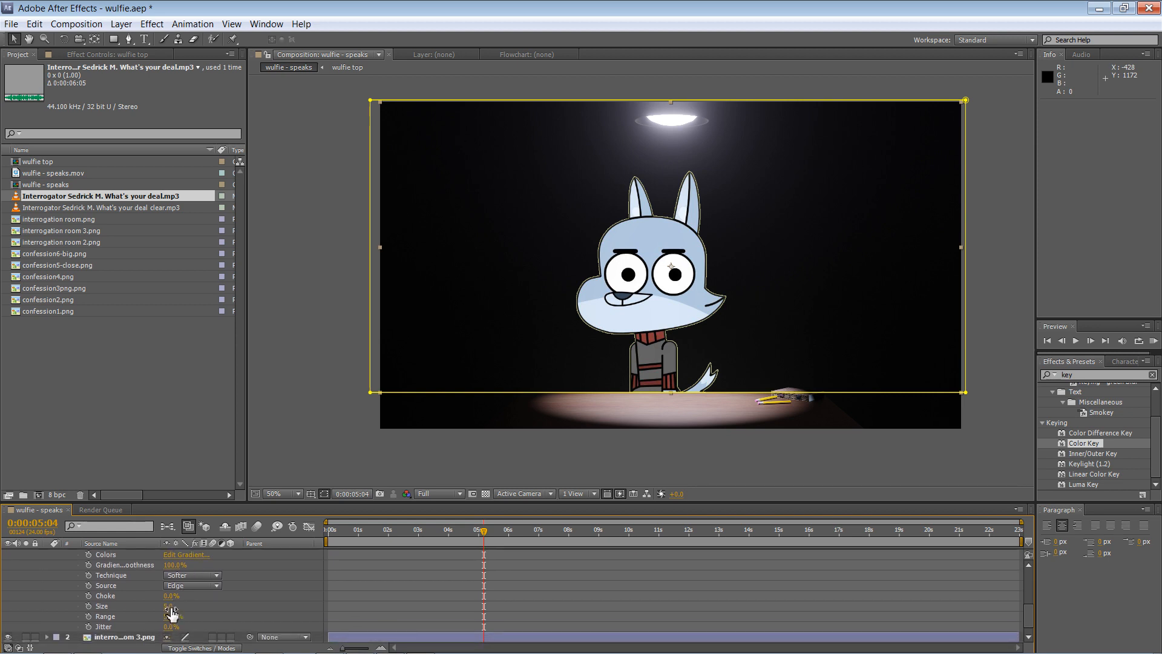
pyautogui.moveTo(167, 606)
pyautogui.mouseDown()
pyautogui.moveTo(190, 592)
pyautogui.moveTo(183, 606)
pyautogui.moveTo(148, 598)
pyautogui.moveTo(168, 606)
pyautogui.mouseUp()
pyautogui.moveTo(176, 604); pyautogui.dragTo(158, 601)
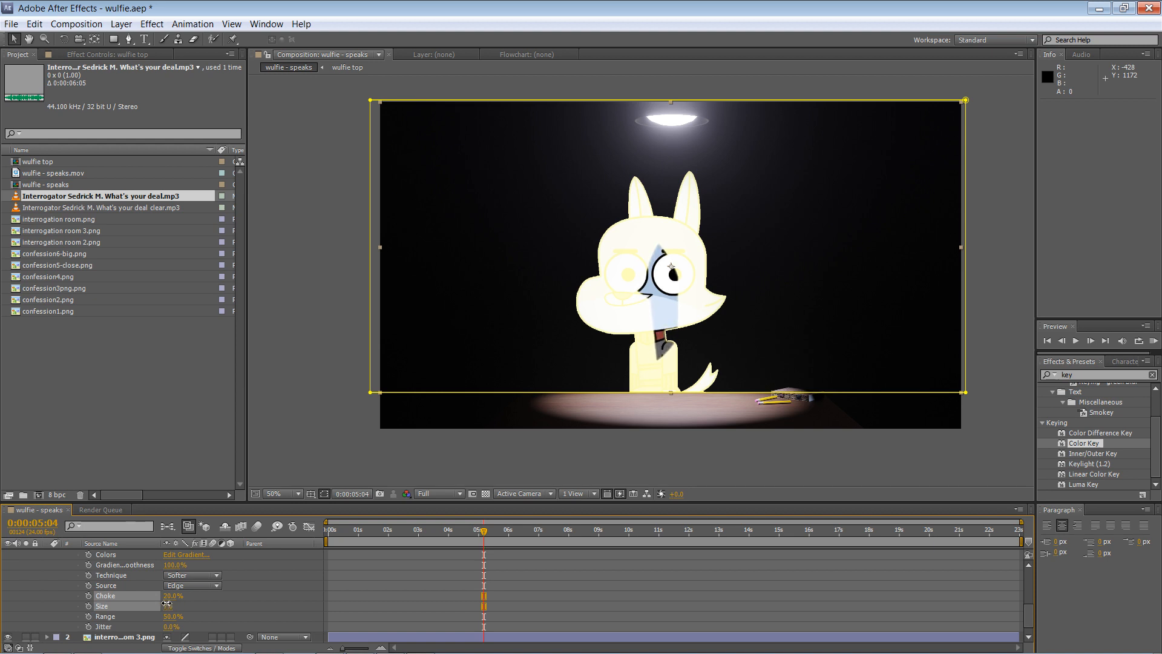
# Try the Precise technique with different sizes for the Inner Glow, return it to Softer, and test the jitter.
pyautogui.click(178, 585)
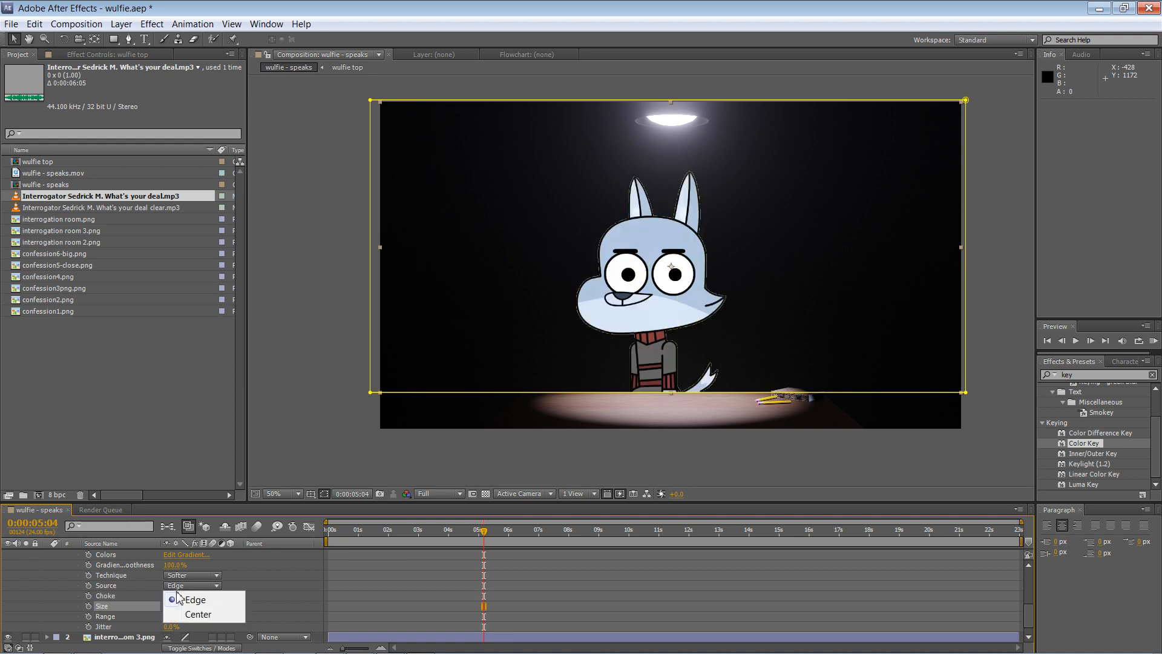
pyautogui.click(149, 598)
pyautogui.click(191, 575)
pyautogui.click(188, 604)
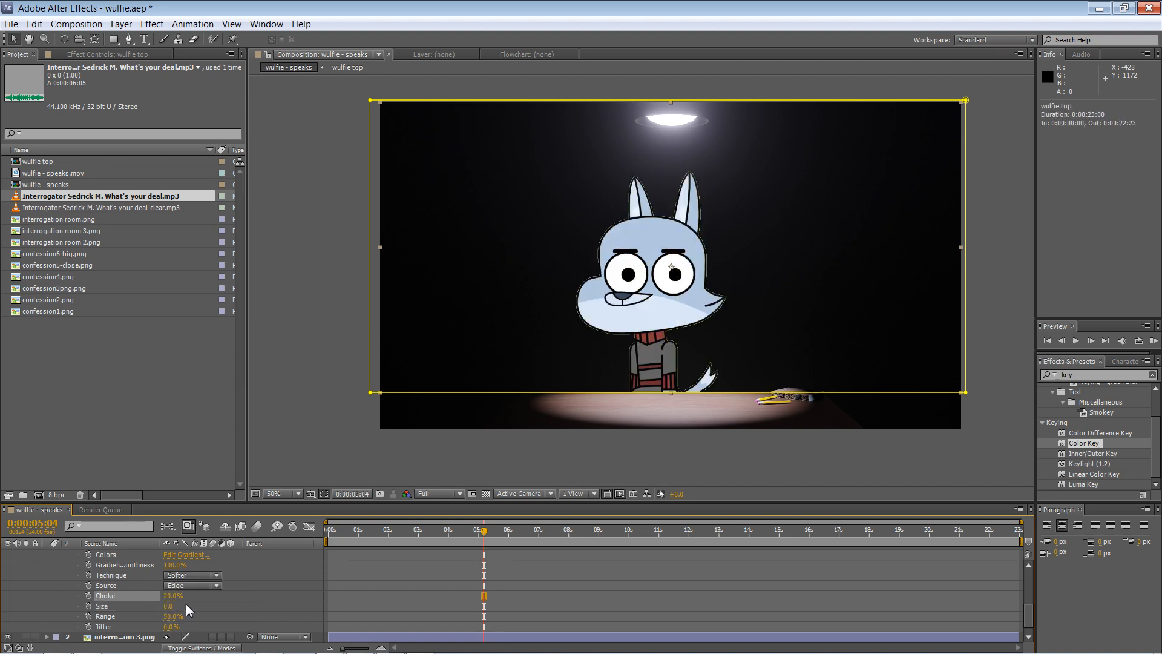
pyautogui.moveTo(168, 606)
pyautogui.mouseDown()
pyautogui.moveTo(151, 599)
pyautogui.moveTo(164, 606)
pyautogui.mouseUp()
pyautogui.click(191, 575)
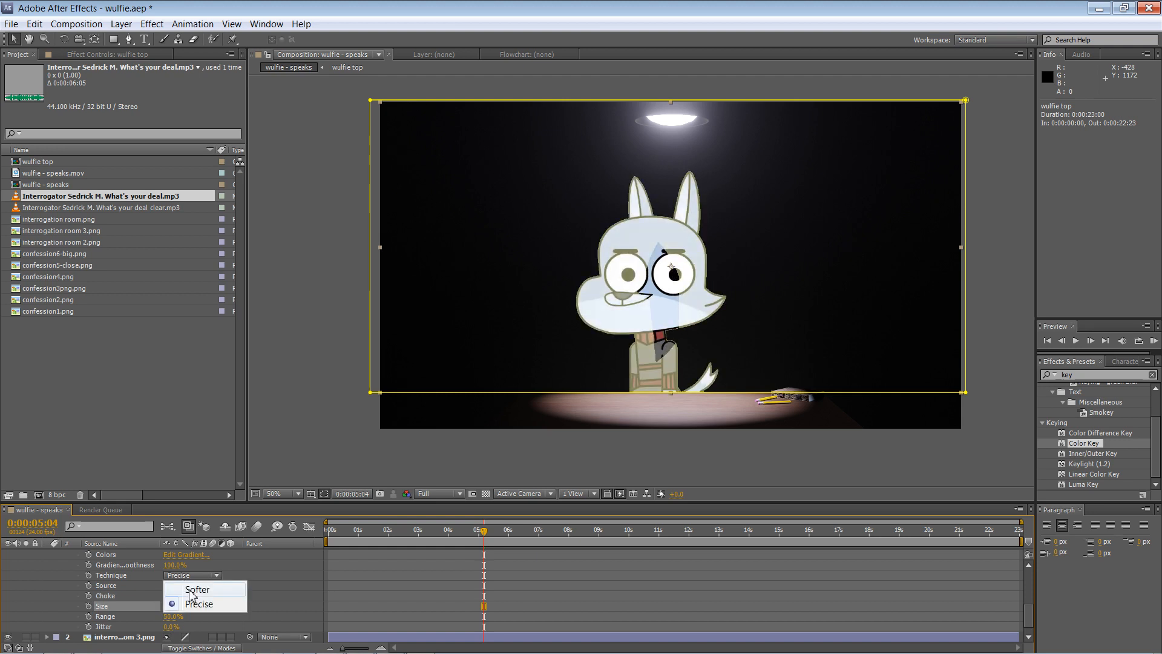
pyautogui.click(245, 585)
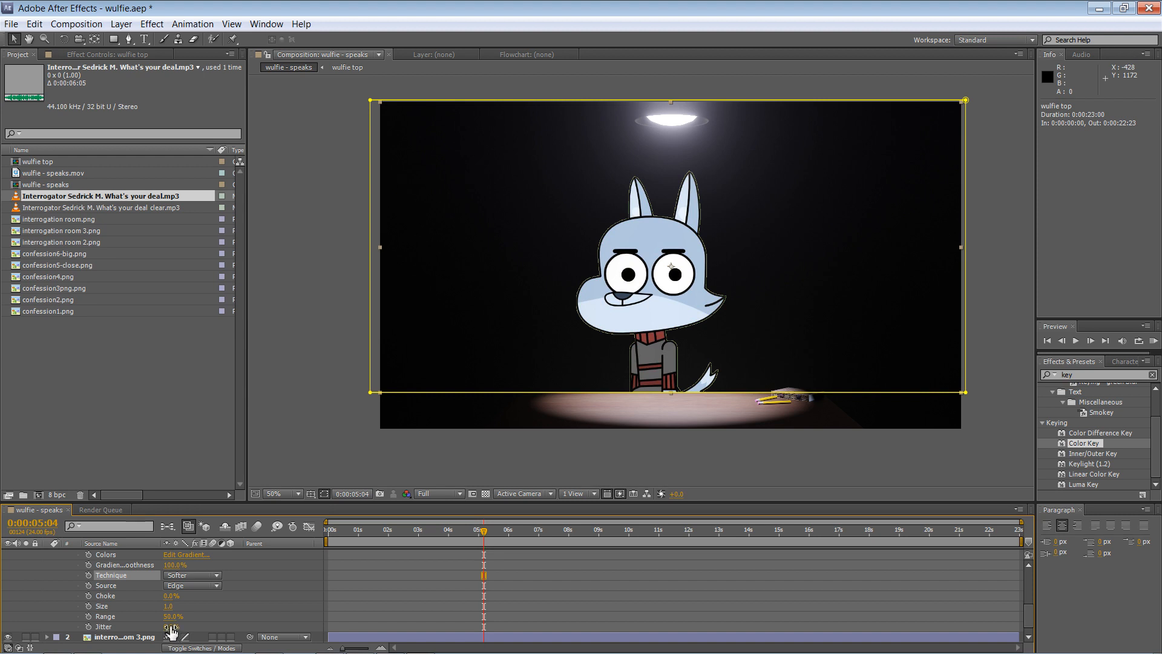
pyautogui.moveTo(170, 626); pyautogui.dragTo(176, 624)
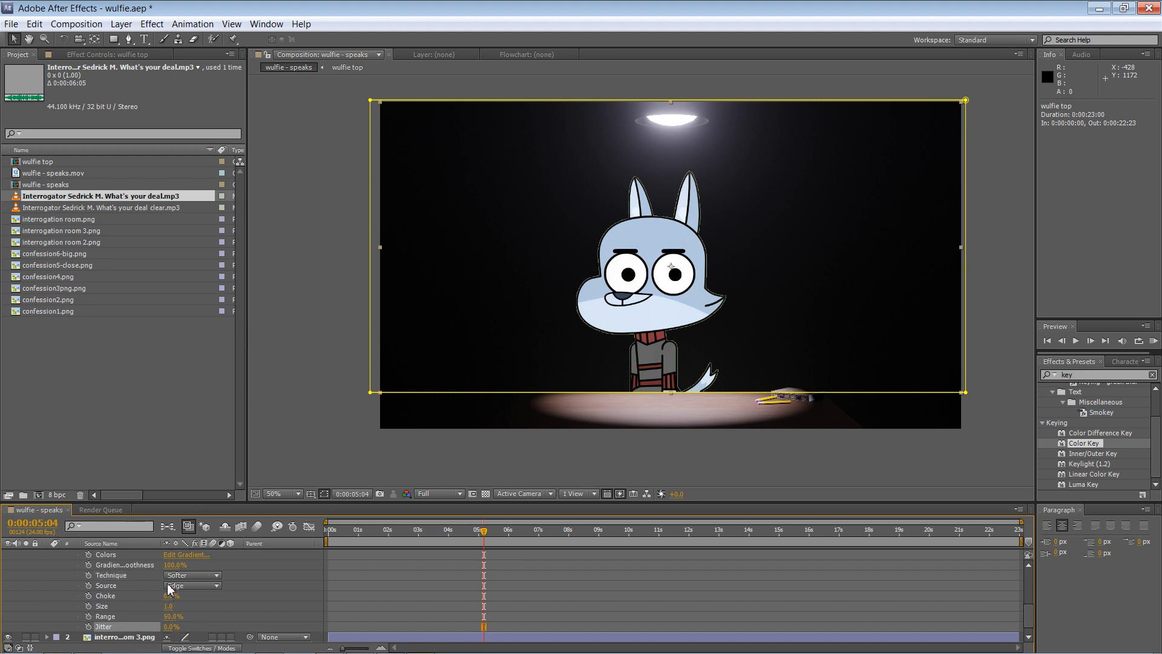
# Delete the Inner Glow layer style from the wulfie top layer.
pyautogui.scroll(4, 168, 630)
pyautogui.scroll(6, 139, 599)
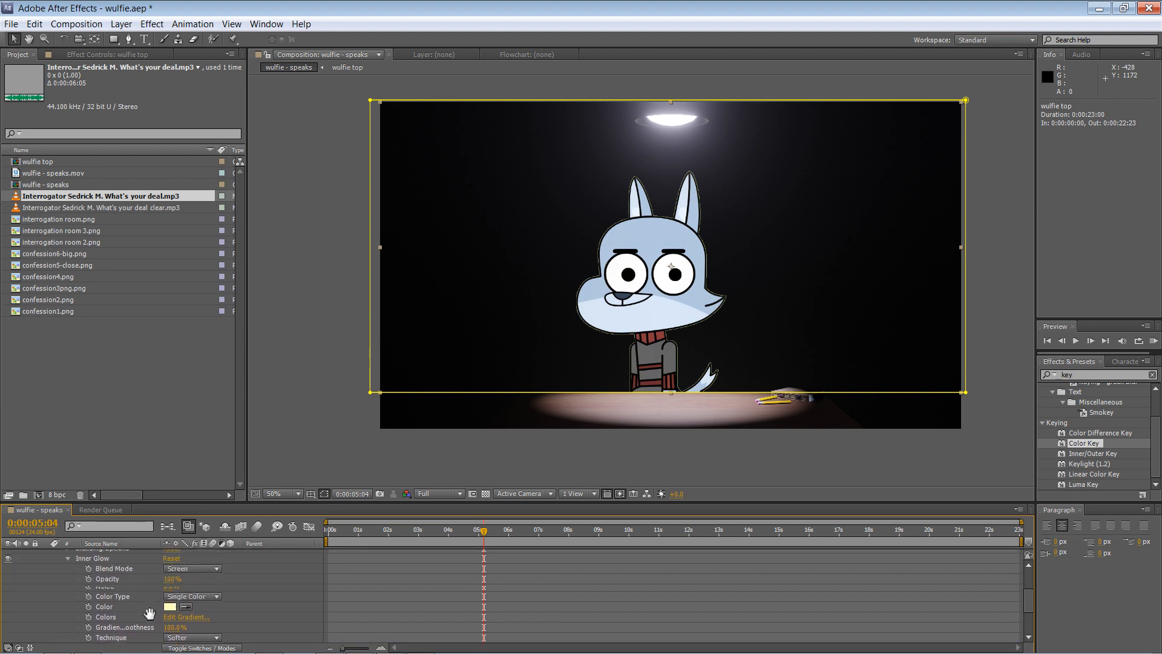
pyautogui.click(96, 608)
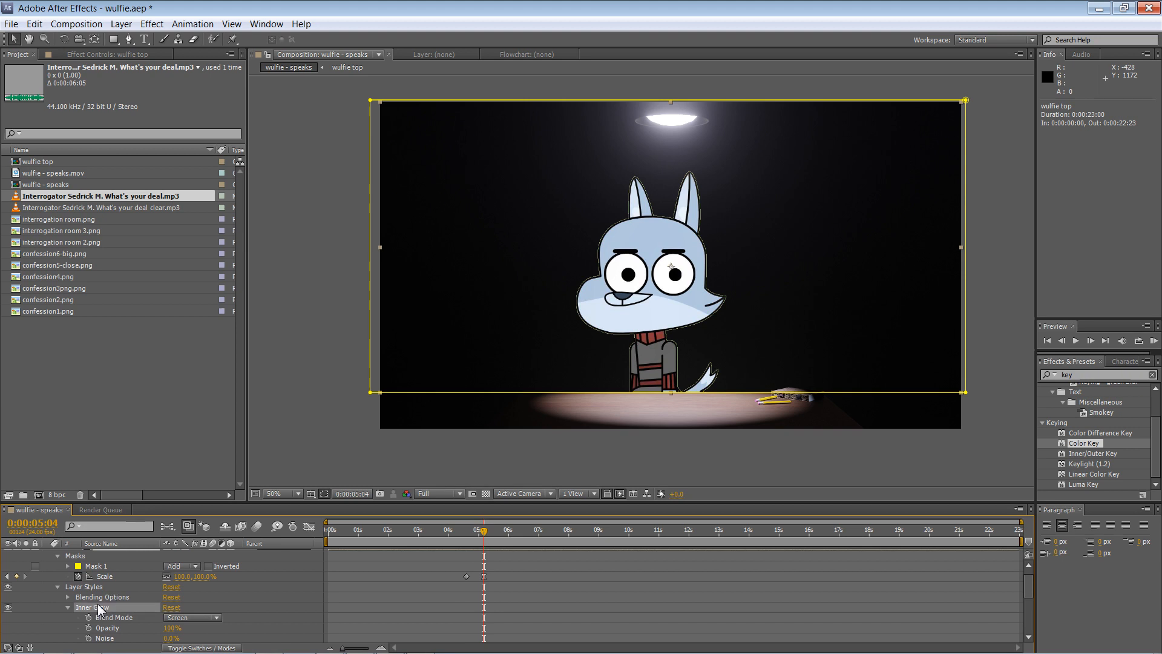
pyautogui.press('Delete')
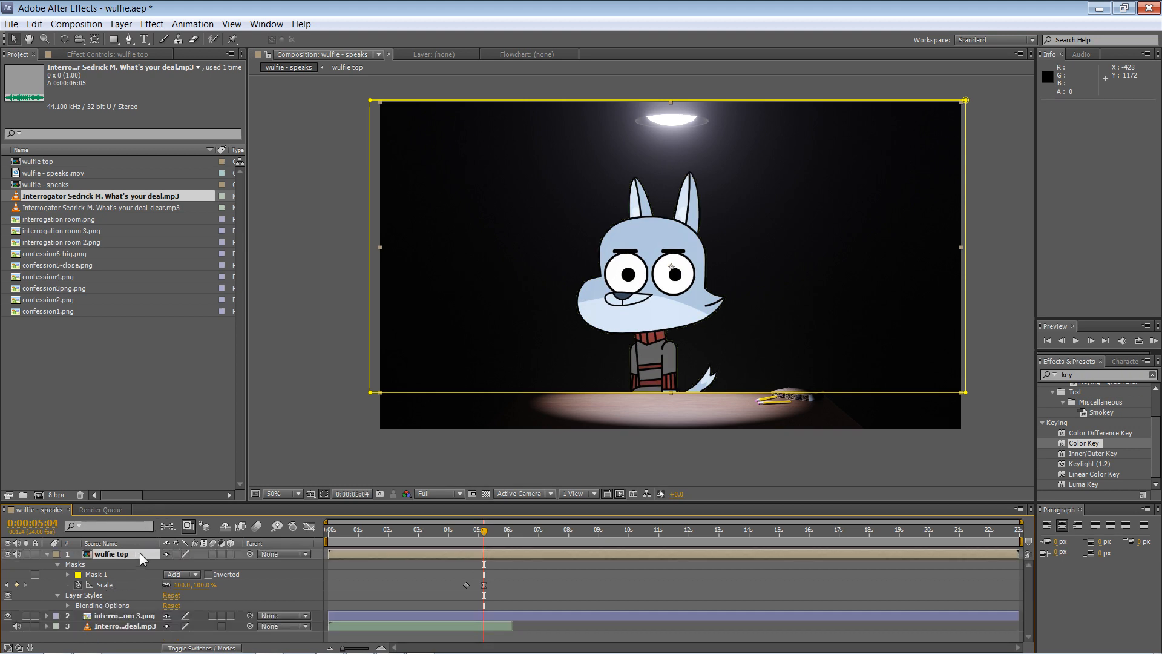
# Add a Satin layer style to the wulfie top layer.
pyautogui.rightClick(128, 568)
pyautogui.click(133, 566)
pyautogui.rightClick(130, 567)
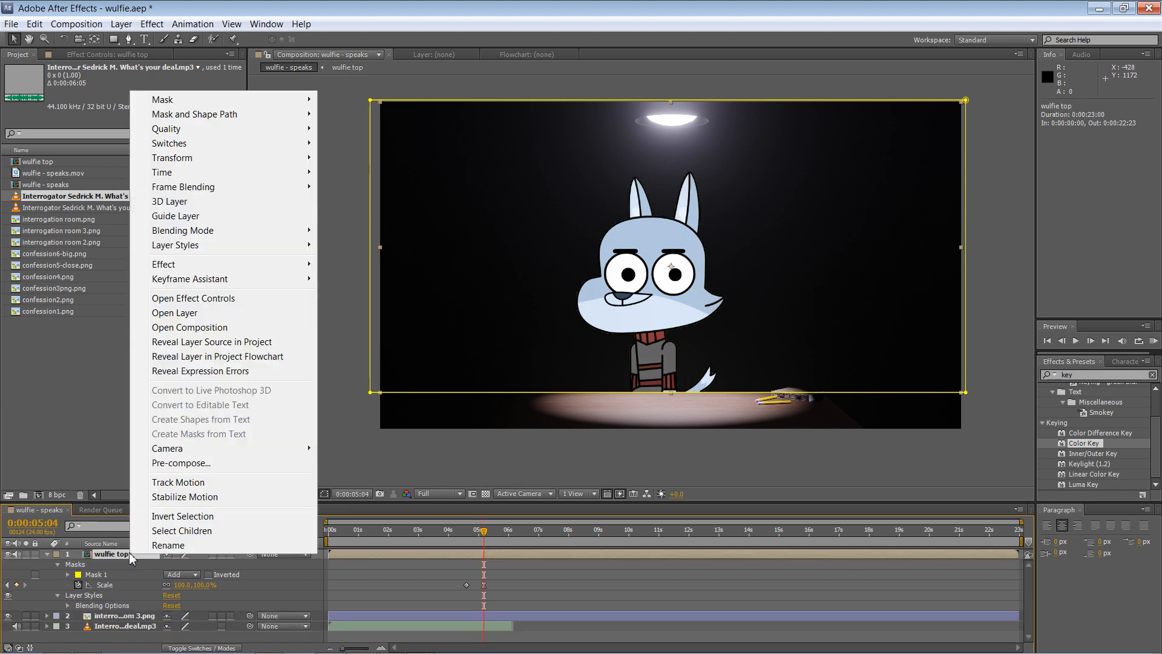
pyautogui.moveTo(236, 249)
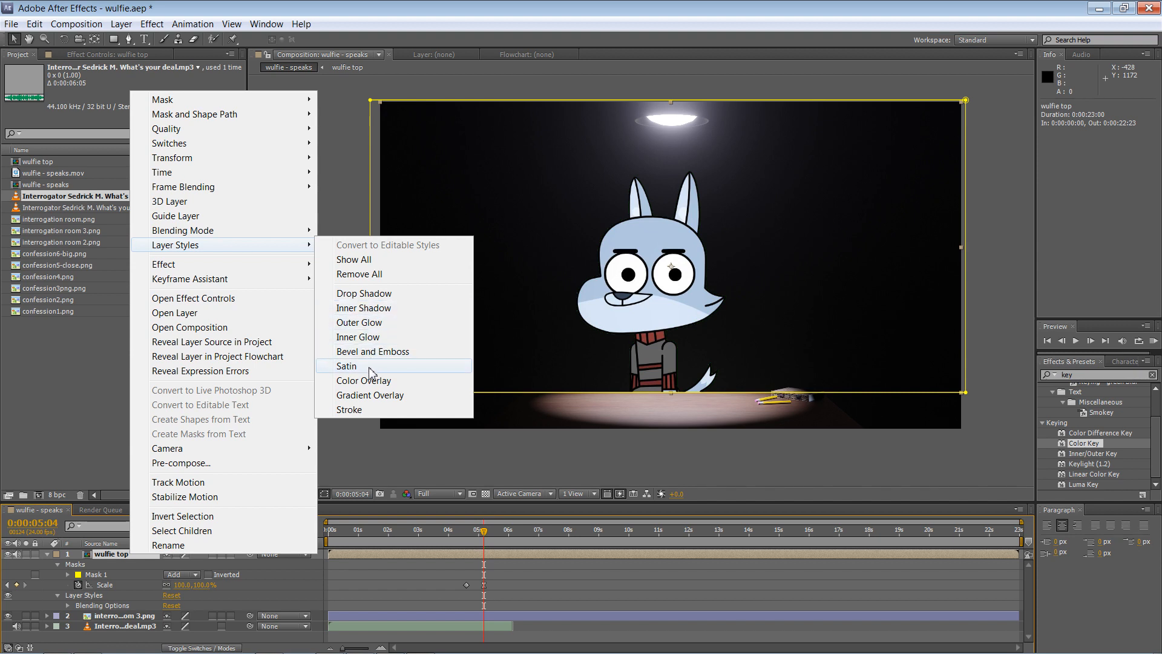
pyautogui.click(346, 366)
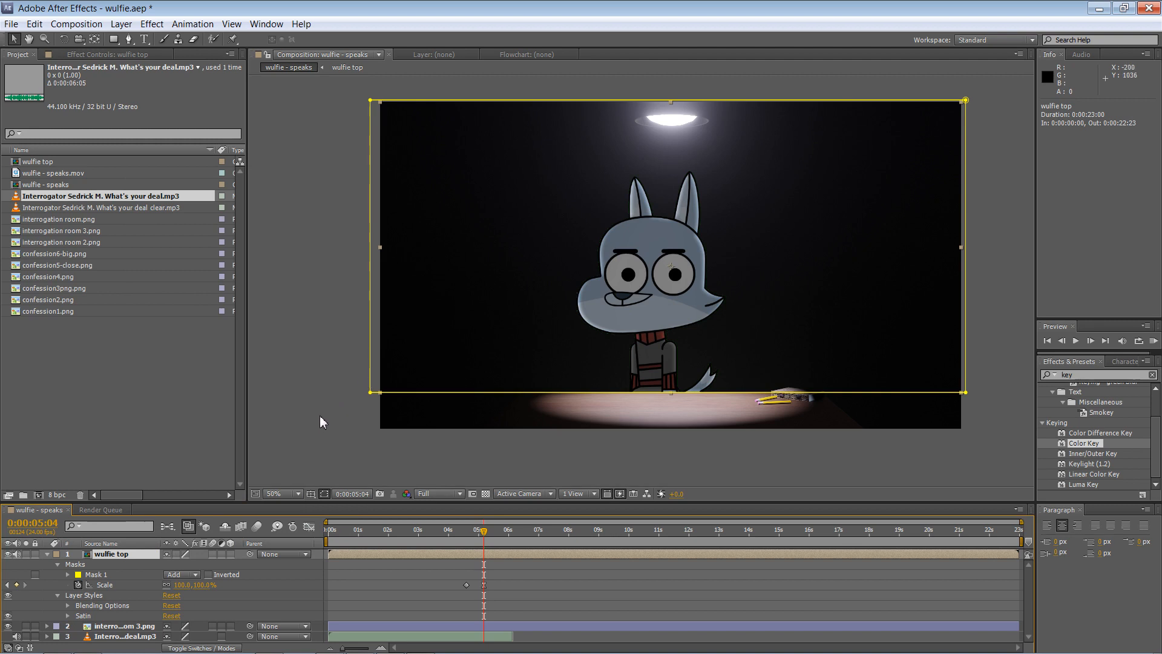
# Set the Satin style's size to 0, opacity to 40% and angle to 9°.
pyautogui.click(68, 615)
pyautogui.scroll(-3, 143, 605)
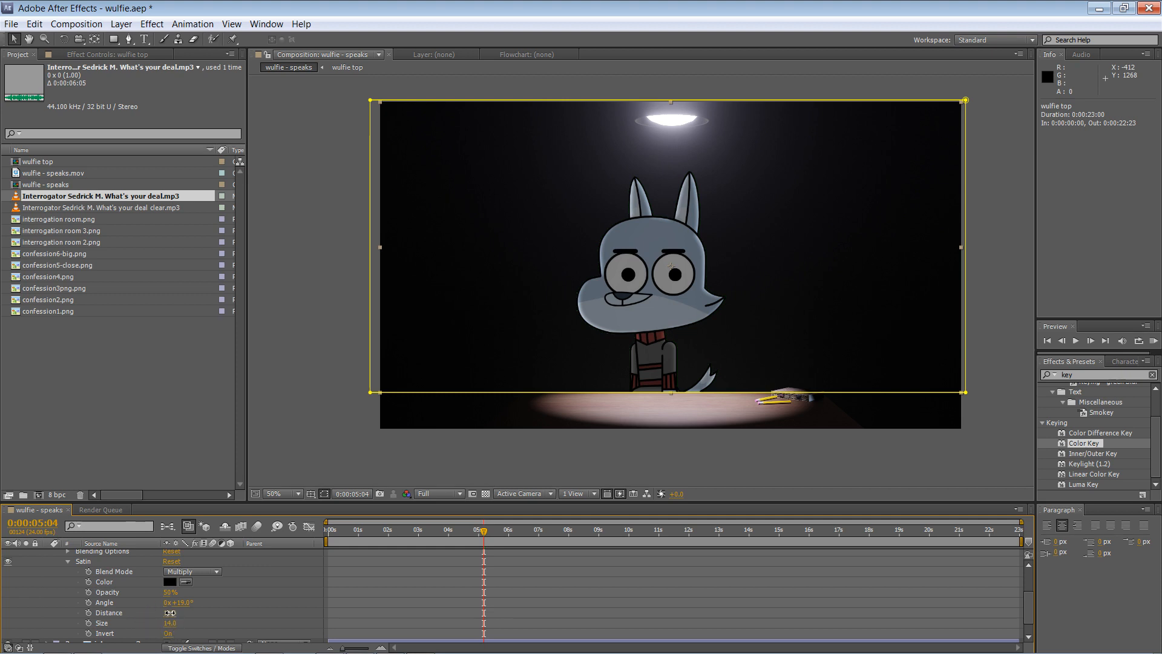
pyautogui.moveTo(170, 612)
pyautogui.mouseDown()
pyautogui.moveTo(198, 610)
pyautogui.moveTo(177, 623)
pyautogui.moveTo(203, 622)
pyautogui.moveTo(122, 611)
pyautogui.mouseUp()
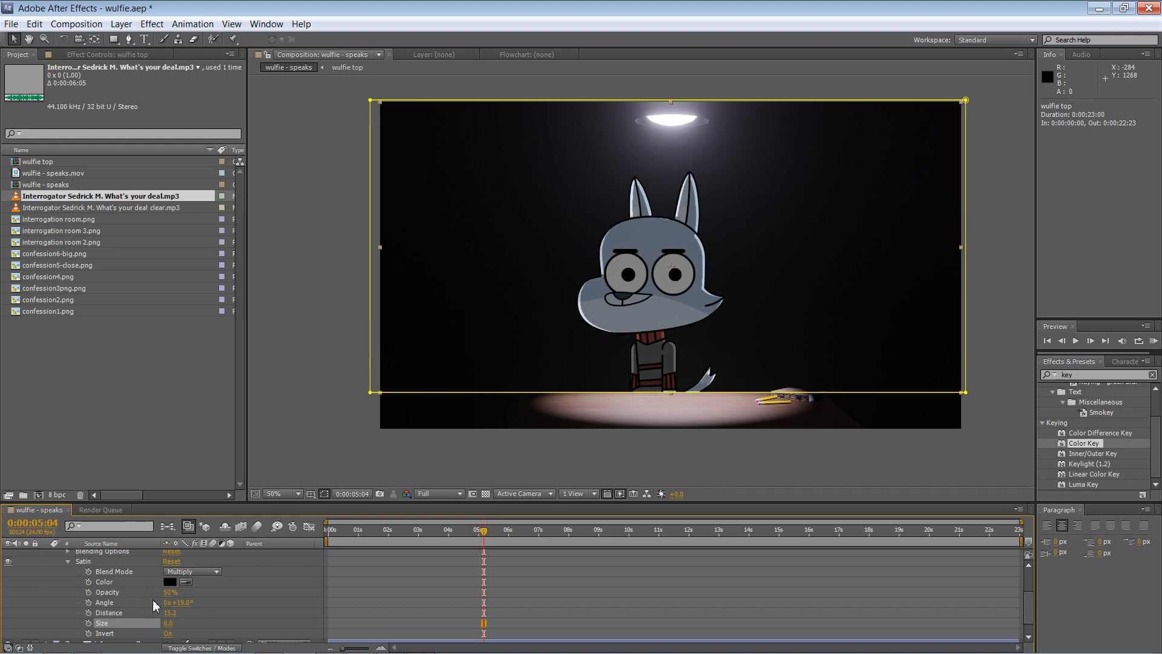
pyautogui.moveTo(170, 592); pyautogui.dragTo(198, 604)
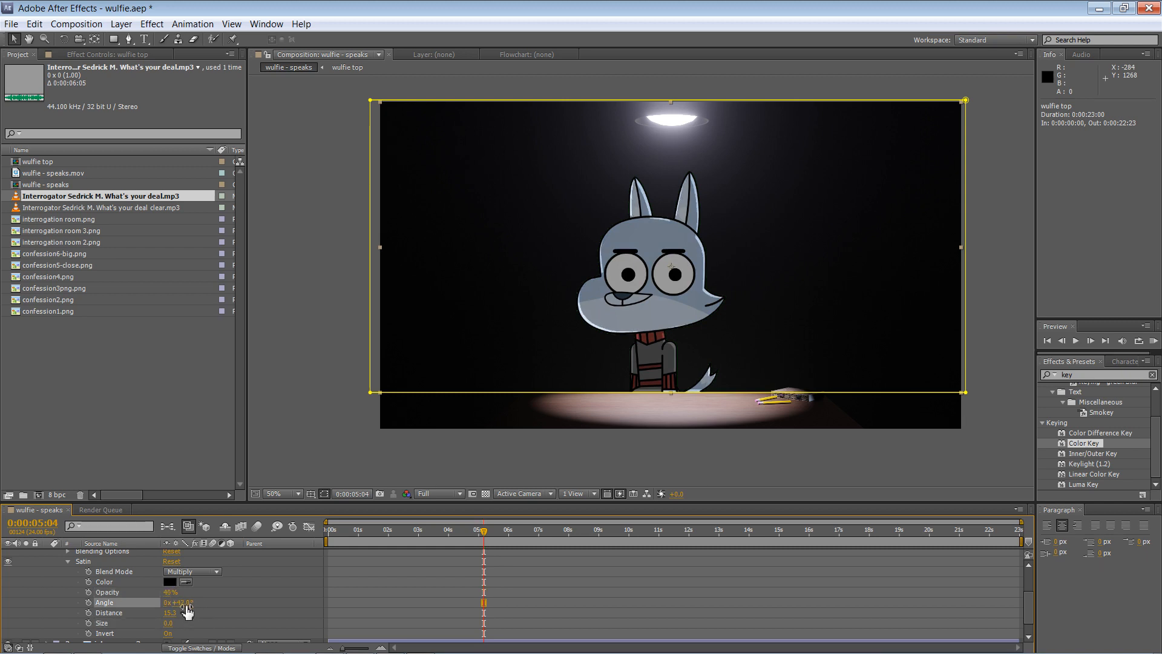
pyautogui.click(184, 604)
pyautogui.write('9')
pyautogui.press('Return')
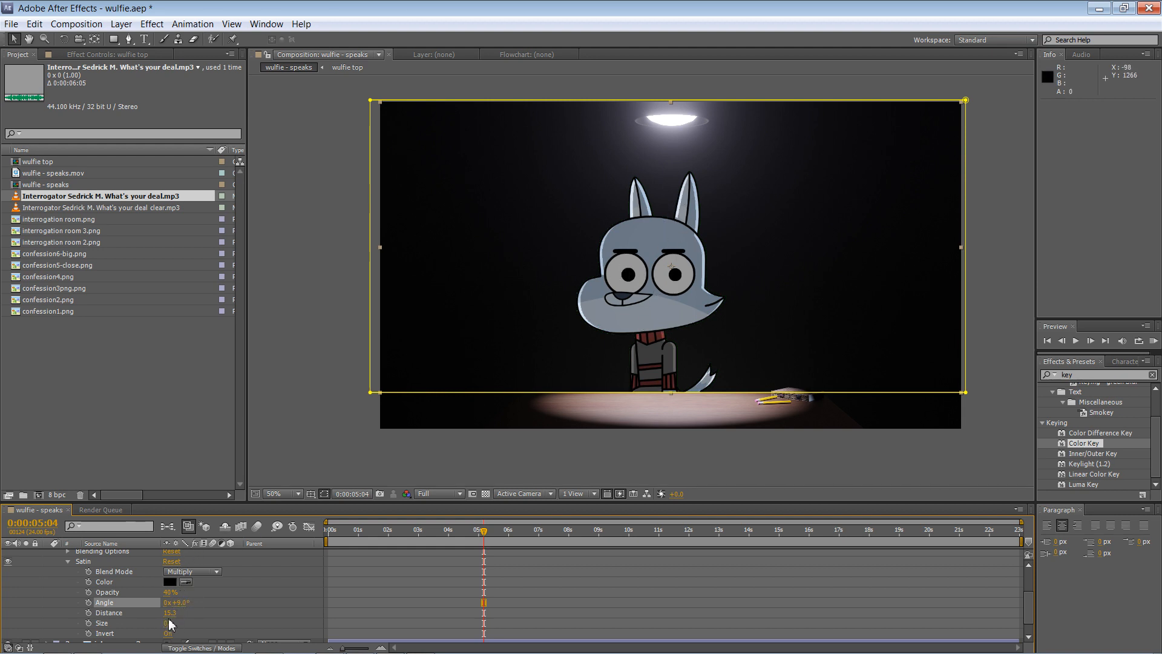
# Increase the Satin distance to about 16 and its opacity to 56%, and deselect the layer.
pyautogui.moveTo(169, 612)
pyautogui.mouseDown()
pyautogui.moveTo(229, 614)
pyautogui.moveTo(139, 605)
pyautogui.moveTo(175, 612)
pyautogui.mouseUp()
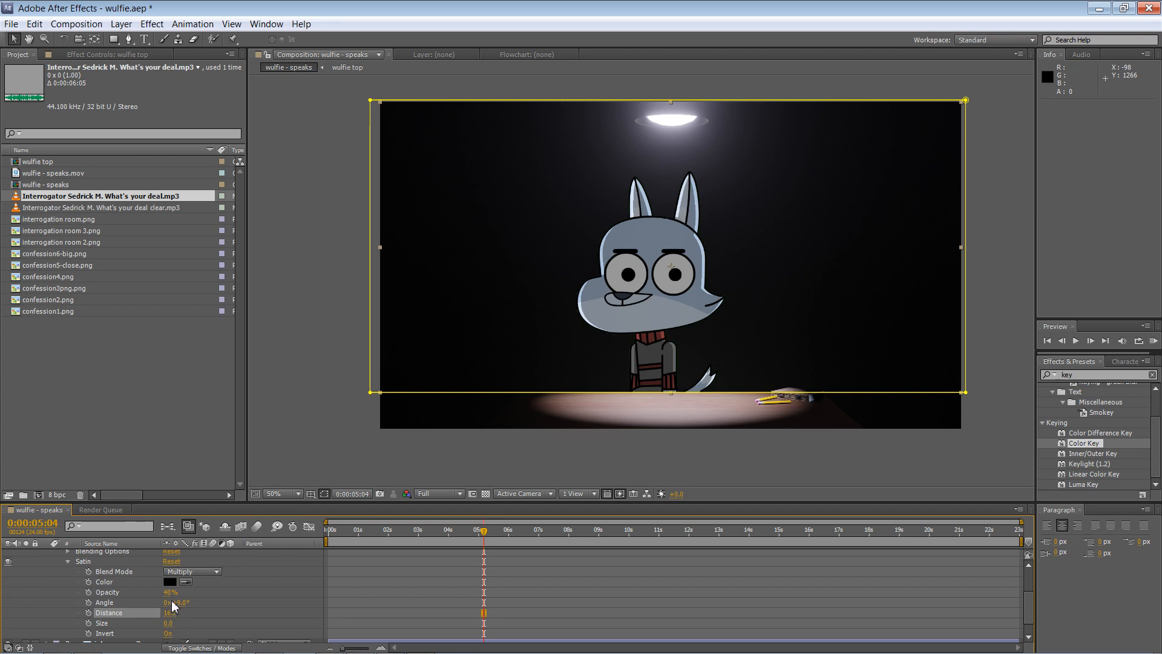
pyautogui.moveTo(170, 592)
pyautogui.mouseDown()
pyautogui.moveTo(186, 590)
pyautogui.moveTo(173, 592)
pyautogui.mouseUp()
pyautogui.click(460, 466)
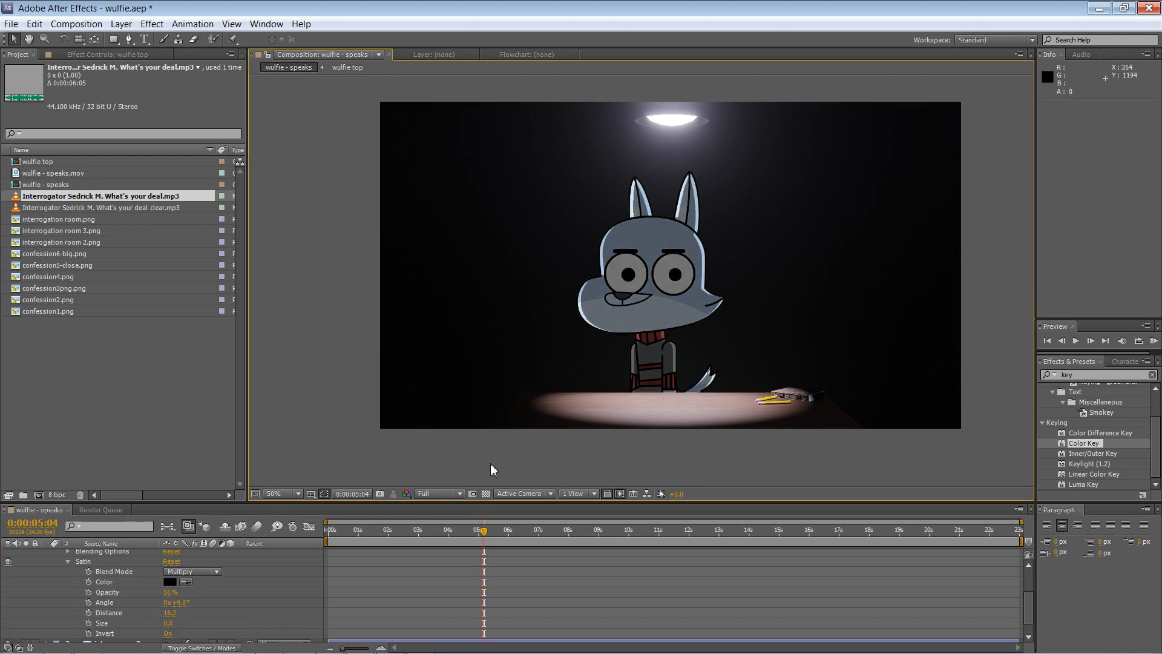
# Move the playhead to 0:00:07:21 and set the Satin size to 5.
pyautogui.moveTo(484, 536); pyautogui.dragTo(565, 529)
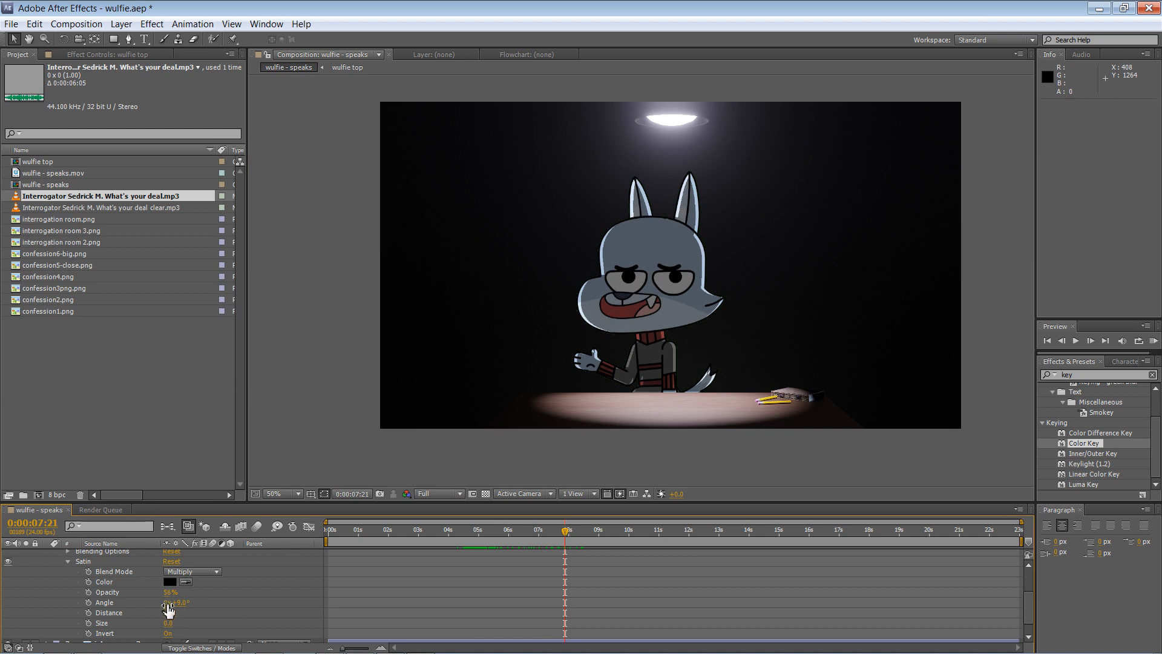
pyautogui.moveTo(171, 623); pyautogui.dragTo(177, 624)
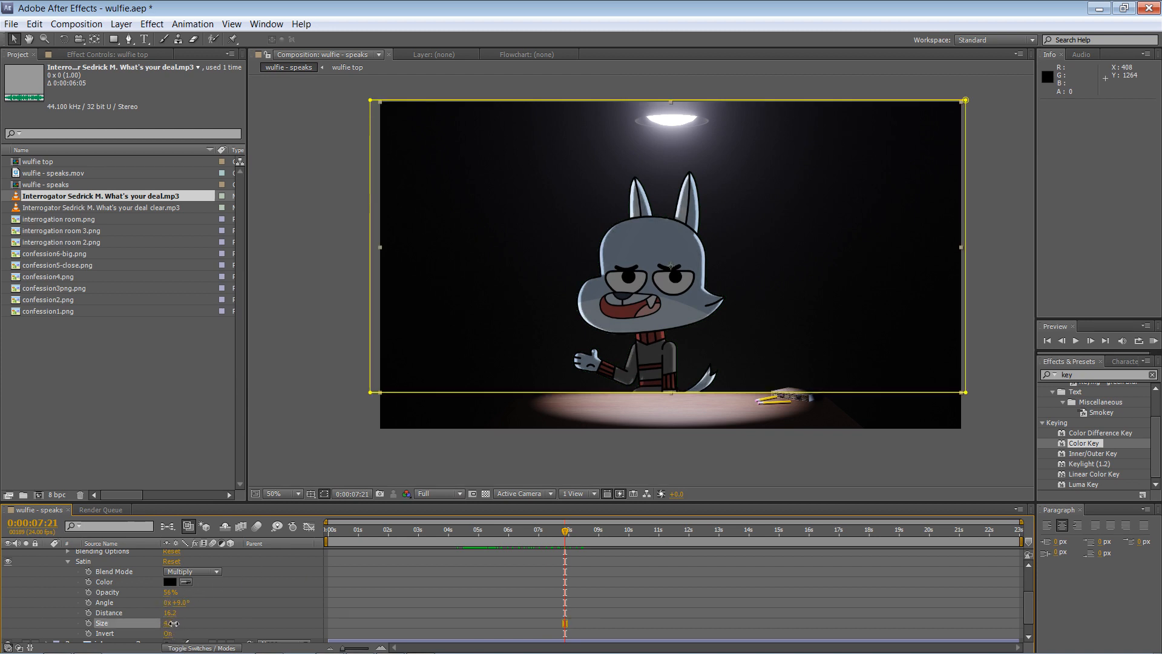
pyautogui.moveTo(173, 623); pyautogui.dragTo(181, 623)
pyautogui.click(397, 462)
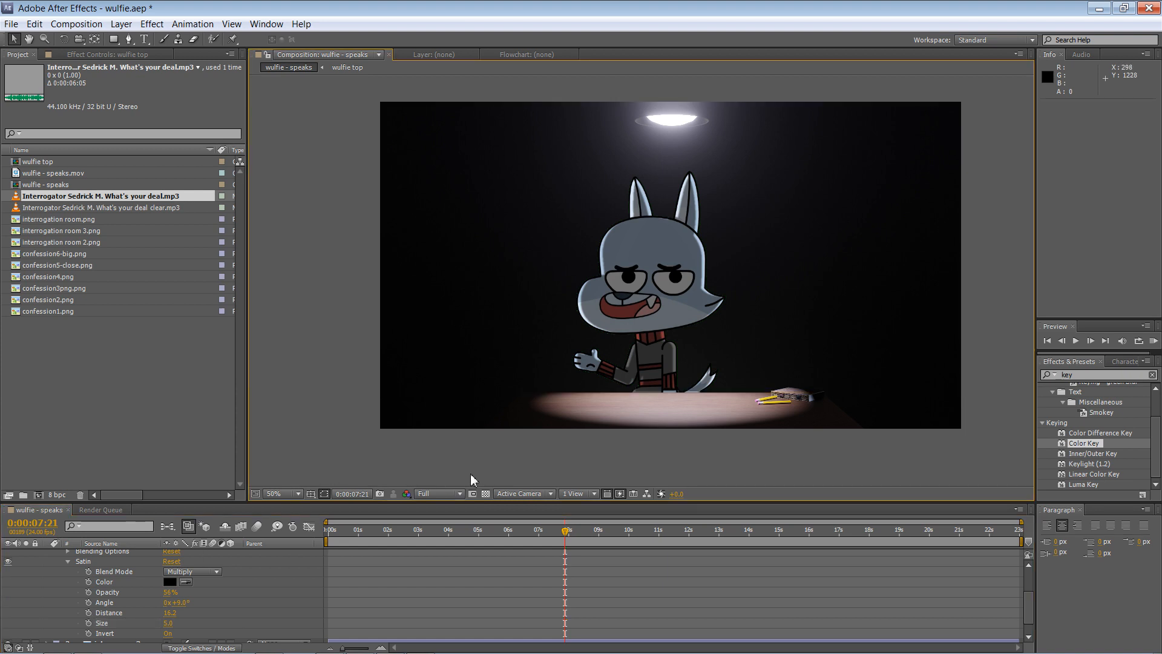
pyautogui.moveTo(1028, 608); pyautogui.dragTo(1024, 556)
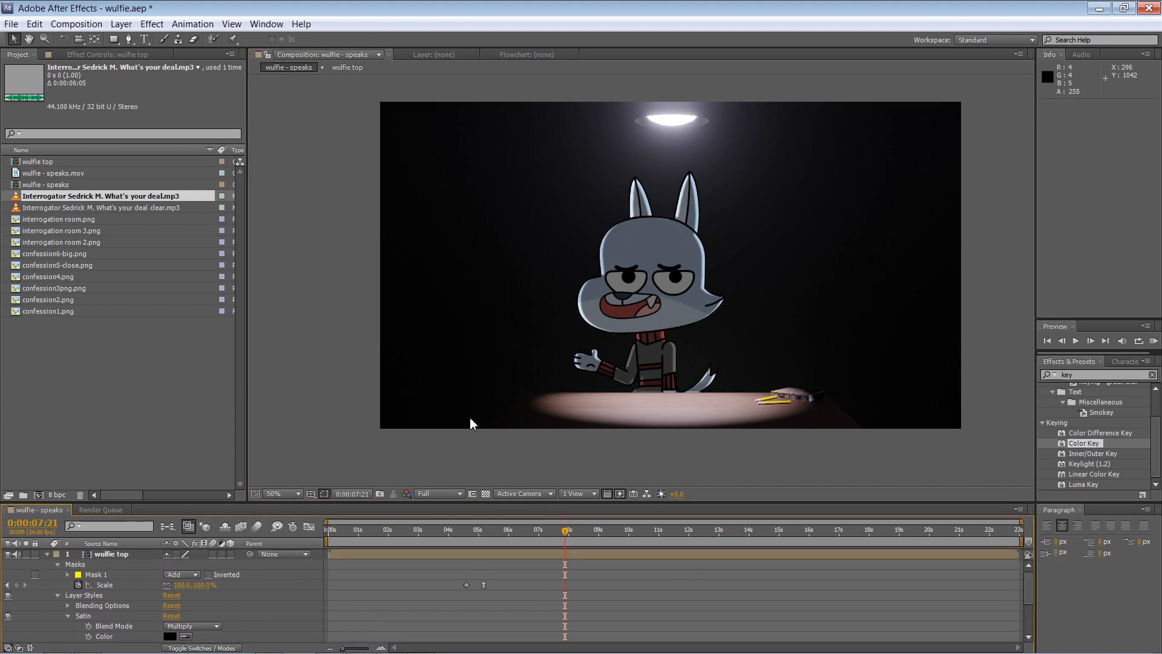
pyautogui.click(578, 455)
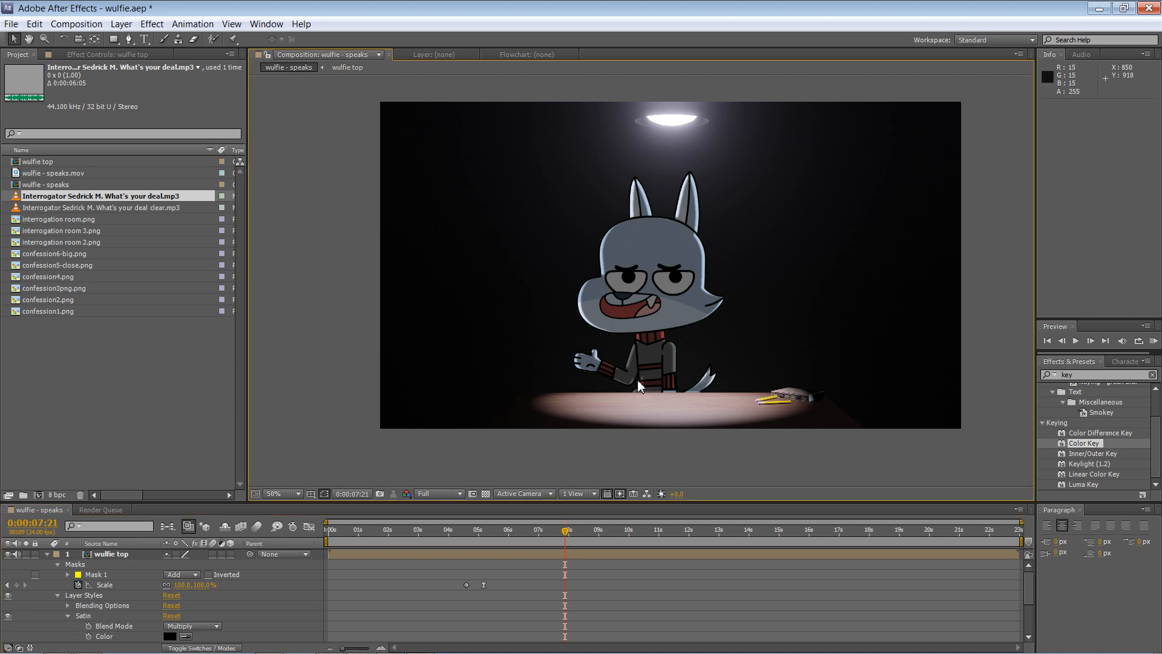
pyautogui.click(657, 350)
pyautogui.click(545, 433)
# Toggle the Satin style's Invert option off and back on to compare the shading.
pyautogui.scroll(-5, 216, 578)
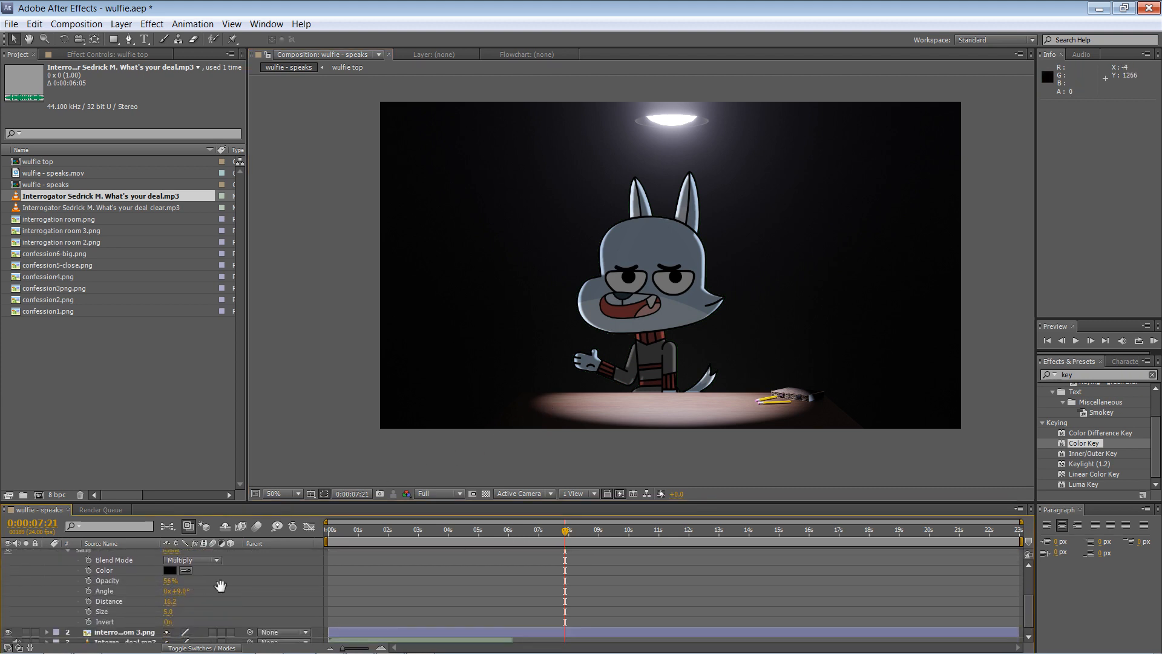
pyautogui.click(170, 616)
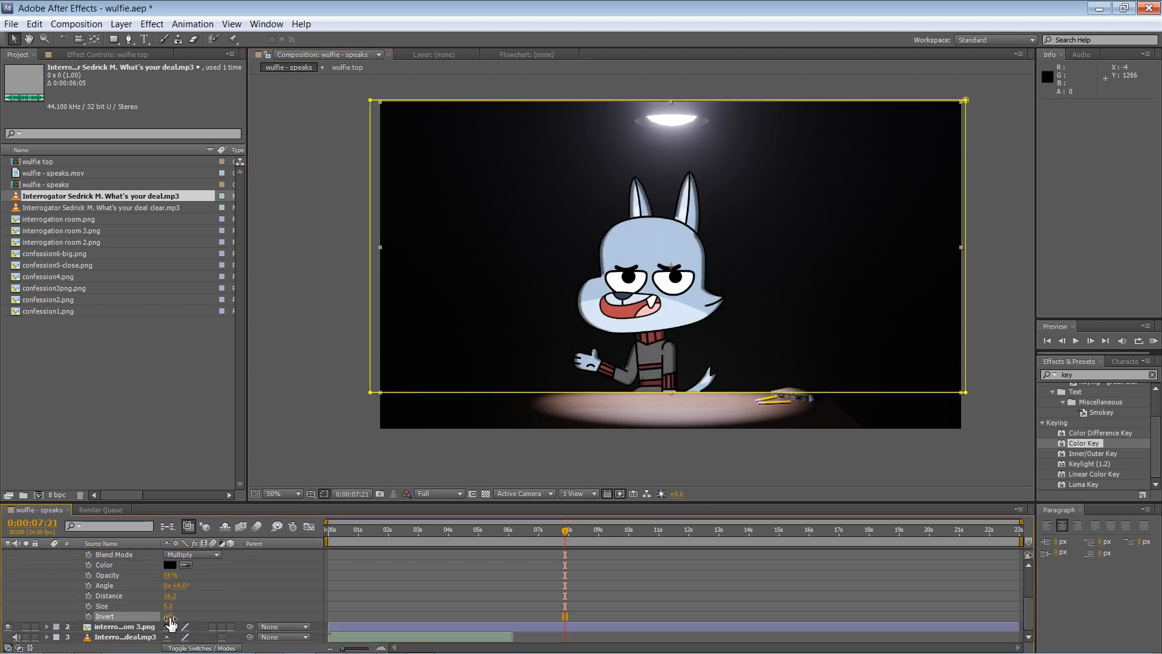
pyautogui.click(321, 409)
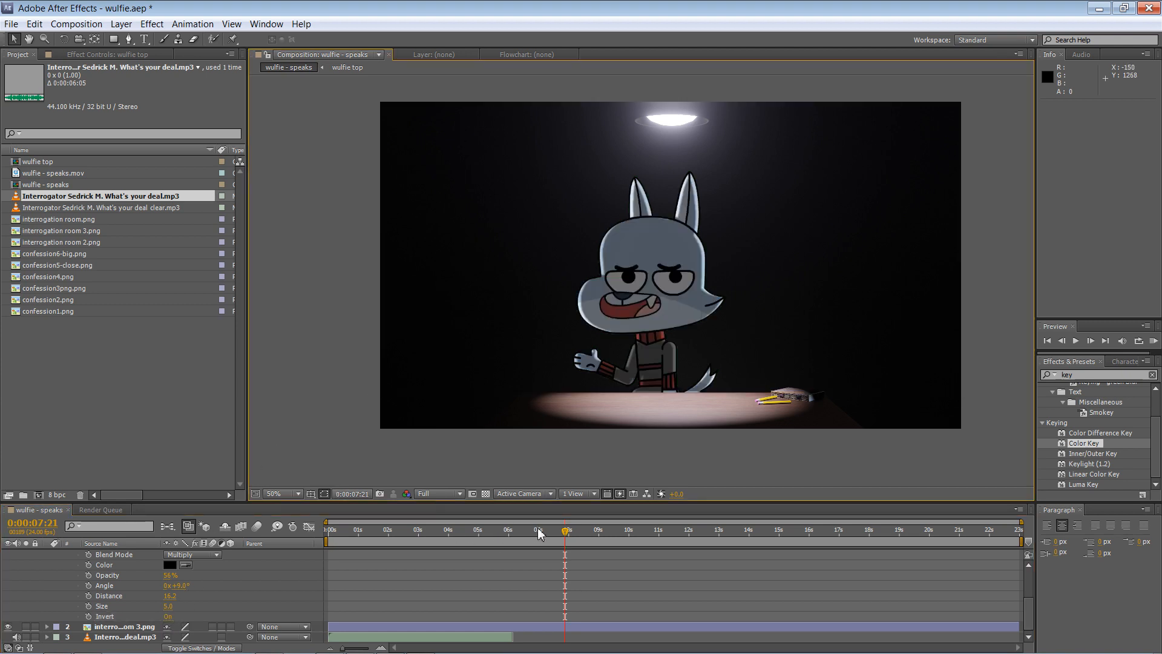
# Move the playhead to 0:00:05:23, collapse the wulfie top layer's properties and duplicate the layer.
pyautogui.moveTo(538, 531); pyautogui.dragTo(508, 530)
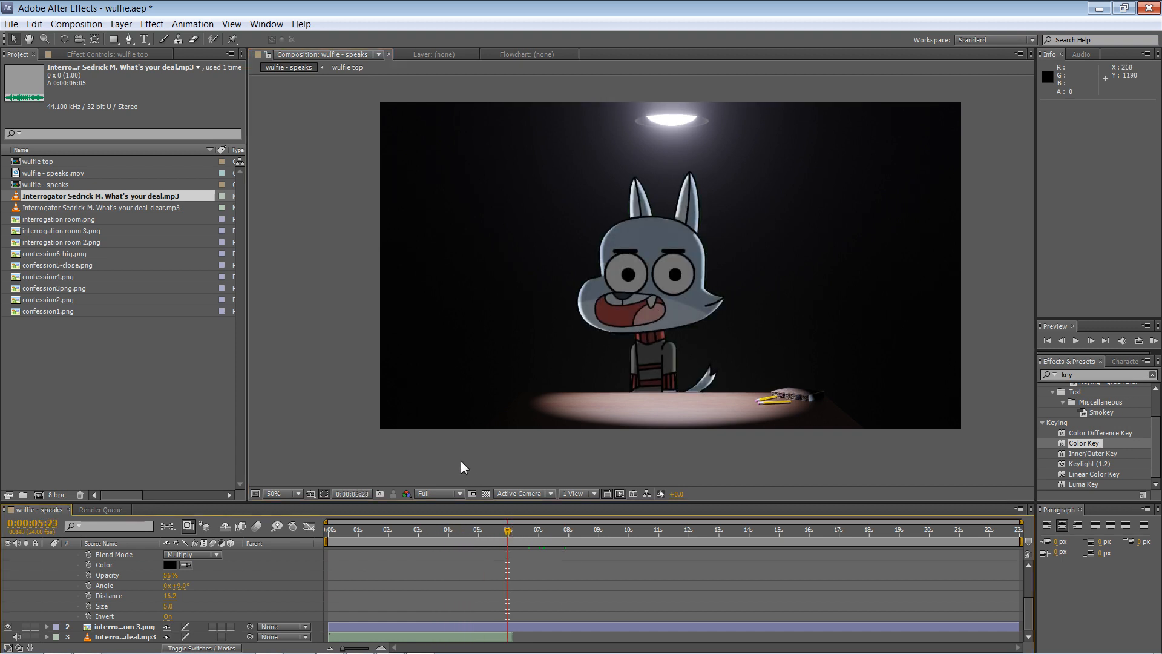
pyautogui.scroll(3, 63, 586)
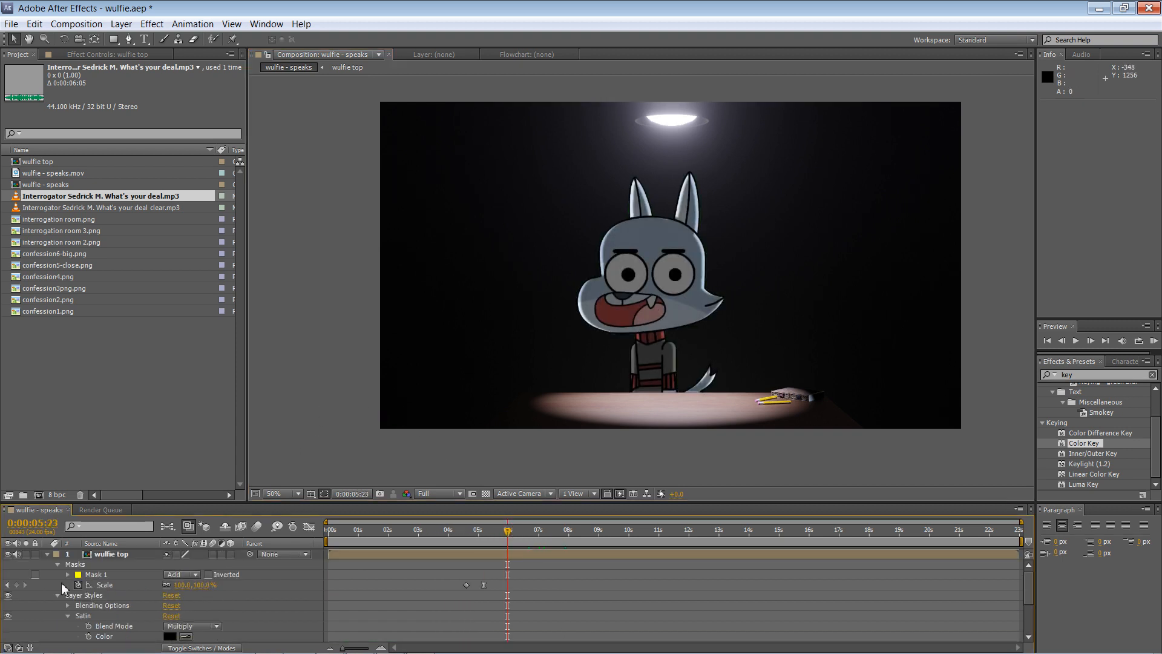
pyautogui.click(48, 554)
pyautogui.click(143, 554)
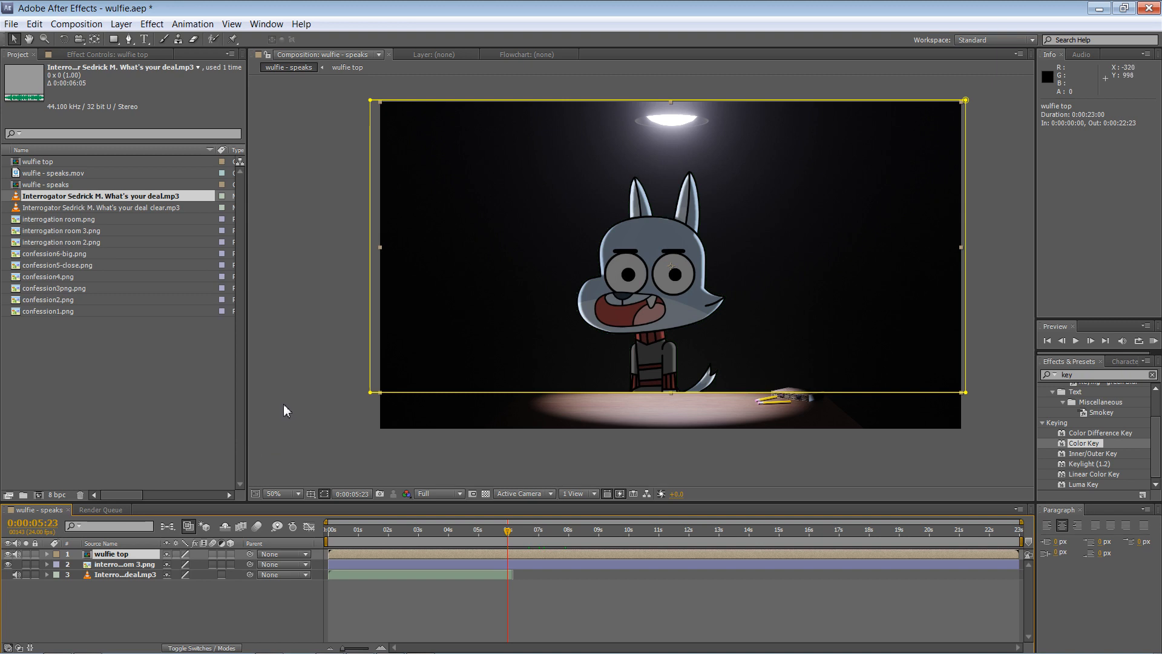
pyautogui.hotkey('ctrl', 'd')
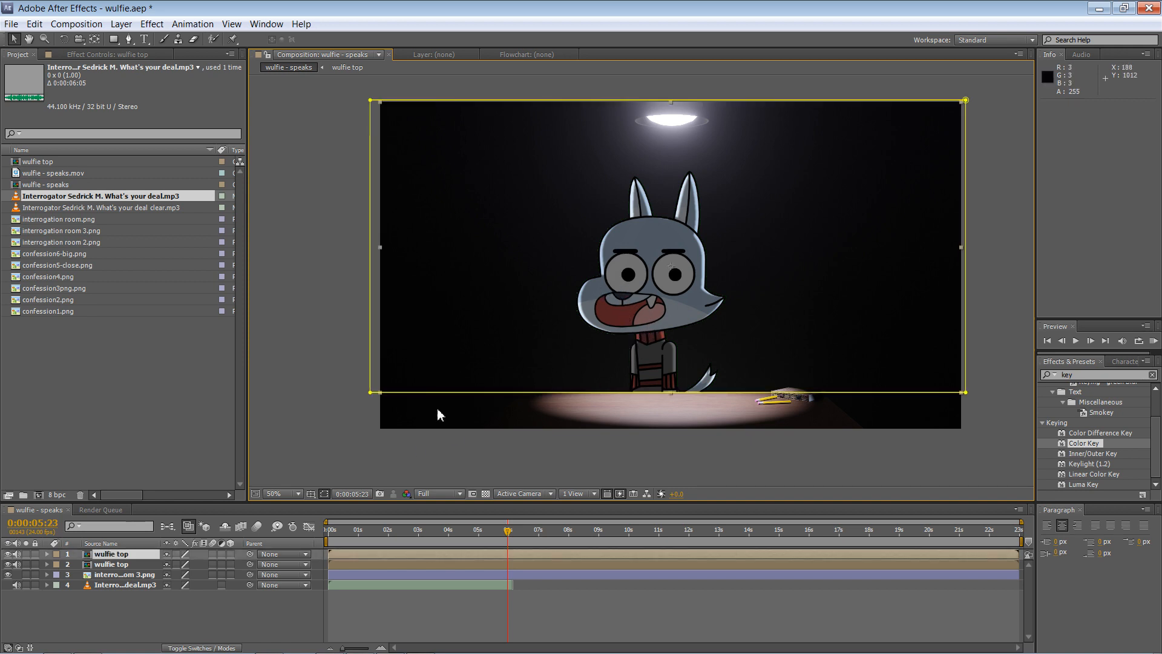
# Flip the duplicated wulfie top layer vertically with a Scale of 100, -100% and move it below the original as a table reflection.
pyautogui.press('s')
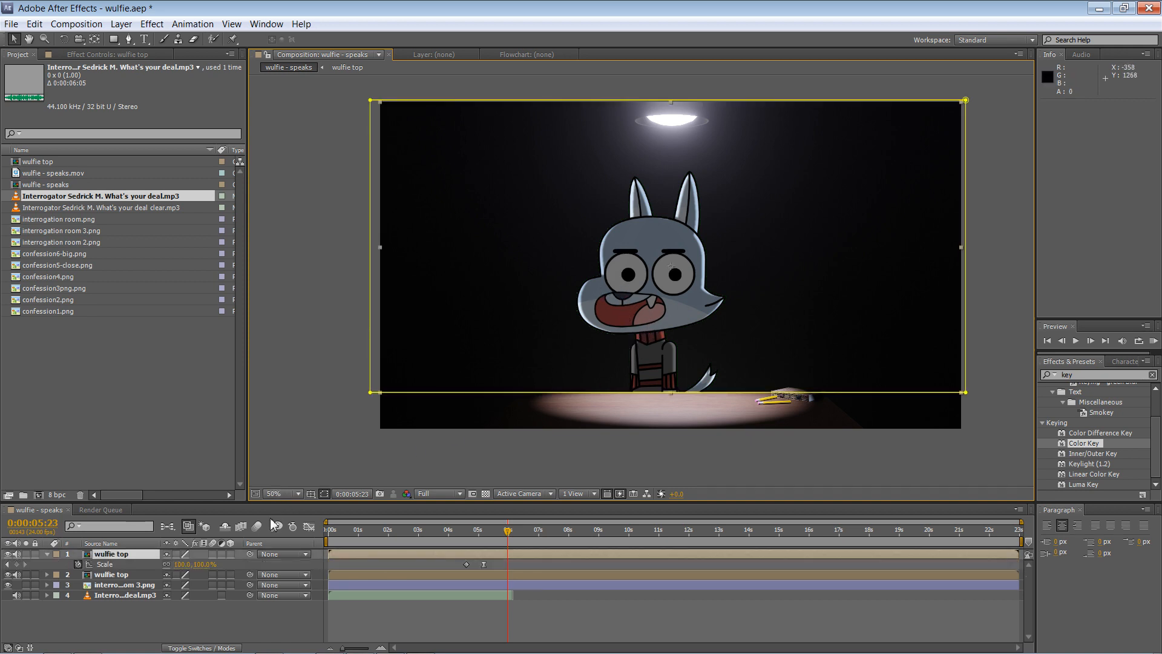
pyautogui.click(176, 570)
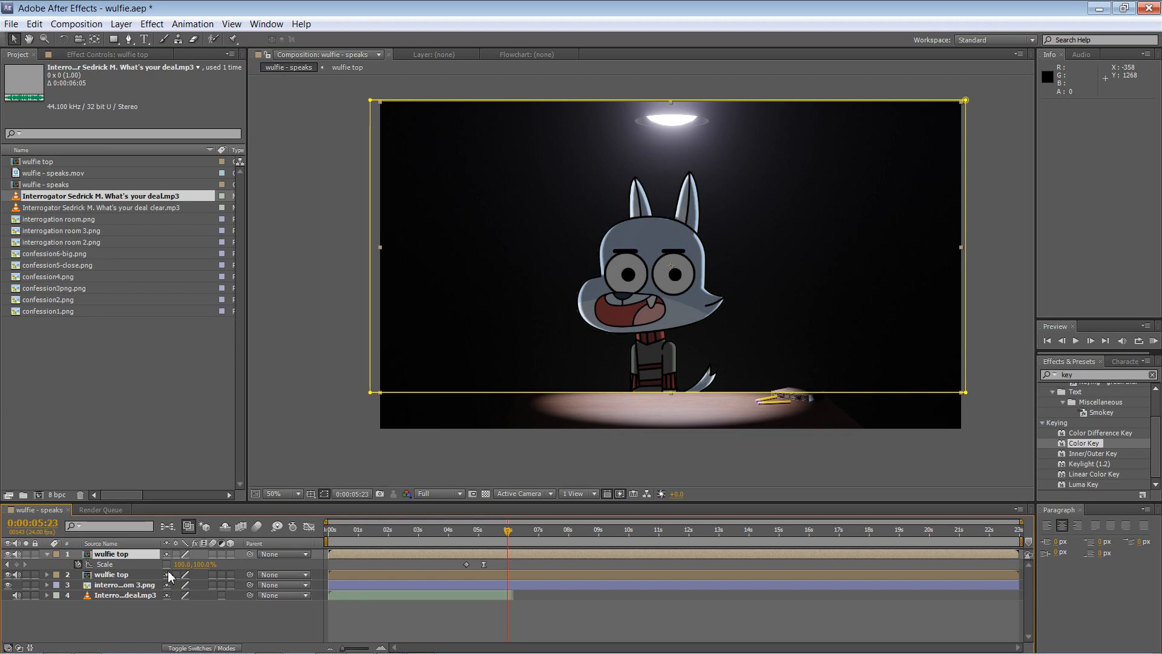
pyautogui.click(202, 565)
pyautogui.press('Left')
pyautogui.write('-')
pyautogui.press('Return')
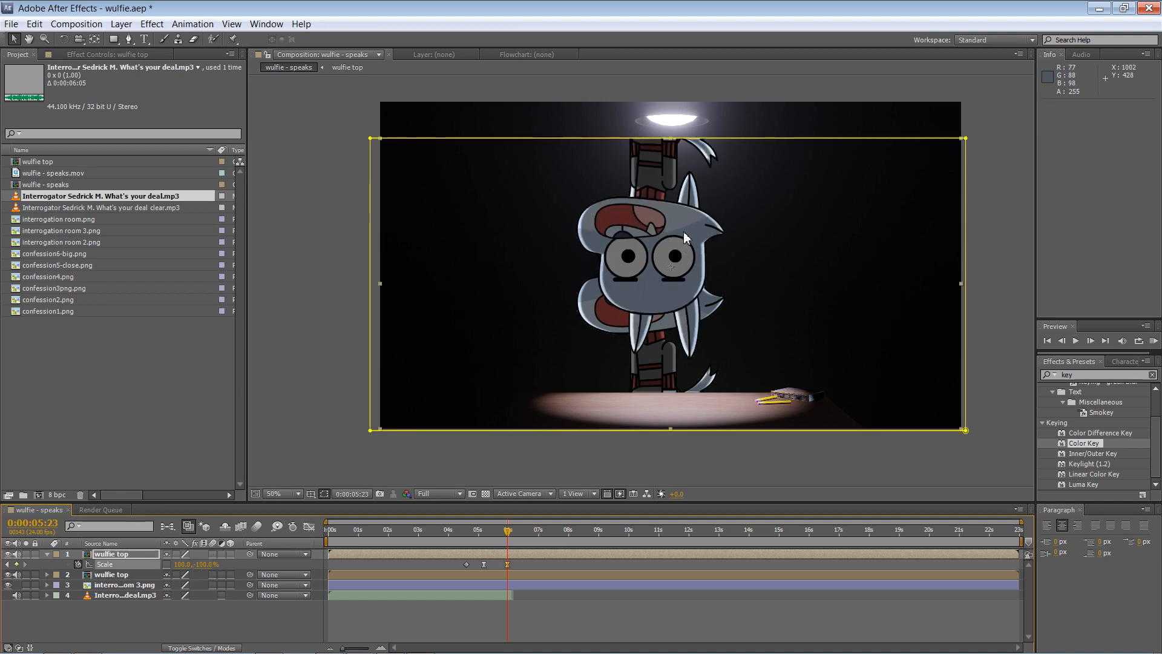
pyautogui.moveTo(686, 247); pyautogui.dragTo(672, 425)
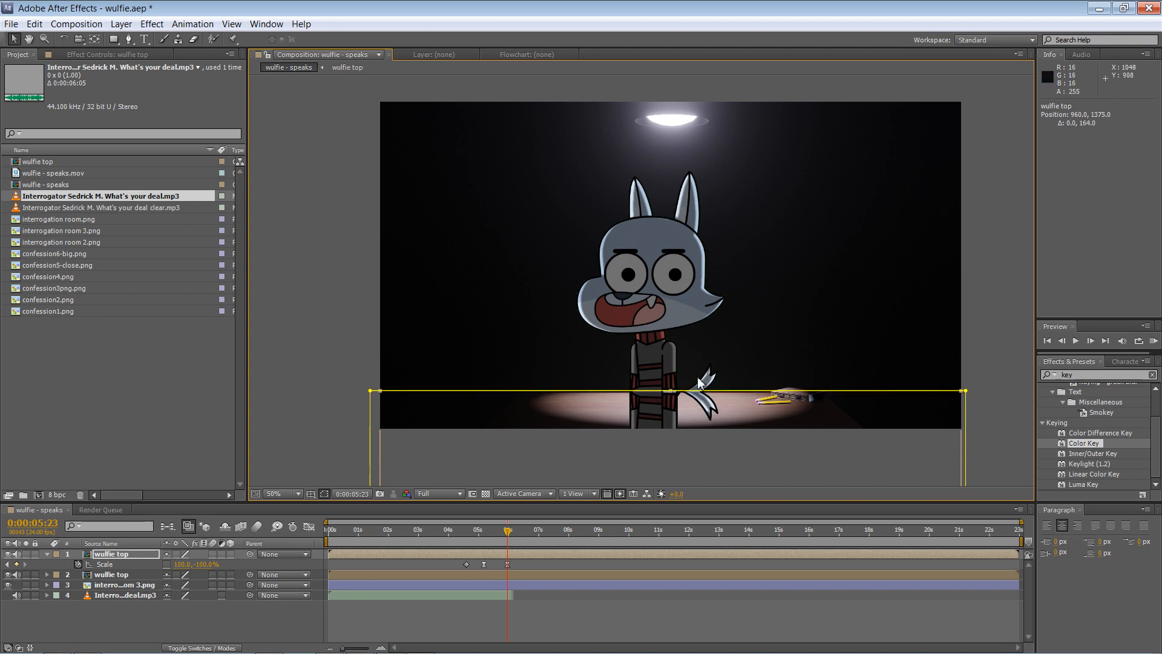
# Search the effects for "linear" and apply Linear Wipe to the flipped wulfie top layer with a wipe angle of 180°.
pyautogui.click(1081, 375)
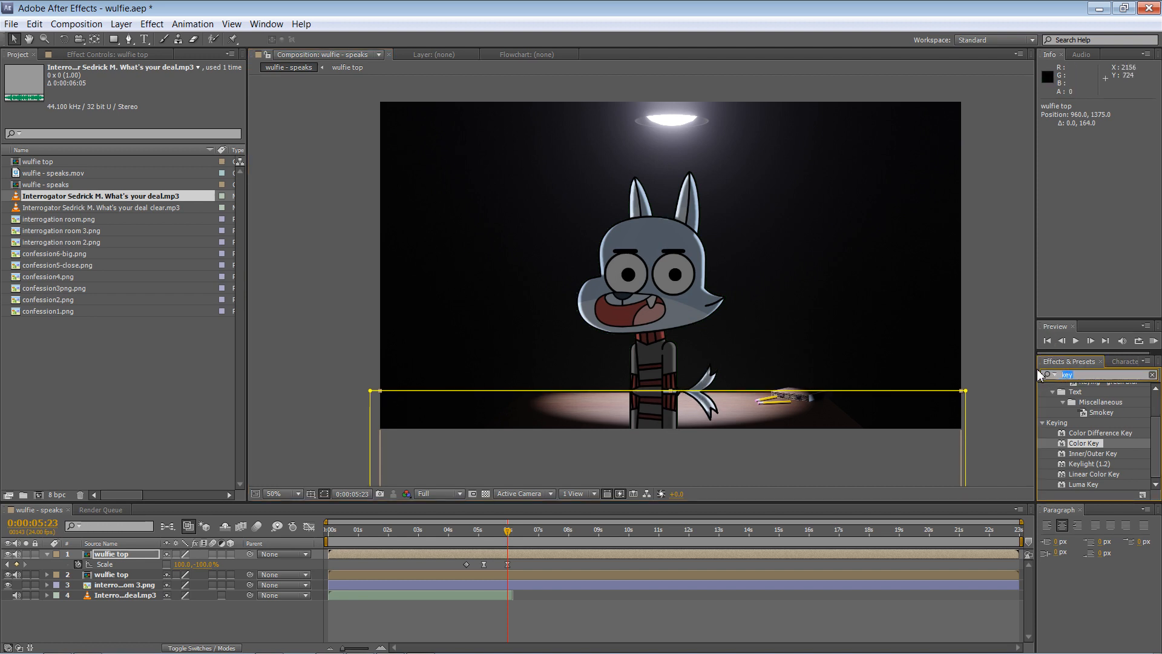
pyautogui.write('line')
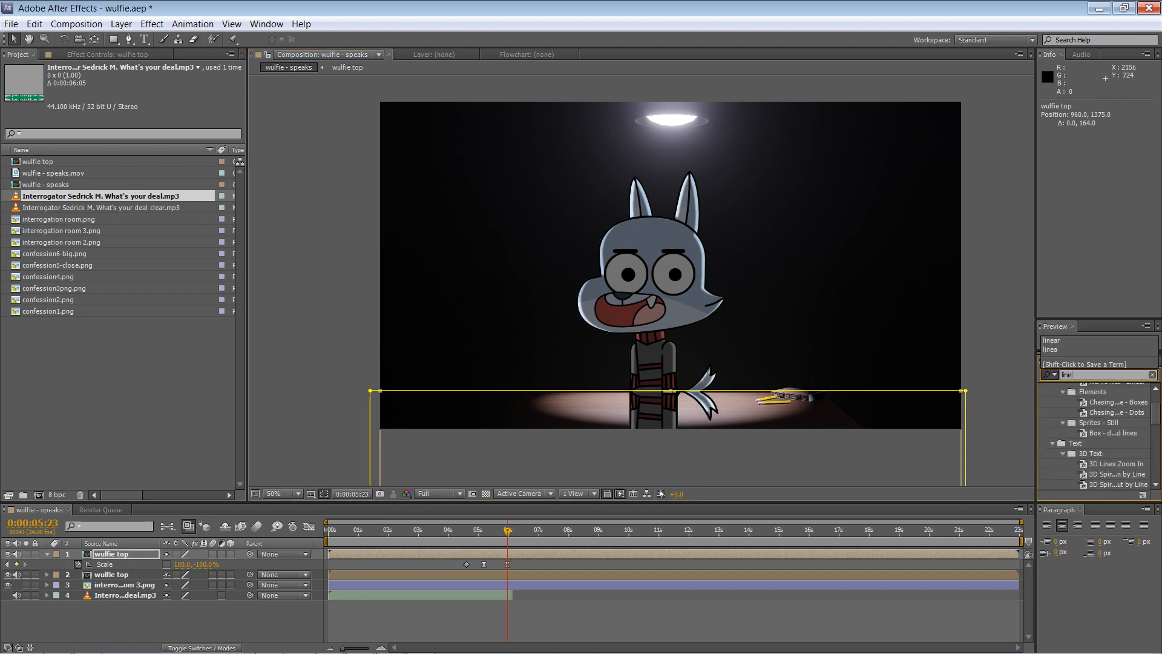
pyautogui.write('ar')
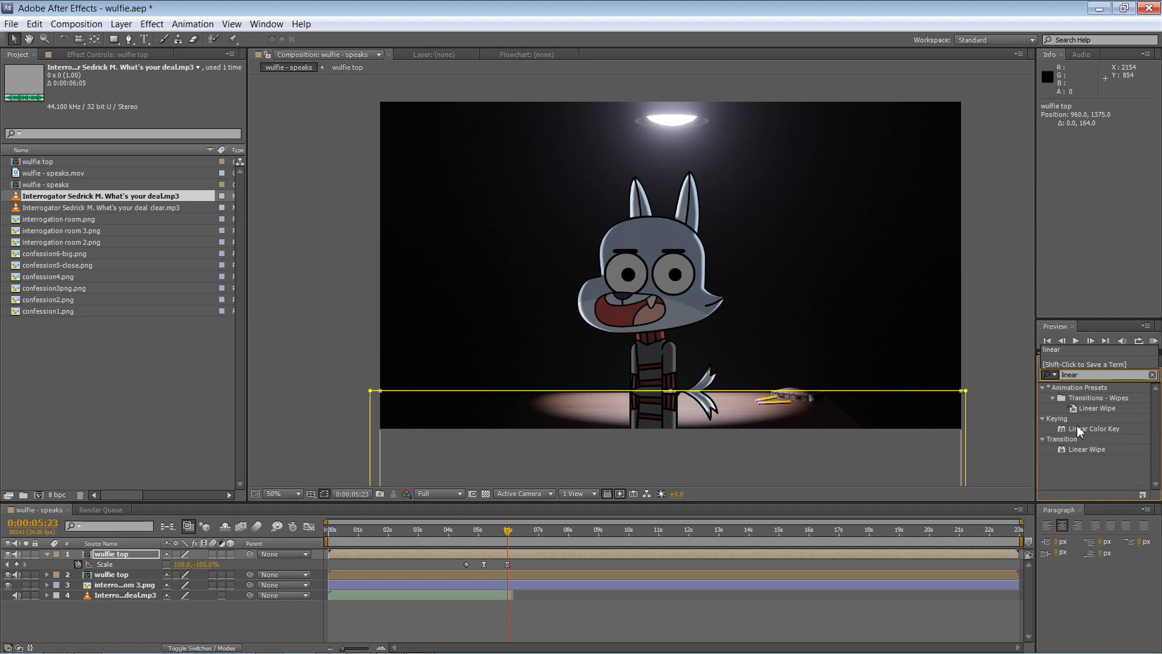
pyautogui.moveTo(1077, 452); pyautogui.dragTo(630, 402)
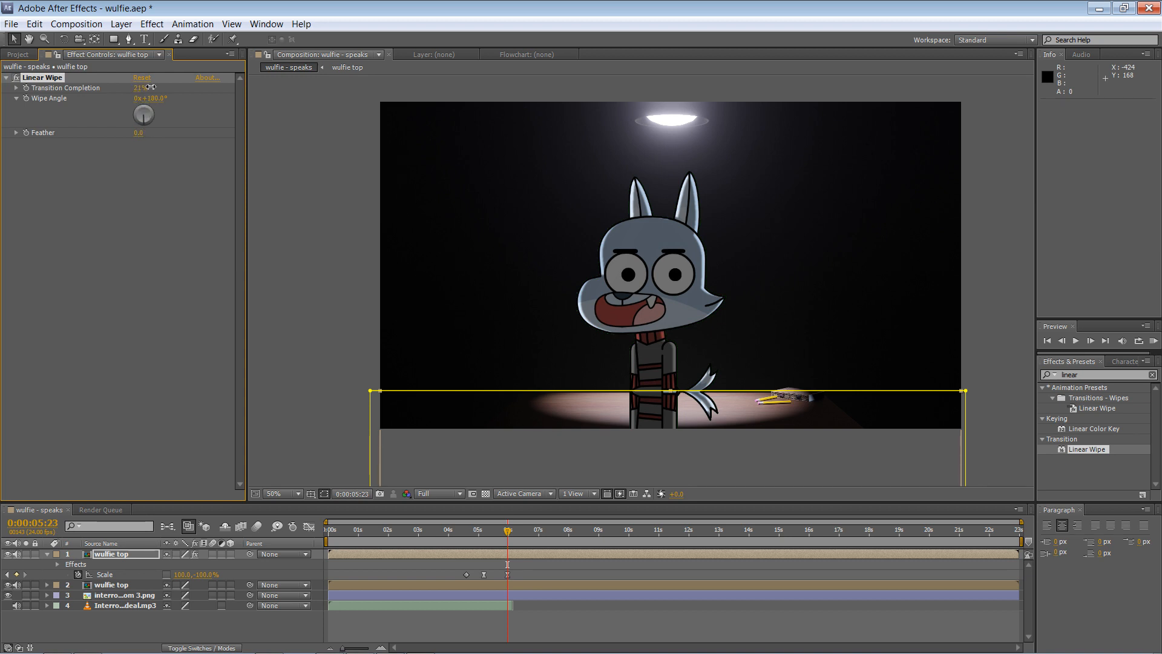
# Set the reflection's Linear Wipe to 86% Transition Completion with a Feather of 119.
pyautogui.moveTo(187, 83); pyautogui.dragTo(184, 80)
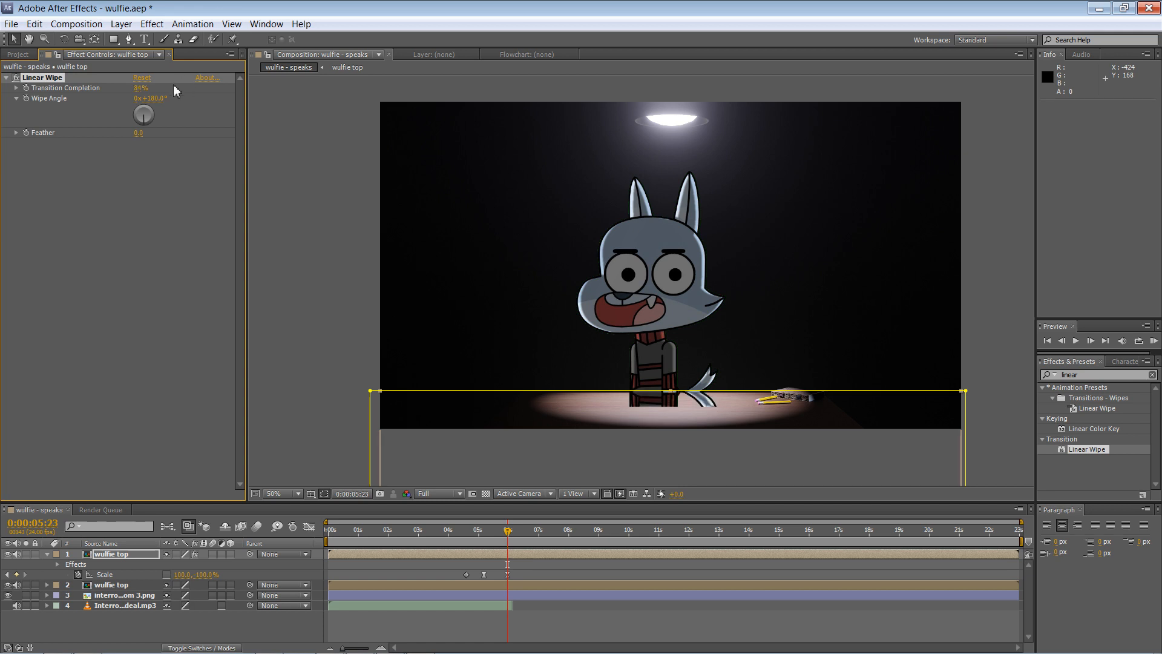
pyautogui.moveTo(138, 132); pyautogui.dragTo(141, 87)
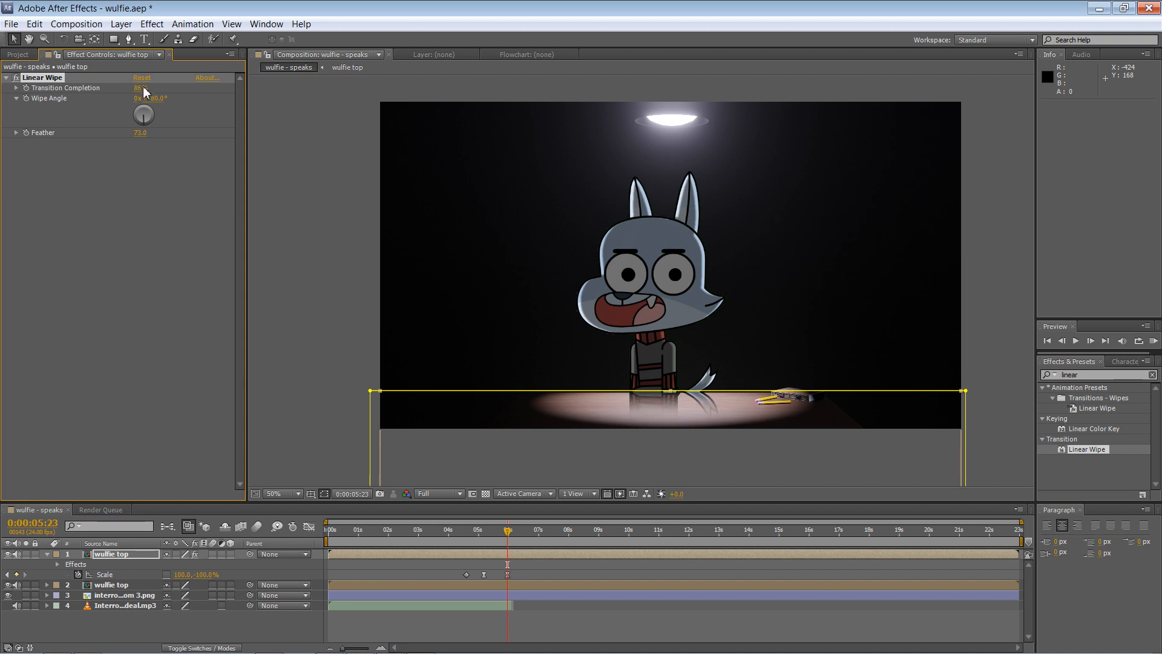
pyautogui.moveTo(152, 131)
pyautogui.mouseDown()
pyautogui.moveTo(185, 124)
pyautogui.moveTo(154, 124)
pyautogui.mouseUp()
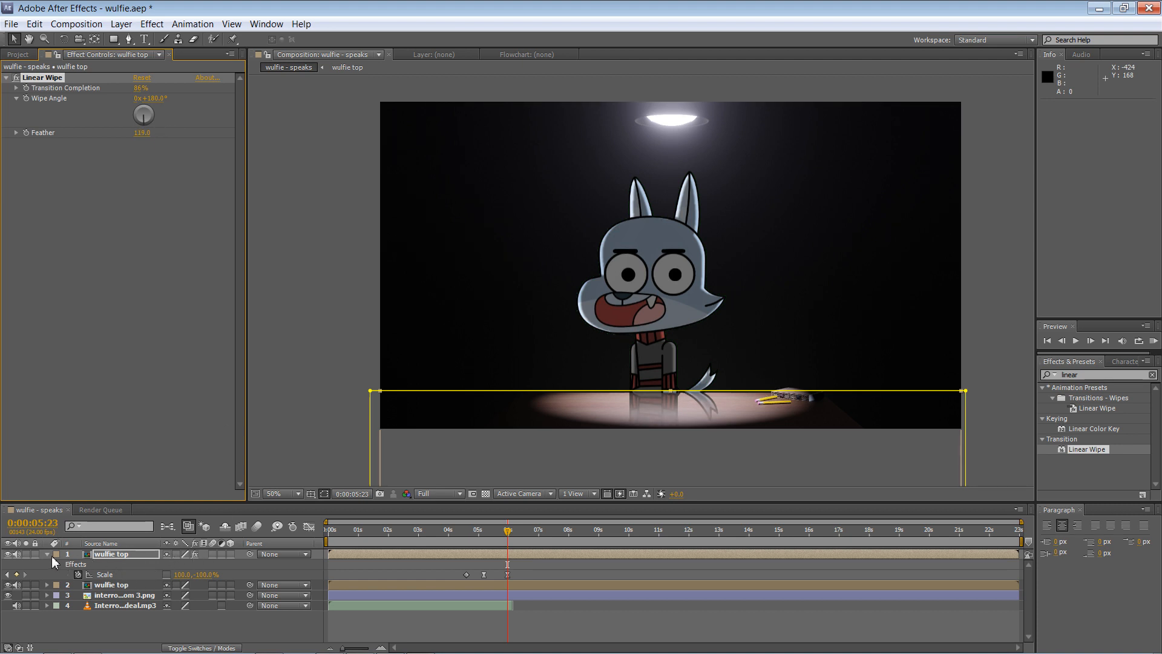
# Collapse the reflection layer's properties, set its Opacity to 14% and deselect the layer.
pyautogui.click(47, 554)
pyautogui.click(120, 556)
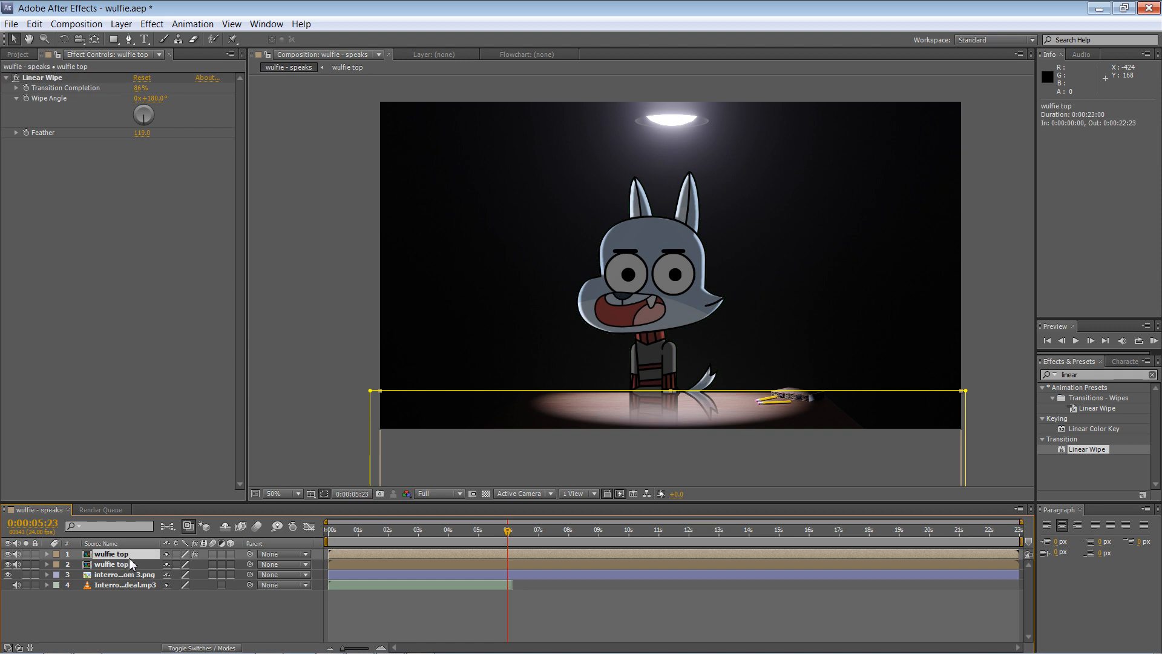
pyautogui.click(140, 564)
pyautogui.click(146, 557)
pyautogui.press('t')
pyautogui.moveTo(133, 560); pyautogui.dragTo(109, 555)
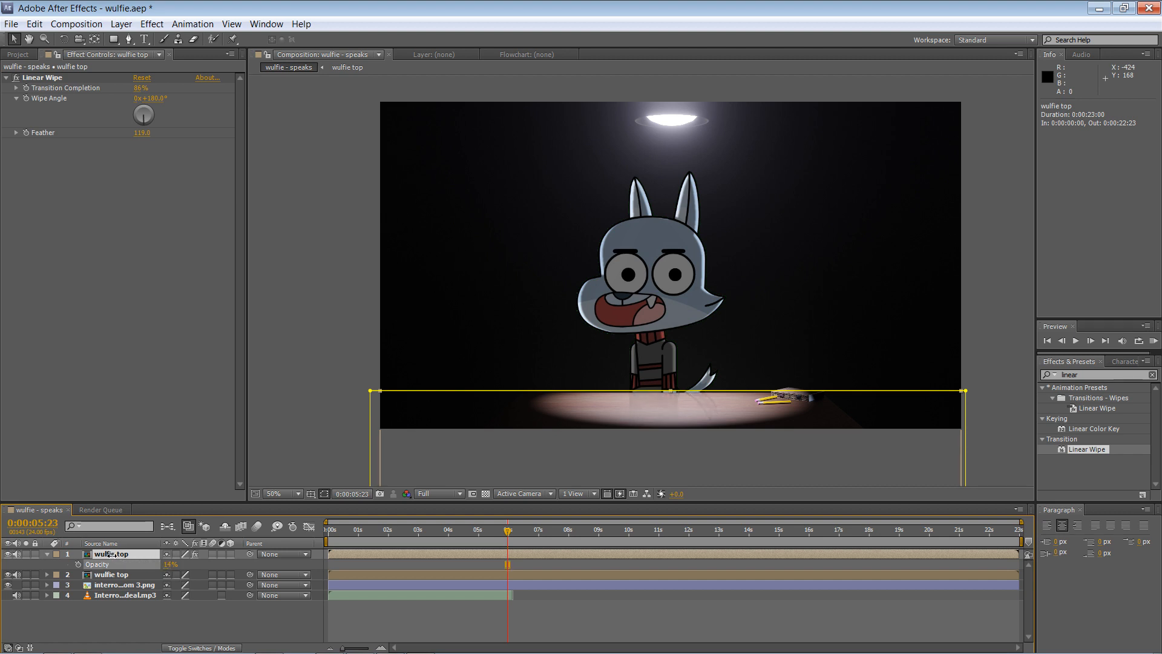
pyautogui.click(287, 327)
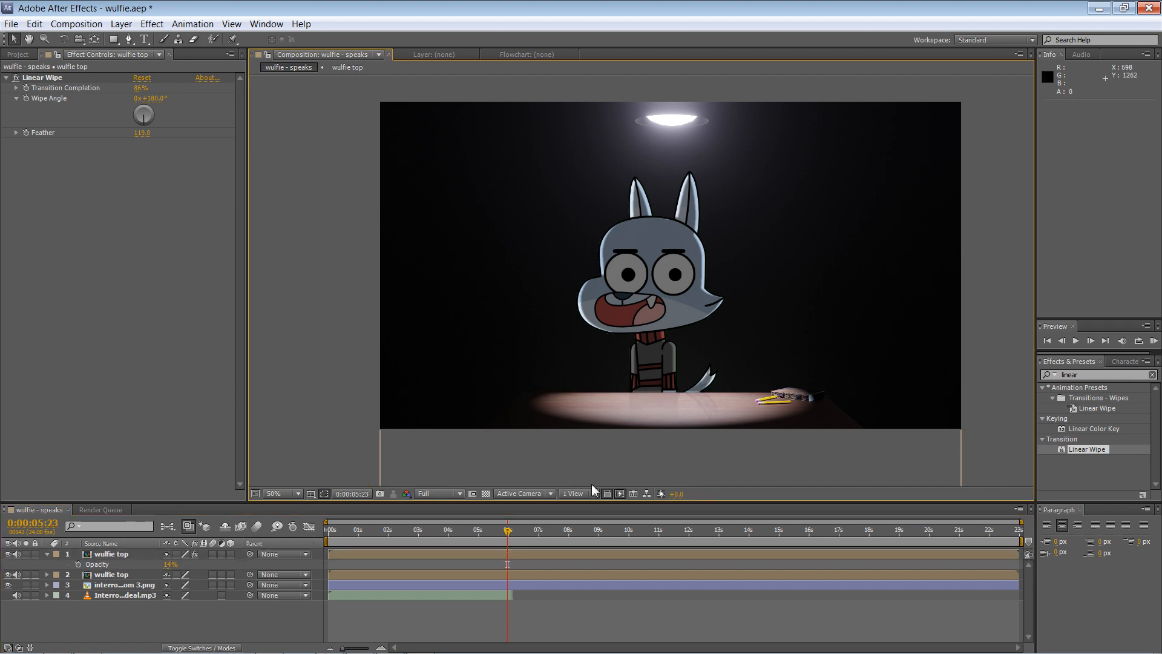
# Compare the Scale keyframes of both wulfie top layers, remove the reflection's Scale animation, and move the playhead to 0:00:05:11.
pyautogui.moveTo(508, 532)
pyautogui.mouseDown()
pyautogui.moveTo(470, 536)
pyautogui.moveTo(515, 536)
pyautogui.mouseUp()
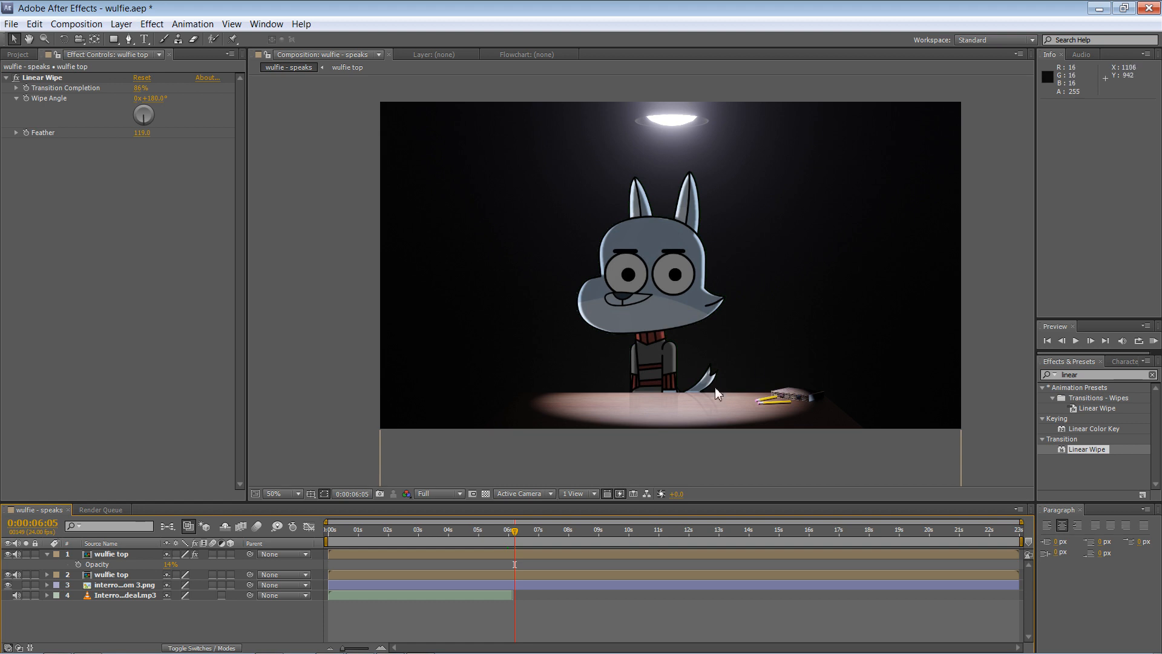
pyautogui.click(123, 574)
pyautogui.press('s')
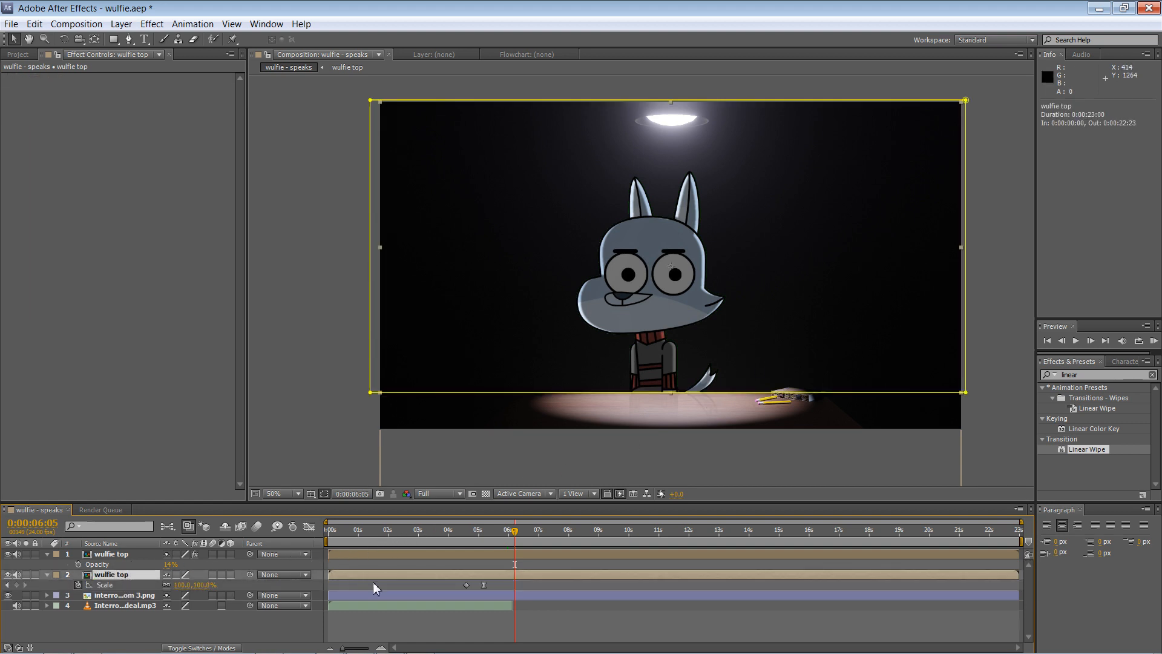
pyautogui.click(402, 552)
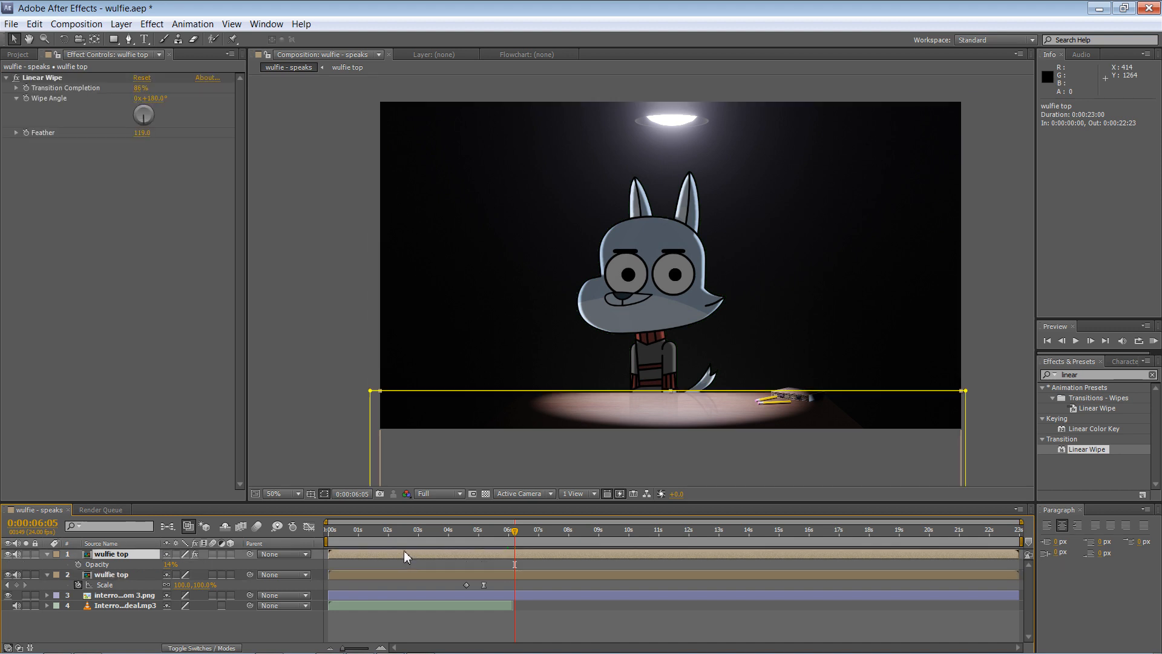
pyautogui.press('s')
pyautogui.moveTo(447, 534); pyautogui.dragTo(293, 541)
pyautogui.moveTo(402, 548); pyautogui.dragTo(483, 572)
pyautogui.click(507, 564)
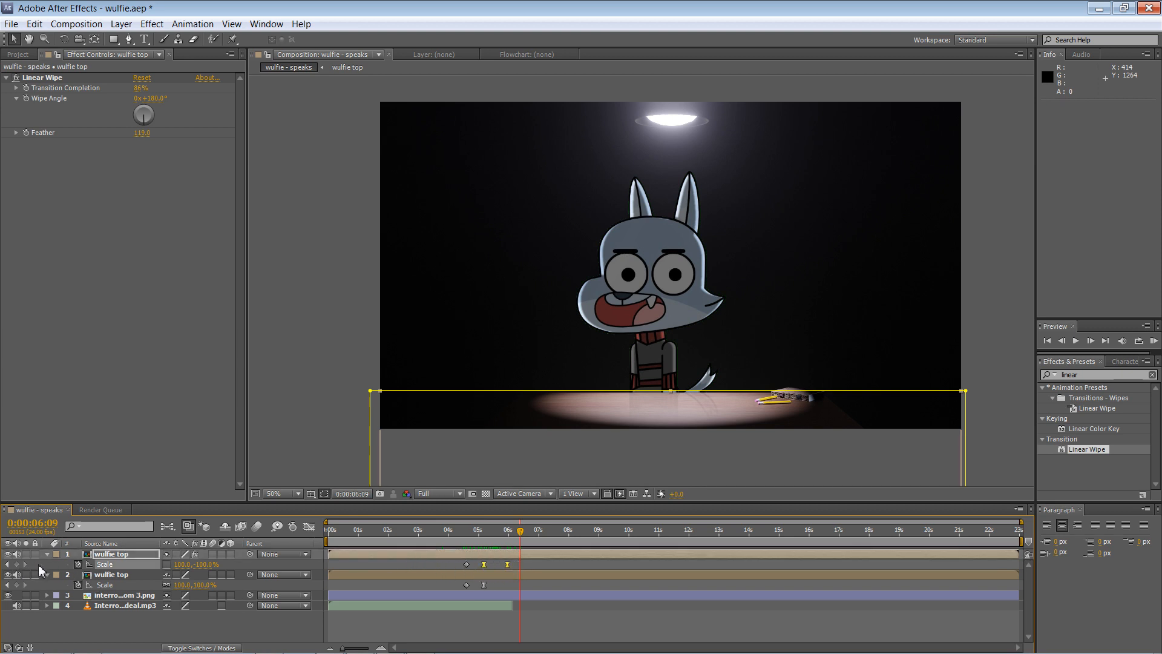
pyautogui.click(77, 564)
pyautogui.moveTo(512, 543)
pyautogui.mouseDown()
pyautogui.moveTo(459, 546)
pyautogui.moveTo(495, 541)
pyautogui.mouseUp()
pyautogui.click(347, 433)
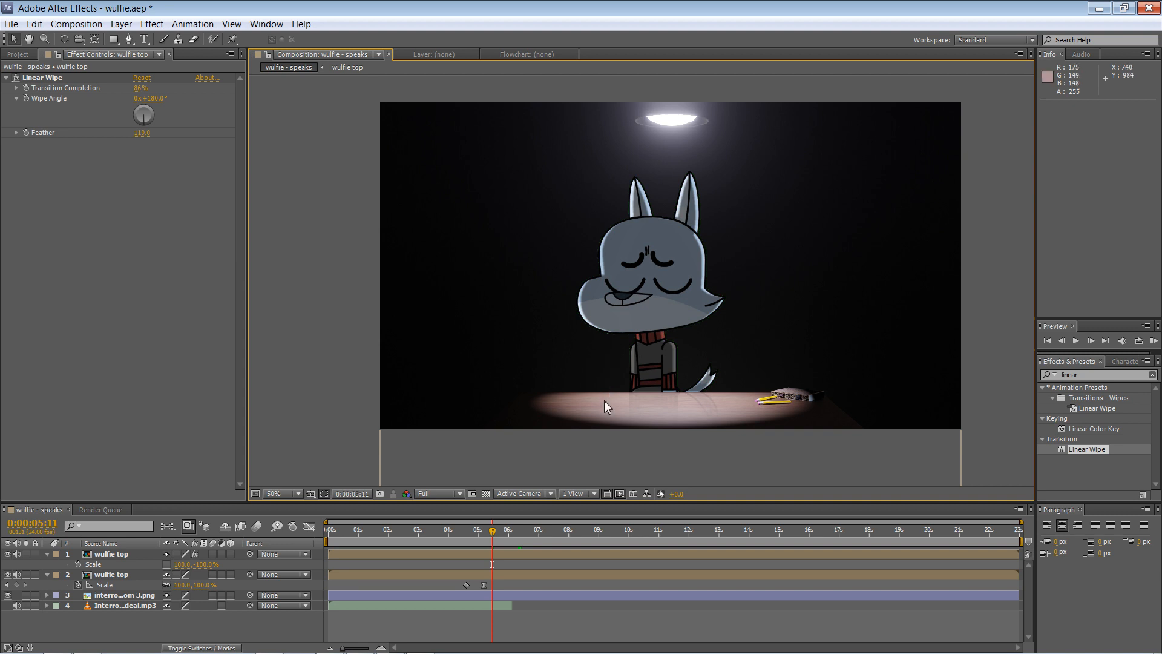
# Nudge the reflection layer down to position 960, 1383 and deselect it.
pyautogui.click(639, 403)
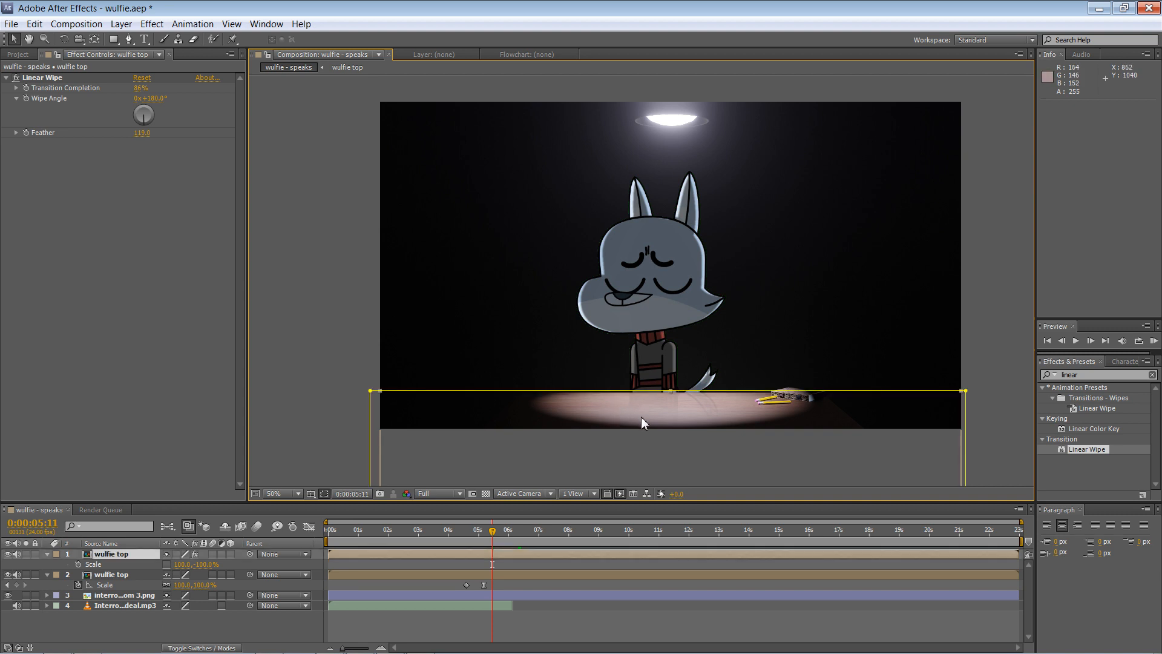
pyautogui.press('Down')
pyautogui.press('Down')
pyautogui.press('Down')
pyautogui.press('Down')
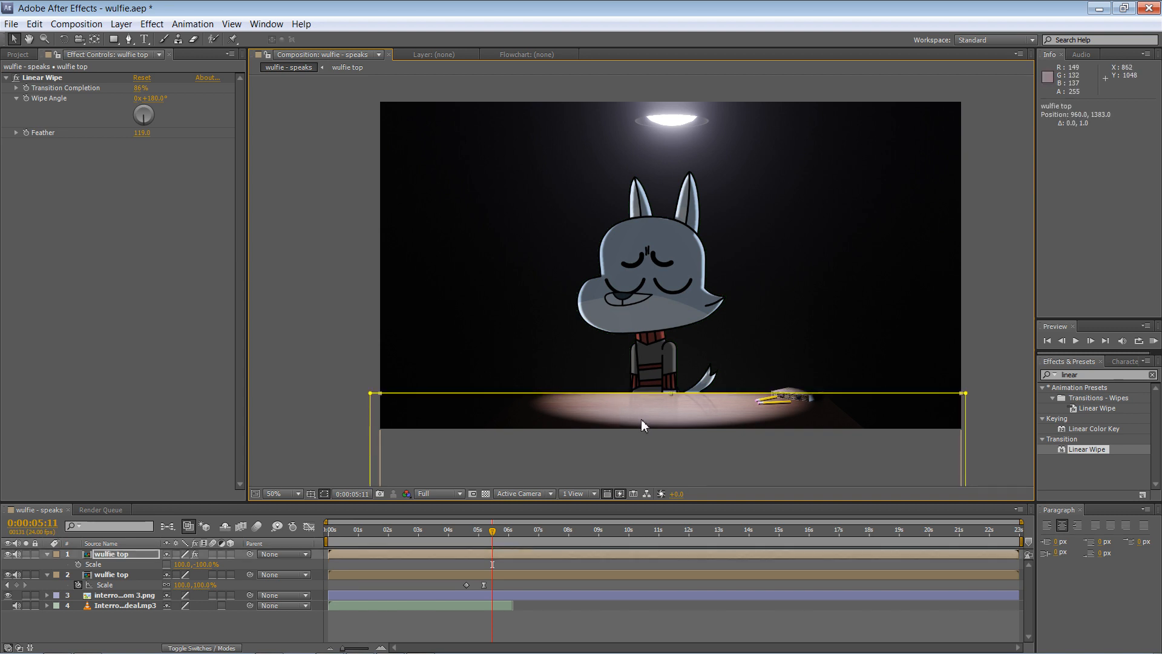
pyautogui.click(337, 409)
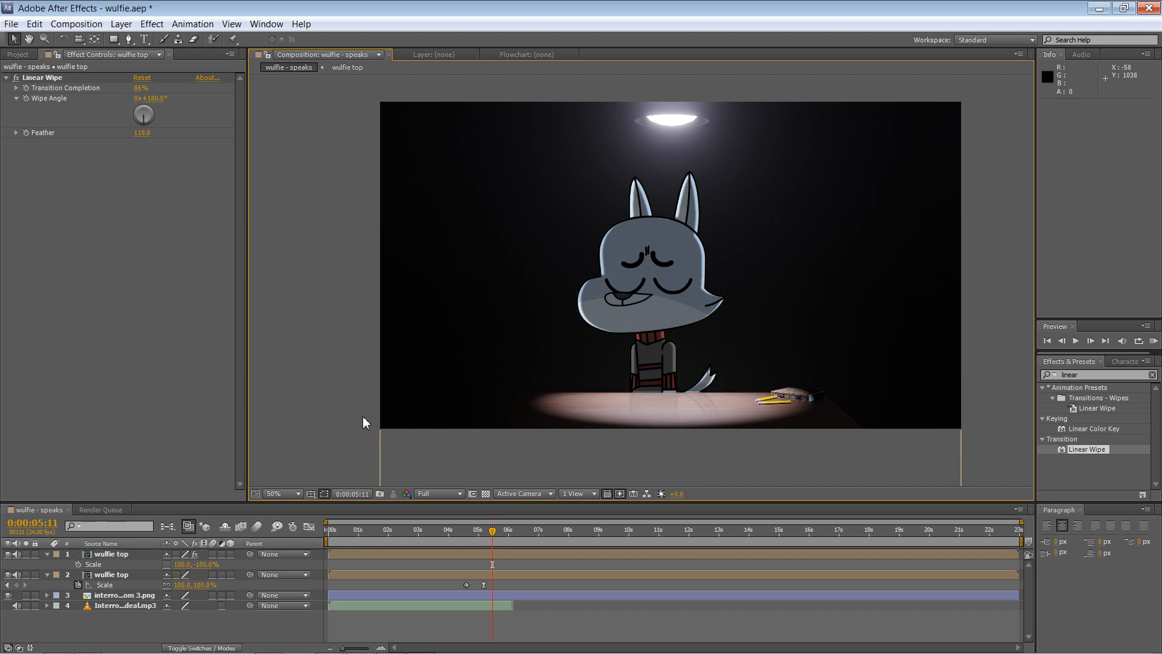
# Try nudging the original wulfie top layer up to position 960, 539.
pyautogui.click(646, 362)
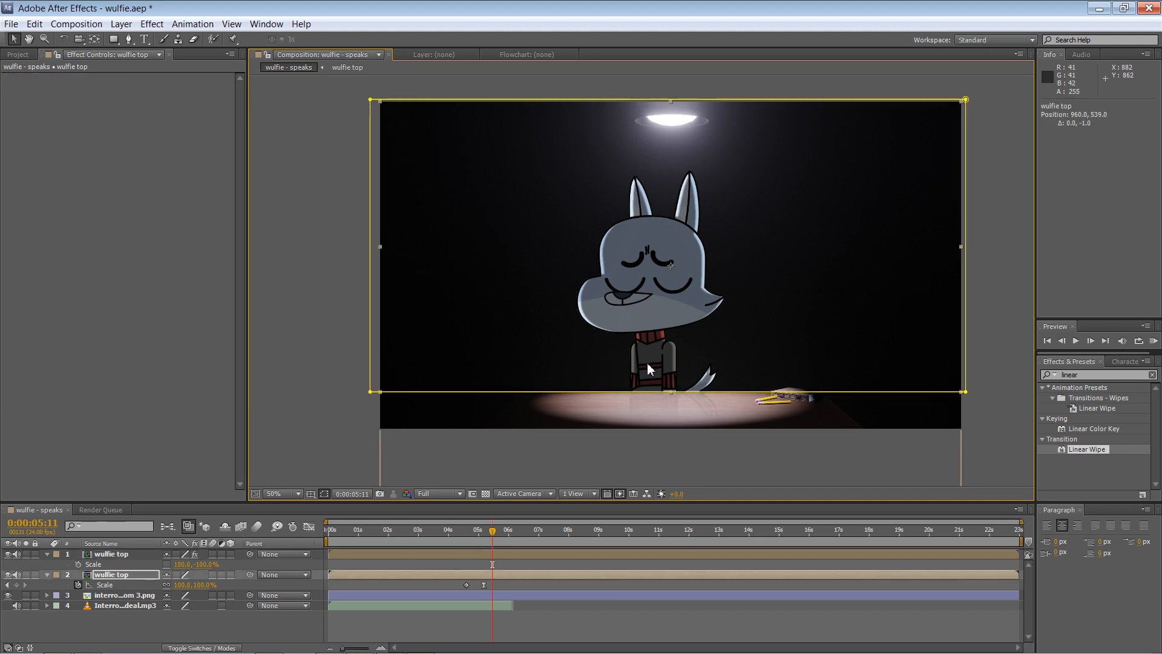
pyautogui.click(346, 426)
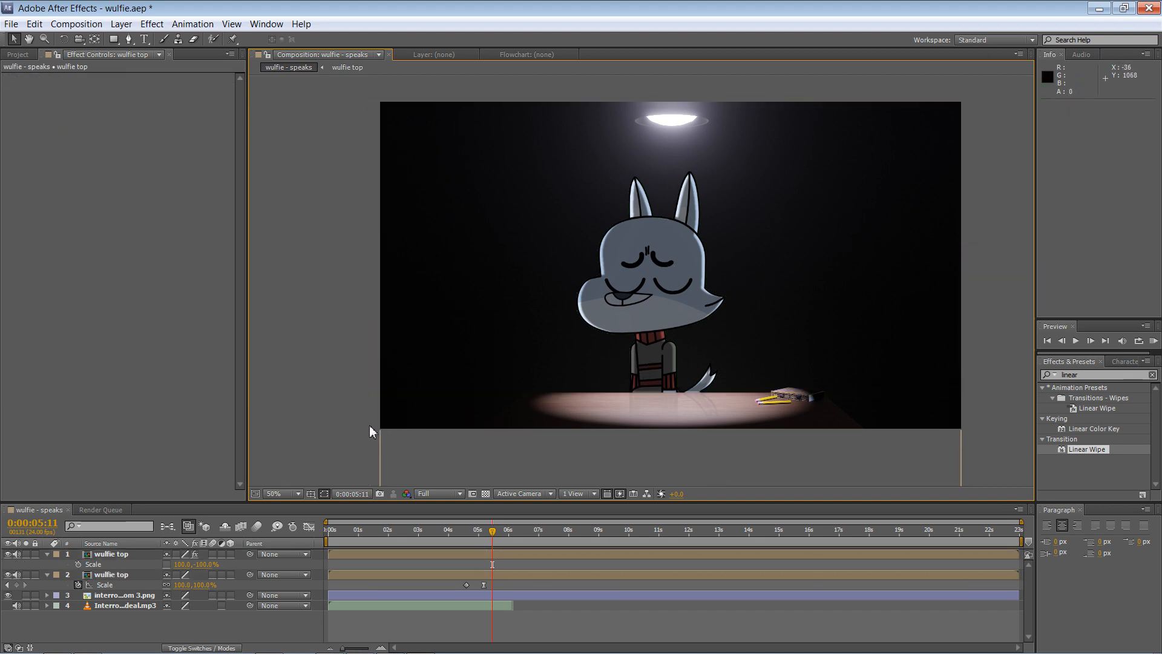
pyautogui.click(616, 321)
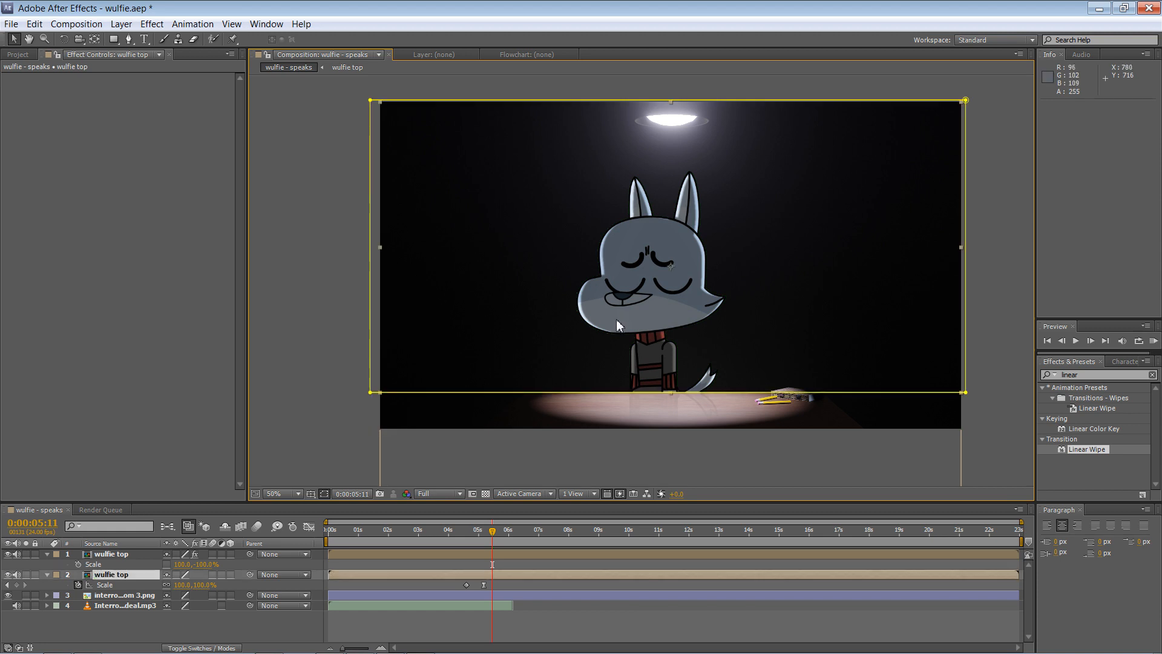
pyautogui.rightClick(135, 579)
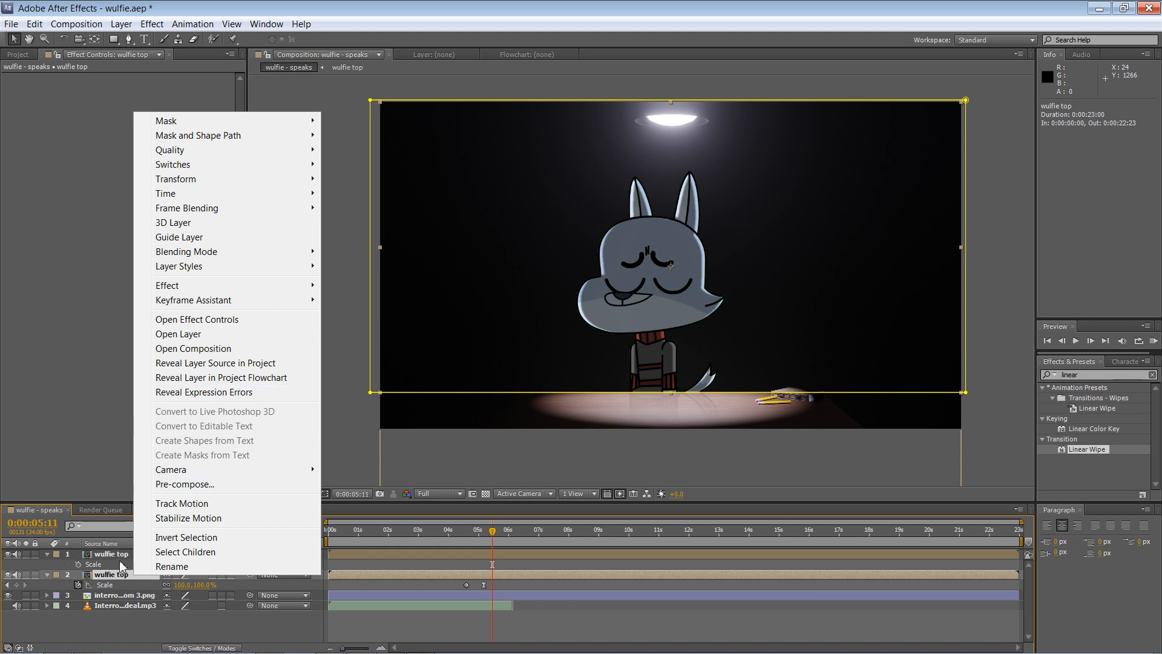
pyautogui.click(118, 564)
# Expand the original wulfie top layer's Satin settings and set the Satin Distance to 17.3.
pyautogui.click(41, 576)
pyautogui.click(48, 574)
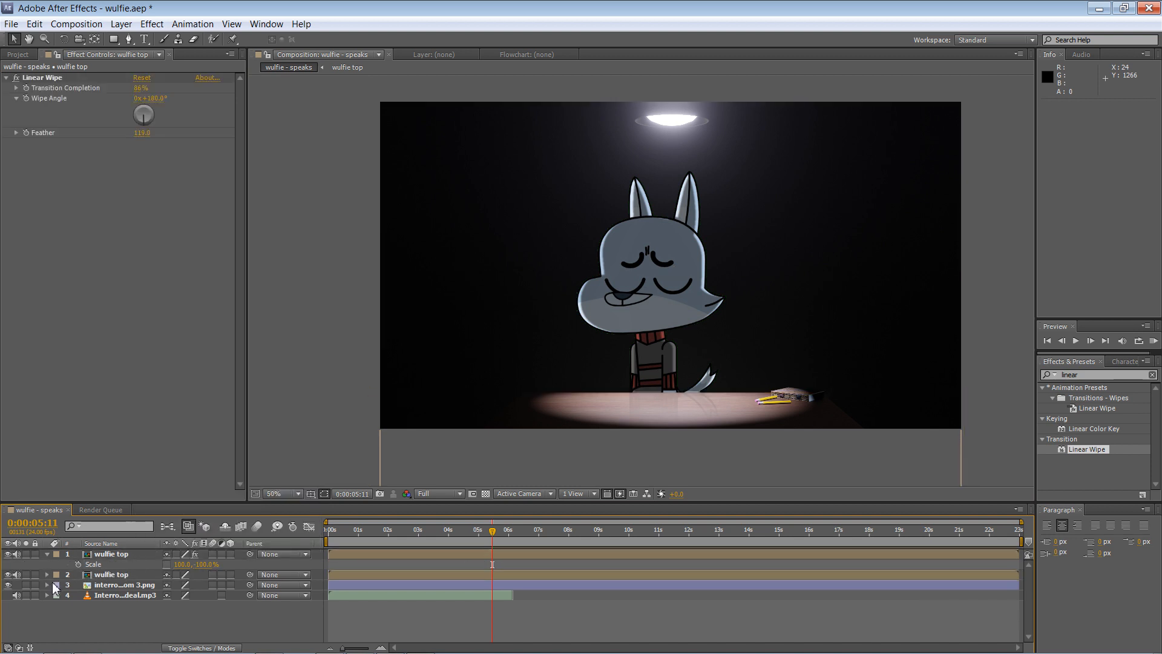
pyautogui.click(49, 574)
pyautogui.scroll(-2, 128, 621)
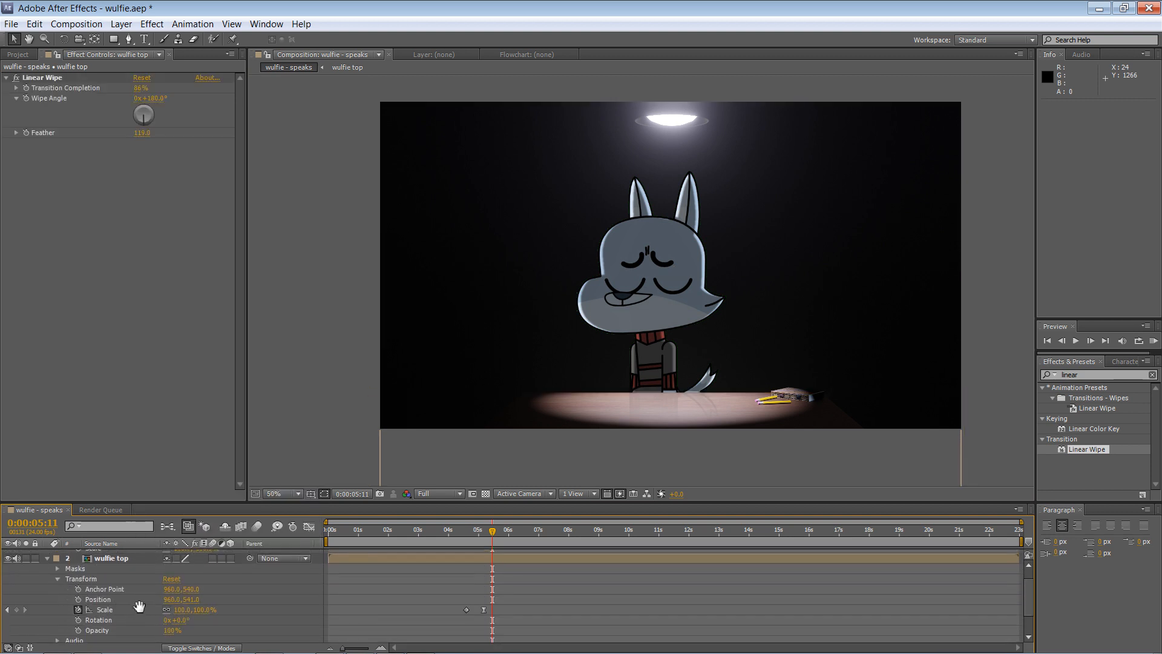
pyautogui.click(56, 615)
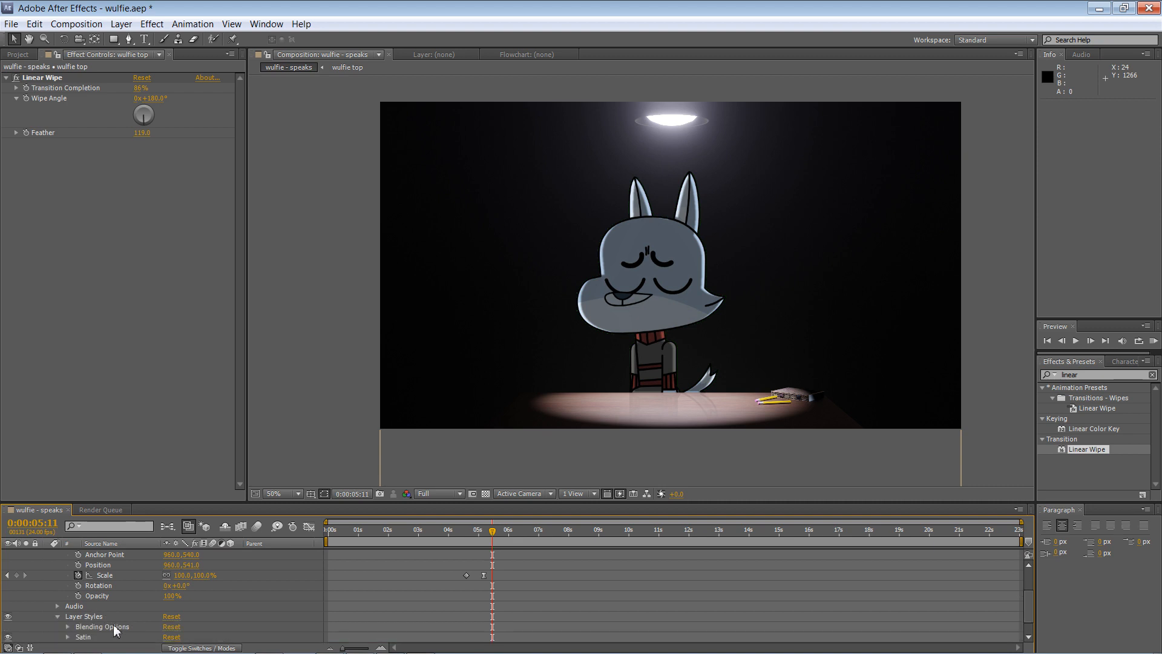
pyautogui.click(67, 616)
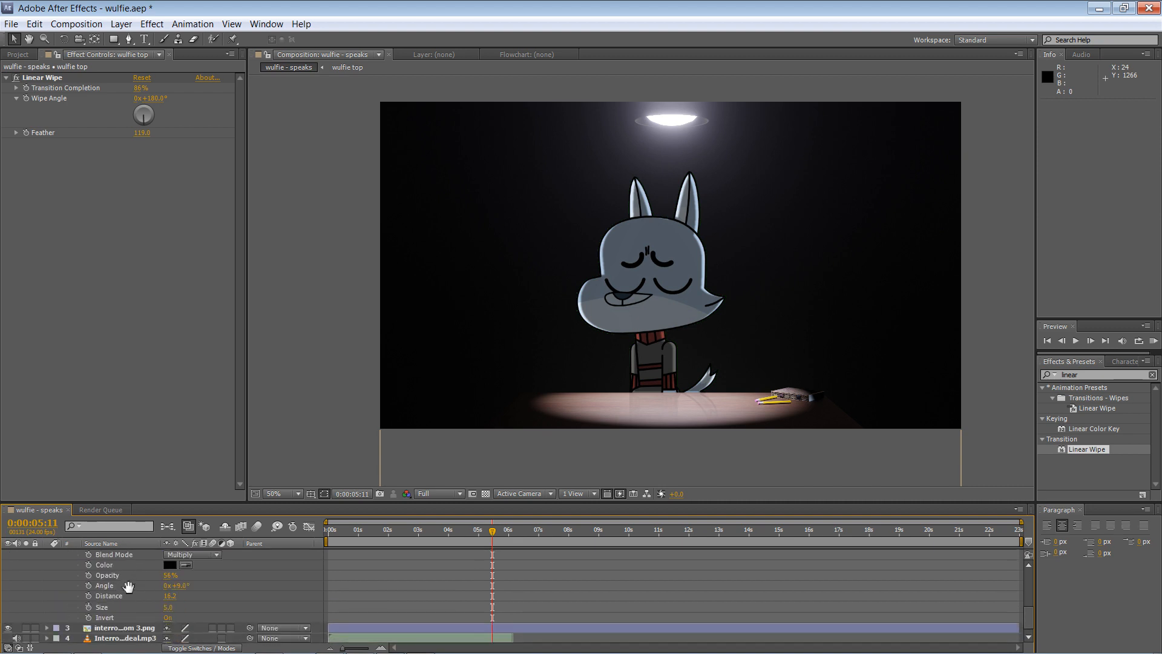
pyautogui.moveTo(171, 596); pyautogui.dragTo(149, 593)
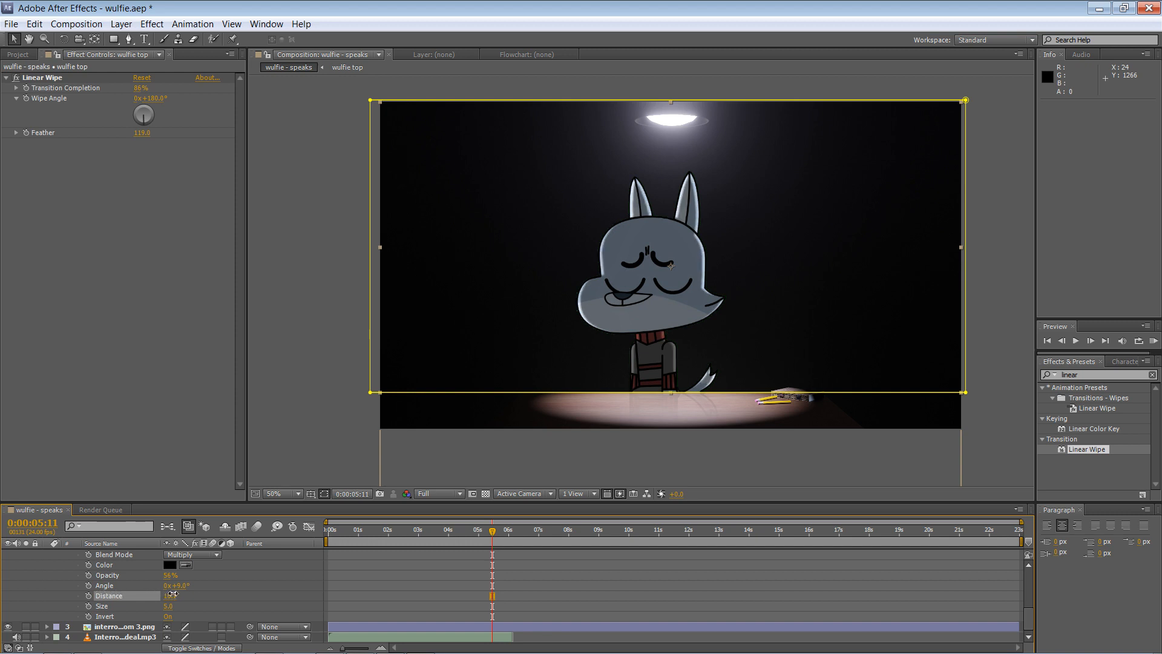
pyautogui.click(173, 597)
pyautogui.write('17.3')
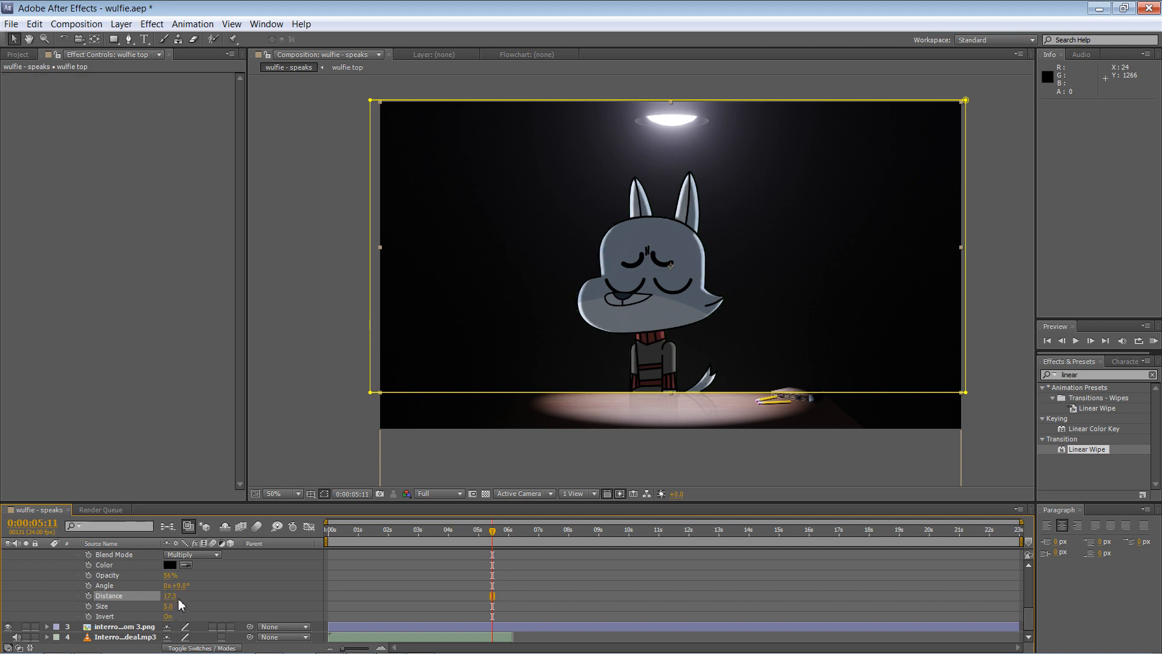
# Try a Satin Angle of 90° and settle on 180° for the original wulfie top layer.
pyautogui.hotkey('shift', 'Tab')
pyautogui.write('90')
pyautogui.press('Return')
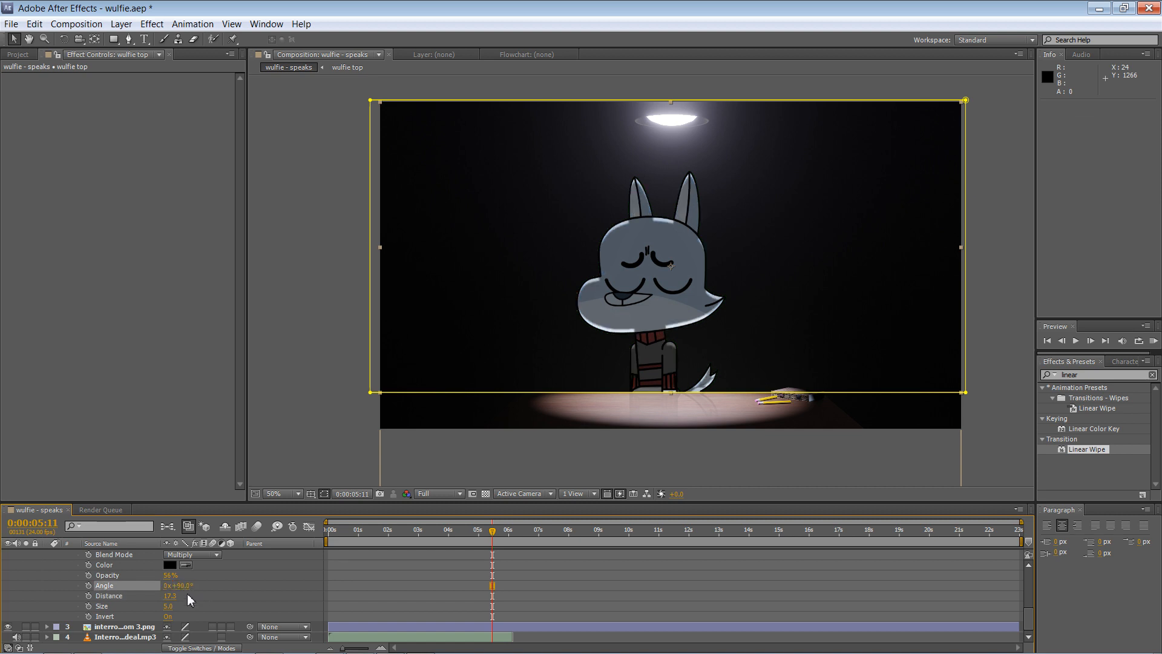
pyautogui.click(180, 585)
pyautogui.write('180')
pyautogui.press('Return')
# Deselect the layer, save the project and return the playhead to 0:00:00:00.
pyautogui.click(291, 422)
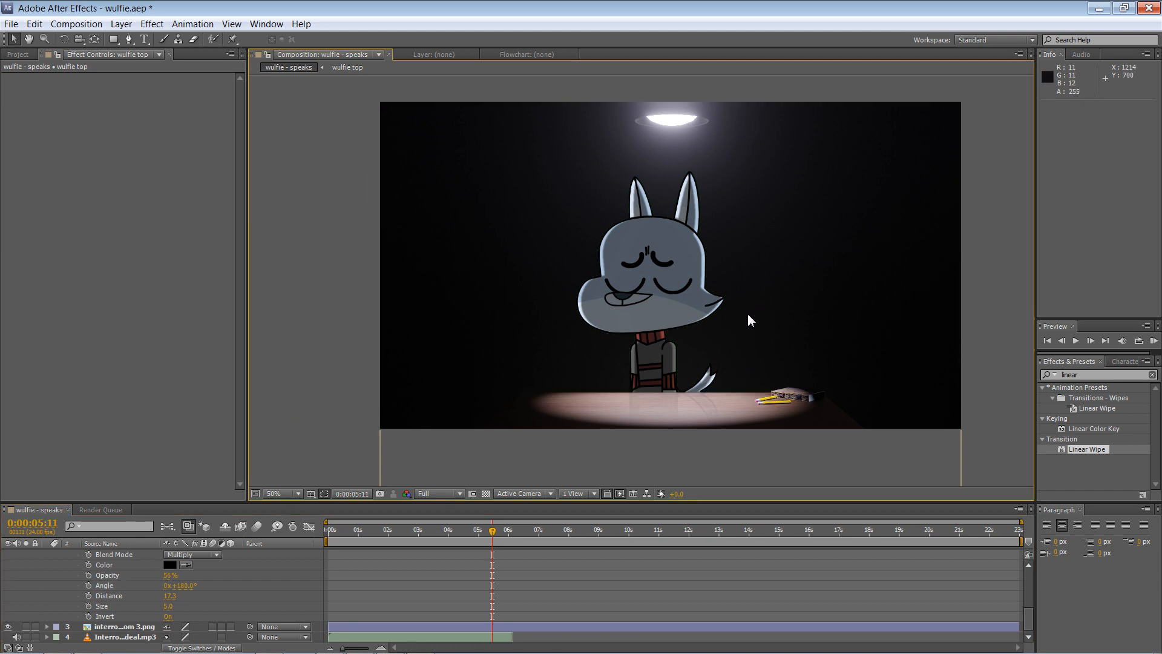
pyautogui.hotkey('ctrl', 's')
pyautogui.moveTo(426, 524); pyautogui.dragTo(288, 529)
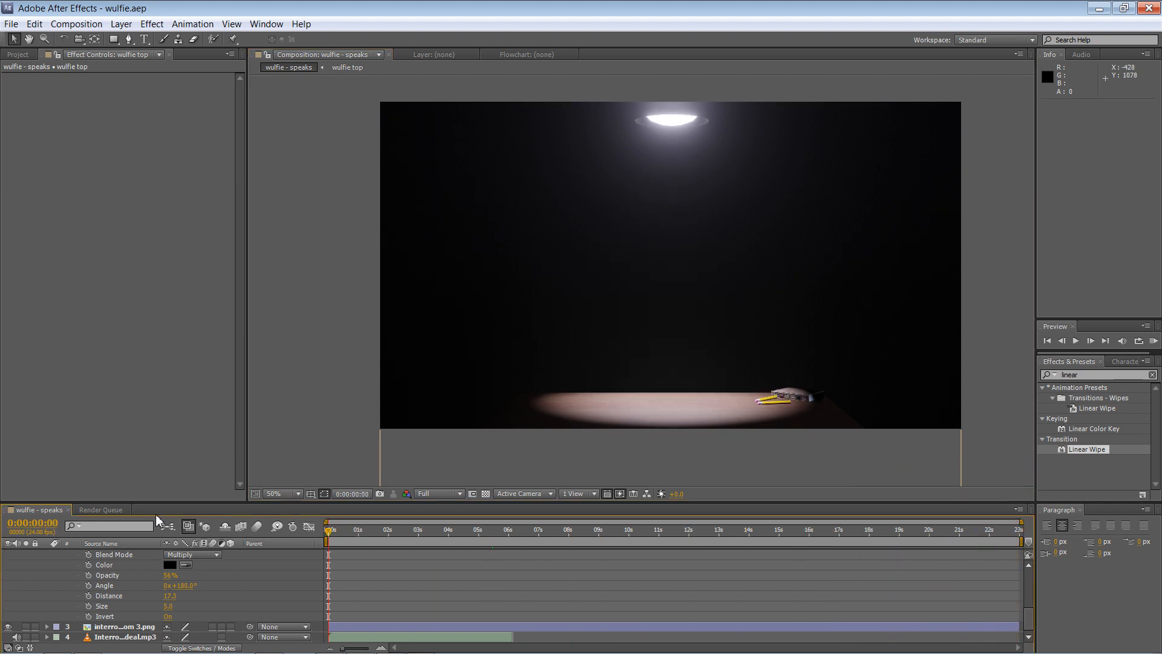
# Collapse the expanded properties of both wulfie top layers in the wulfie - speaks timeline.
pyautogui.scroll(5, 208, 584)
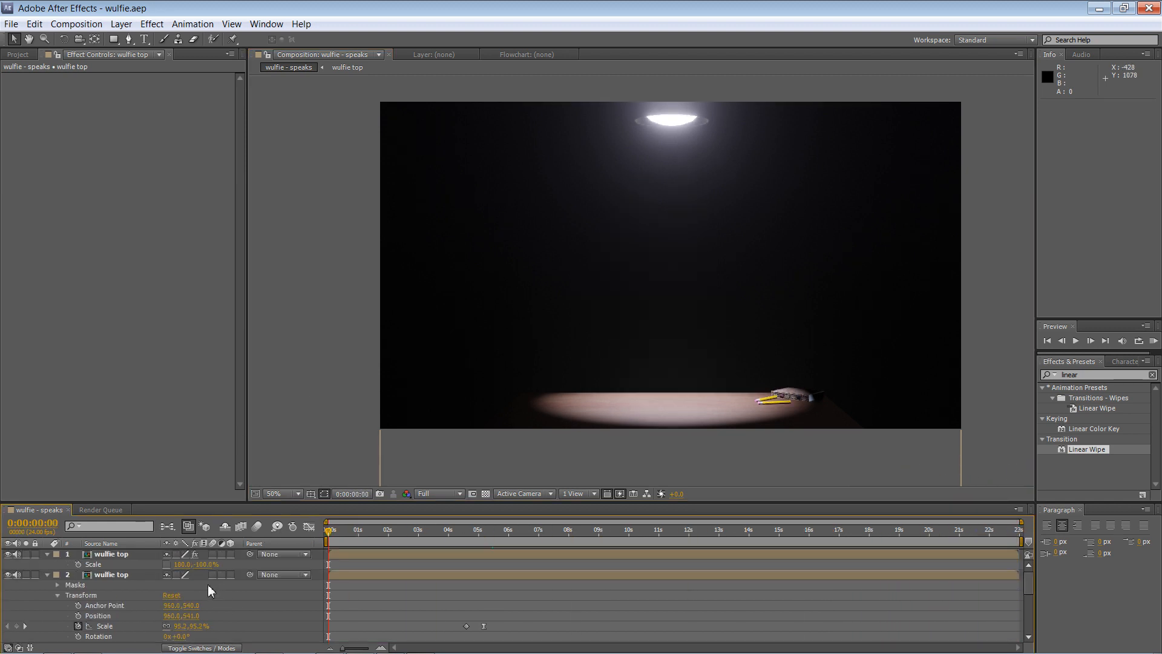
pyautogui.click(48, 574)
pyautogui.click(47, 554)
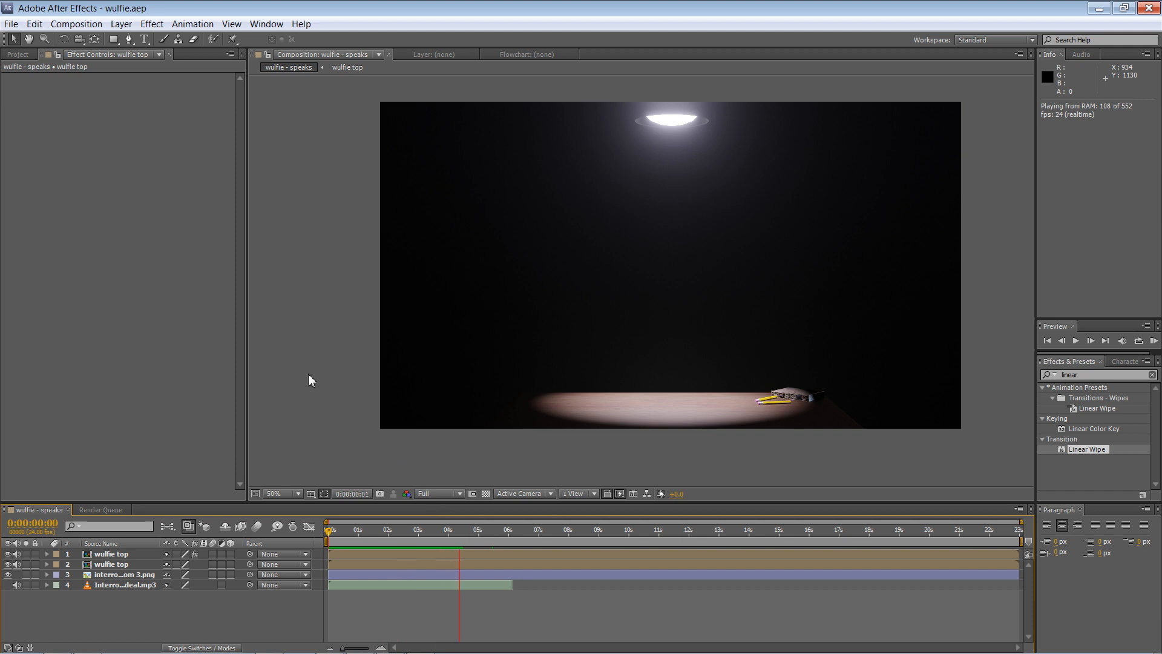
# Preview the wulfie - speaks composition from the start and scrub through it to 0:00:22:23.
pyautogui.click(451, 535)
pyautogui.moveTo(452, 534); pyautogui.dragTo(323, 539)
pyautogui.press('space')
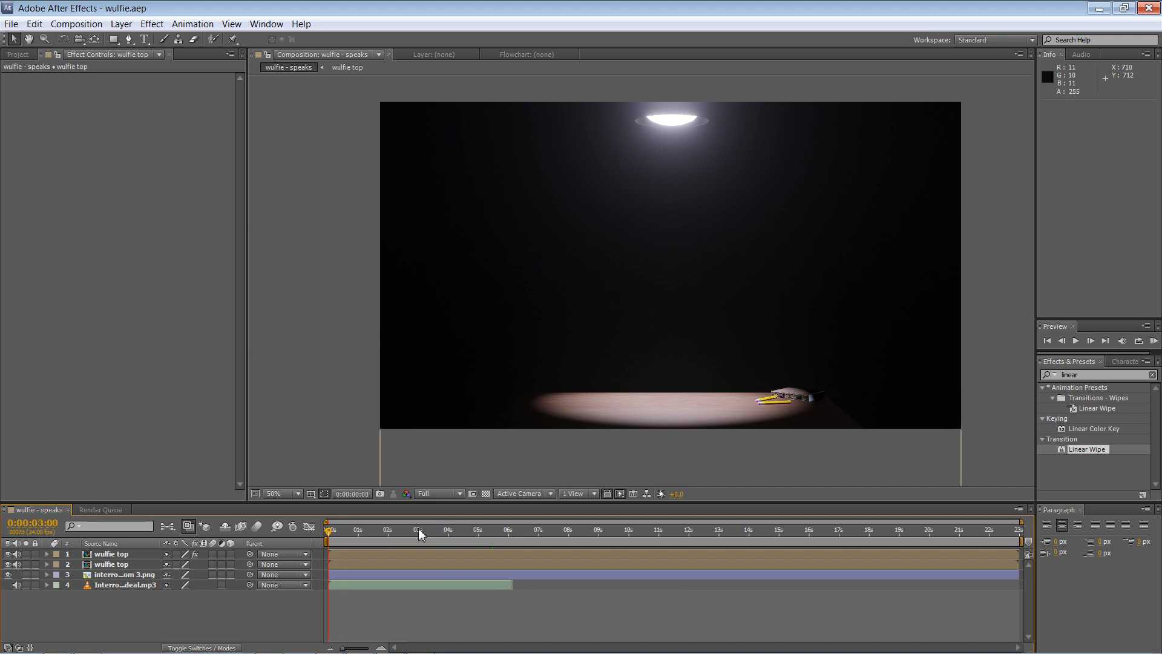
pyautogui.moveTo(431, 532); pyautogui.dragTo(1009, 513)
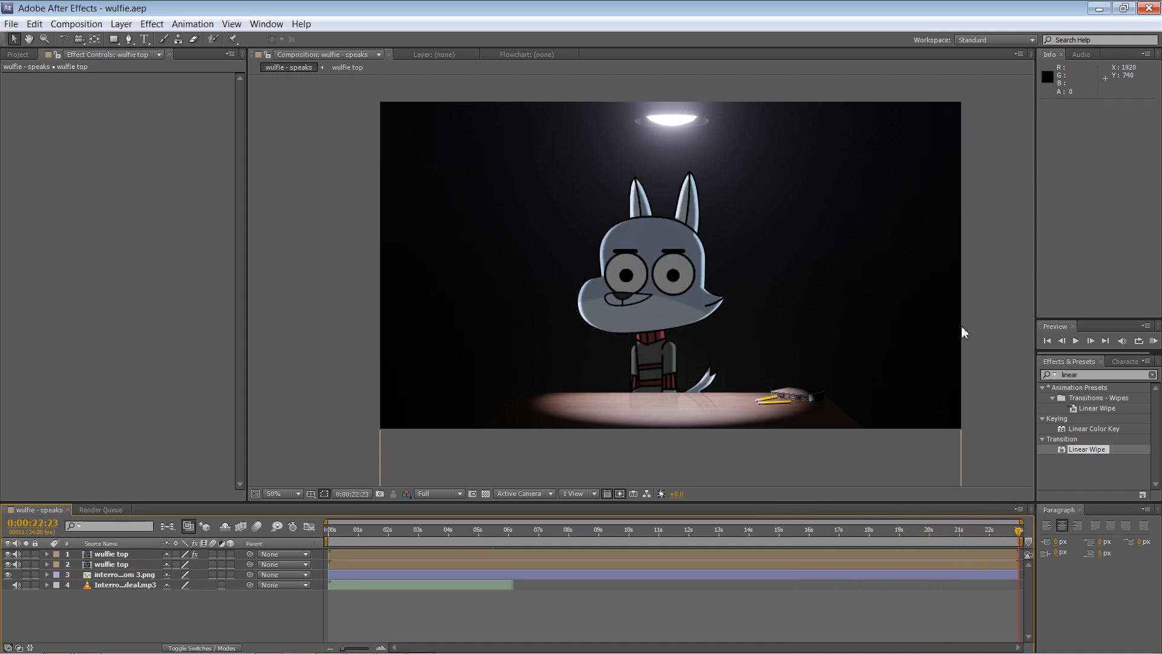
# Add a new adjustment layer above the other layers in the wulfie - speaks composition.
pyautogui.rightClick(978, 282)
pyautogui.moveTo(982, 286)
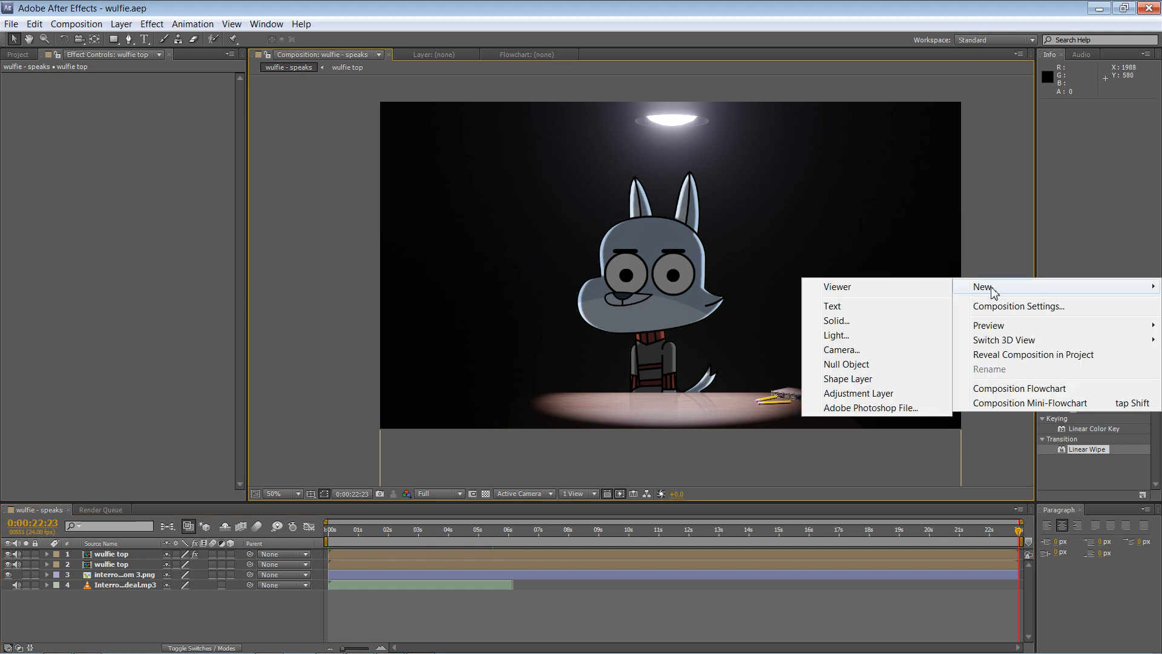
pyautogui.click(864, 395)
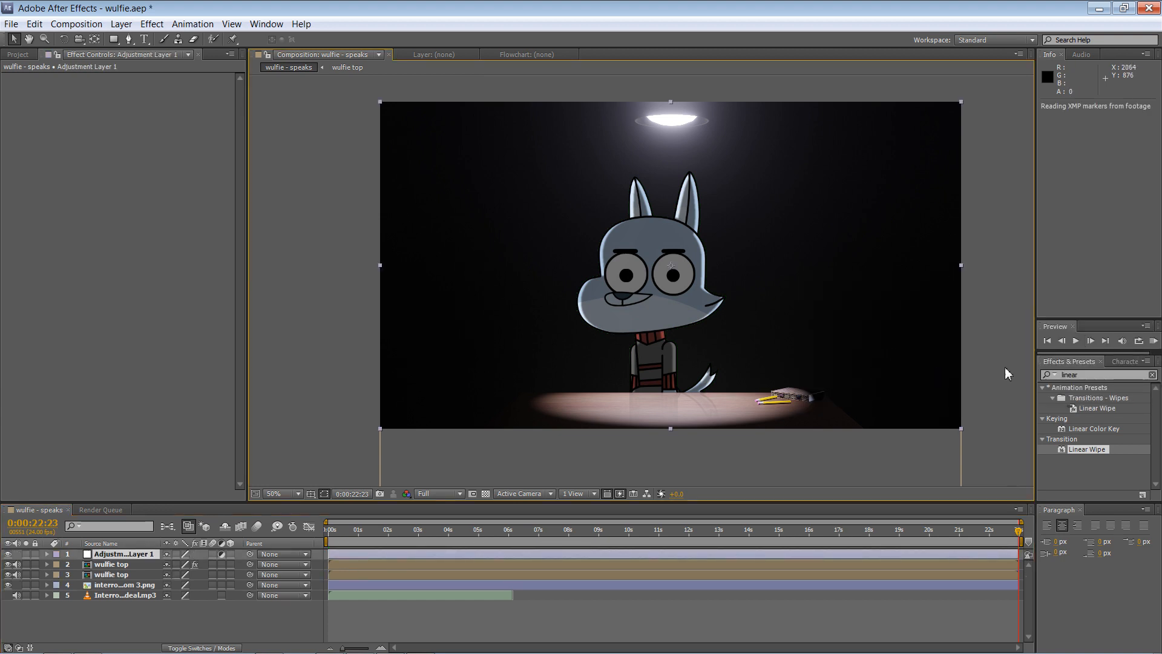
# Search the effects for "curves" and apply the Curves color correction to the adjustment layer.
pyautogui.click(1088, 374)
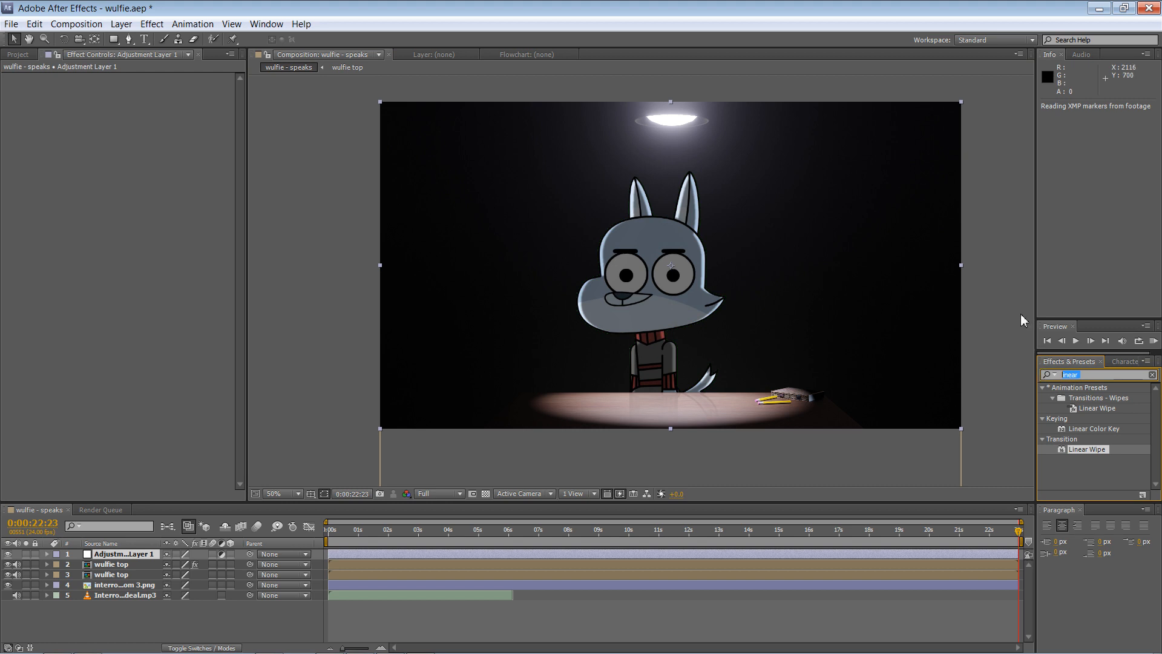
pyautogui.click(338, 351)
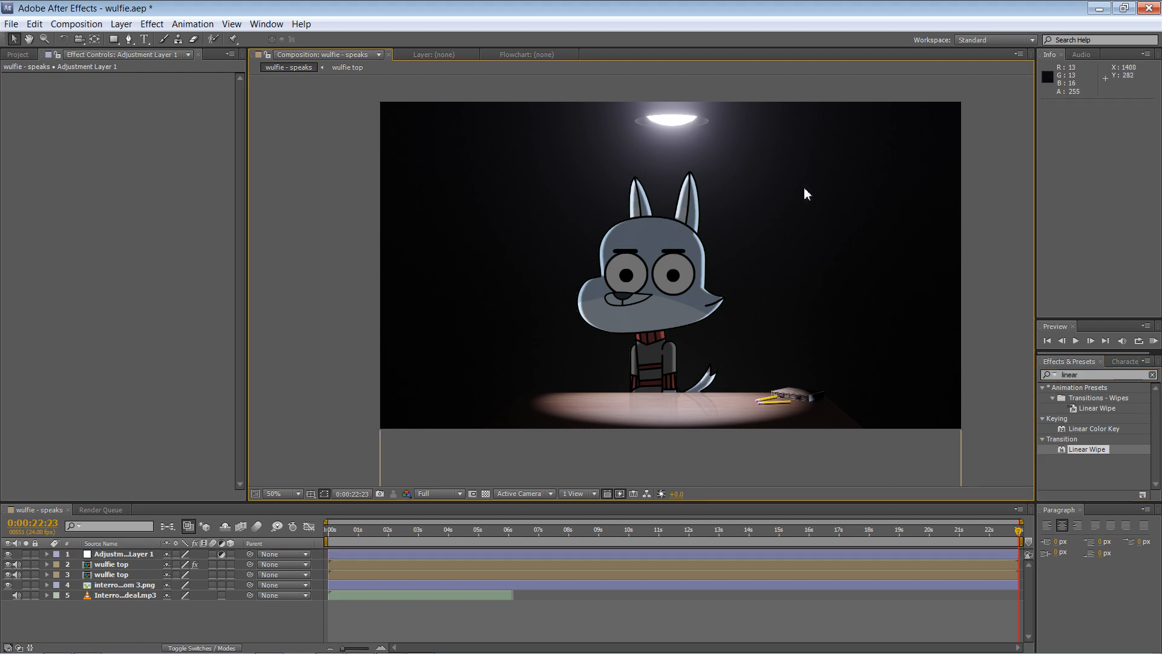
pyautogui.click(1068, 374)
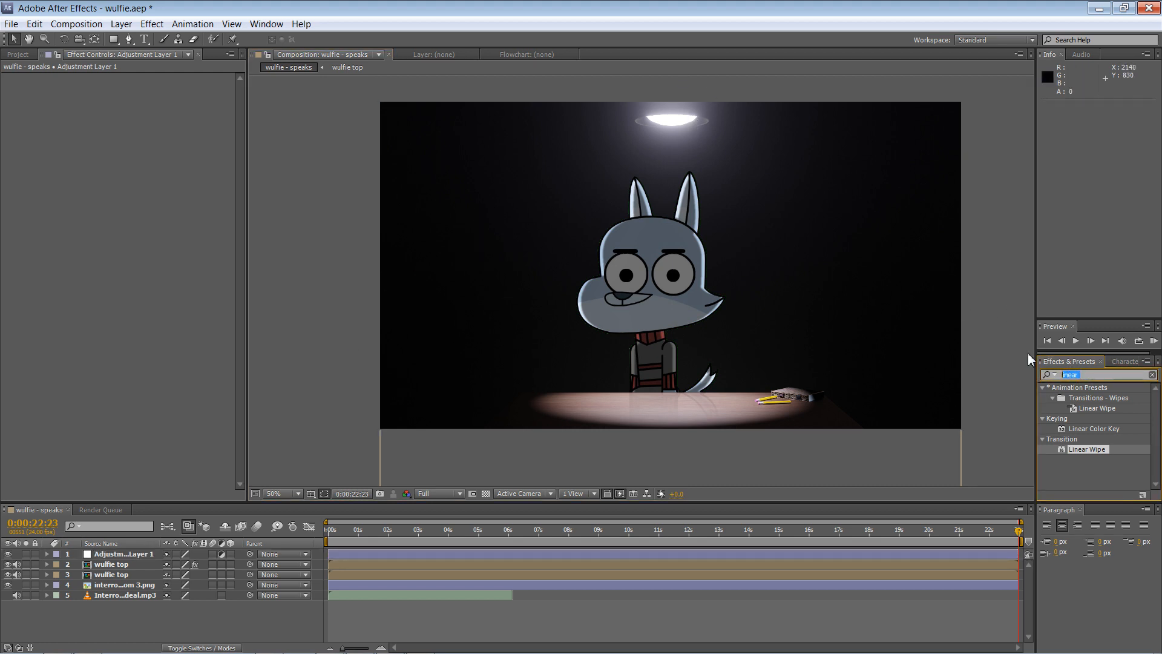
pyautogui.write('curves')
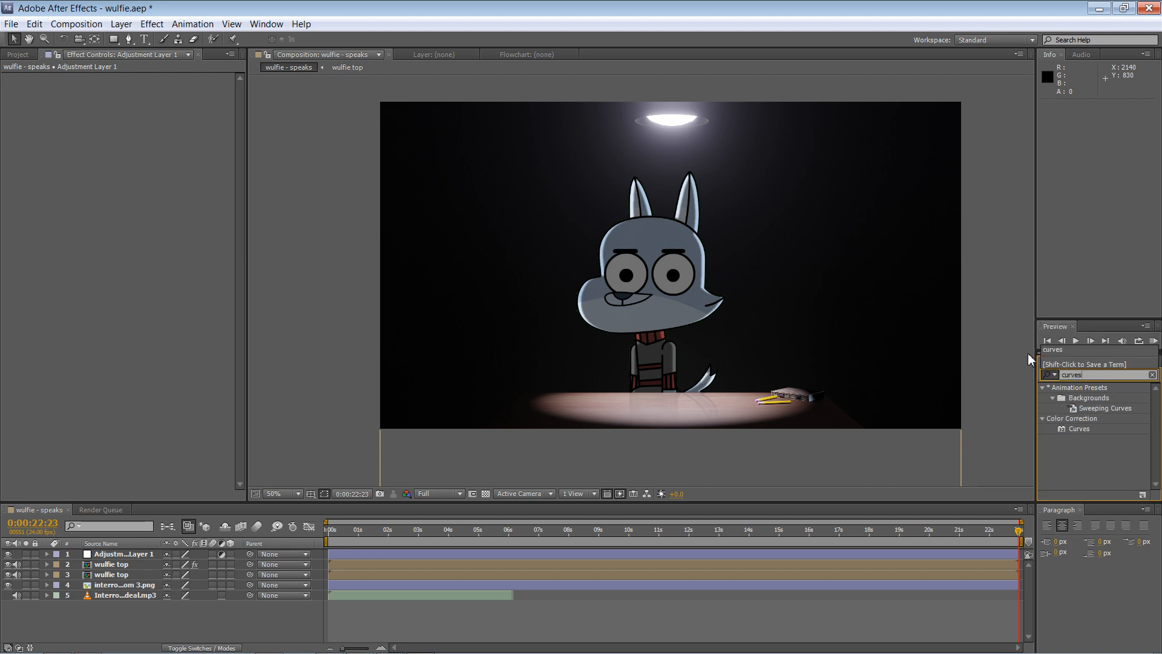
pyautogui.moveTo(1074, 432); pyautogui.dragTo(847, 461)
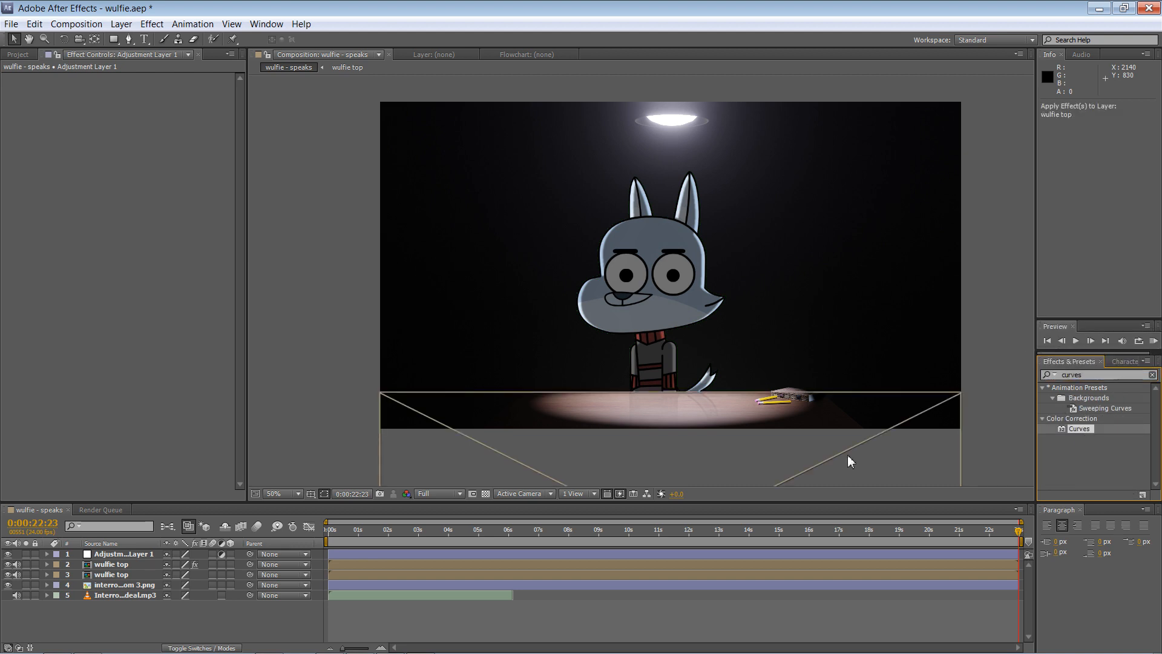
pyautogui.moveTo(453, 472); pyautogui.dragTo(171, 550)
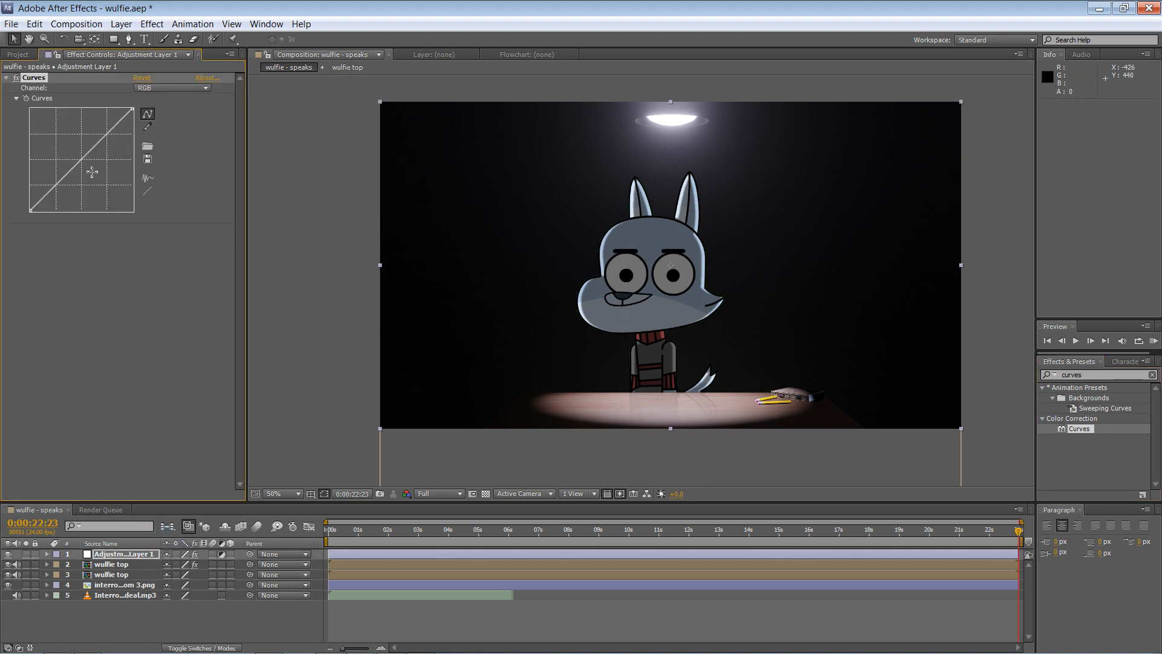
# Try brightening the RGB curve's highlights and darkening its shadows, undo the adjustments, and remove Curves from the adjustment layer.
pyautogui.moveTo(107, 132)
pyautogui.mouseDown()
pyautogui.moveTo(104, 117)
pyautogui.moveTo(113, 136)
pyautogui.moveTo(108, 127)
pyautogui.mouseUp()
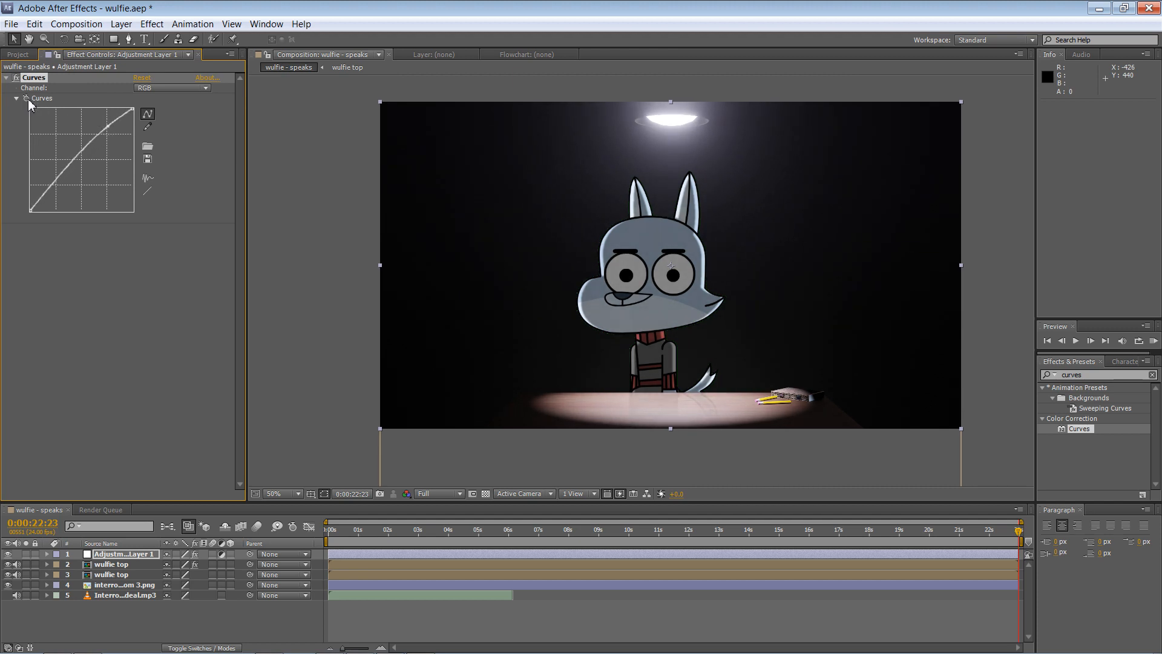
pyautogui.hotkey('ctrl', 'z')
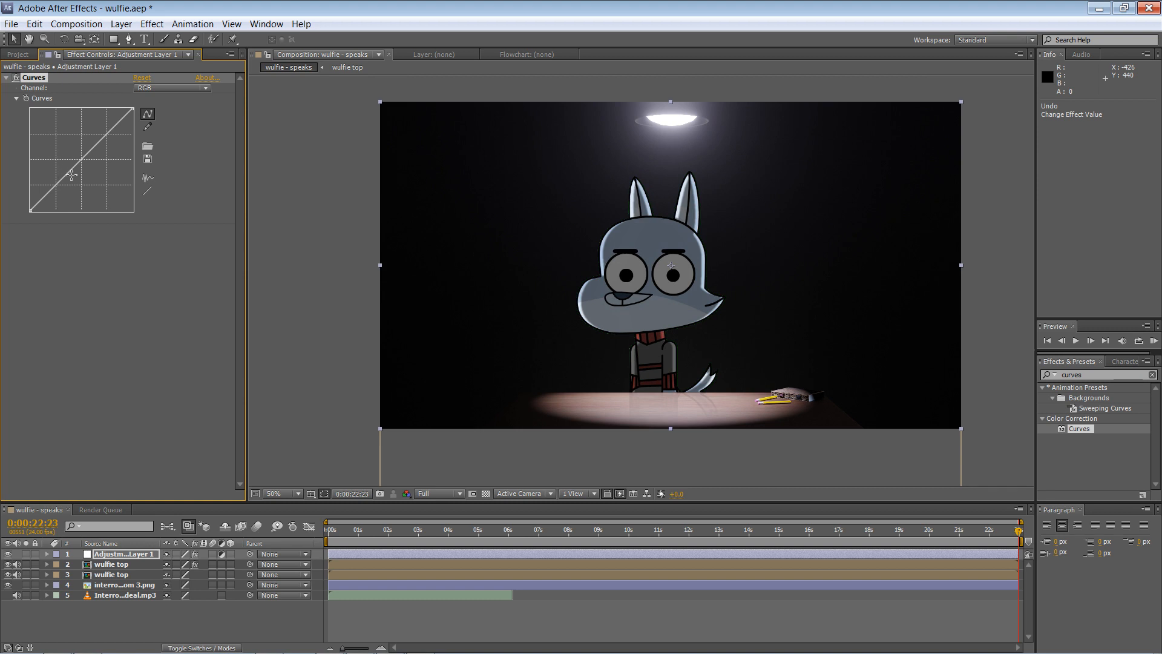
pyautogui.moveTo(80, 157)
pyautogui.mouseDown()
pyautogui.moveTo(99, 206)
pyautogui.moveTo(80, 164)
pyautogui.moveTo(131, 233)
pyautogui.moveTo(70, 158)
pyautogui.moveTo(88, 160)
pyautogui.mouseUp()
pyautogui.moveTo(116, 126); pyautogui.dragTo(110, 114)
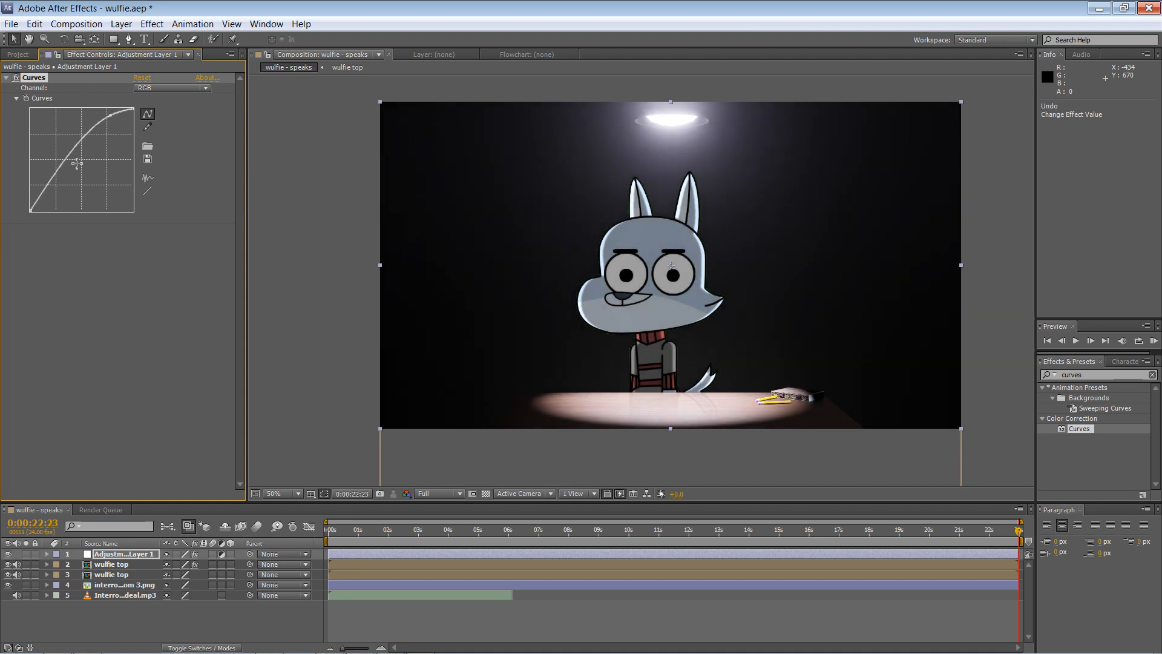
pyautogui.moveTo(62, 171); pyautogui.dragTo(67, 191)
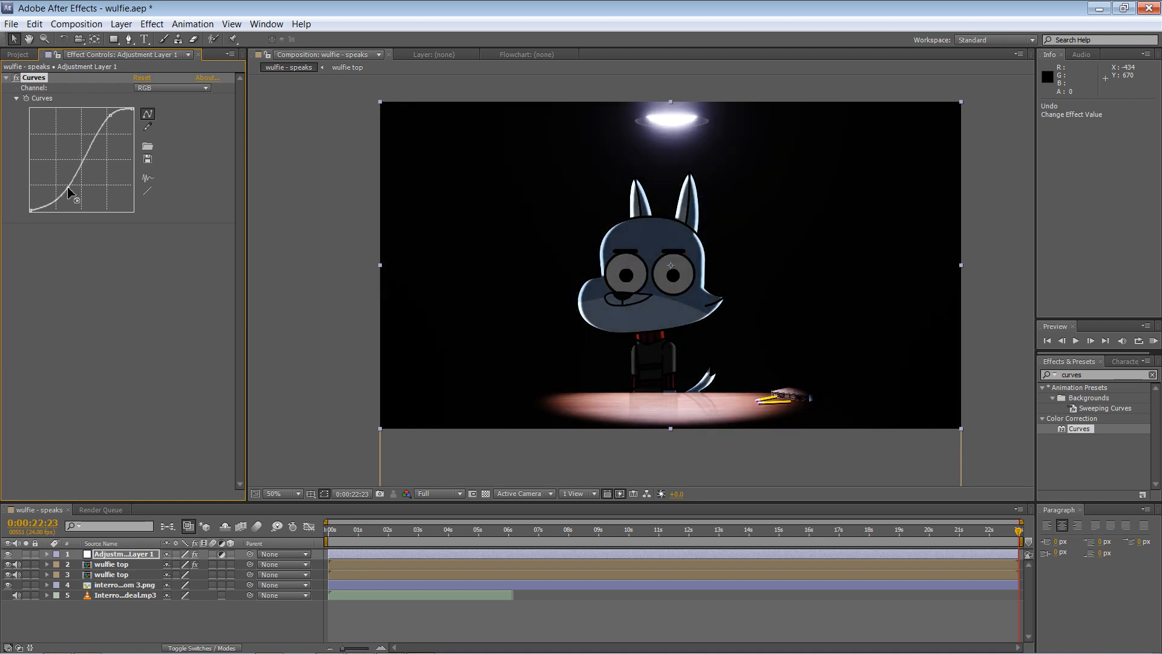
pyautogui.hotkey('ctrl', 'z')
pyautogui.hotkey('ctrl', 'z')
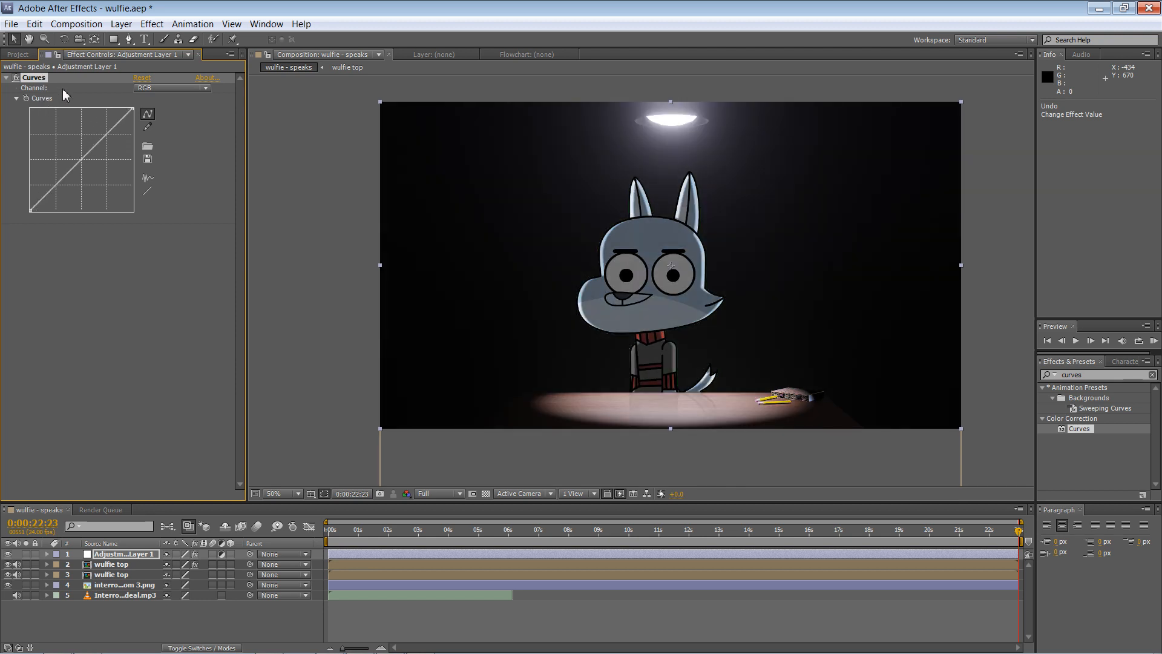
pyautogui.press('Delete')
# Search the effects for "tv" and apply the Bad TV 1 - warp preset to the adjustment layer.
pyautogui.click(1086, 376)
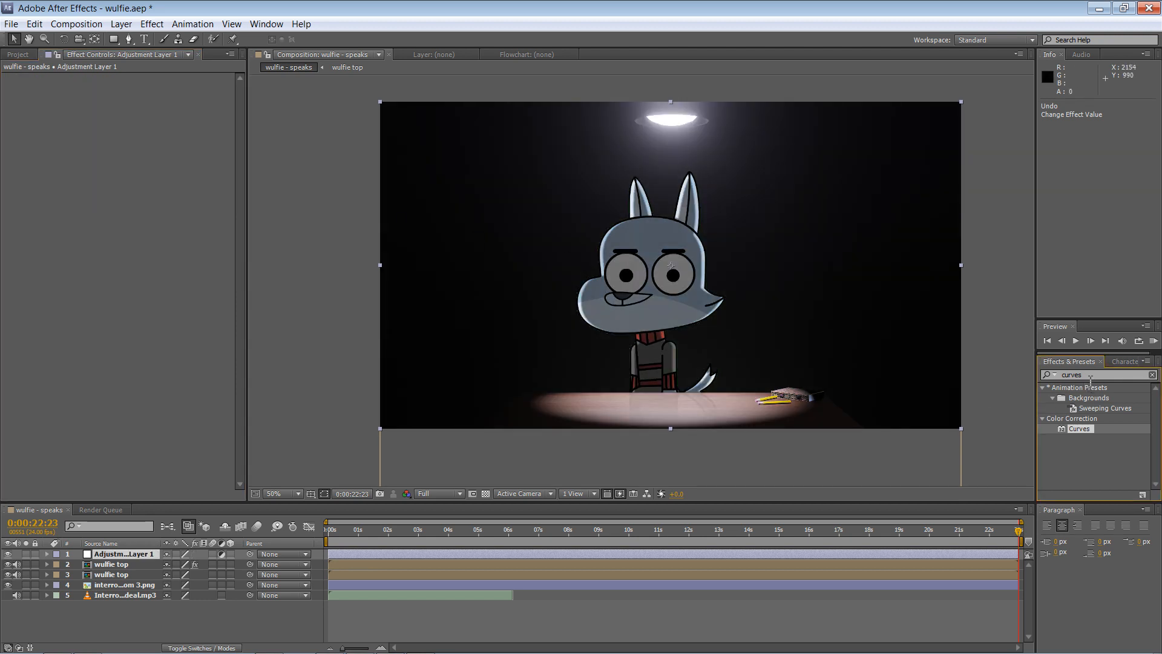
pyautogui.doubleClick(1086, 375)
pyautogui.write('tv')
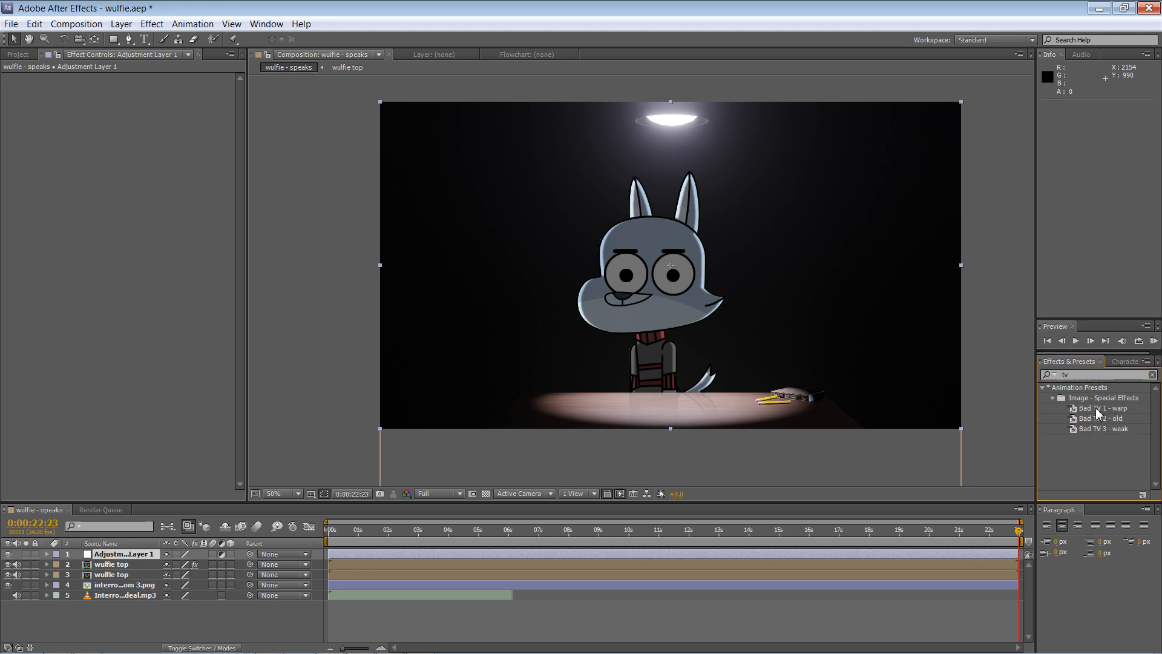
pyautogui.moveTo(1099, 413); pyautogui.dragTo(139, 555)
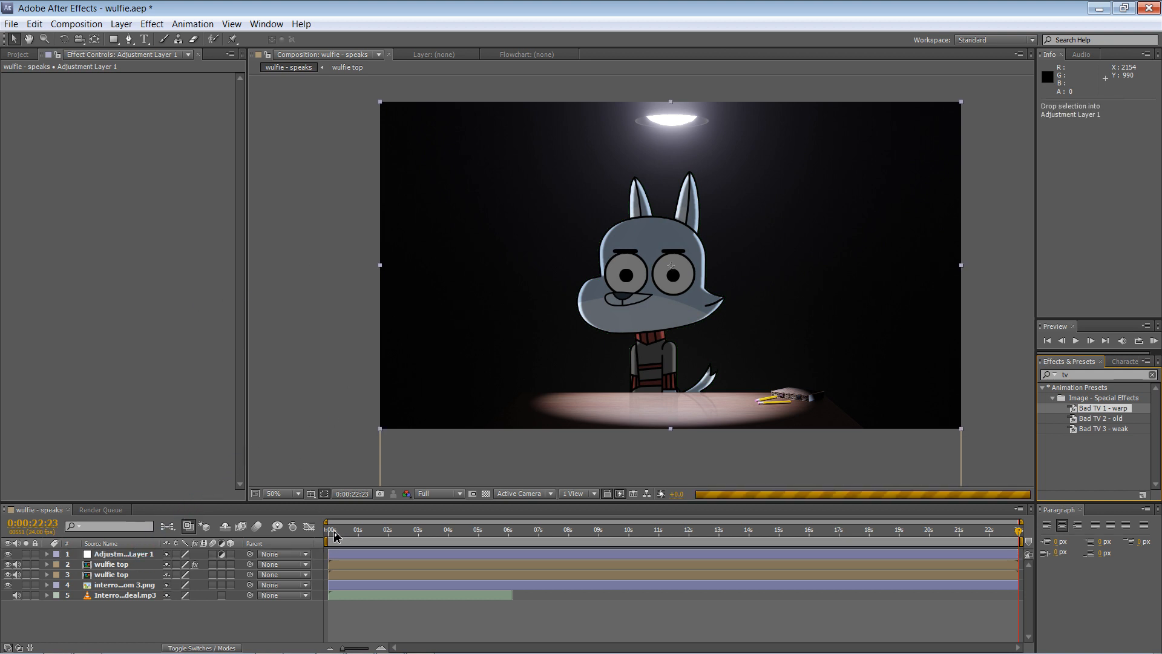
pyautogui.moveTo(336, 531); pyautogui.dragTo(1020, 496)
pyautogui.click(983, 362)
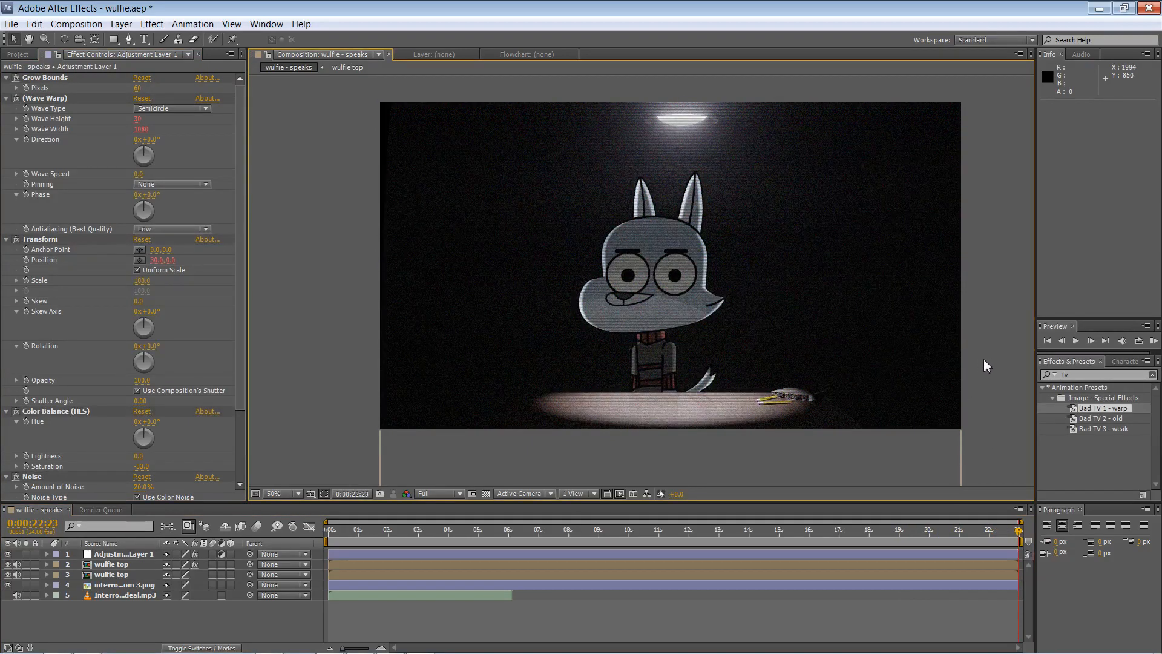
# Collapse the settings of all the adjustment layer's effects, from Grow Bounds to Venetian Blinds.
pyautogui.click(6, 79)
pyautogui.click(7, 89)
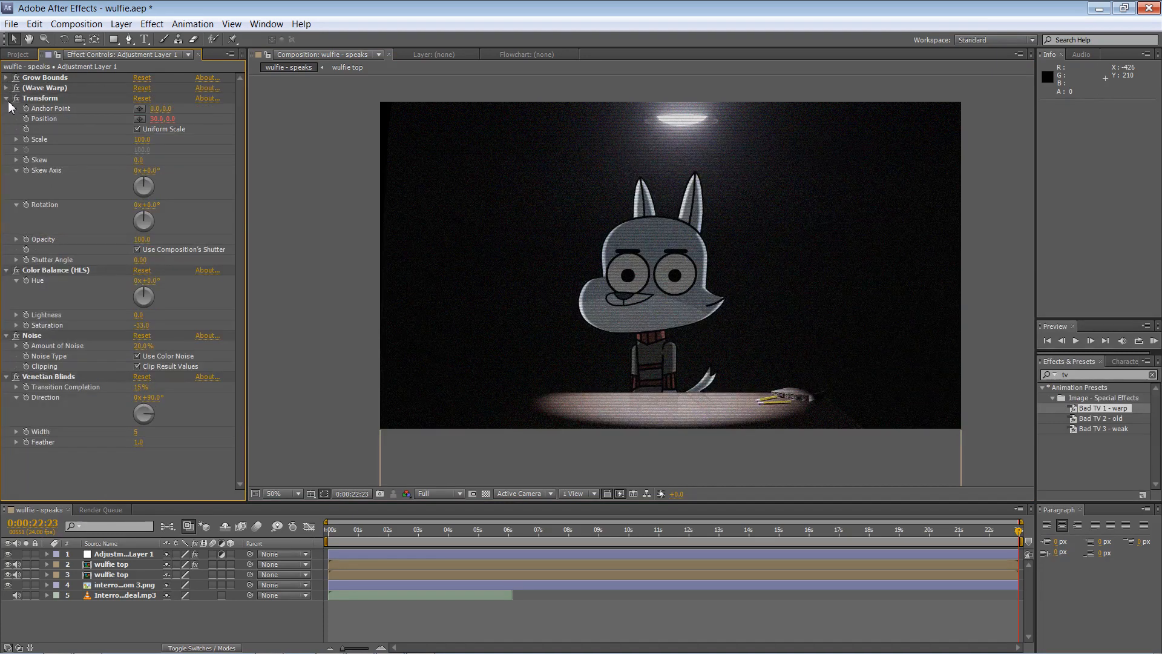
pyautogui.click(6, 99)
pyautogui.click(7, 108)
pyautogui.click(7, 119)
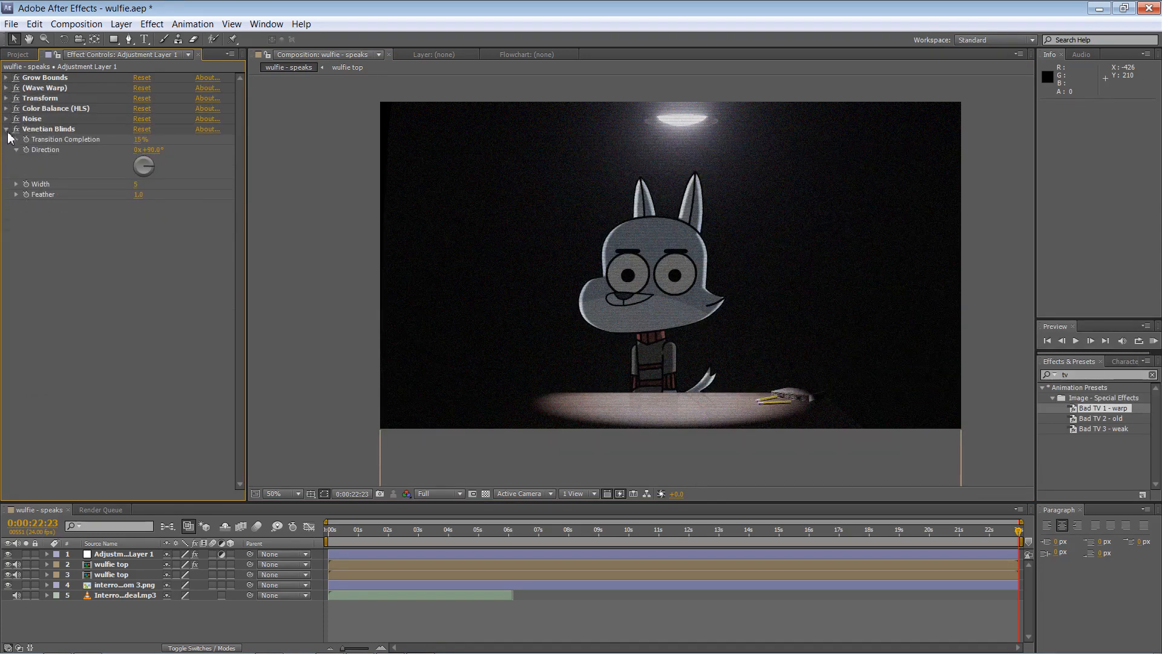
pyautogui.click(7, 128)
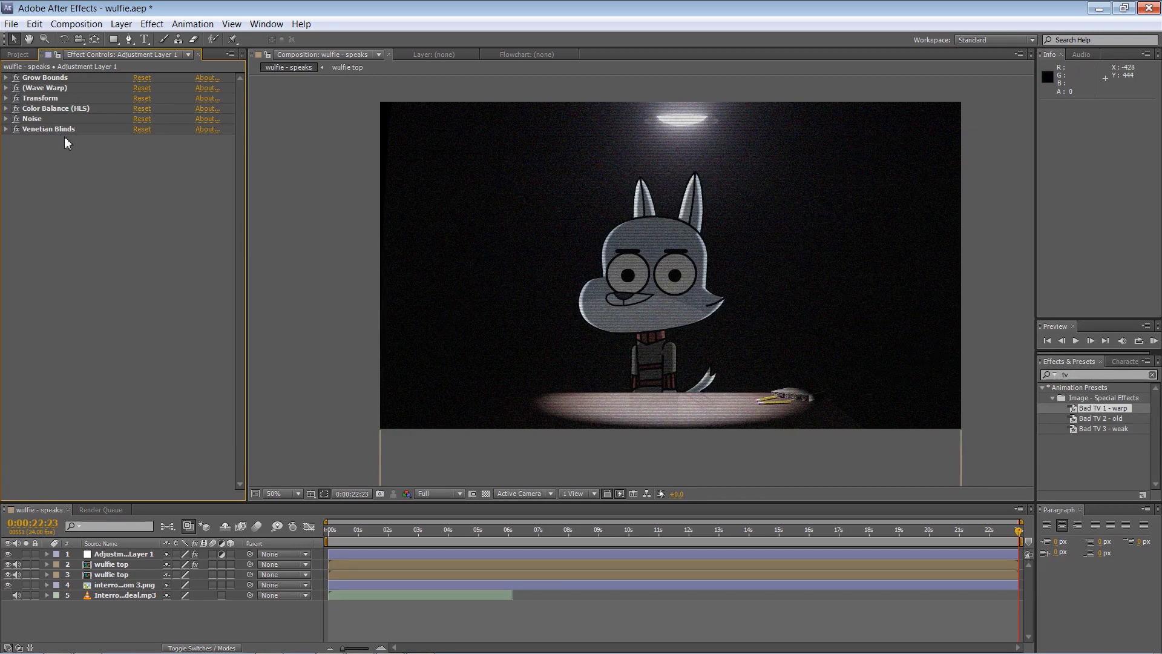
# Delete all the Bad TV 1 - warp effects from the adjustment layer.
pyautogui.click(71, 83)
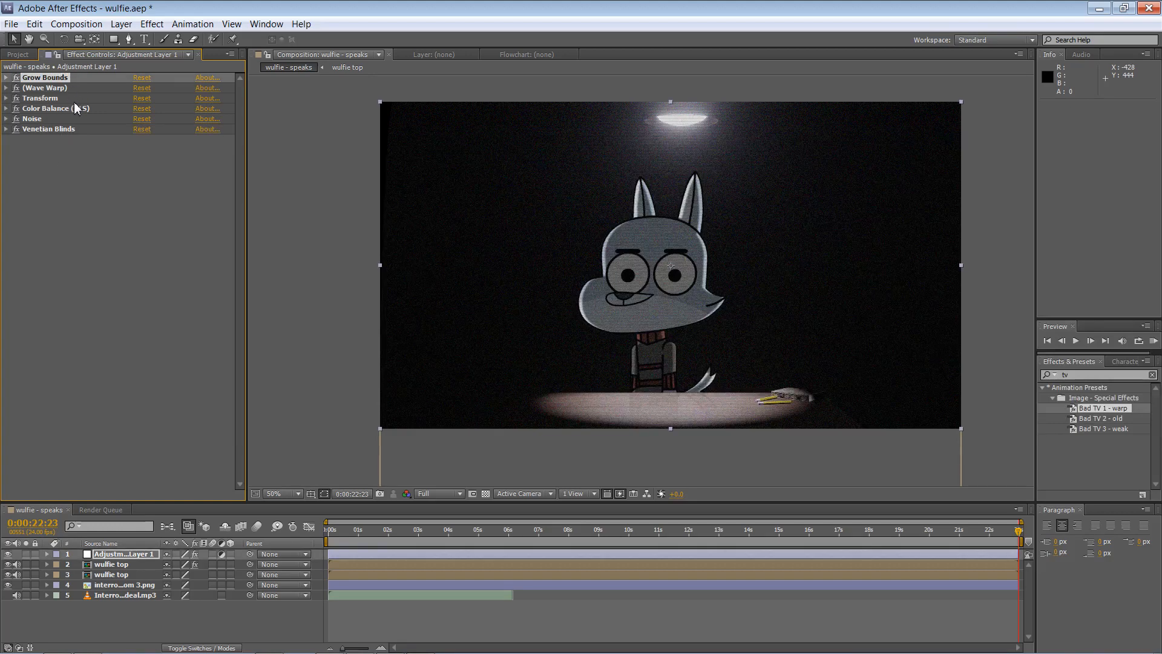
pyautogui.keyDown('shift'); pyautogui.click(71, 129); pyautogui.keyUp('shift')
pyautogui.press('Delete')
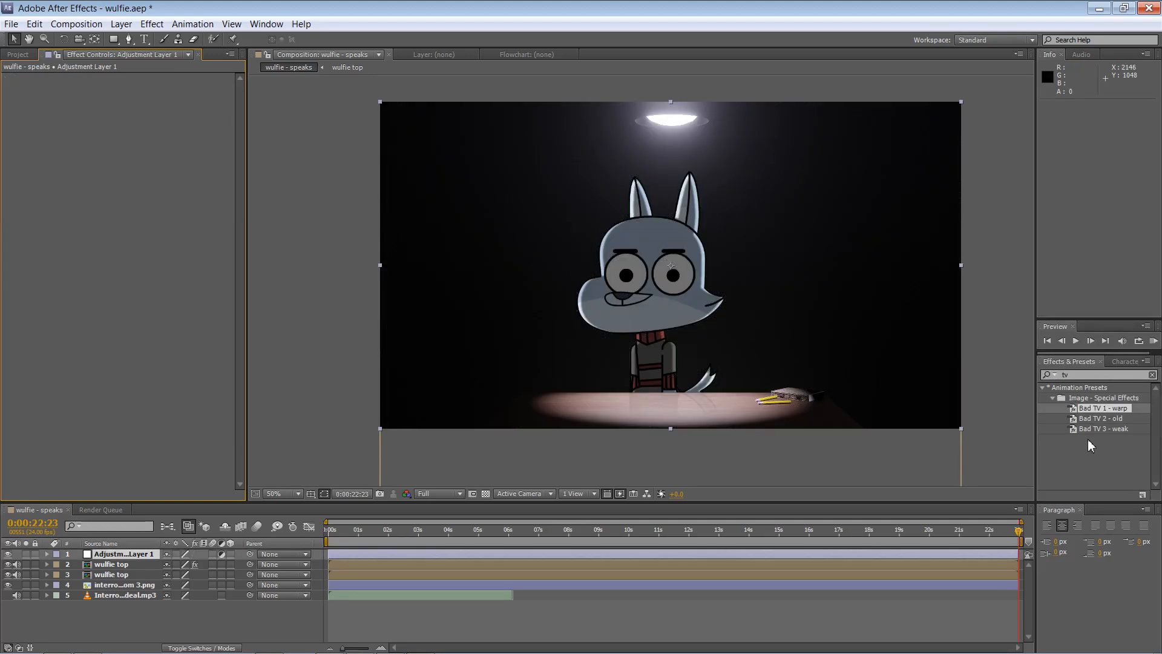
# Try the Bad TV 3 - weak preset on the adjustment layer and undo it.
pyautogui.click(1104, 419)
pyautogui.doubleClick(1102, 430)
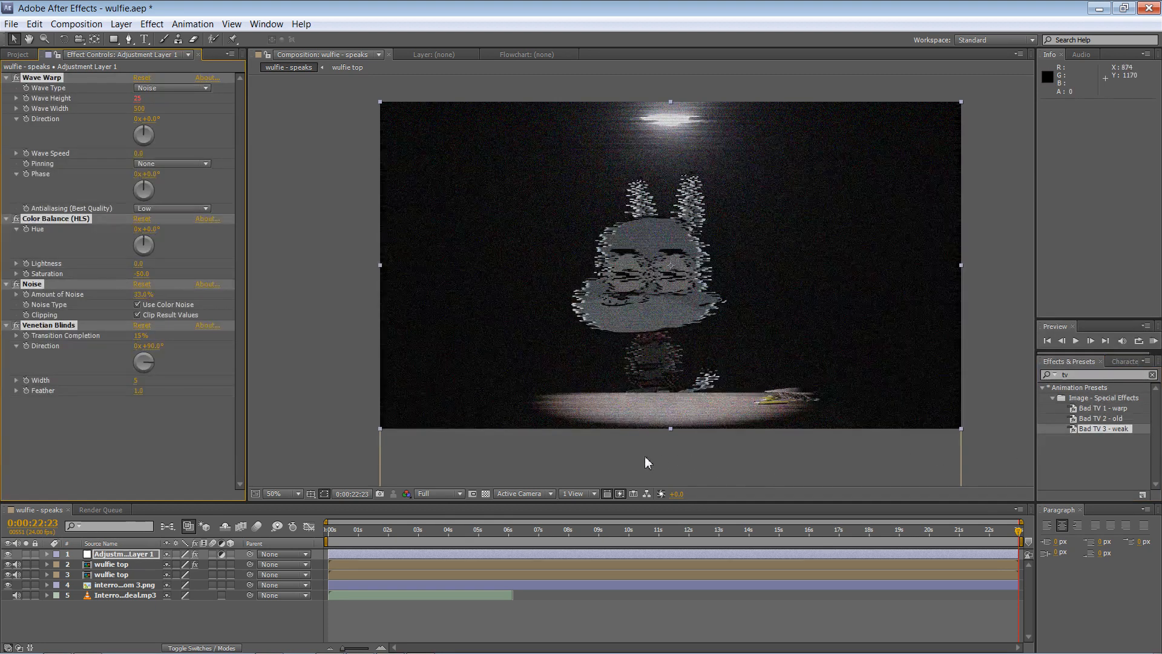
pyautogui.hotkey('ctrl', 'z')
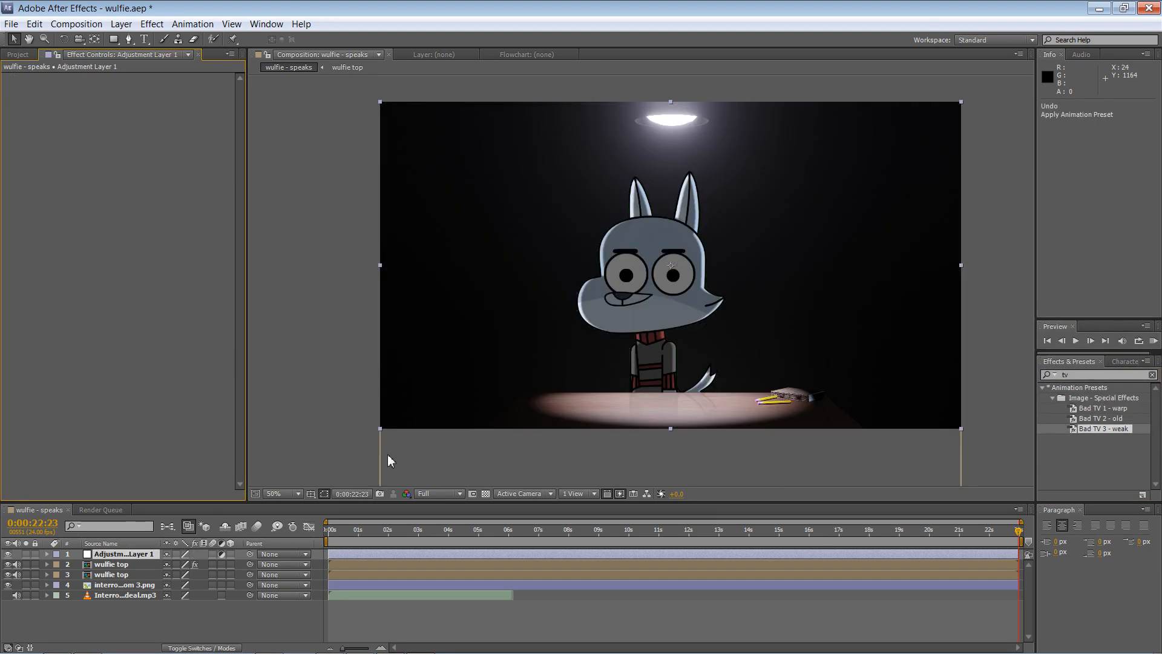
# Try the Bad TV 2 - old preset on the adjustment layer, preview it, and undo back to the Bad TV 1 - warp effects.
pyautogui.doubleClick(1099, 418)
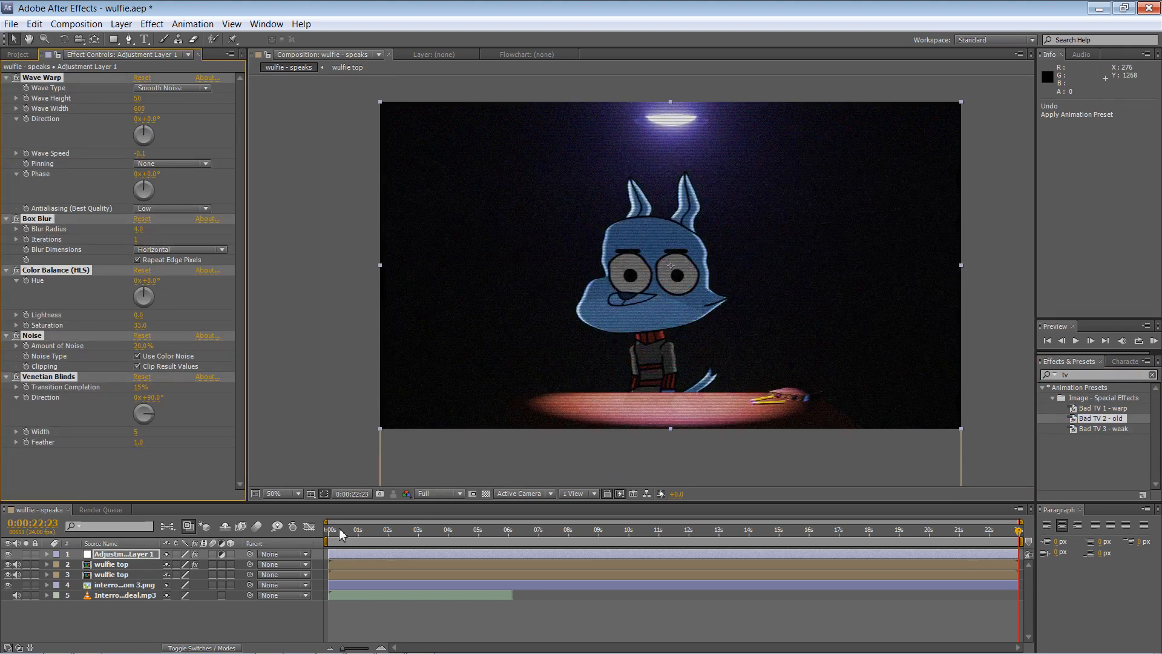
pyautogui.moveTo(340, 536); pyautogui.dragTo(530, 534)
pyautogui.press('space')
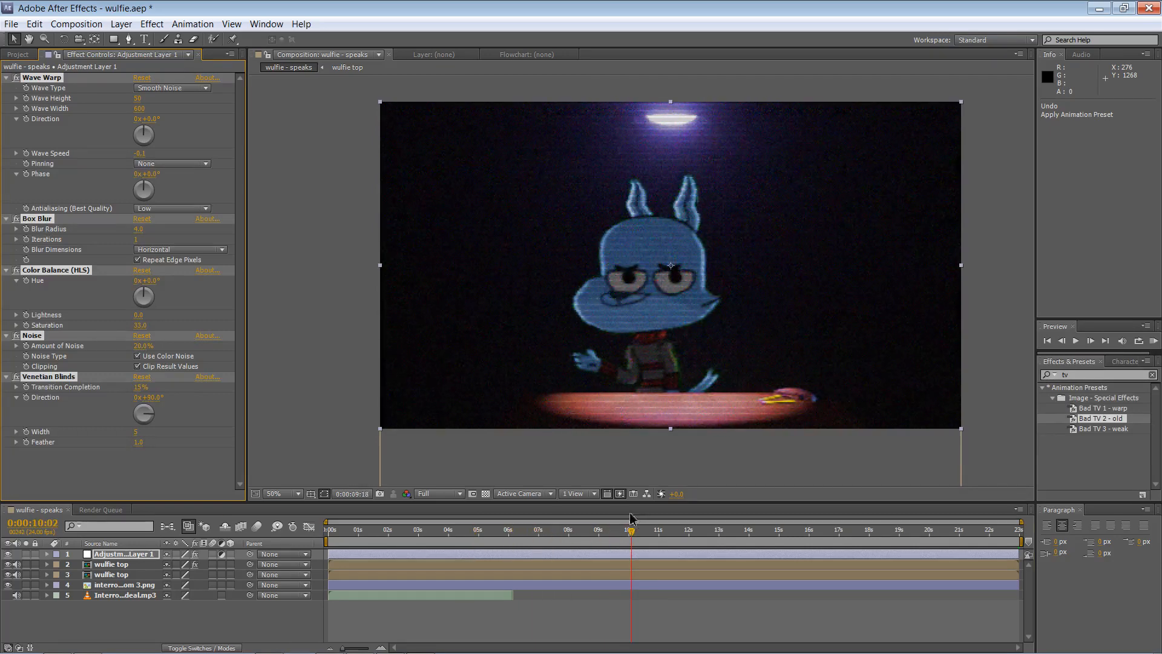
pyautogui.press('space')
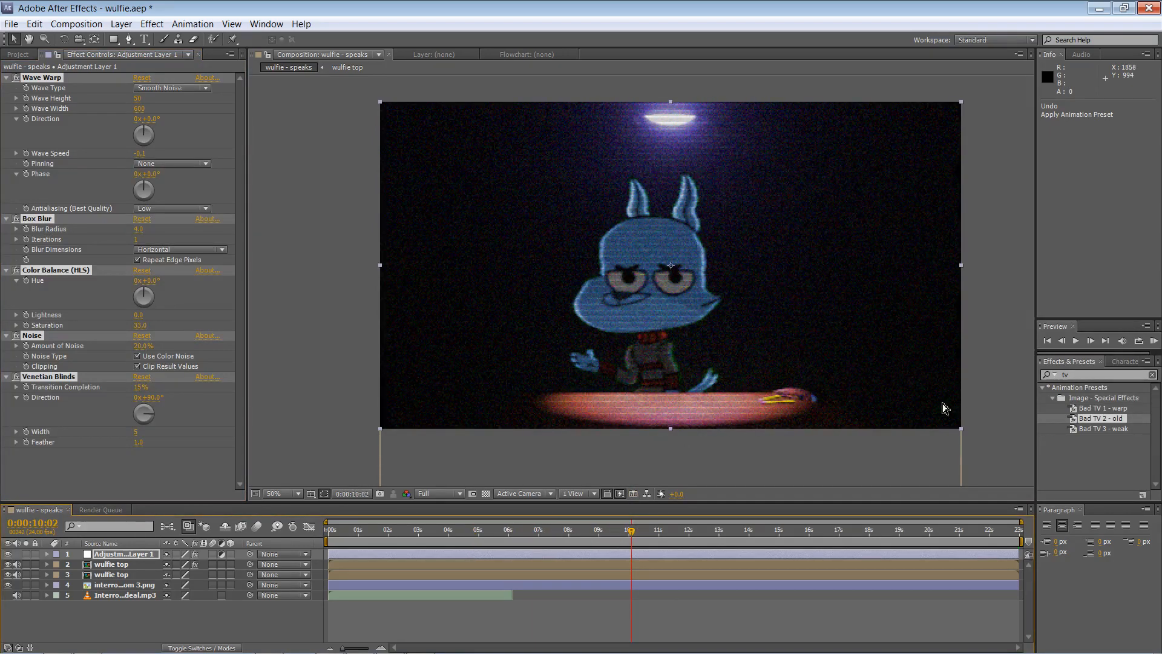
pyautogui.hotkey('ctrl', 'z')
pyautogui.hotkey('ctrl', 'z')
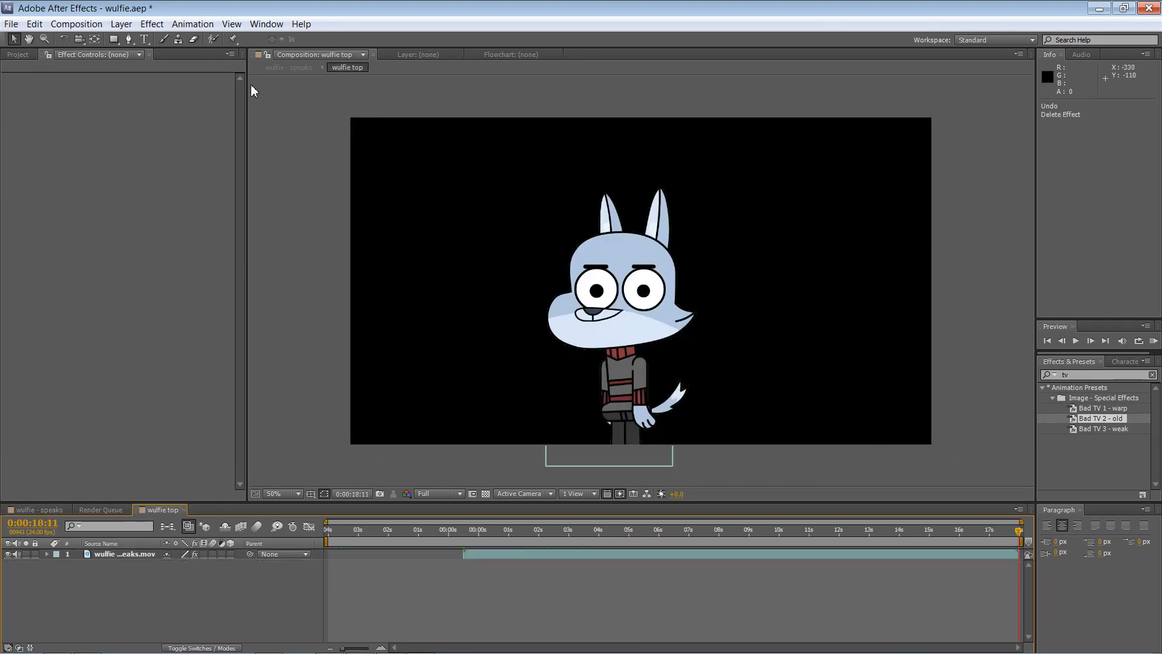
# Reopen the wulfie - speaks composition from the project items and show the effect settings of the selected wulfie top layer.
pyautogui.click(22, 55)
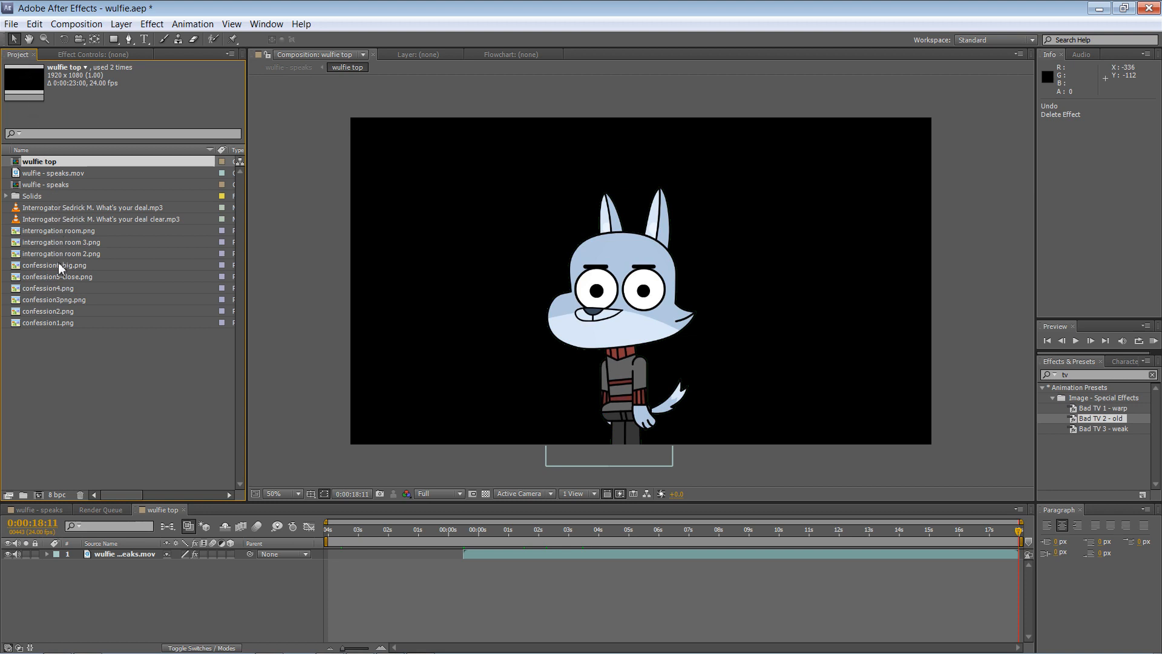
pyautogui.doubleClick(45, 184)
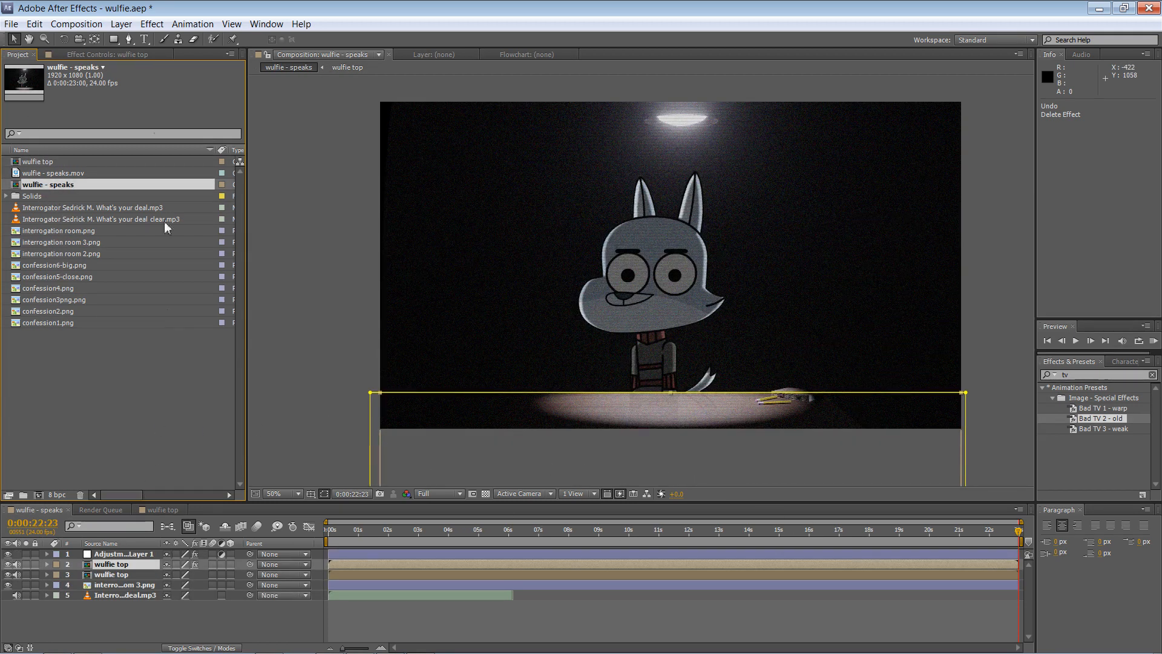
pyautogui.click(115, 55)
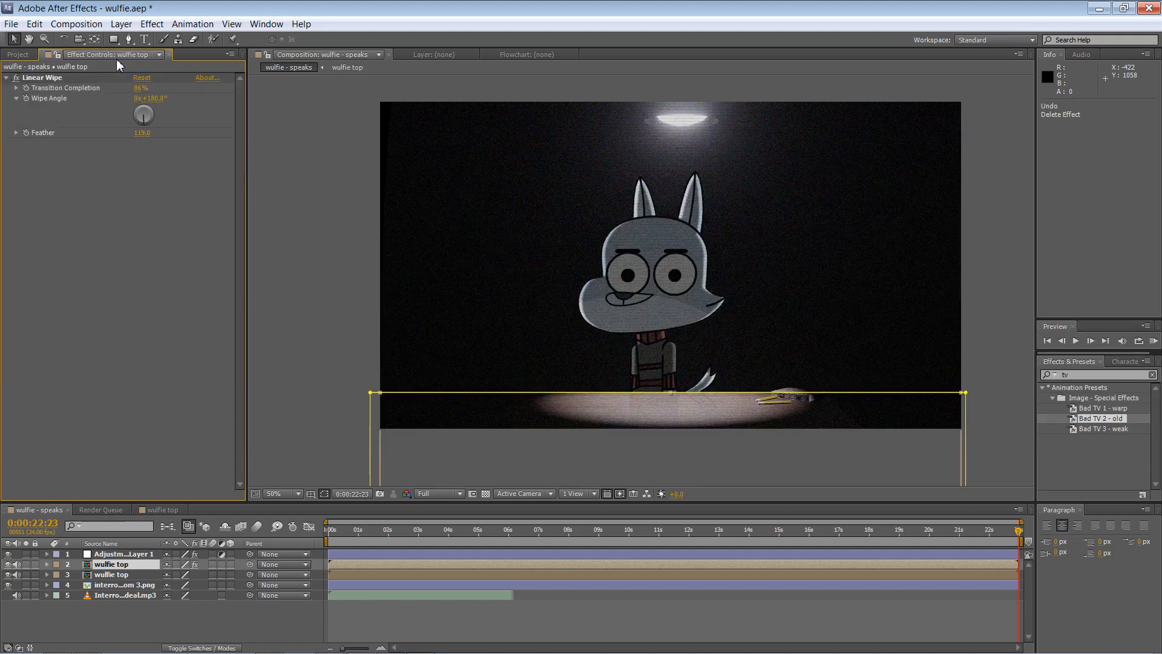
# Show the adjustment layer's effect settings with only Noise and Venetian Blinds expanded, collapsing Grow Bounds, Wave Warp, Transform and Color Balance (HLS).
pyautogui.click(7, 78)
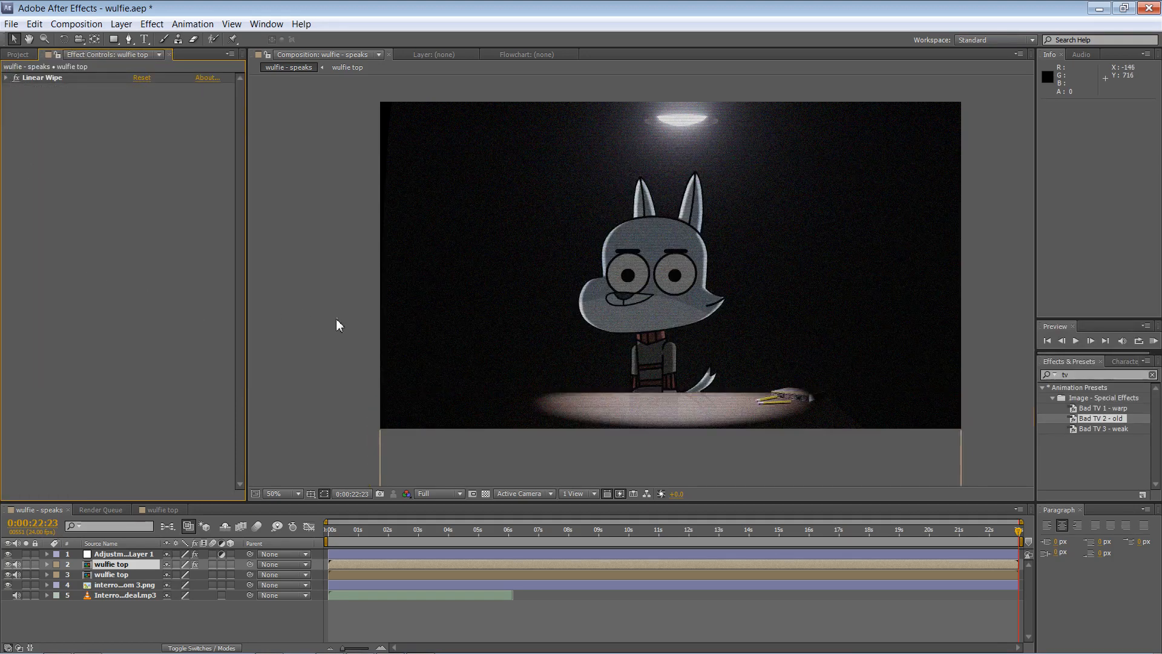
pyautogui.click(130, 553)
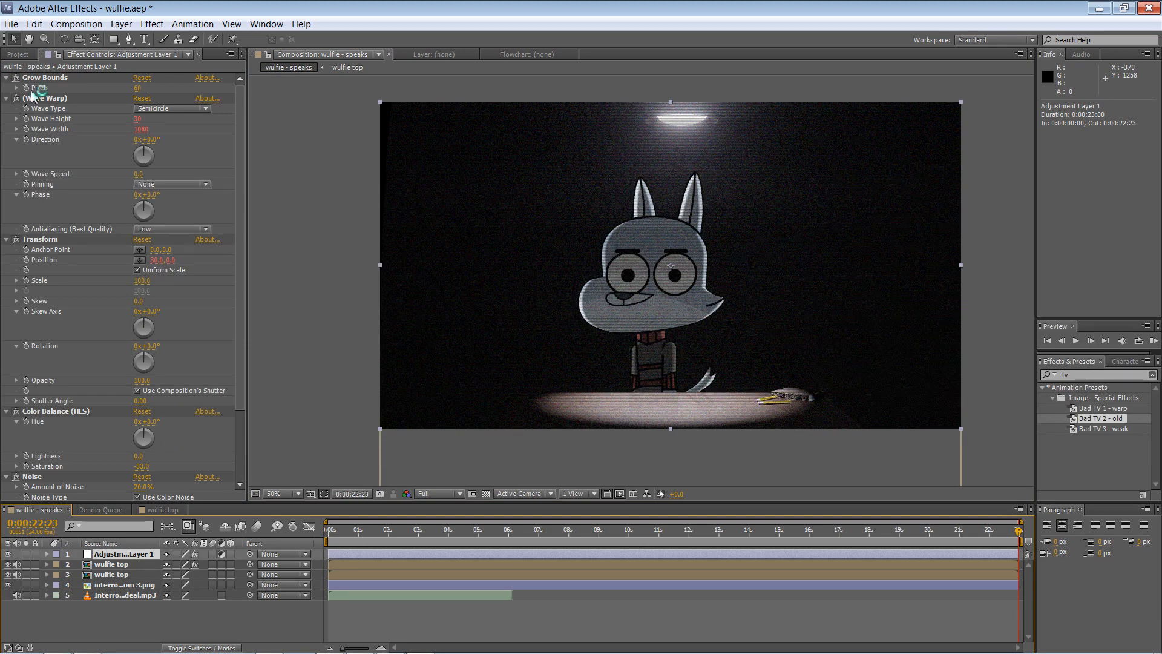
pyautogui.click(8, 98)
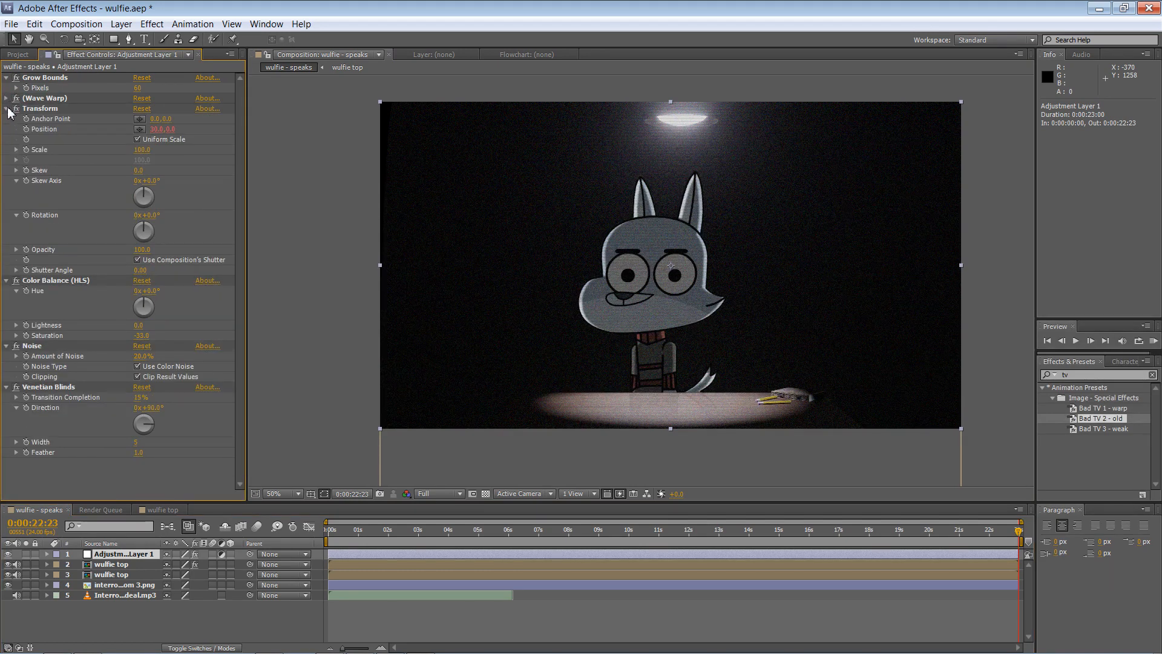
pyautogui.click(7, 108)
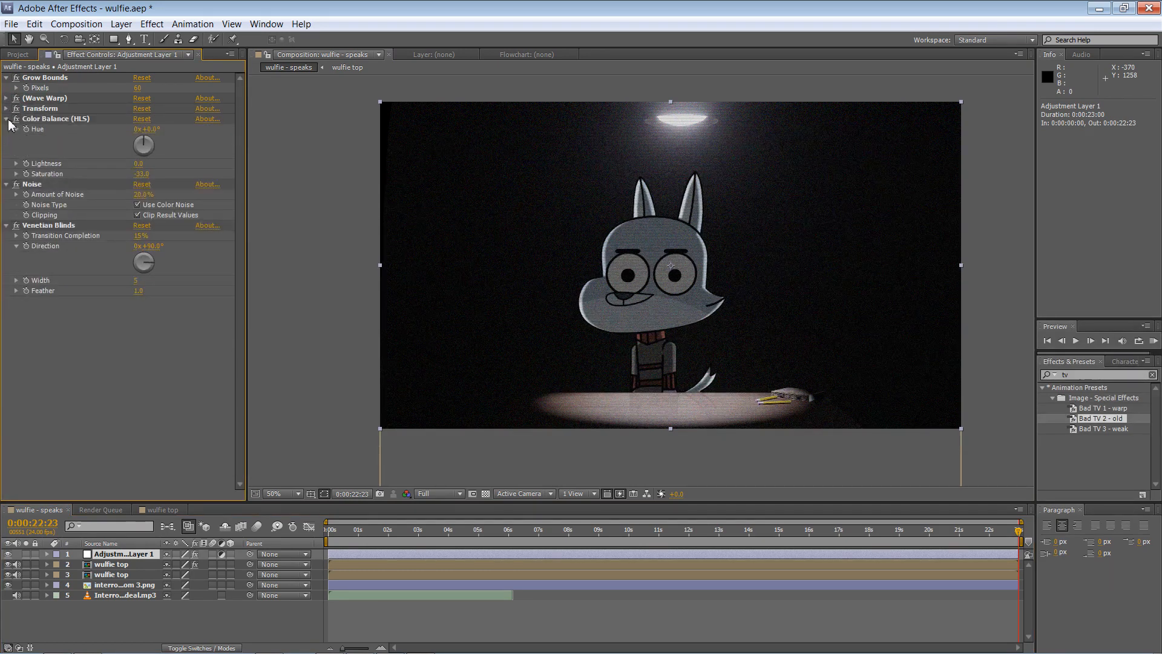
pyautogui.click(7, 119)
pyautogui.click(7, 78)
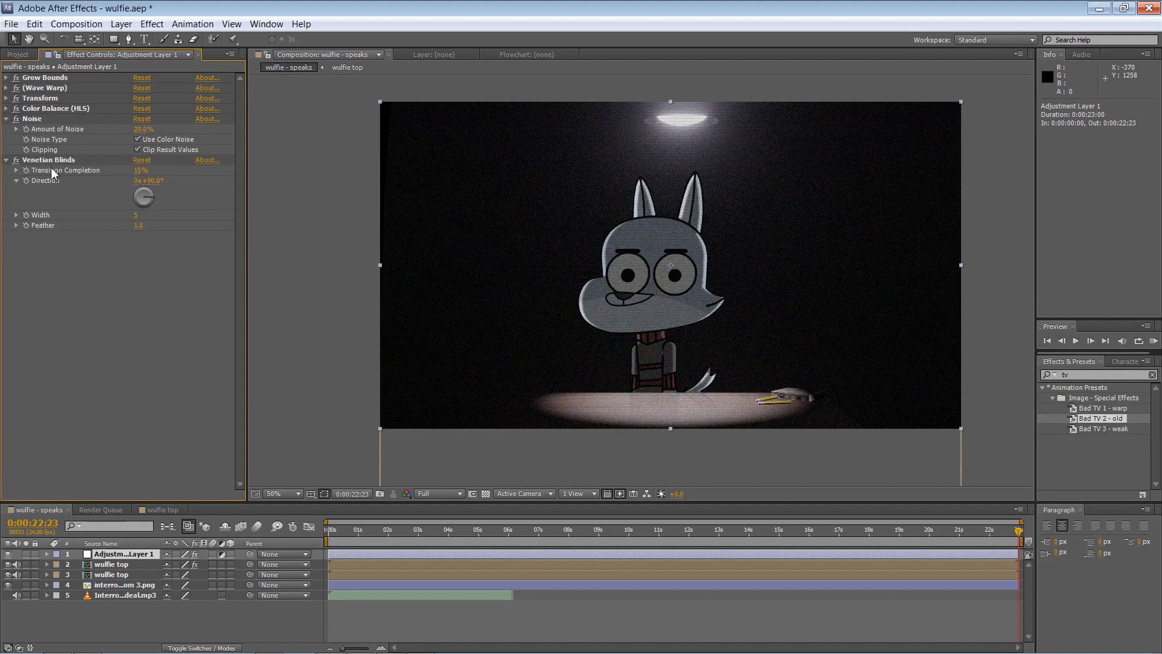
# Scrub the wulfie - speaks timeline to its last frame and save the project.
pyautogui.click(345, 367)
pyautogui.moveTo(460, 531); pyautogui.dragTo(1020, 530)
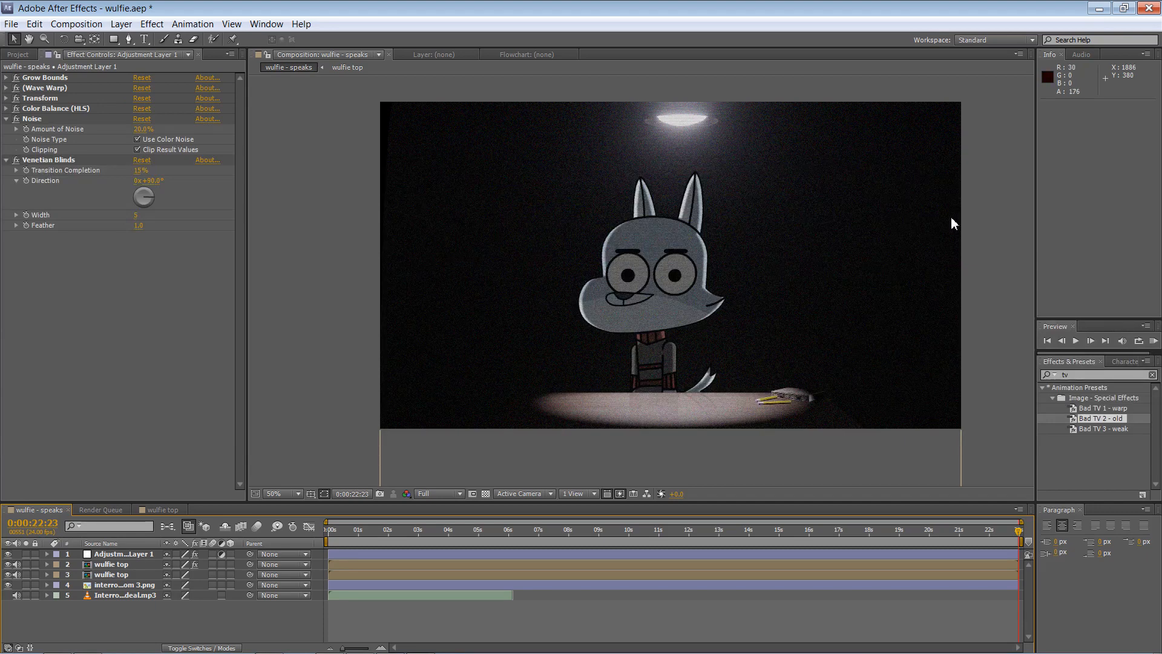
pyautogui.hotkey('ctrl', 's')
# Add the wulfie - speaks composition from the project items to the render queue.
pyautogui.click(110, 511)
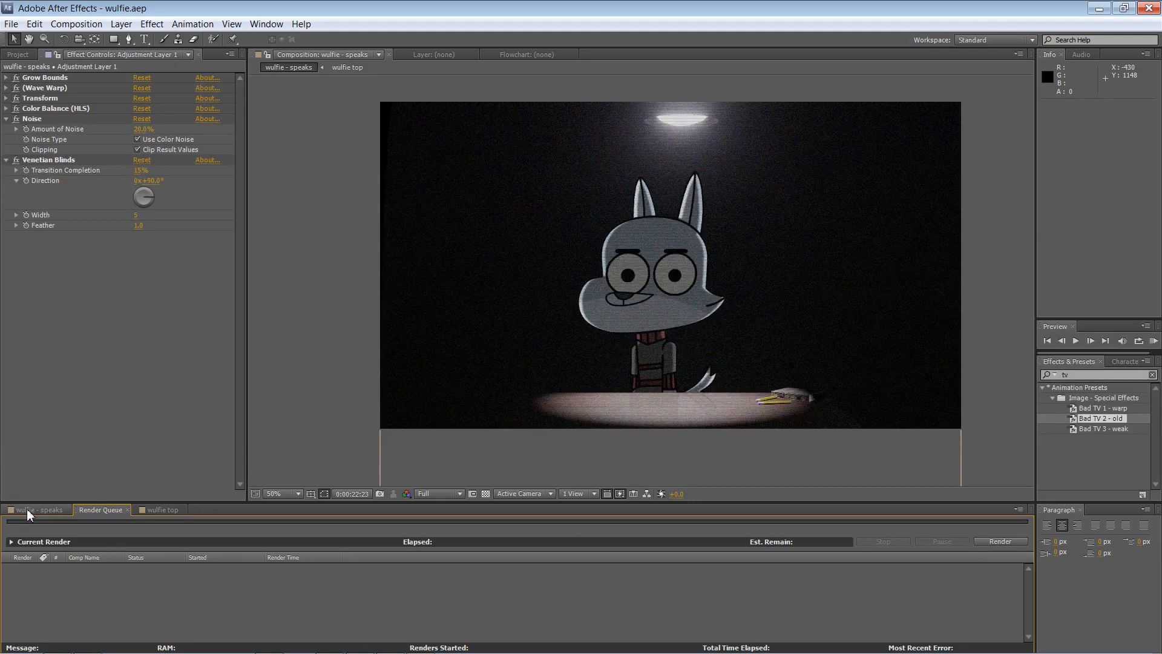
pyautogui.click(19, 55)
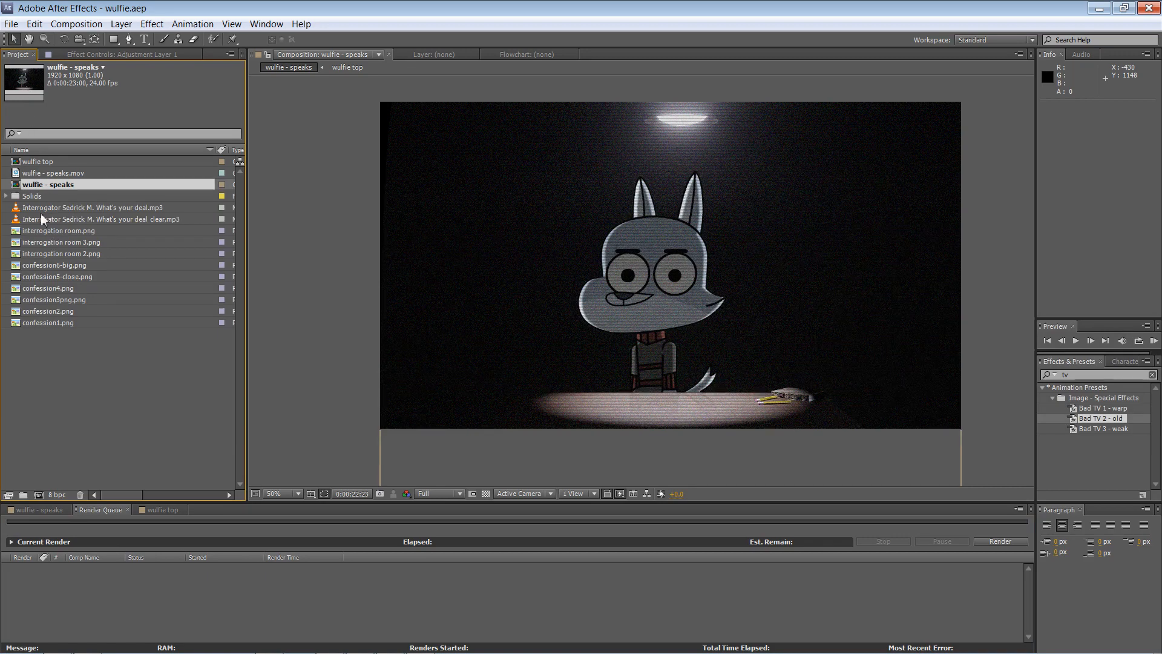
pyautogui.click(39, 173)
pyautogui.click(40, 165)
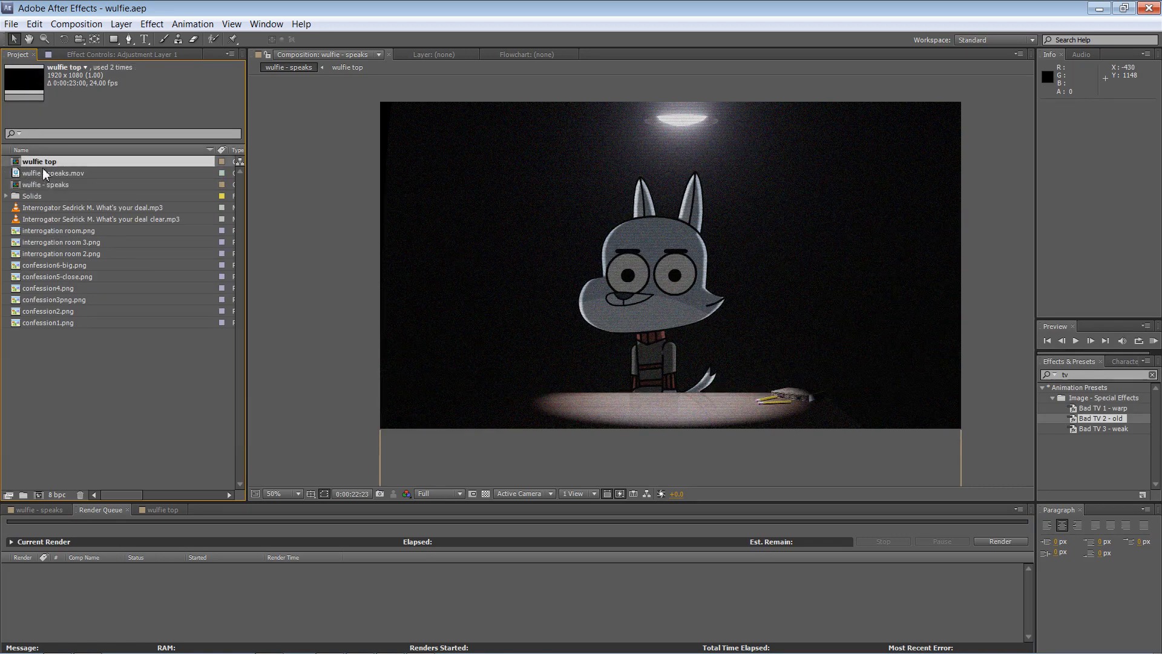
pyautogui.moveTo(44, 170); pyautogui.dragTo(117, 604)
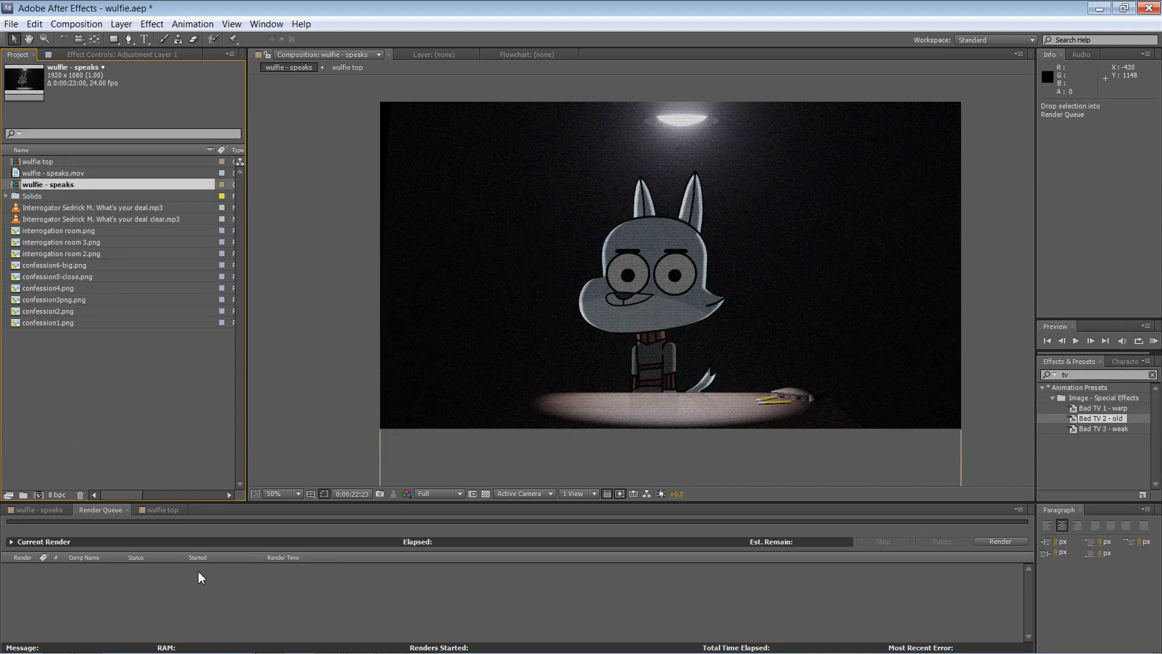
pyautogui.moveTo(191, 579); pyautogui.dragTo(193, 582)
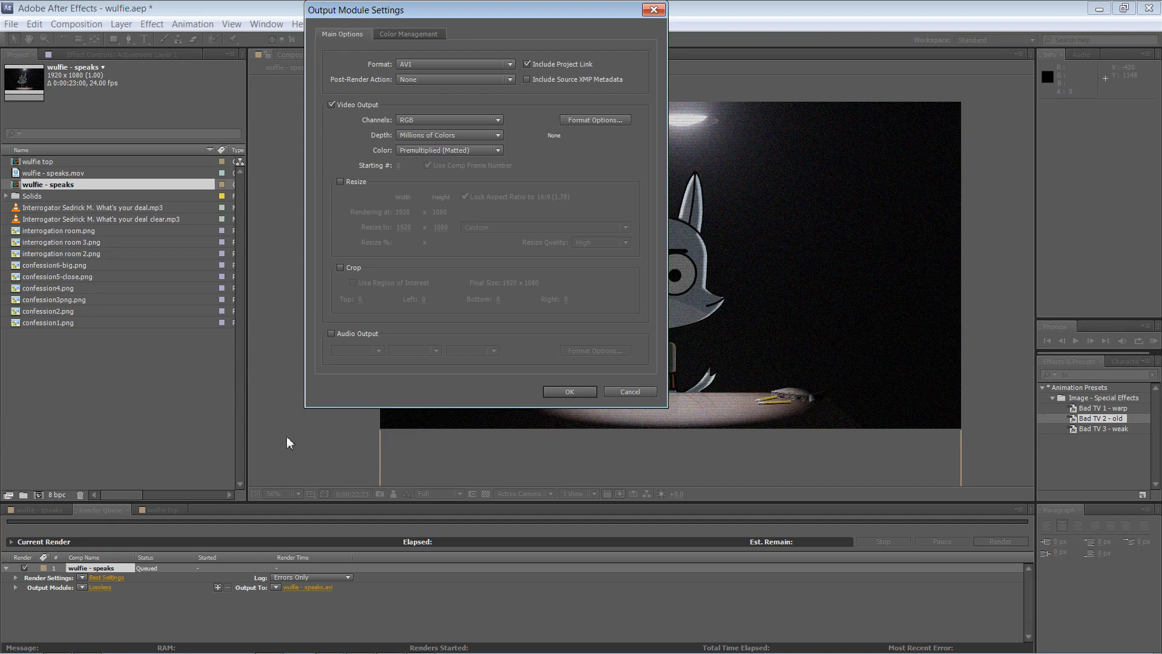
# Configure the queued item's output module as AVI with the Xvid MPEG-4 Codec and audio output enabled.
pyautogui.click(333, 335)
pyautogui.click(578, 121)
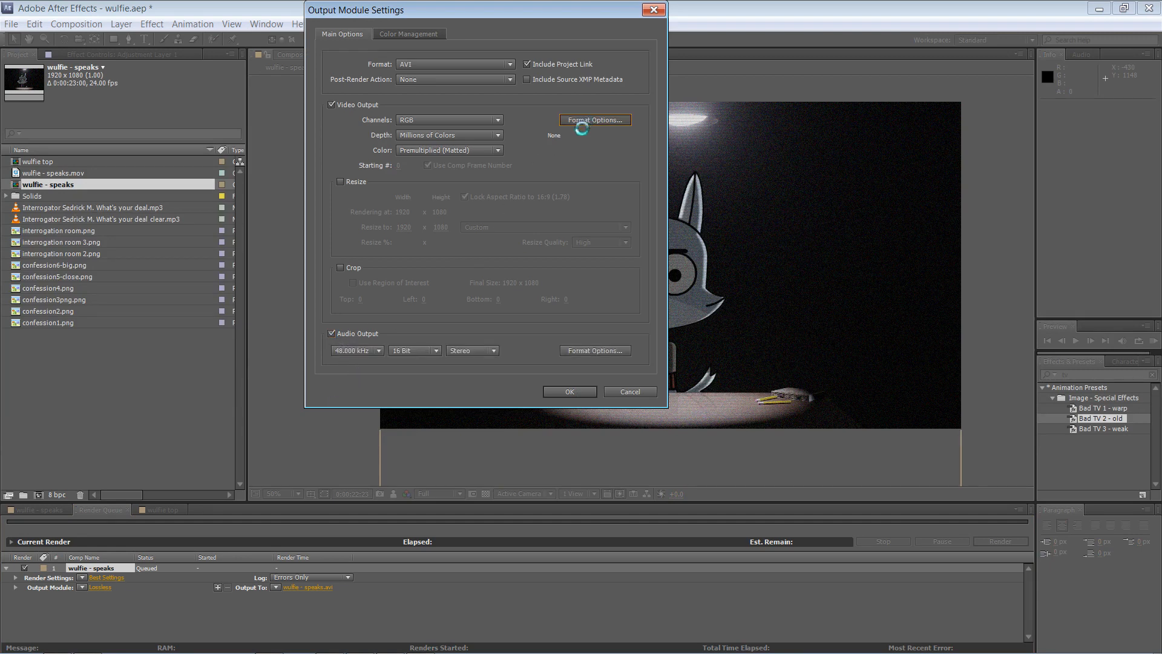
pyautogui.click(543, 189)
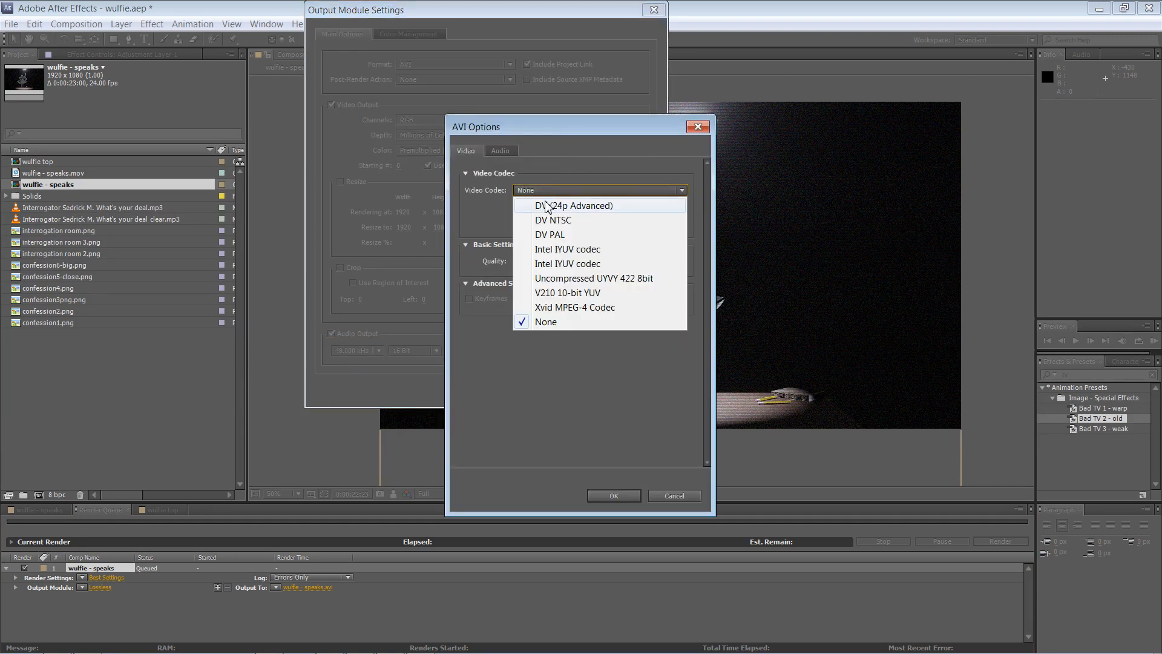
pyautogui.click(543, 314)
pyautogui.click(621, 493)
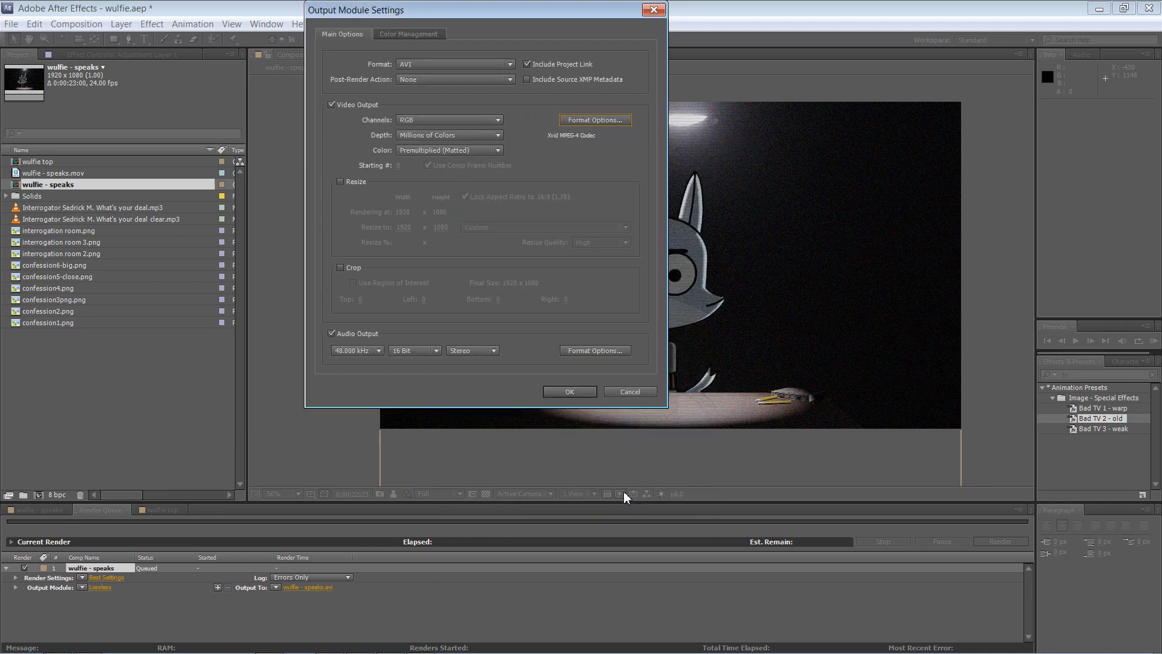
pyautogui.click(495, 65)
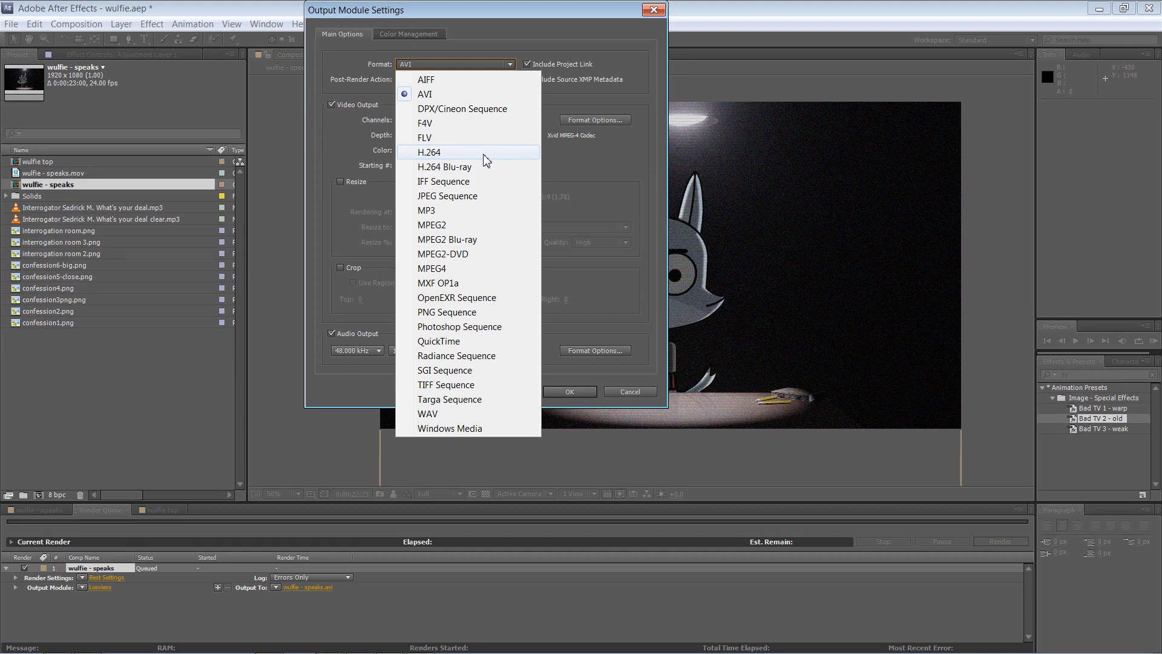
pyautogui.click(602, 150)
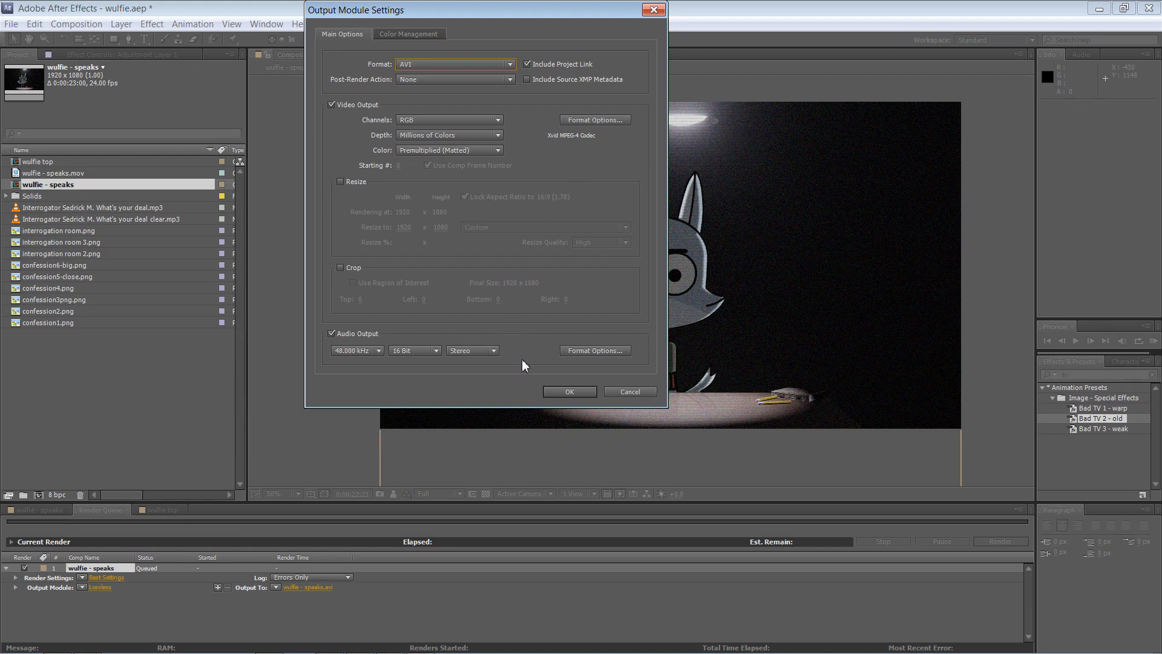
pyautogui.click(558, 388)
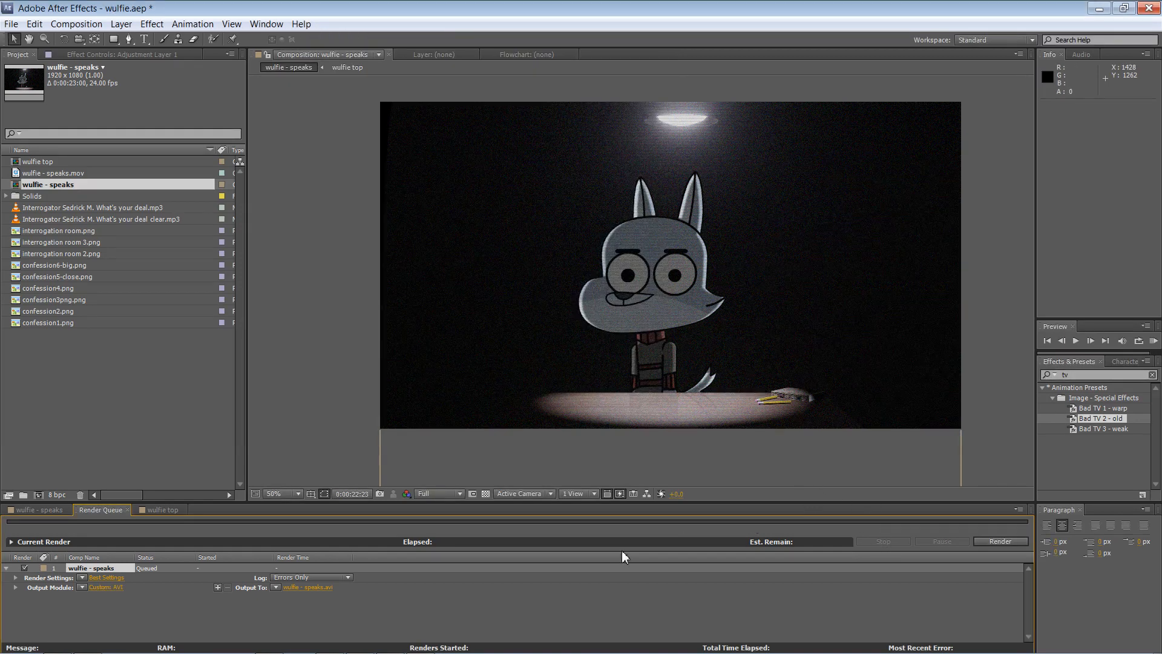
# Set the output file to wulfie - speaks.avi in the Downloads folder and start the render.
pyautogui.click(321, 588)
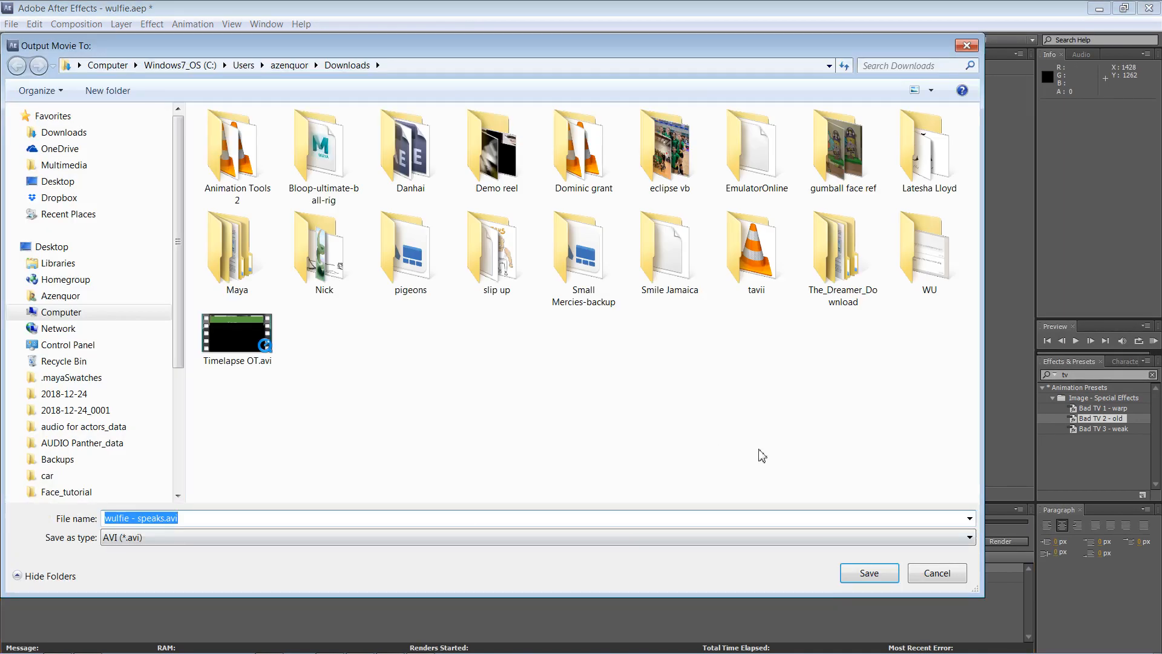
pyautogui.click(869, 572)
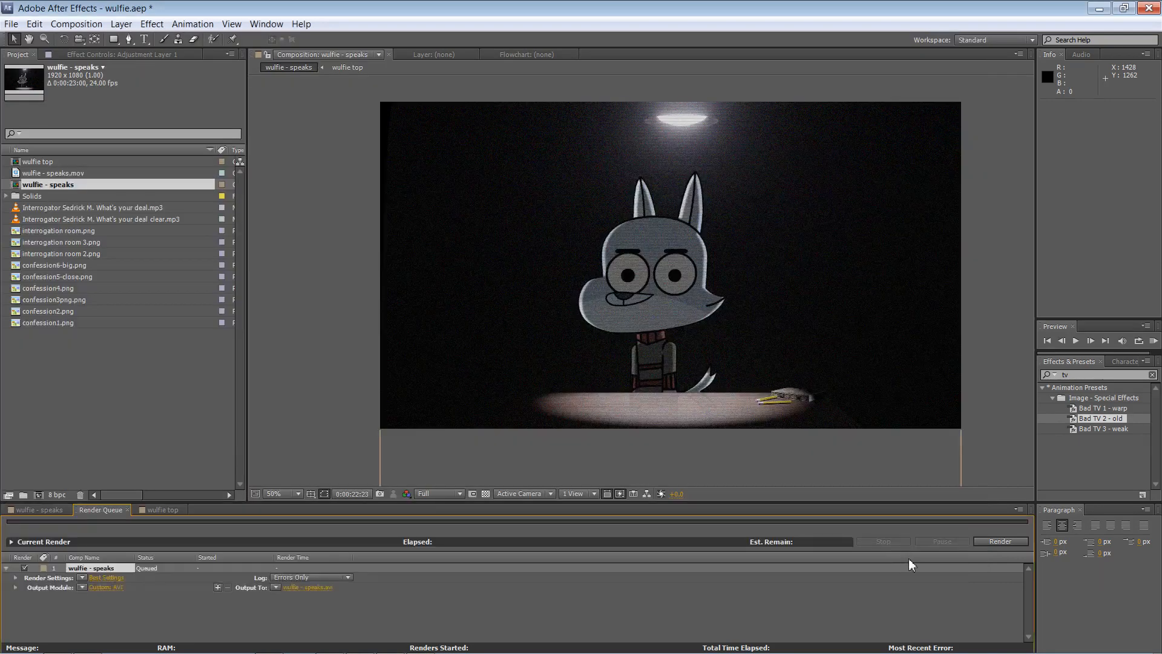
pyautogui.click(986, 543)
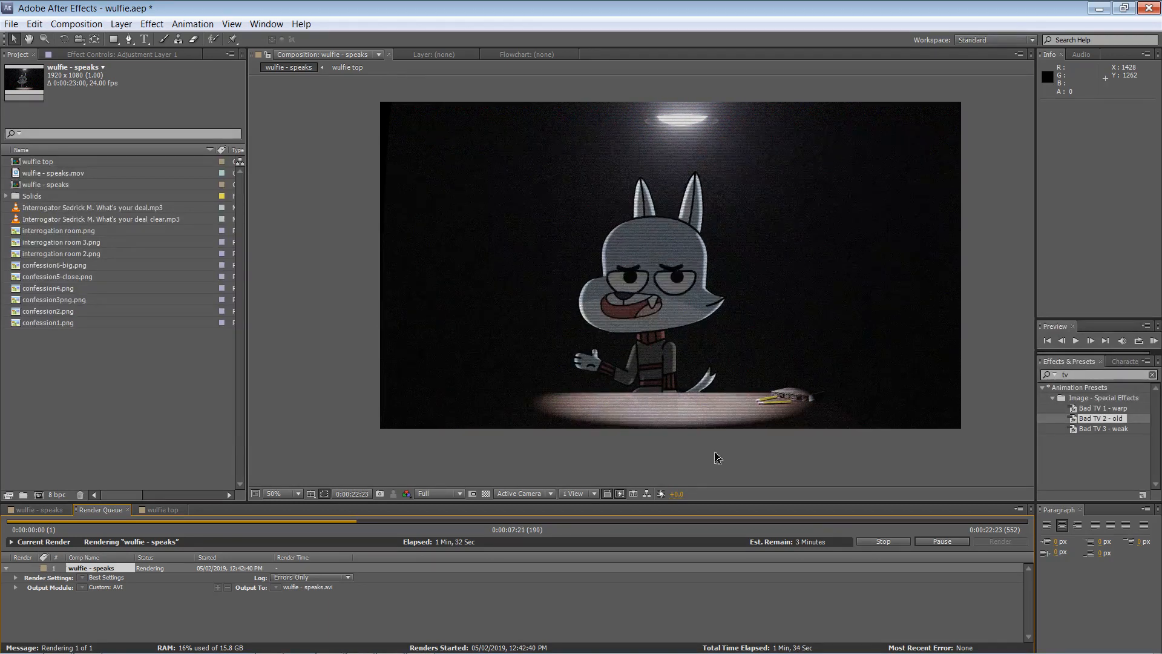
# Search Windows for "snipping" and launch the Snipping Tool while the render runs.
pyautogui.press('super')
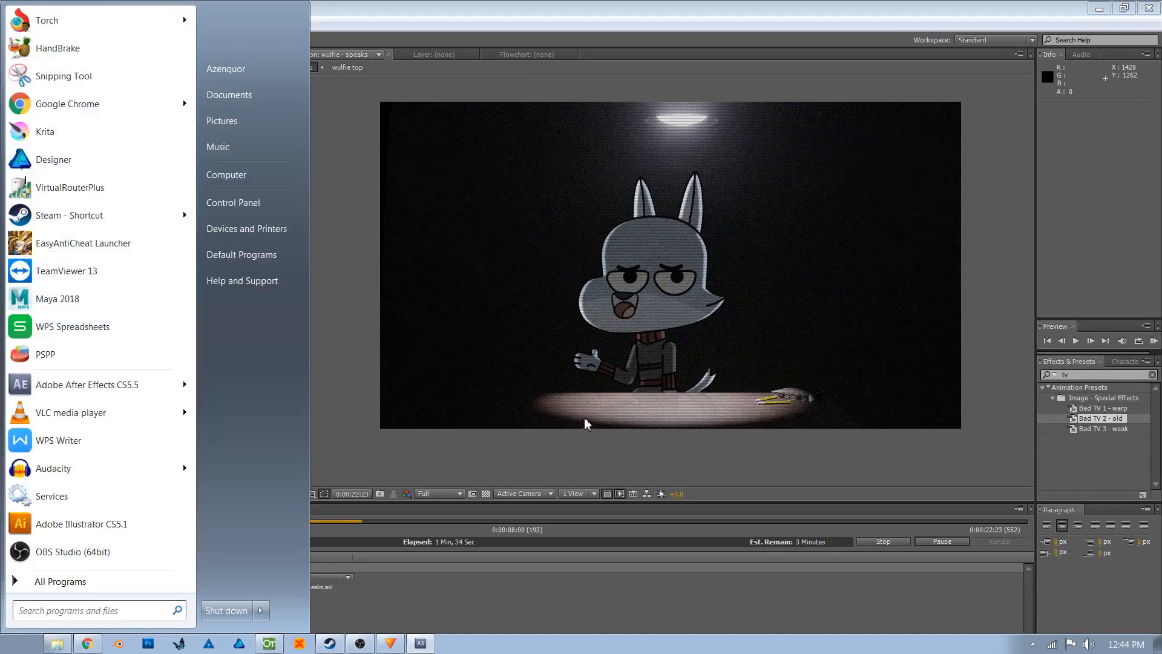
pyautogui.write('snipping')
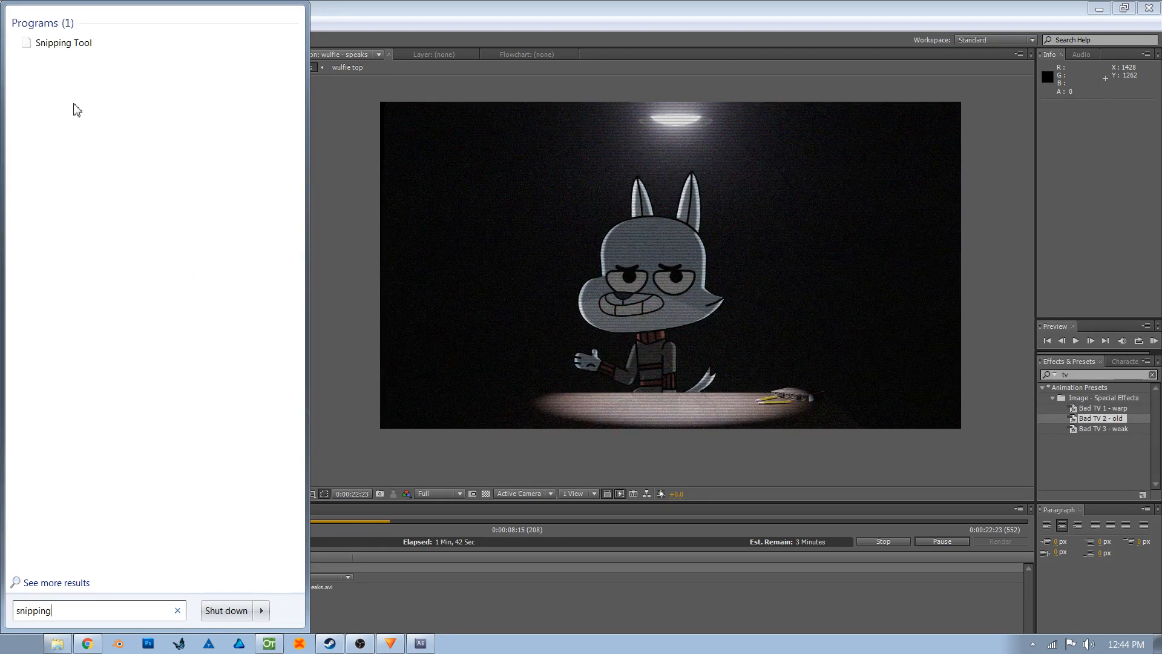
pyautogui.click(83, 46)
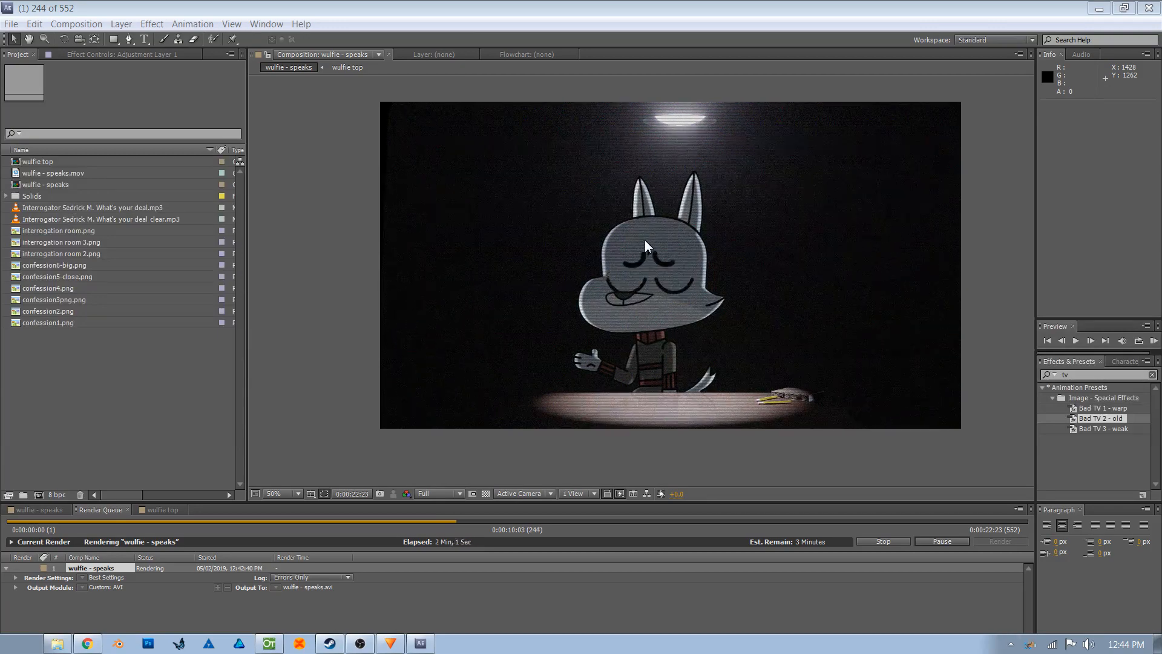
pyautogui.press('super+shift+s')
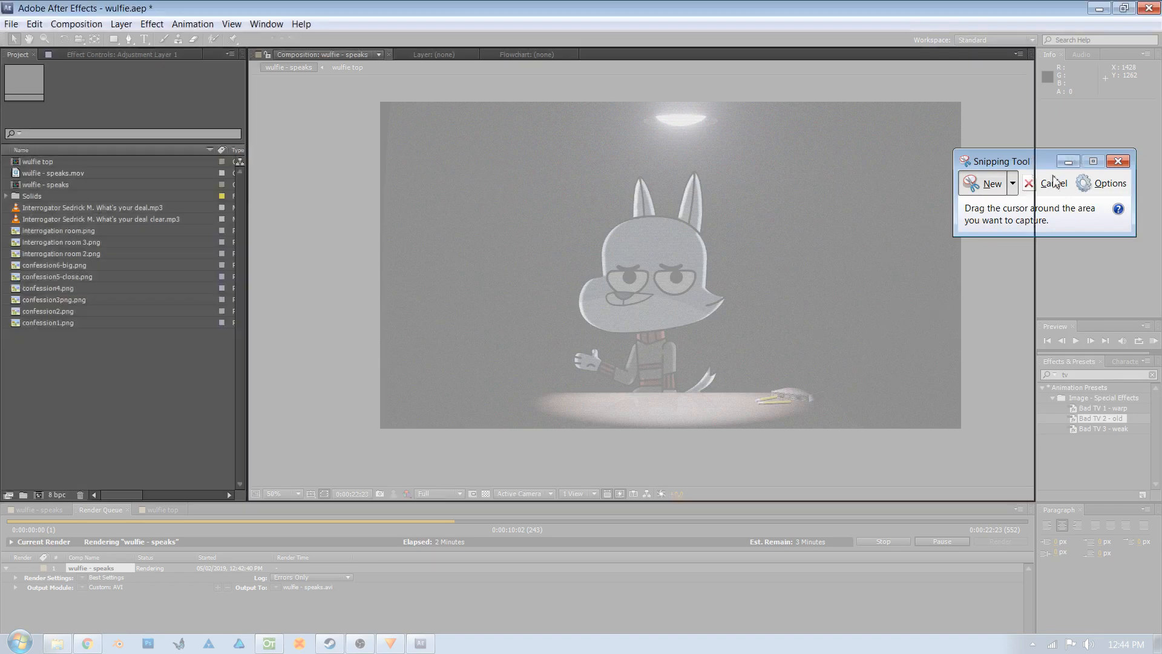
pyautogui.click(1075, 162)
pyautogui.hotkey('alt', 'Tab')
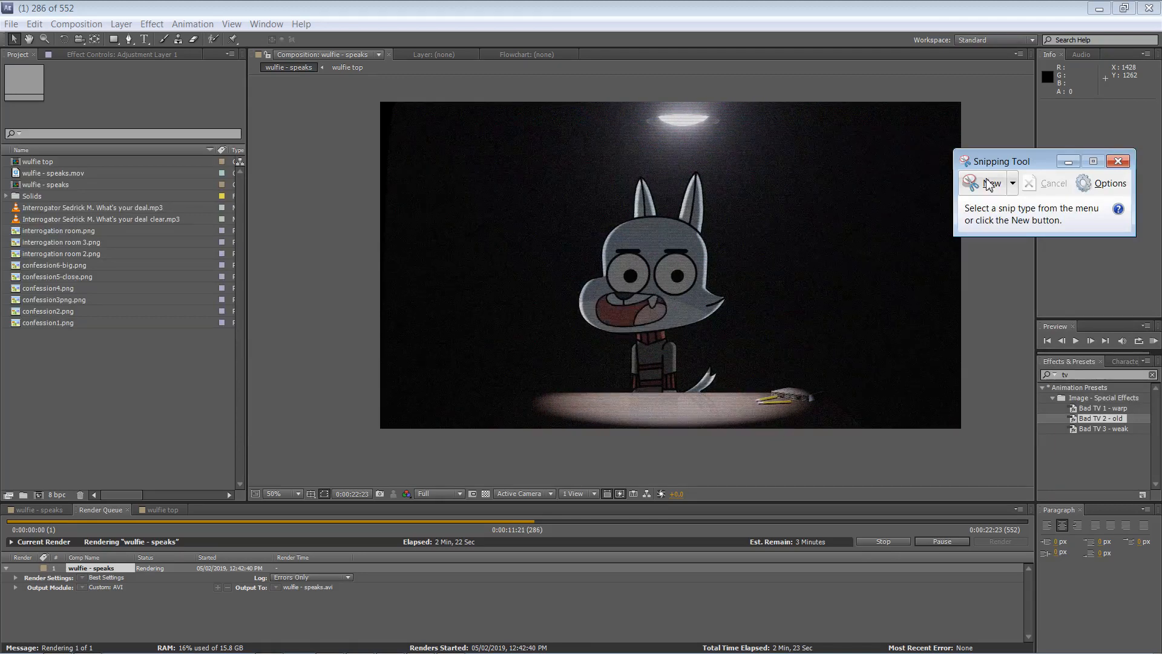
pyautogui.click(988, 184)
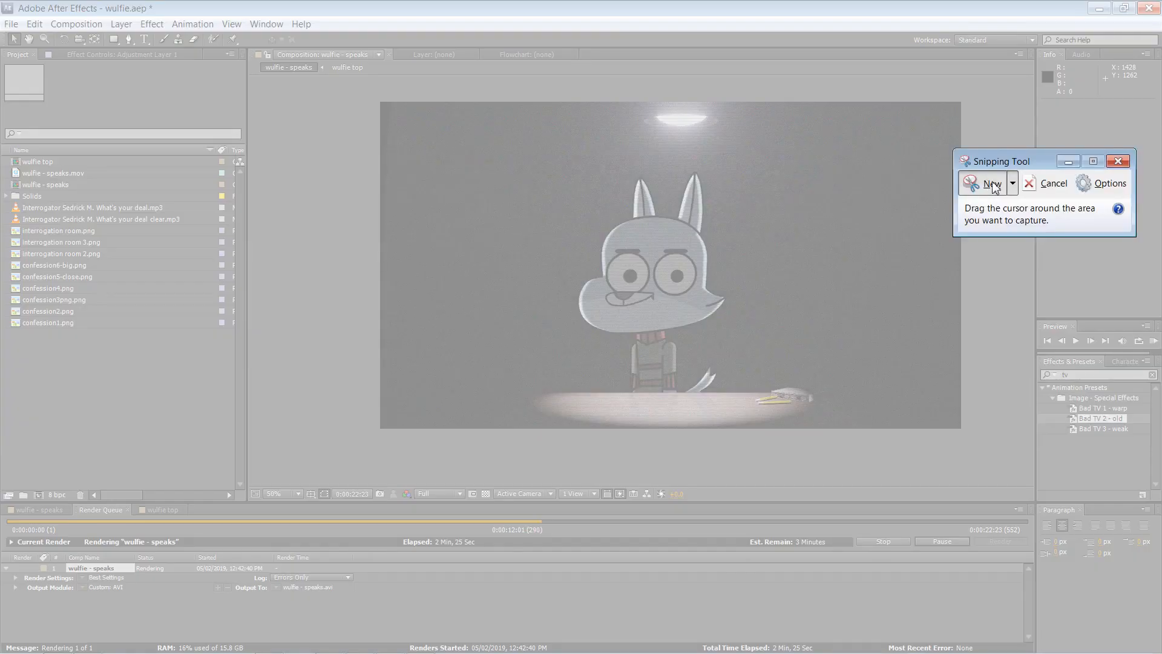
pyautogui.click(1066, 162)
pyautogui.hotkey('alt', 'Tab')
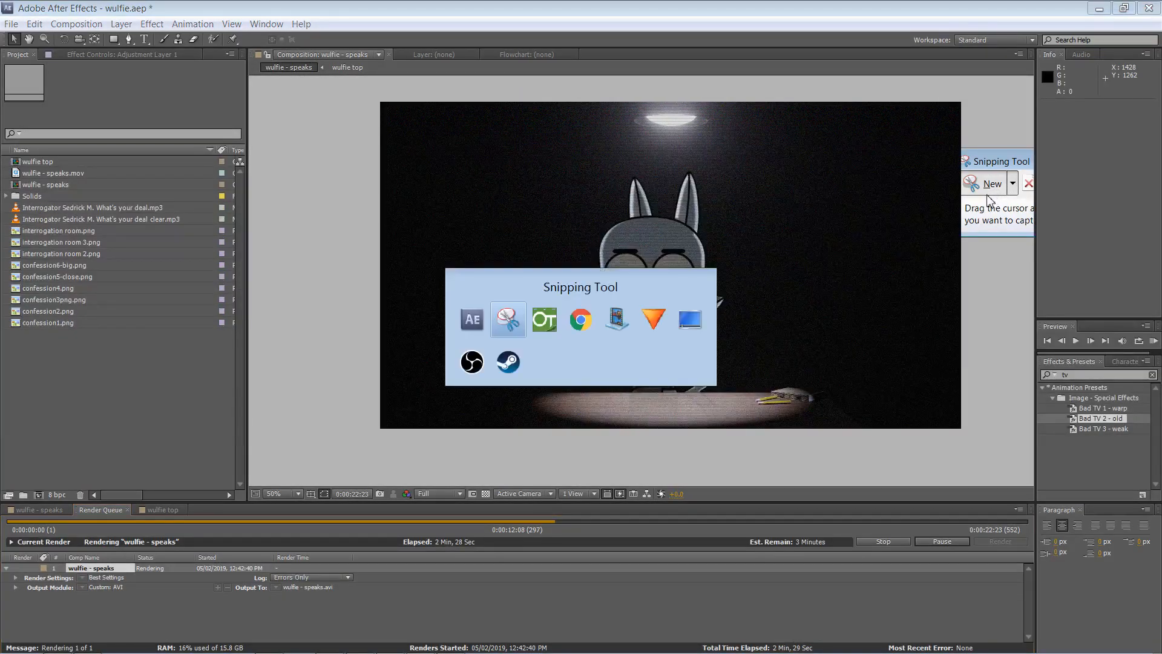
pyautogui.click(990, 184)
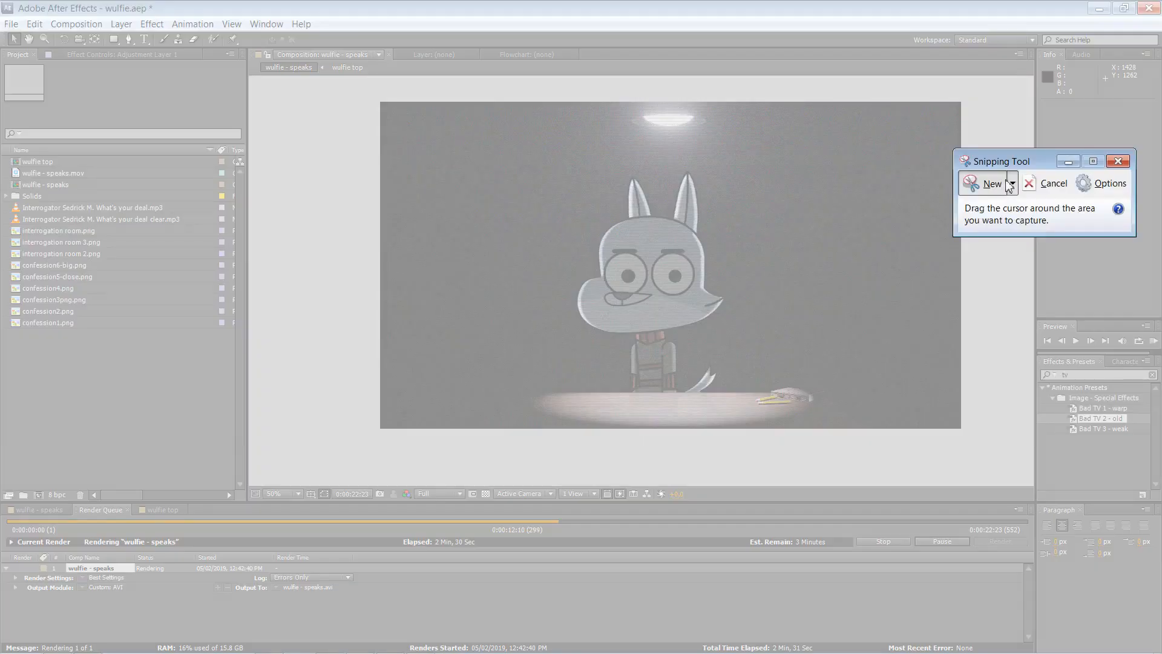
pyautogui.hotkey('alt', 'Tab')
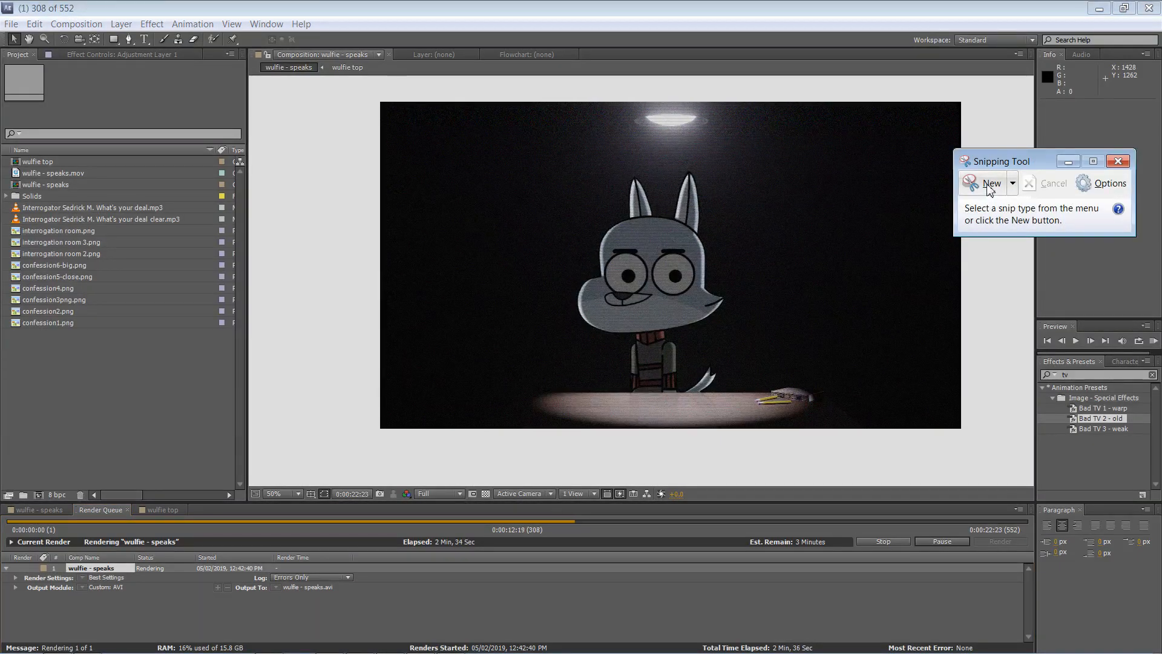
# Capture a rectangular snip of the whole wolf scene in the composition view.
pyautogui.click(990, 184)
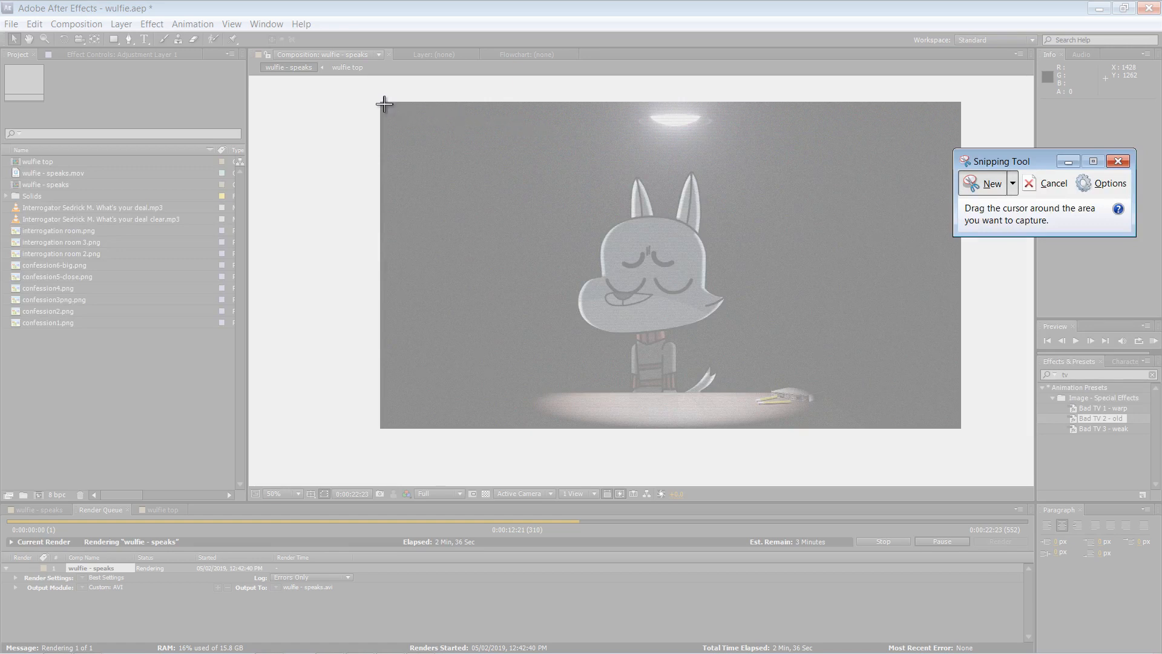
pyautogui.moveTo(384, 104); pyautogui.dragTo(957, 414)
pyautogui.moveTo(958, 426); pyautogui.dragTo(960, 425)
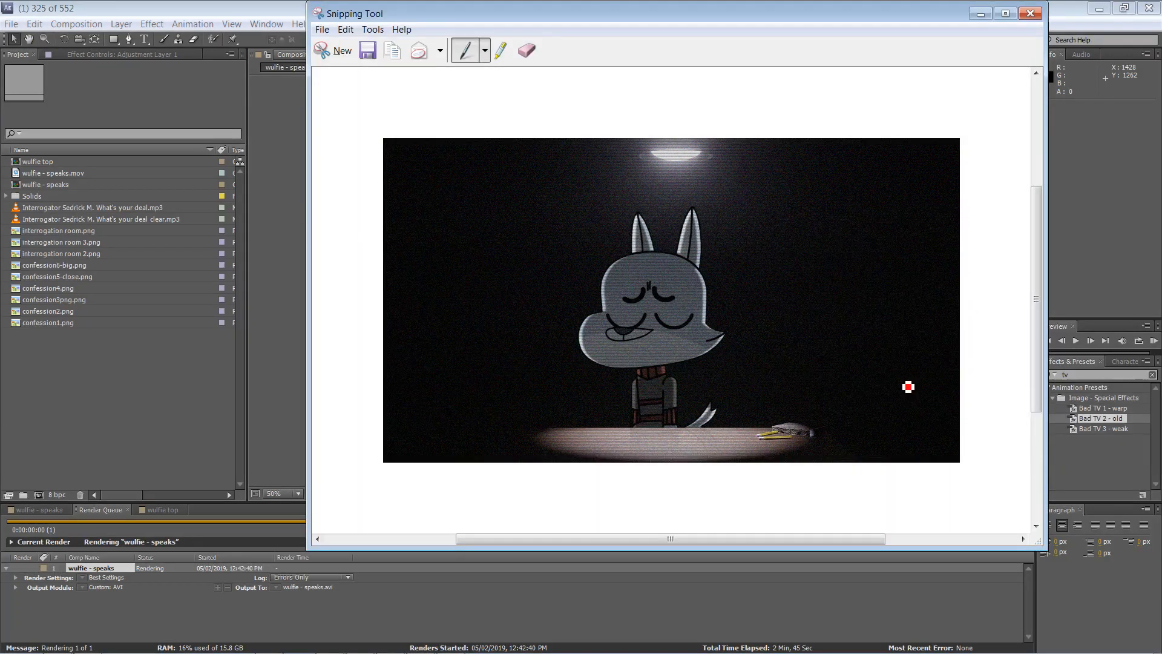
# Switch to the Chrome browser and bring up the open WhatsApp Web page.
pyautogui.hotkey('alt', 'Tab')
pyautogui.hotkey('alt', 'Tab')
pyautogui.hotkey('alt', 'Tab')
pyautogui.hotkey('alt', 'Tab')
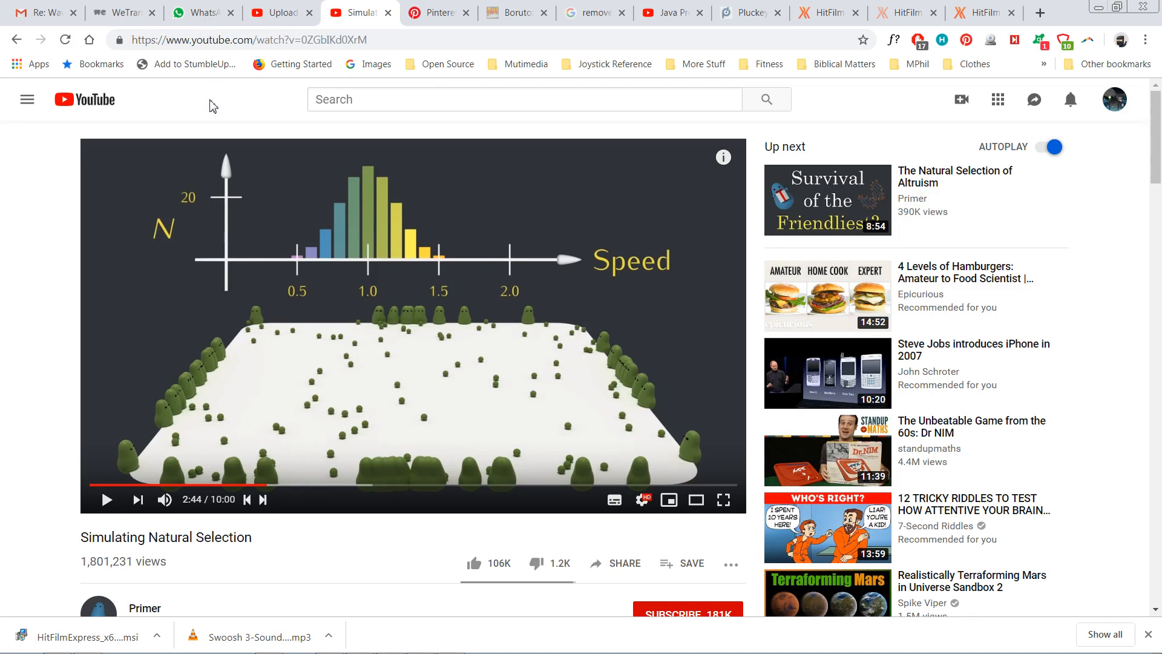
pyautogui.click(207, 14)
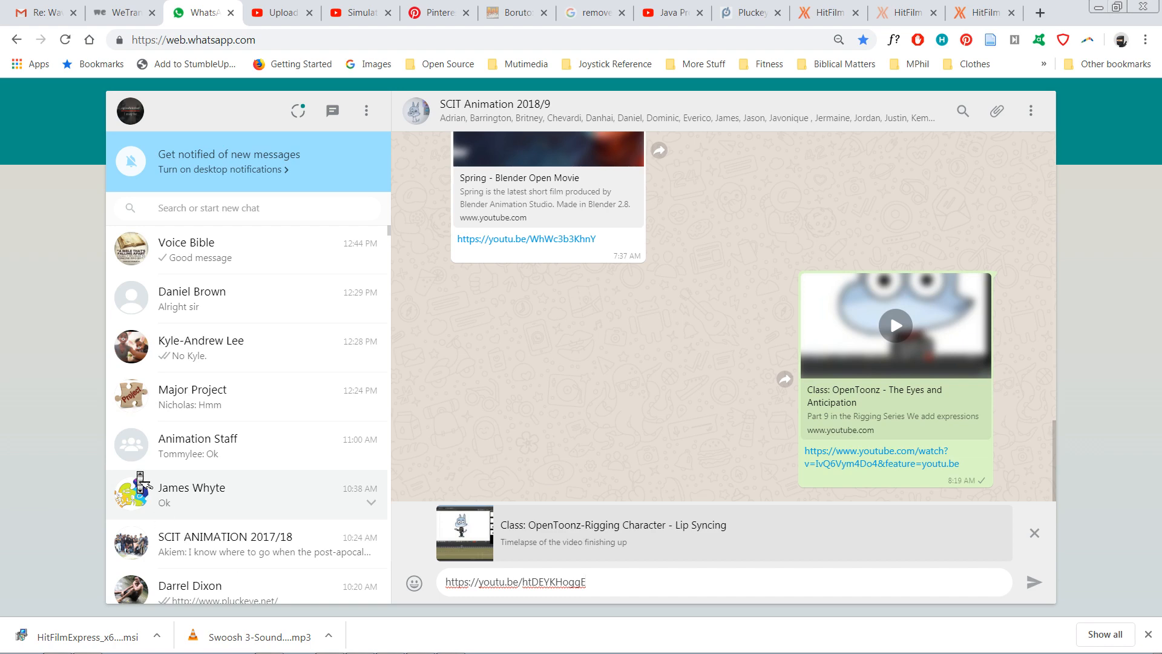
pyautogui.scroll(-1, 140, 481)
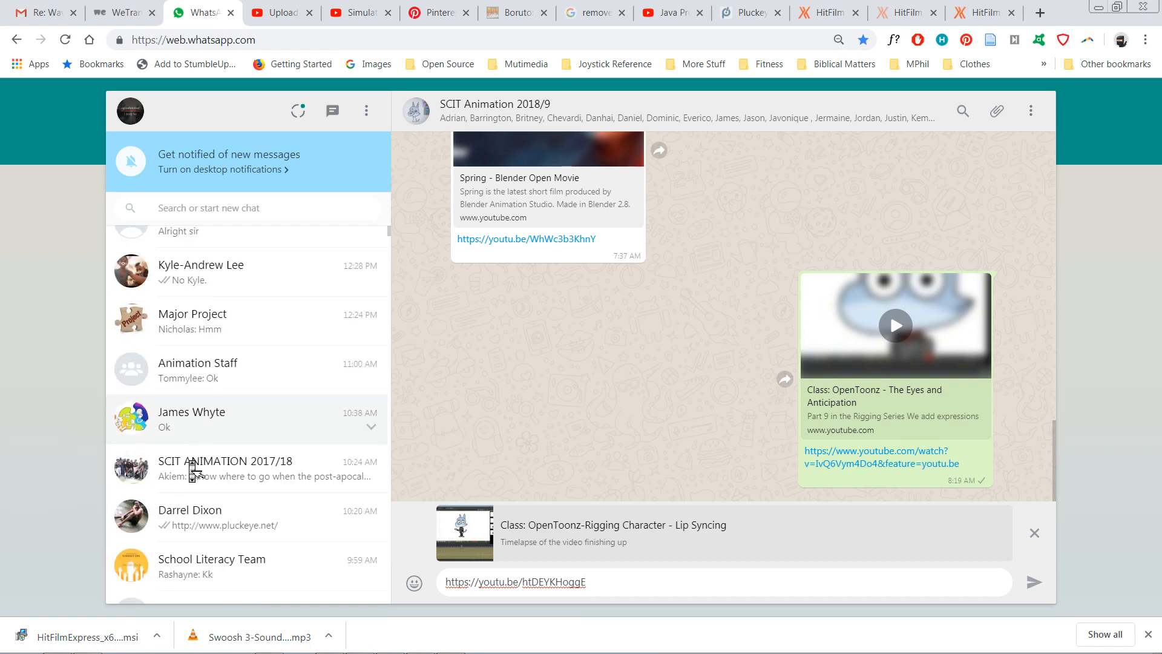
pyautogui.scroll(-7, 192, 478)
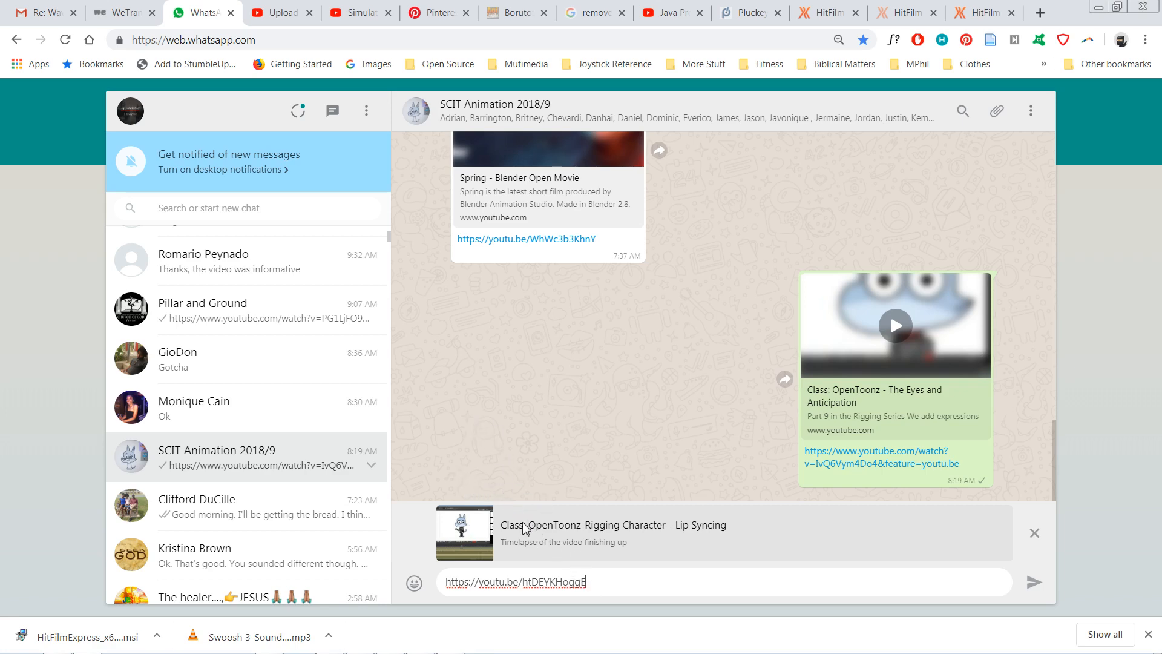
pyautogui.press('Down')
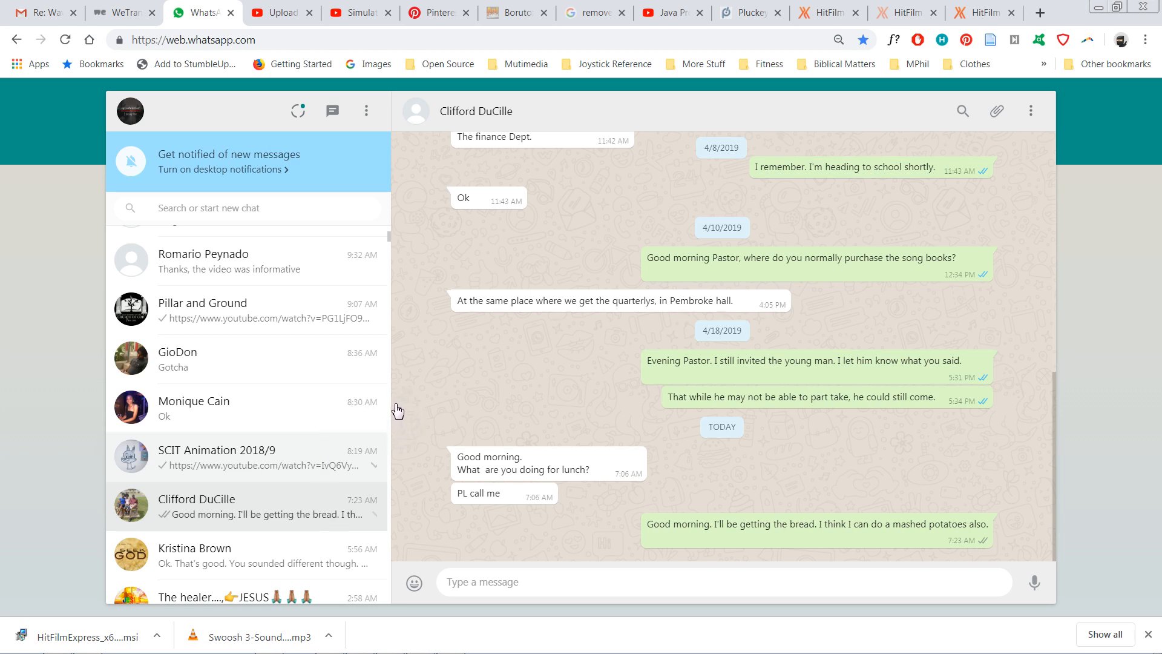
pyautogui.click(387, 448)
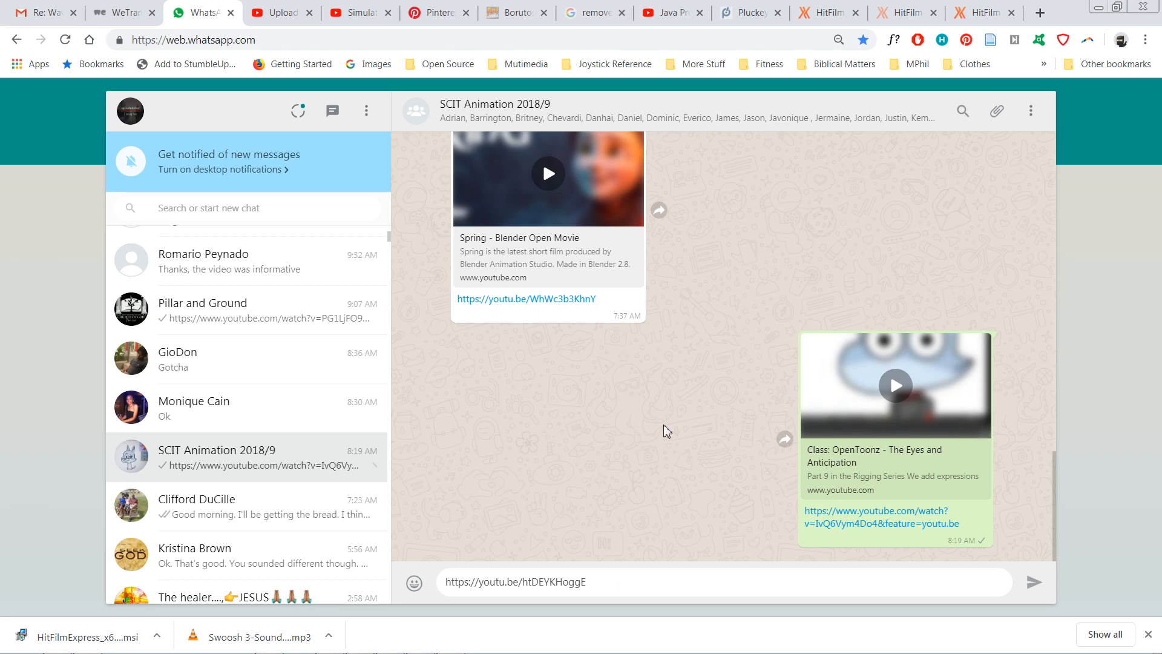
pyautogui.doubleClick(611, 575)
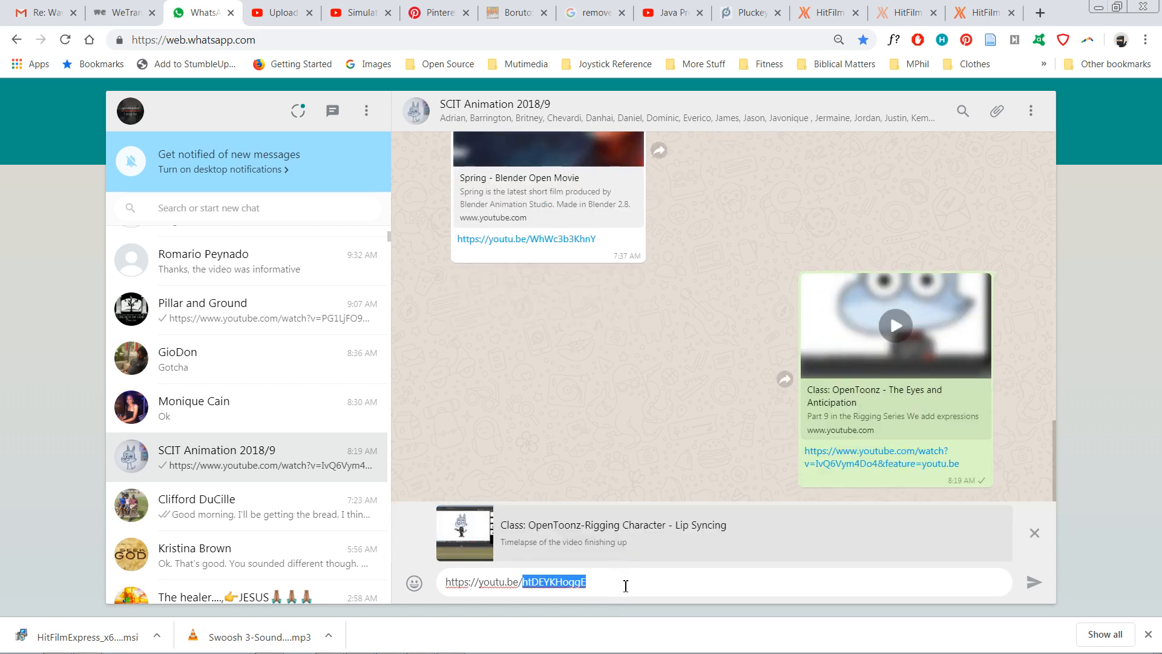
pyautogui.press('Return')
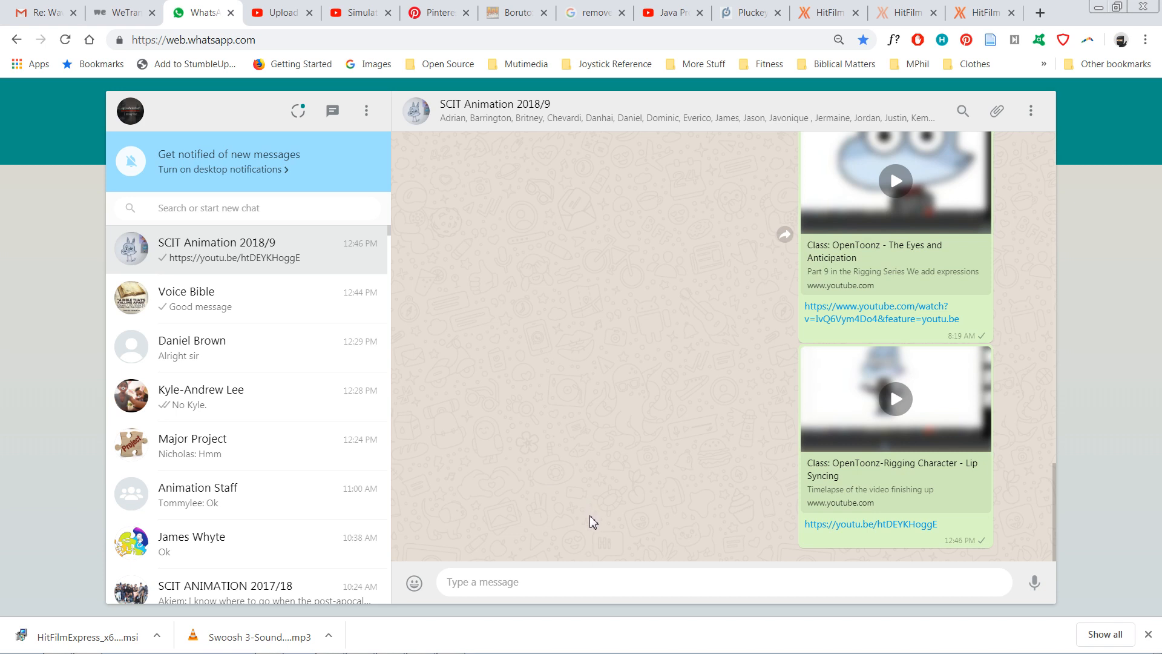
# Paste the captured wolf snip into the group chat and send it without a caption.
pyautogui.hotkey('ctrl', 'v')
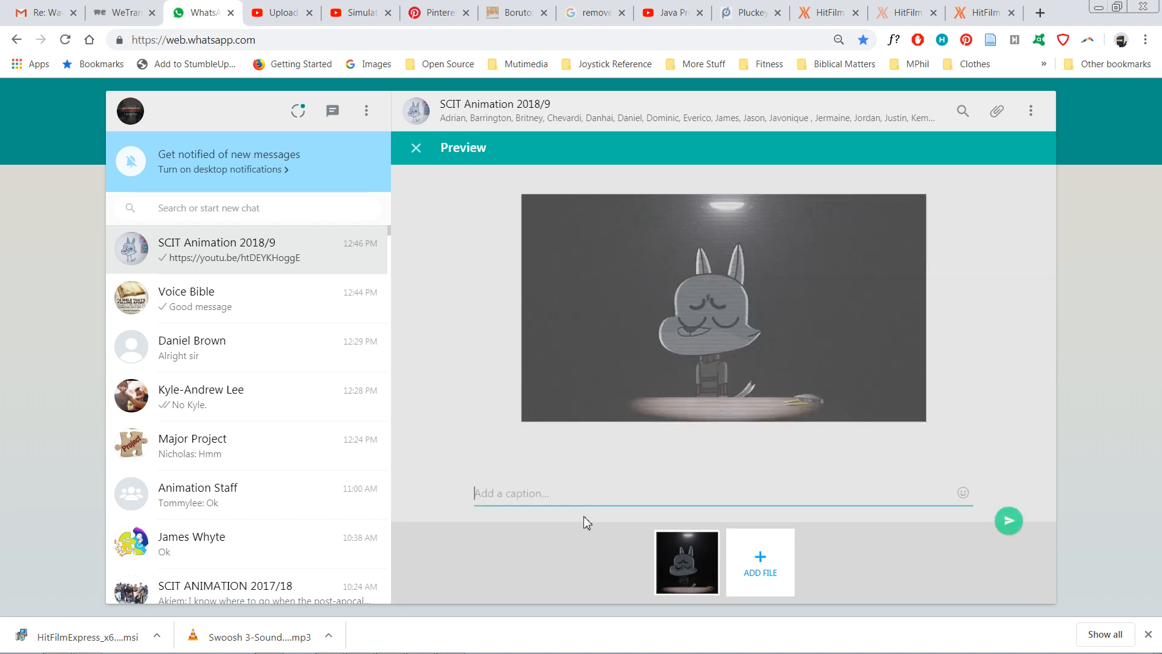
pyautogui.press('Return')
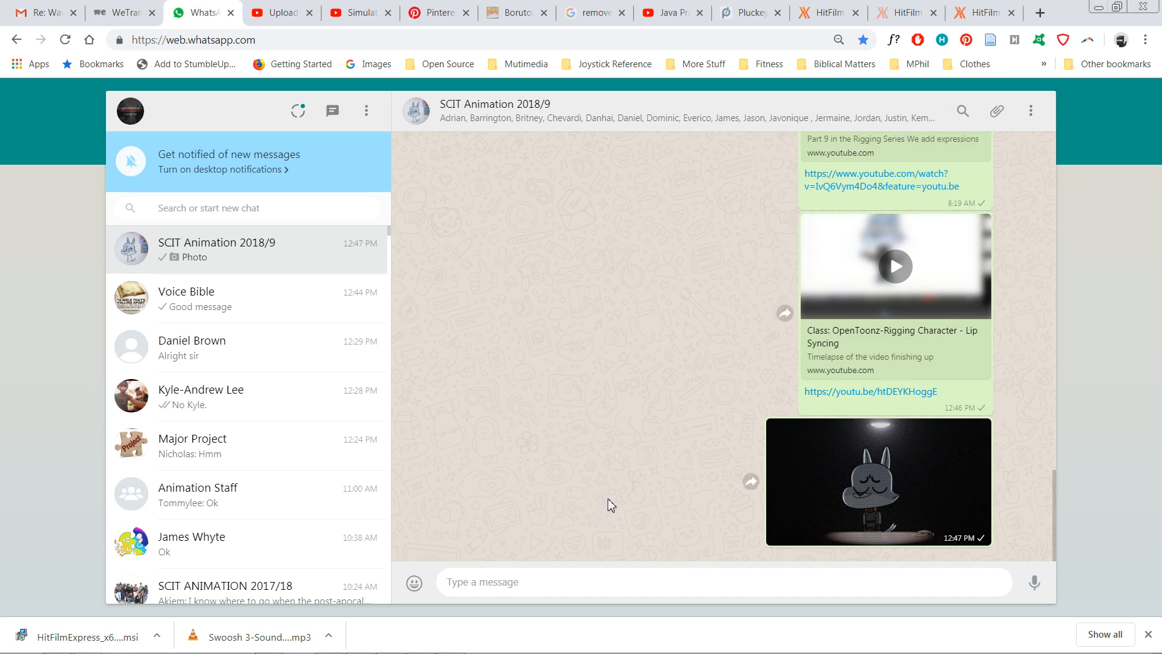
# Switch to After Effects, wait for the wulfie - speaks render to finish, and return to the browser.
pyautogui.hotkey('alt', 'Tab')
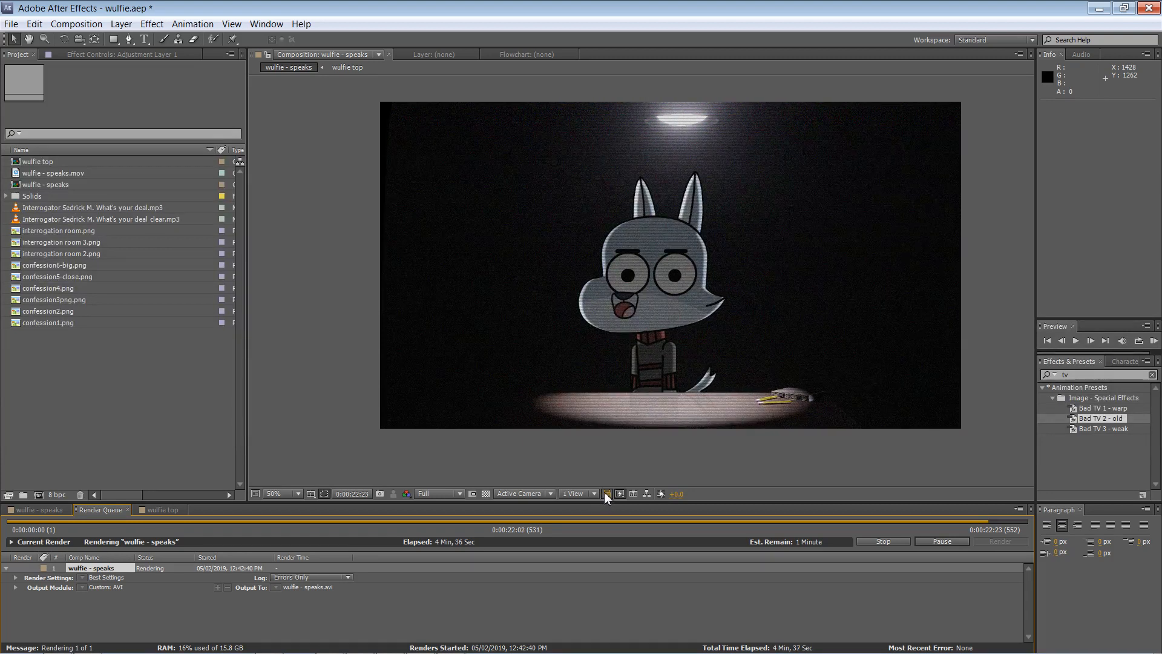
pyautogui.moveTo(630, 627)
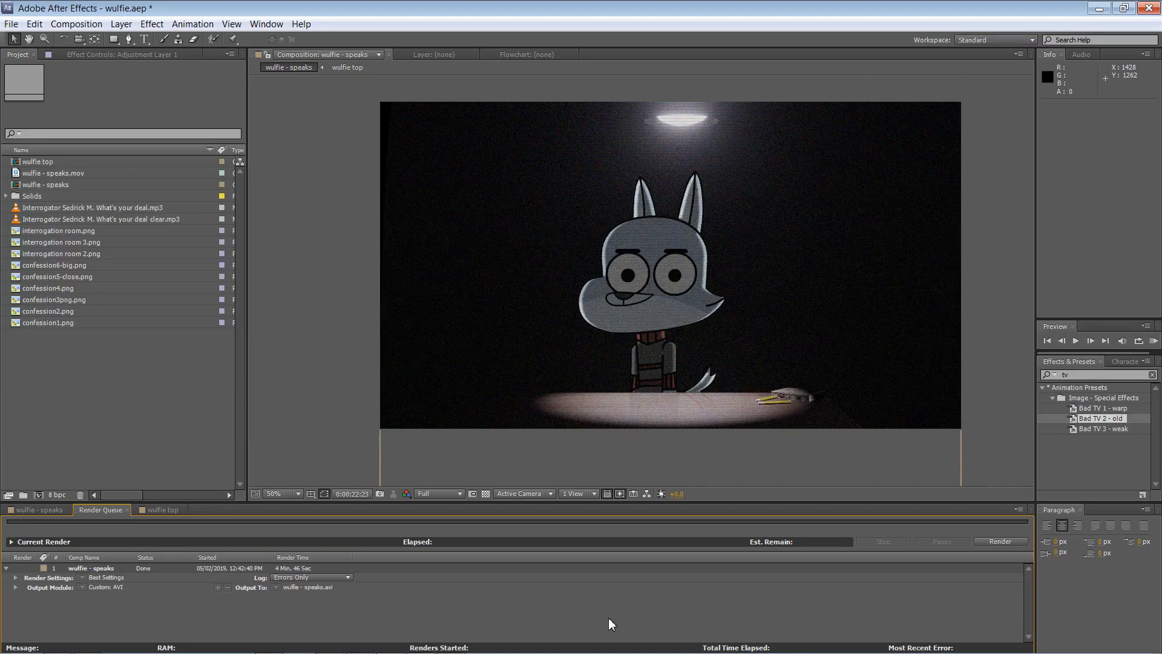
pyautogui.hotkey('alt', 'Tab')
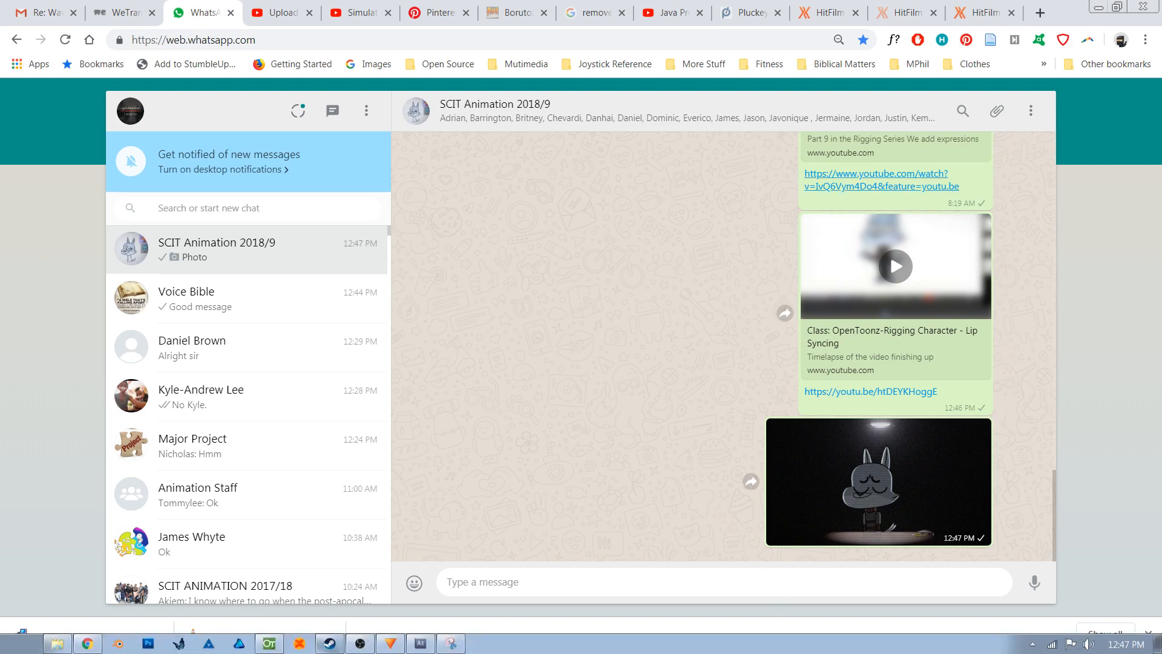
# Open the Downloads folder in Windows Explorer and select the rendered wulfie - speaks.avi.
pyautogui.click(66, 645)
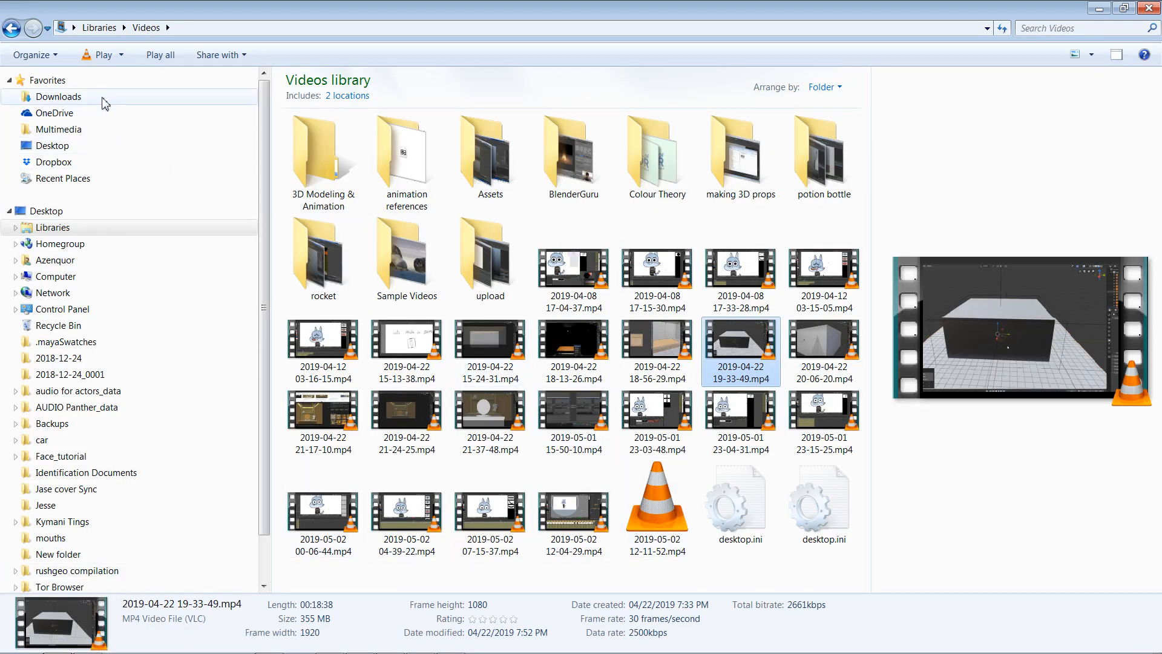
pyautogui.click(105, 101)
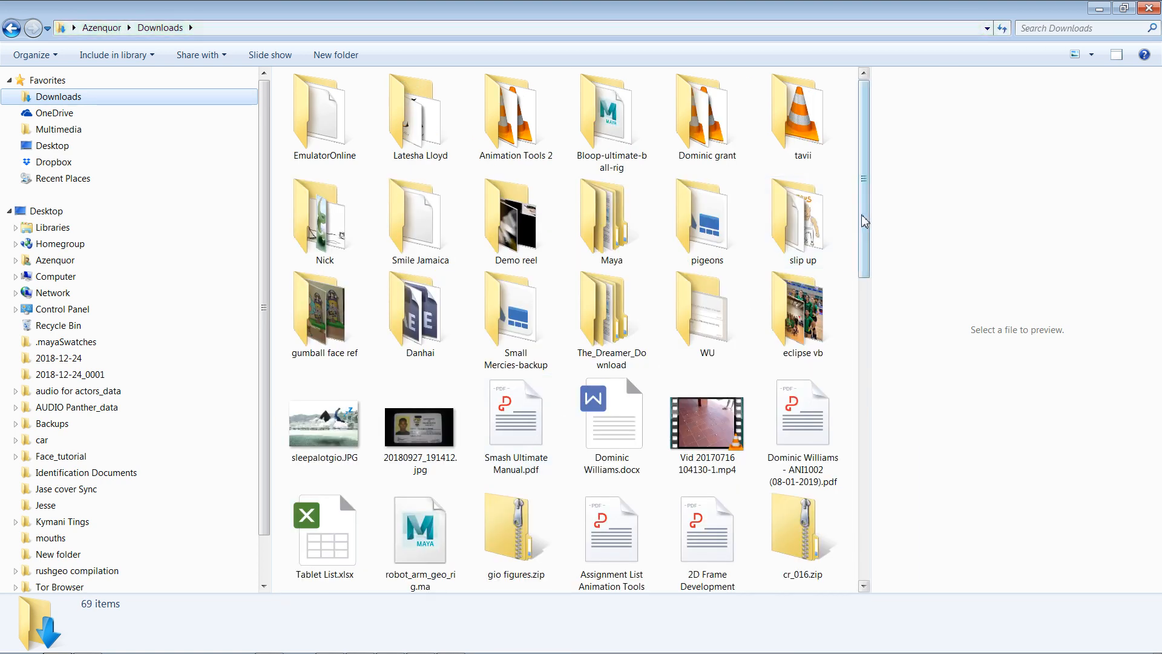
pyautogui.moveTo(864, 221); pyautogui.dragTo(854, 538)
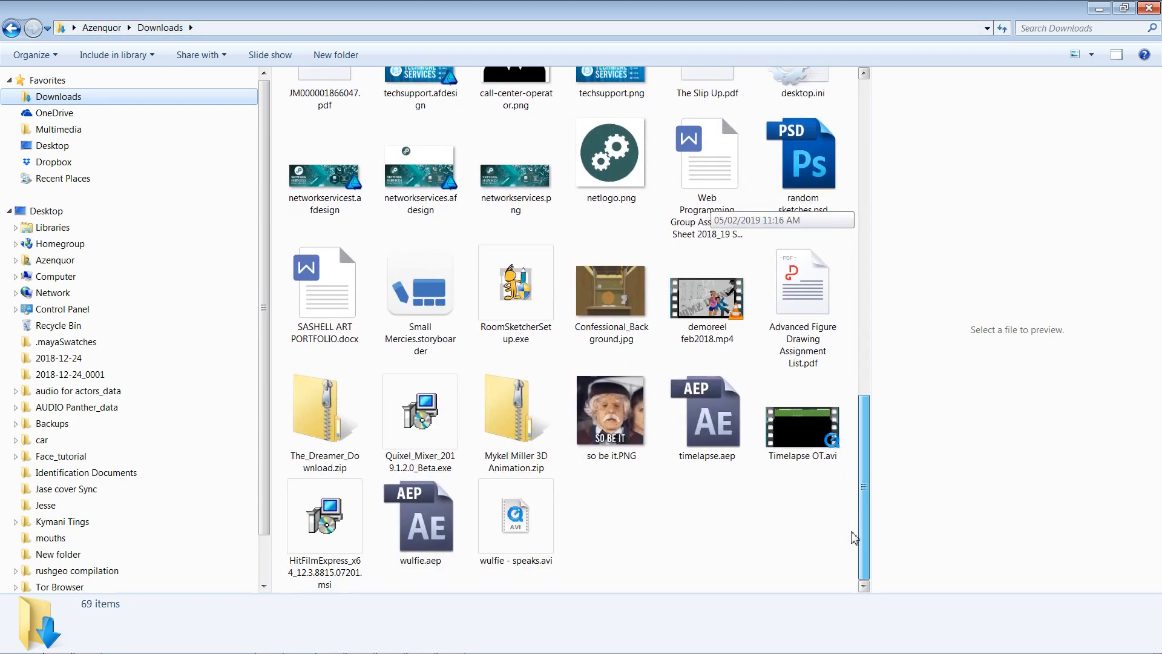
pyautogui.click(543, 521)
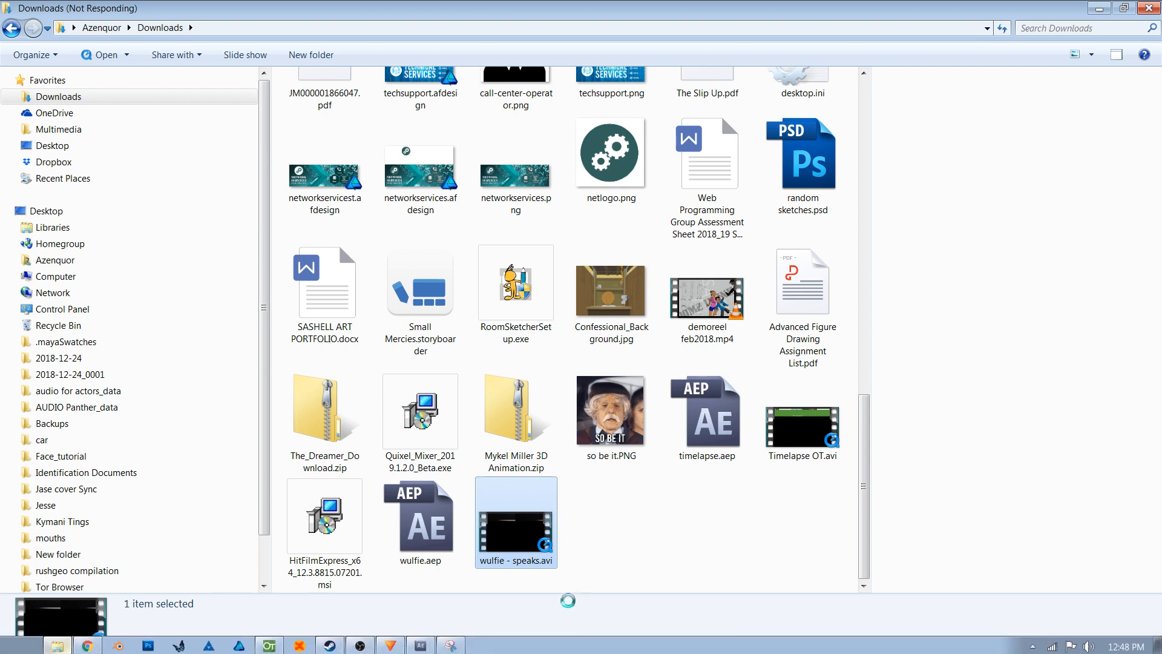
# Bring up the Snipping Tool and close it without saving the snip.
pyautogui.click(453, 646)
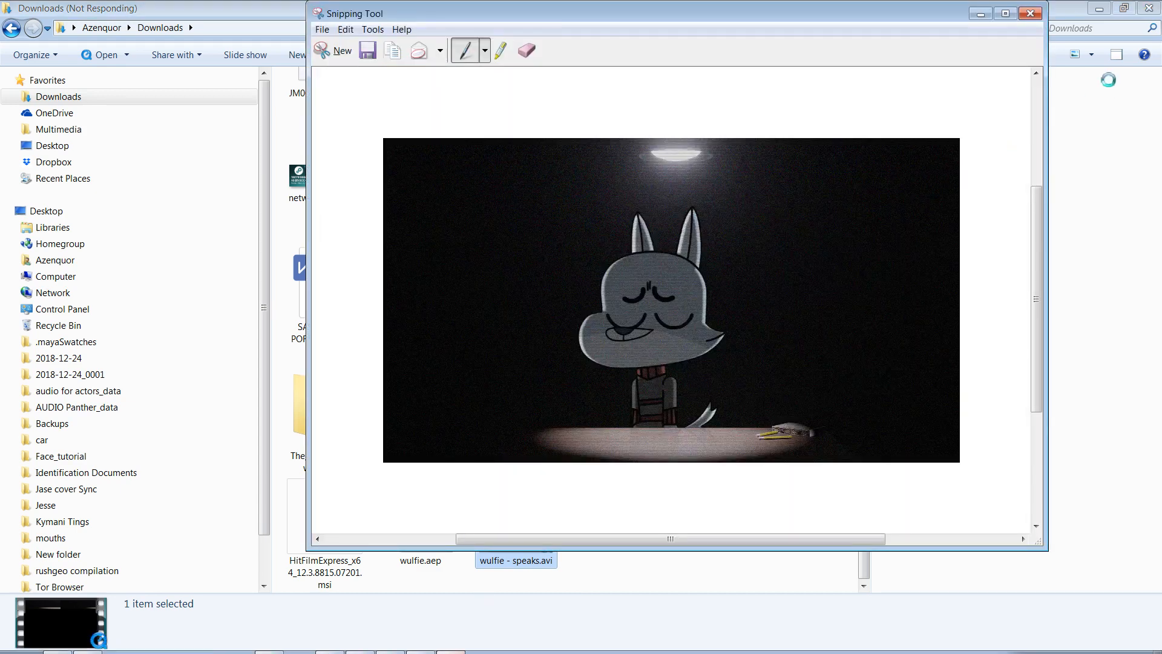
pyautogui.click(1031, 13)
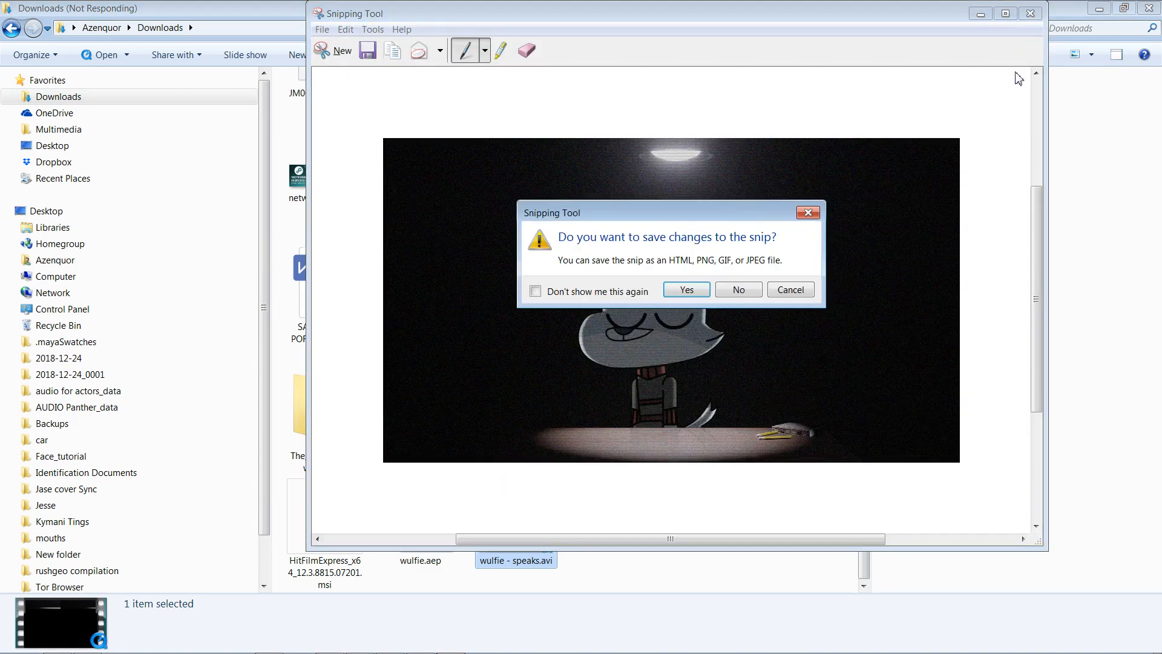
pyautogui.click(739, 291)
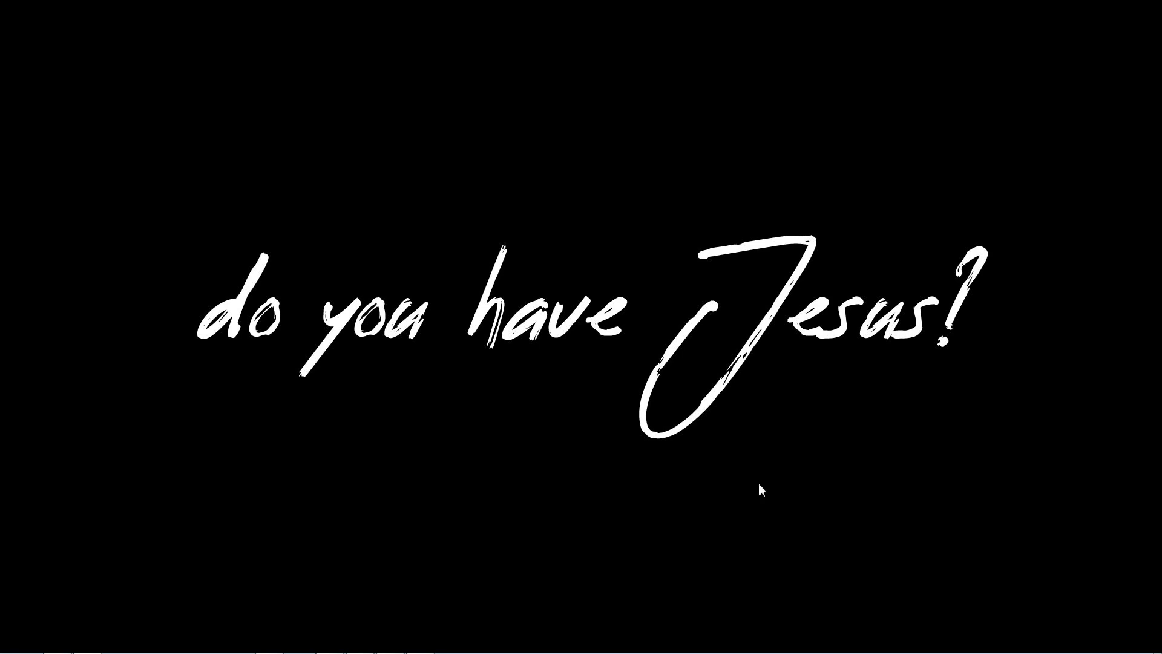
# Return to the Downloads folder in Windows Explorer and open wulfie - speaks.avi with VLC media player.
pyautogui.moveTo(532, 646)
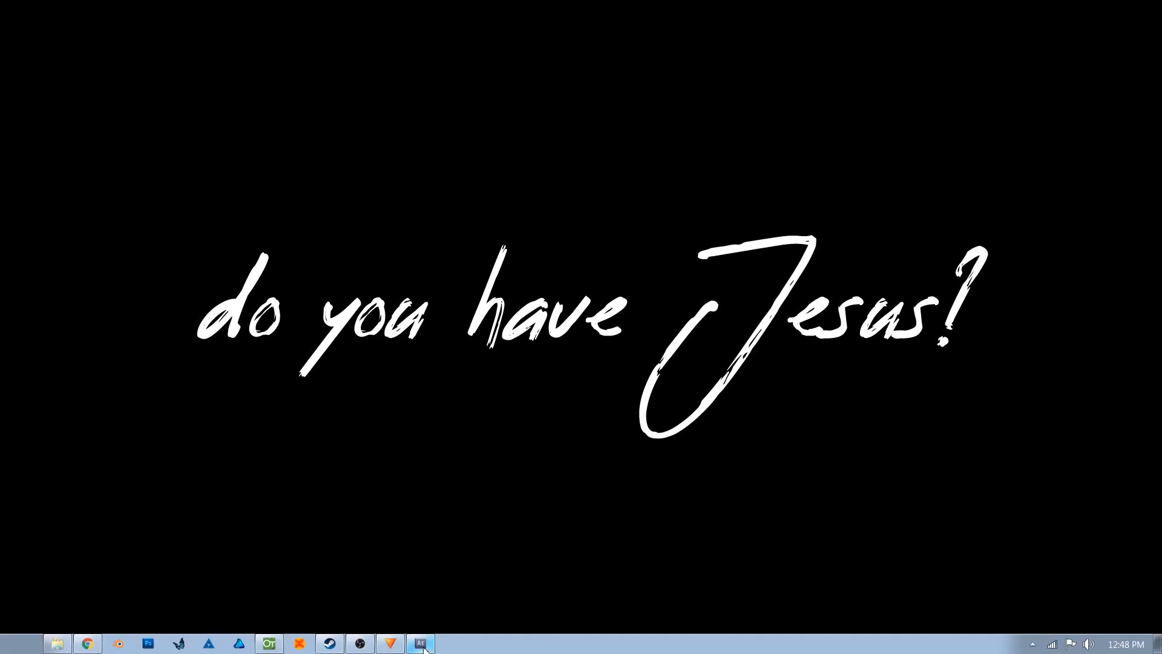
pyautogui.moveTo(423, 643)
pyautogui.click(418, 646)
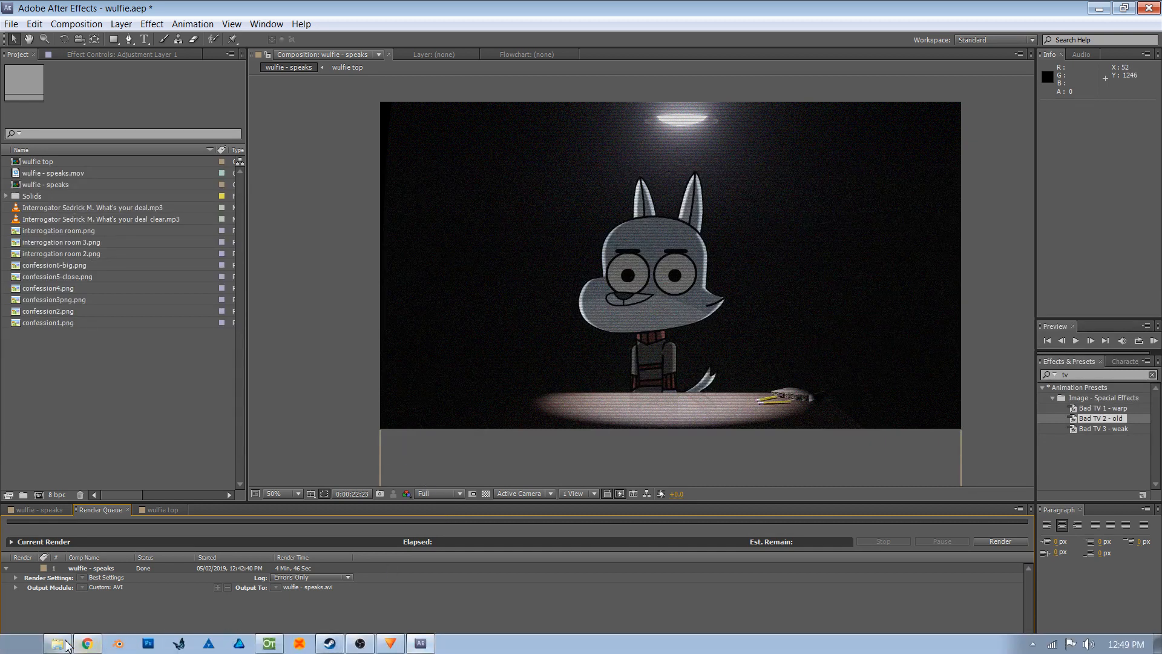
pyautogui.click(55, 644)
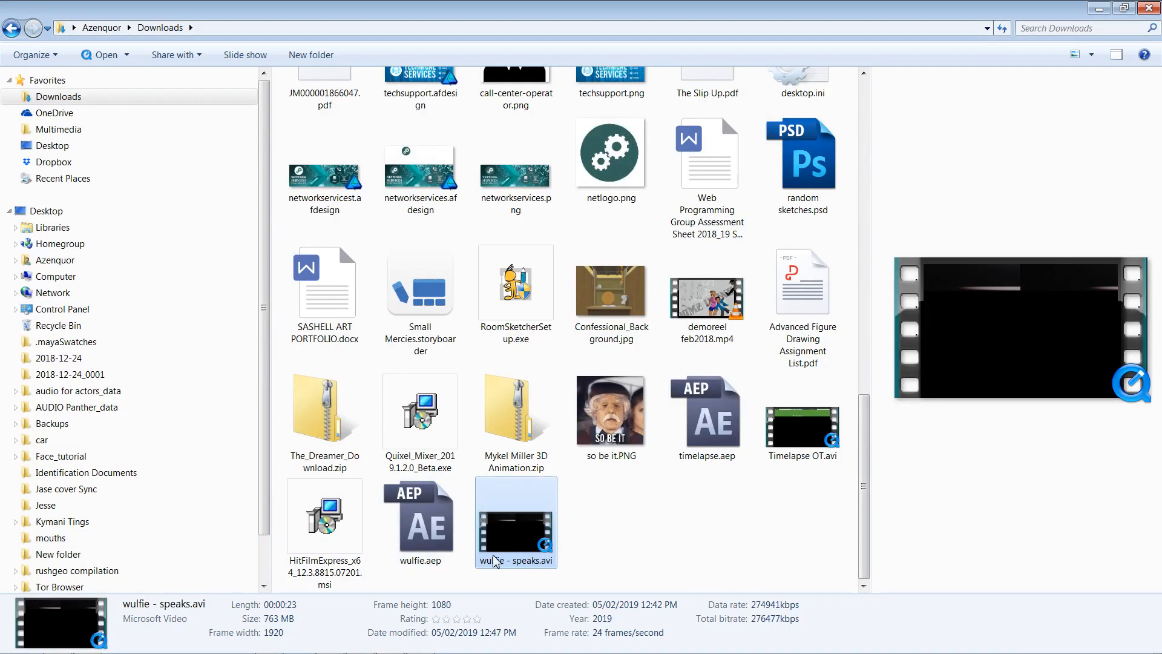
pyautogui.rightClick(523, 541)
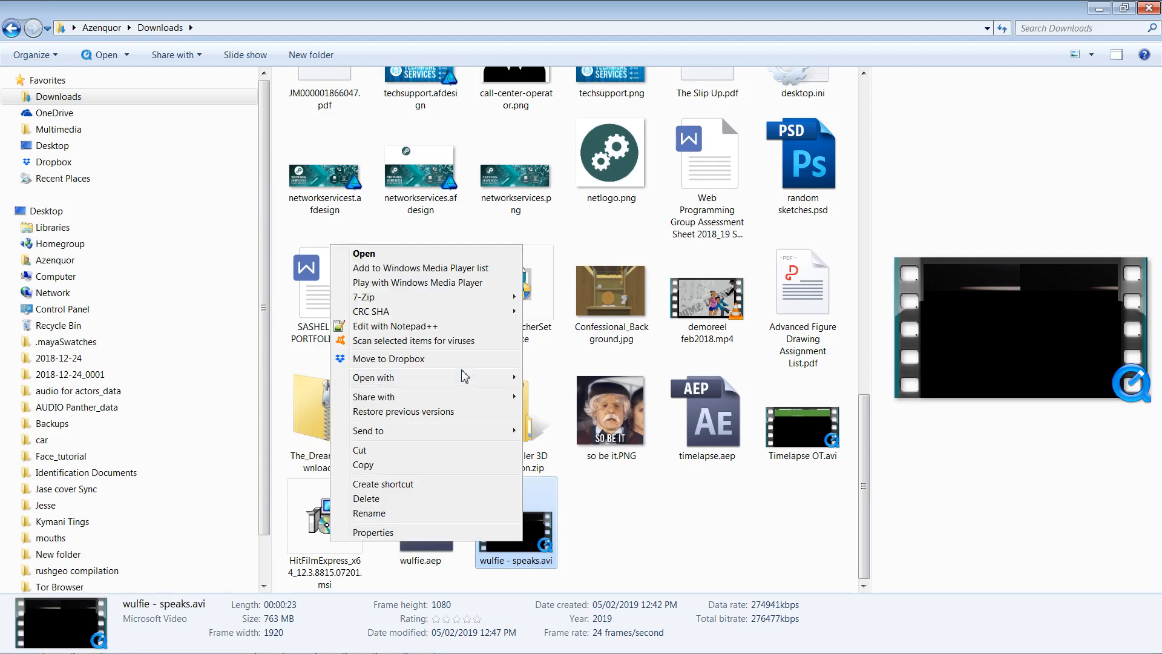
pyautogui.moveTo(458, 384)
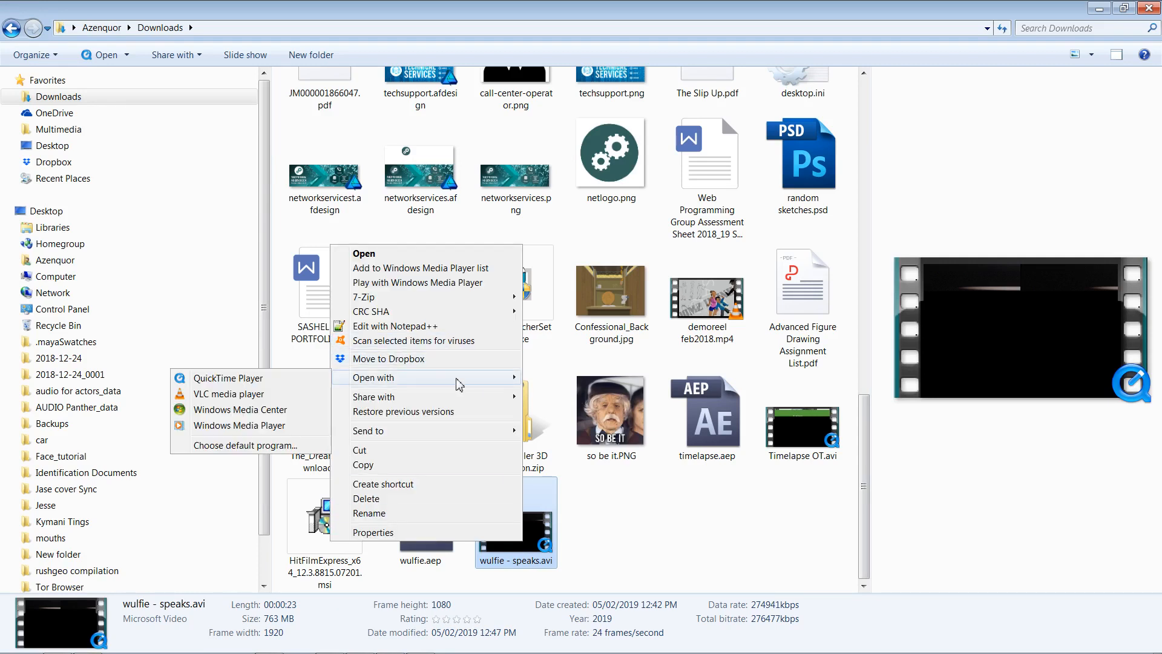
pyautogui.click(254, 395)
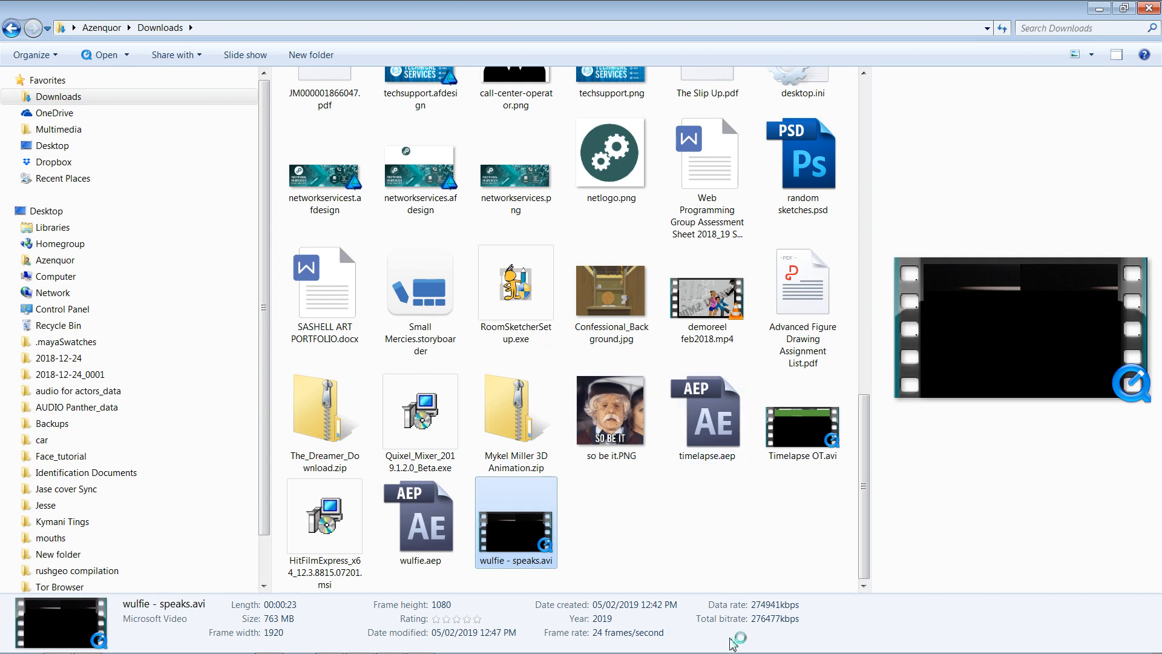
# Watch the rendered wolf clip, partly in full screen, and close the player.
pyautogui.moveTo(739, 652)
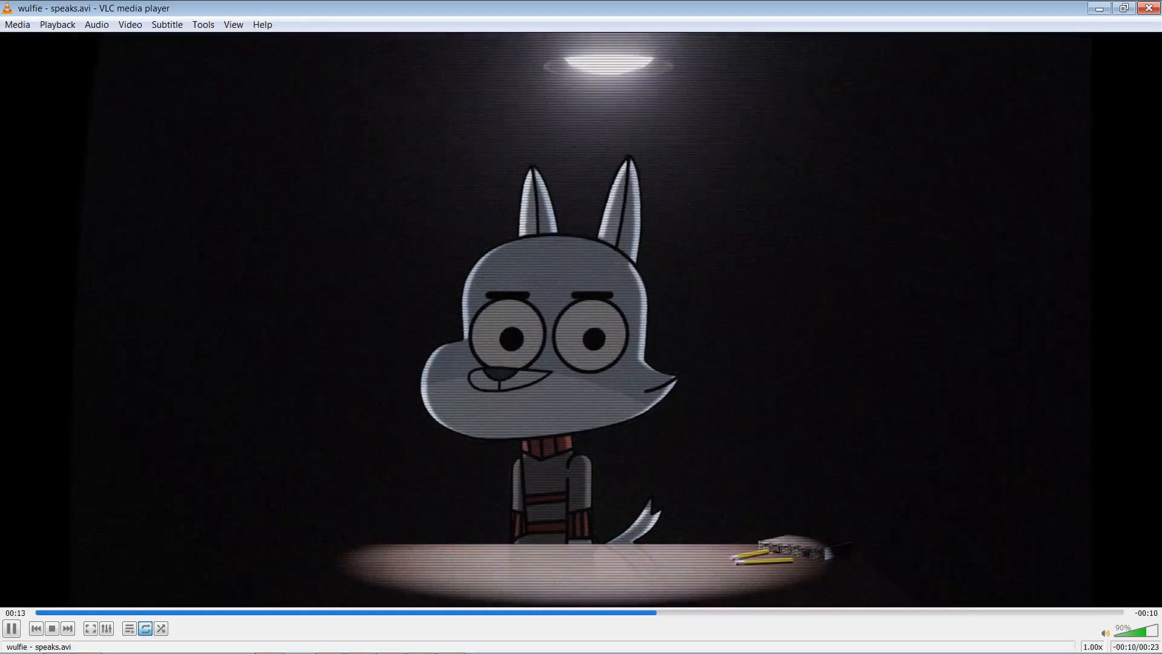
pyautogui.doubleClick(981, 146)
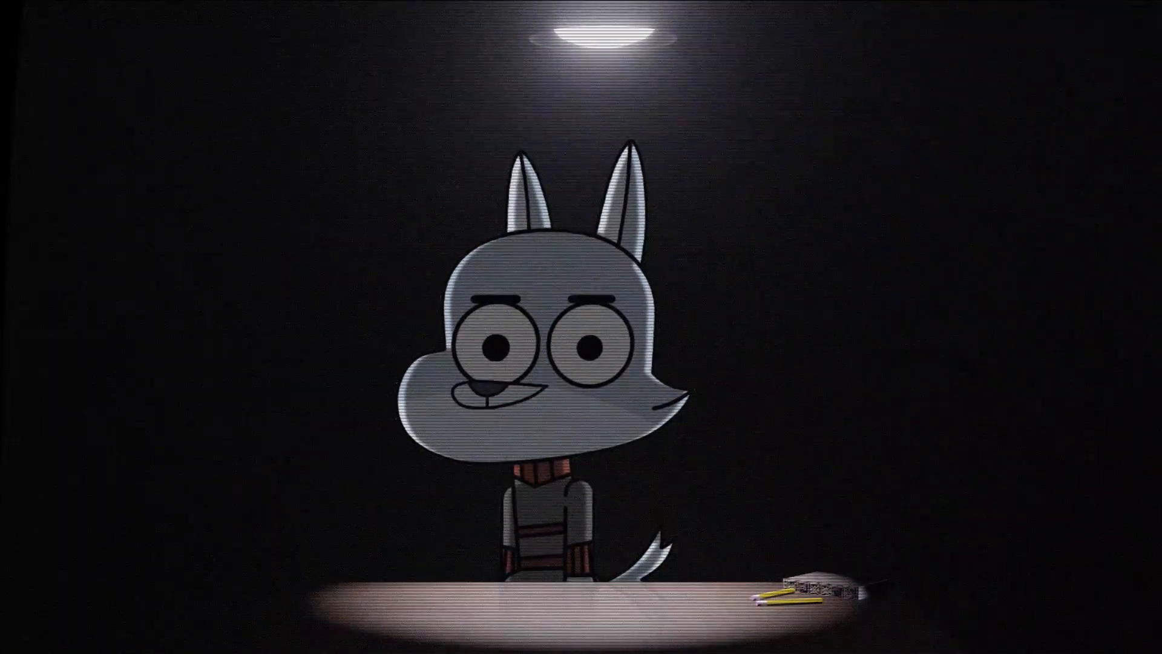
pyautogui.doubleClick(1023, 158)
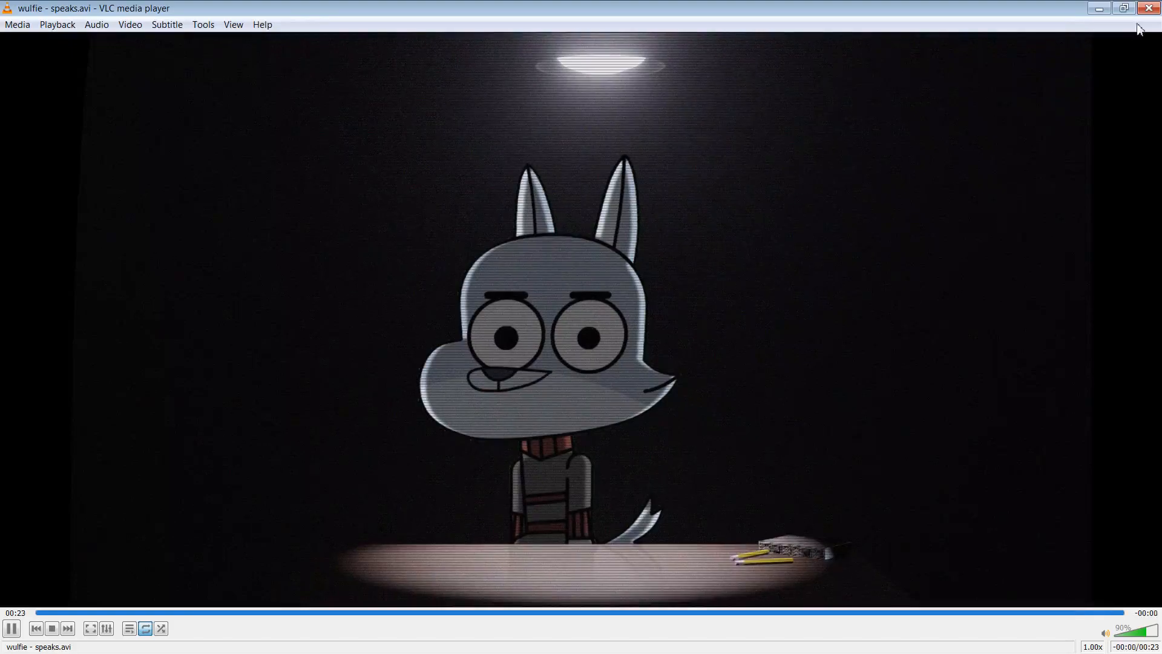
pyautogui.click(1148, 8)
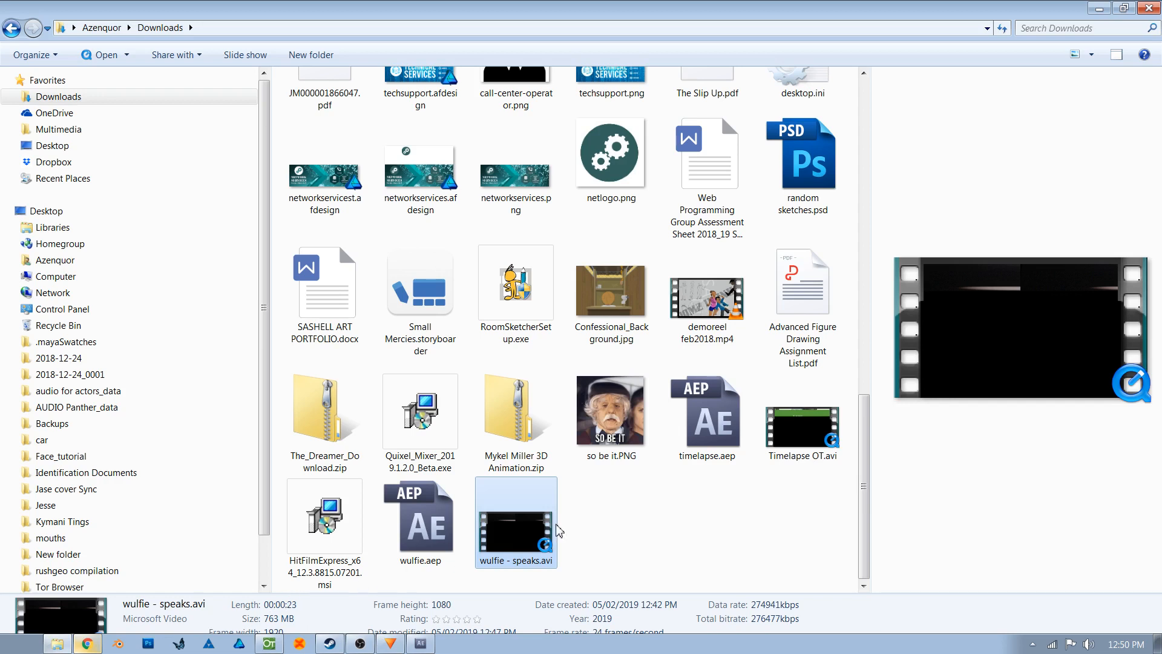
# Switch to WhatsApp Web in Chrome and try to attach wulfie - speaks.avi from Downloads to the SCIT Animation 2018/9 group chat.
pyautogui.click(640, 527)
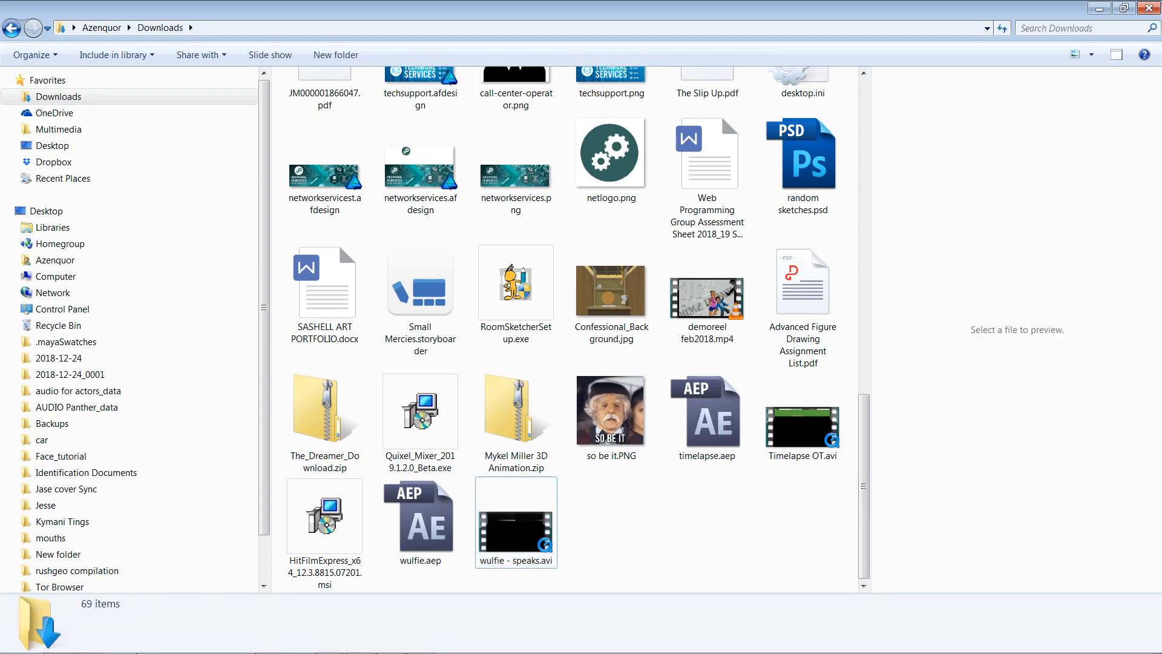
pyautogui.click(94, 645)
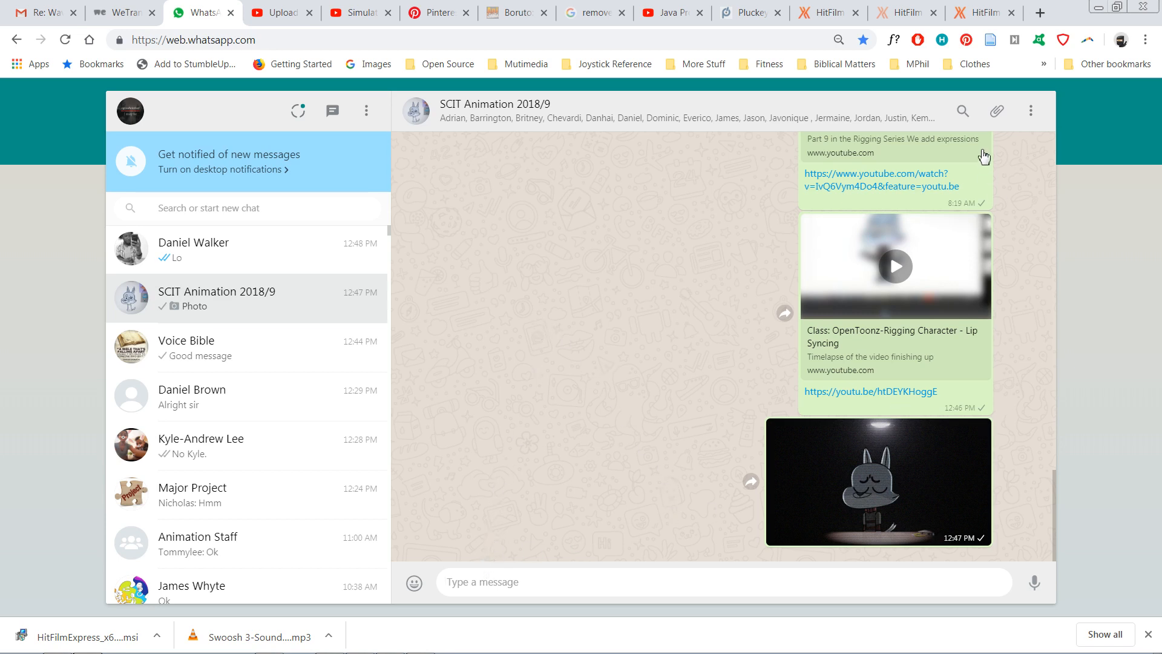
pyautogui.click(999, 116)
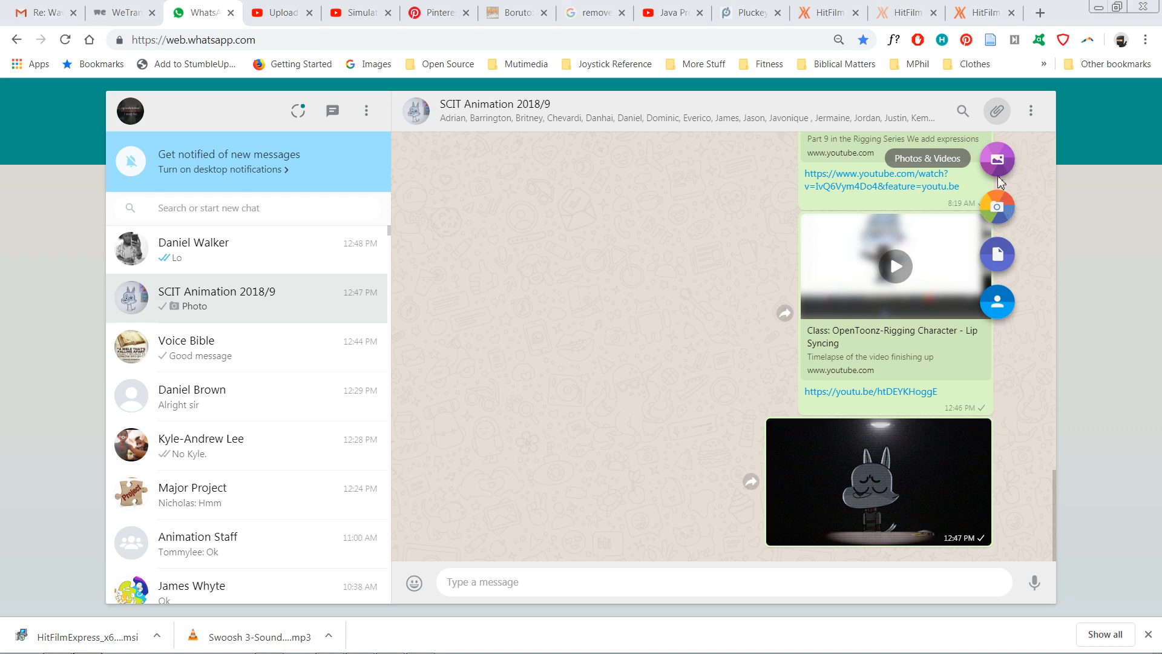
pyautogui.click(1012, 257)
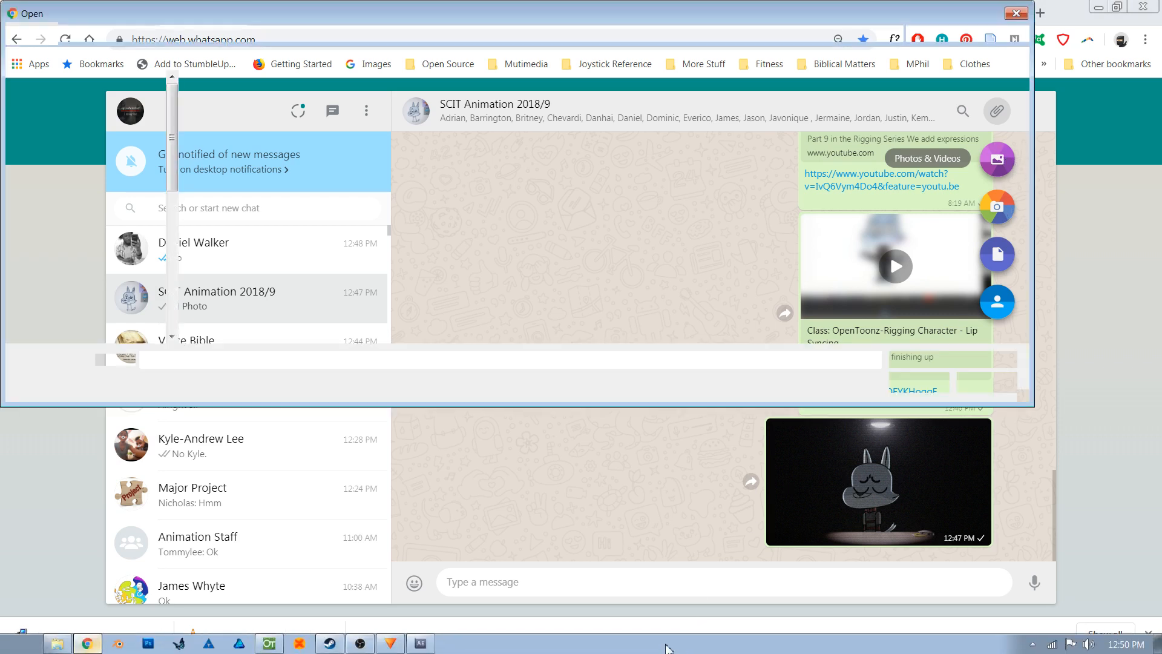
pyautogui.scroll(-8, 735, 242)
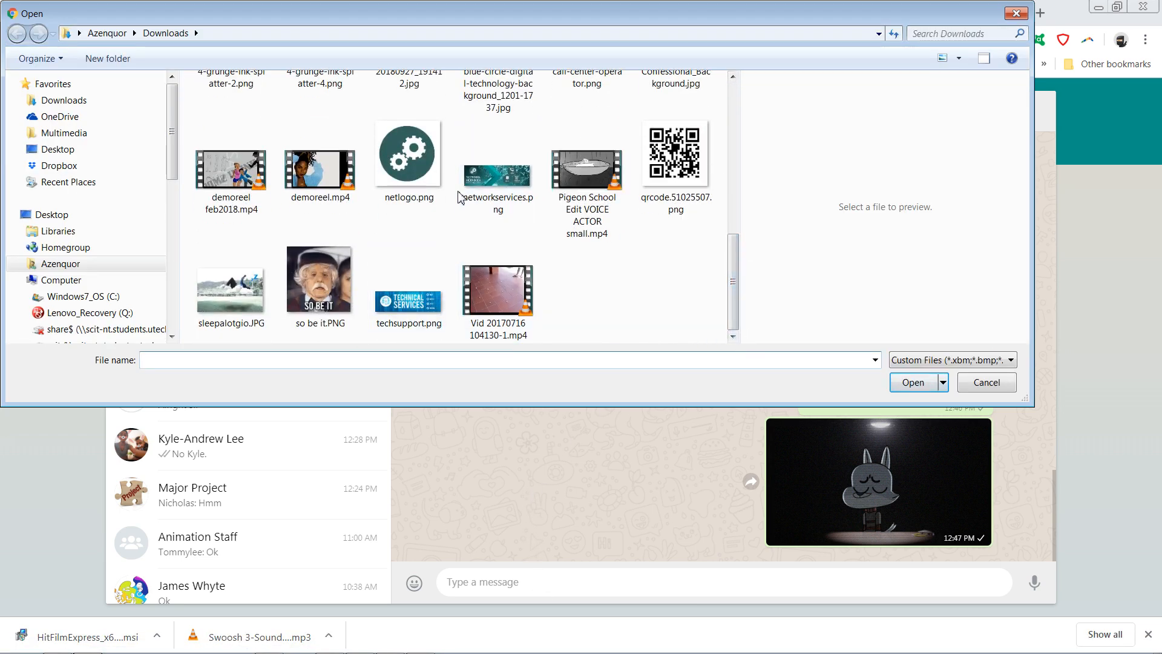
pyautogui.scroll(3, 604, 313)
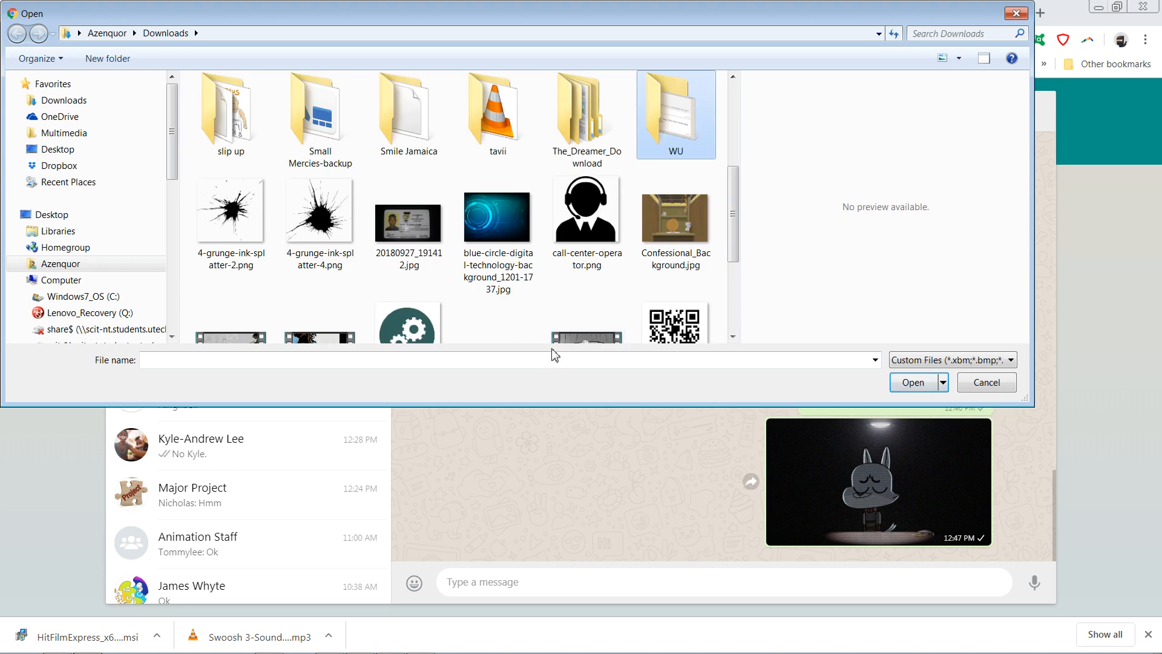
pyautogui.write('w')
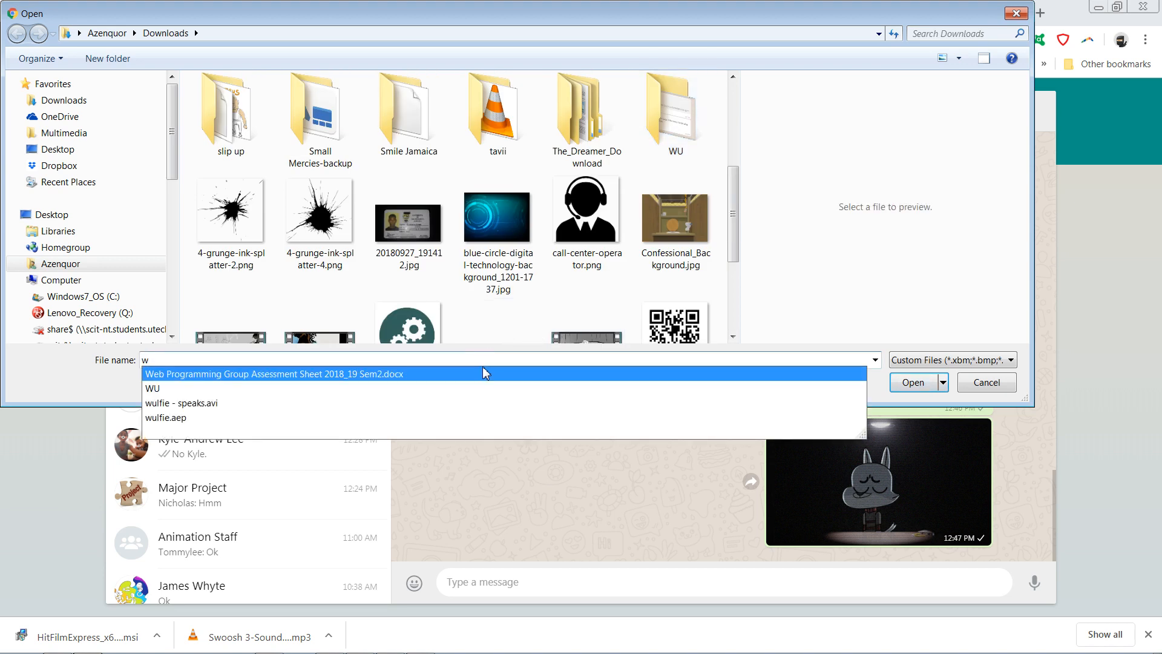
pyautogui.click(372, 403)
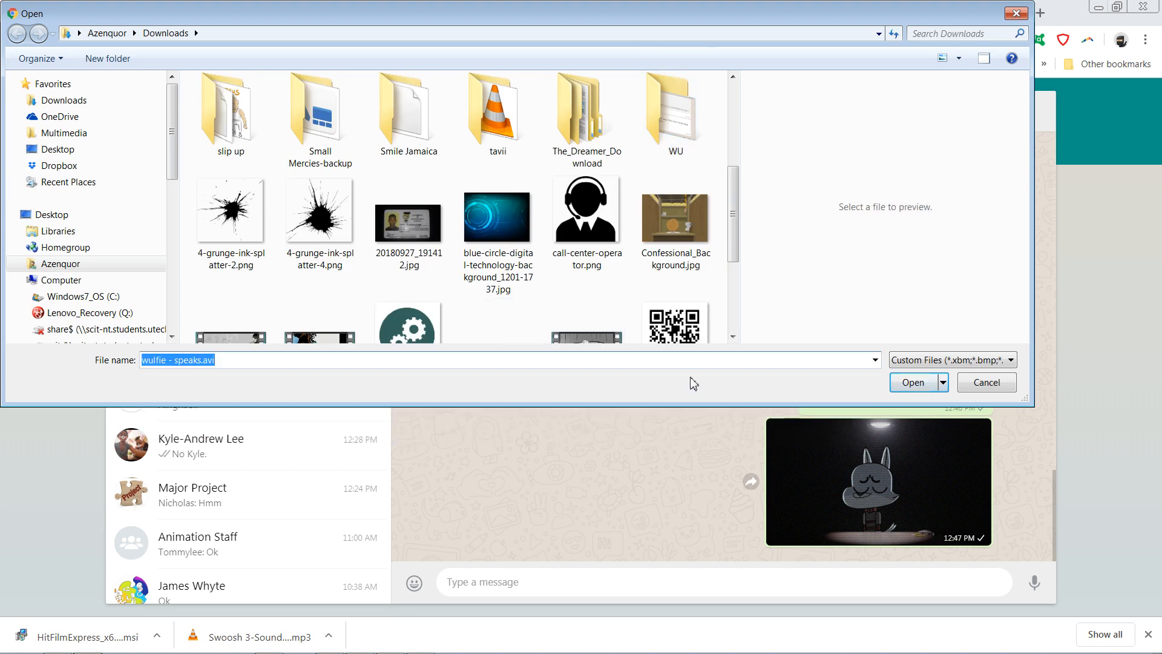
pyautogui.click(912, 382)
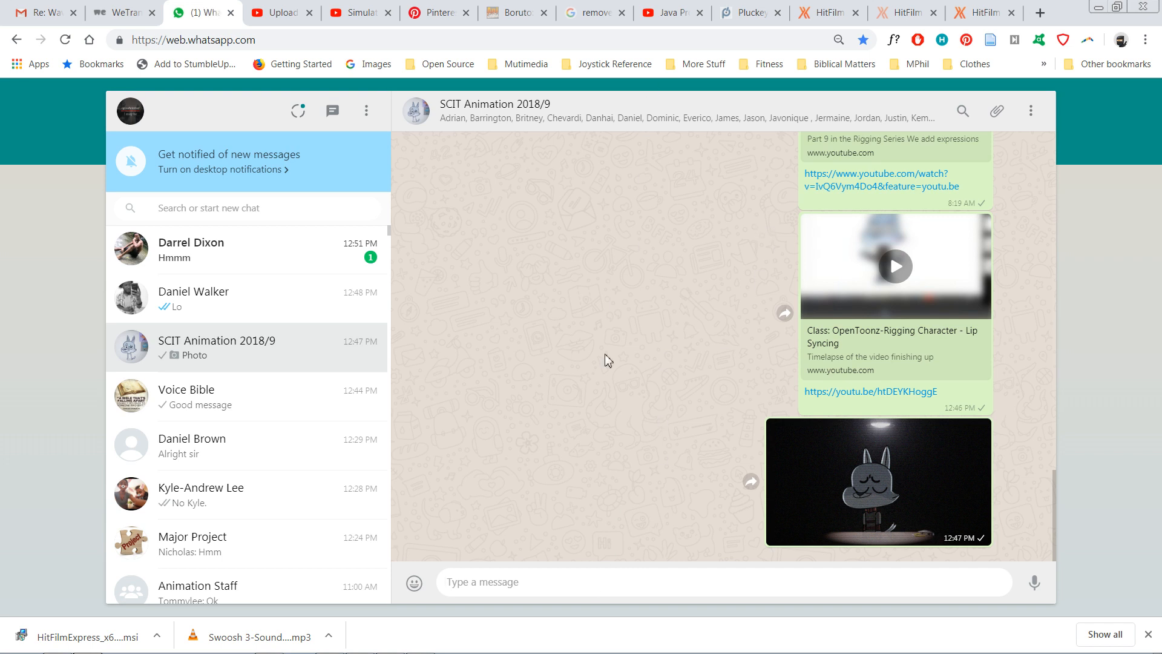
# Open the group chat's photo and video attachment picker and look through the Downloads folder for the rendered wolf clip.
pyautogui.moveTo(499, 651)
pyautogui.click(997, 111)
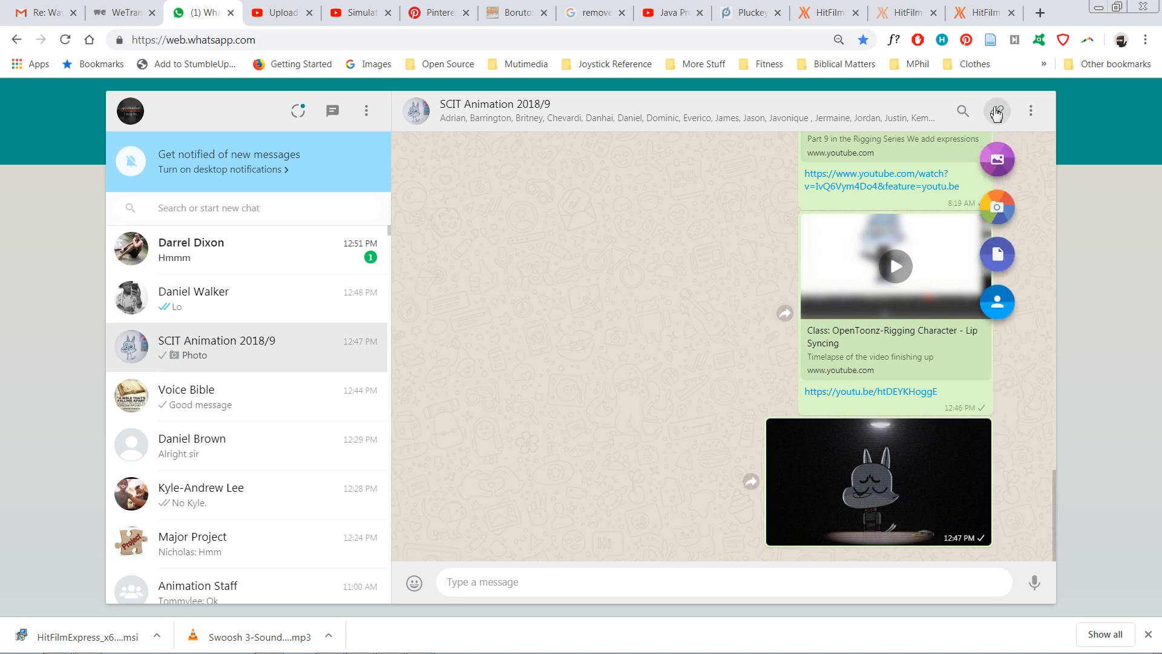
pyautogui.click(996, 164)
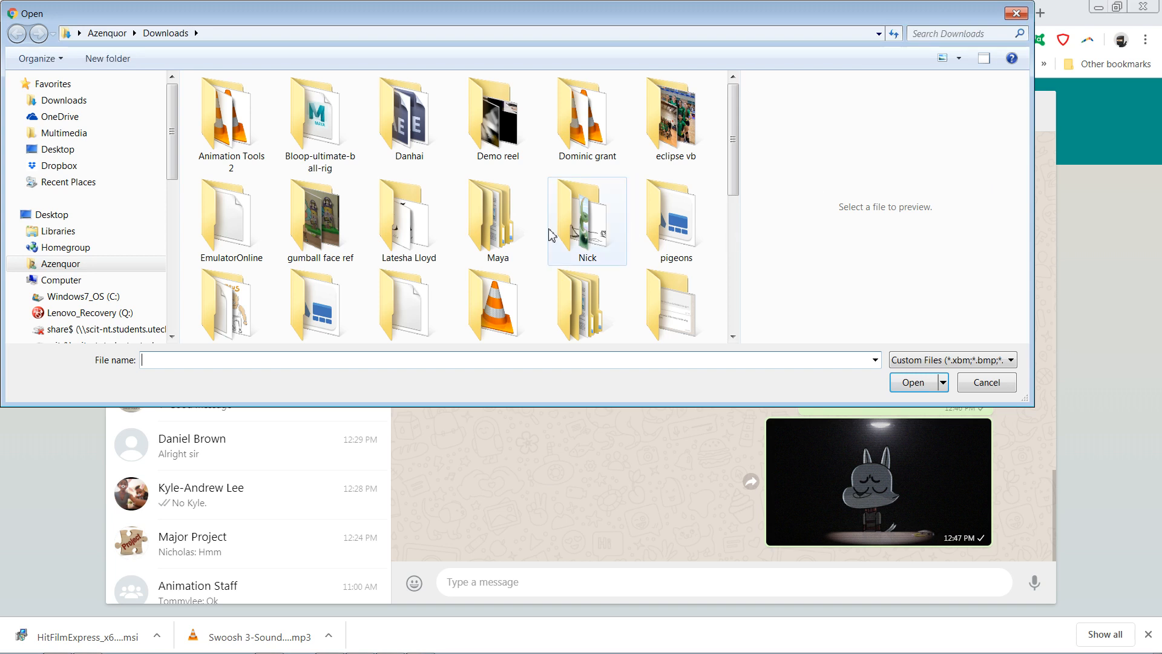
pyautogui.click(532, 242)
pyautogui.press('a')
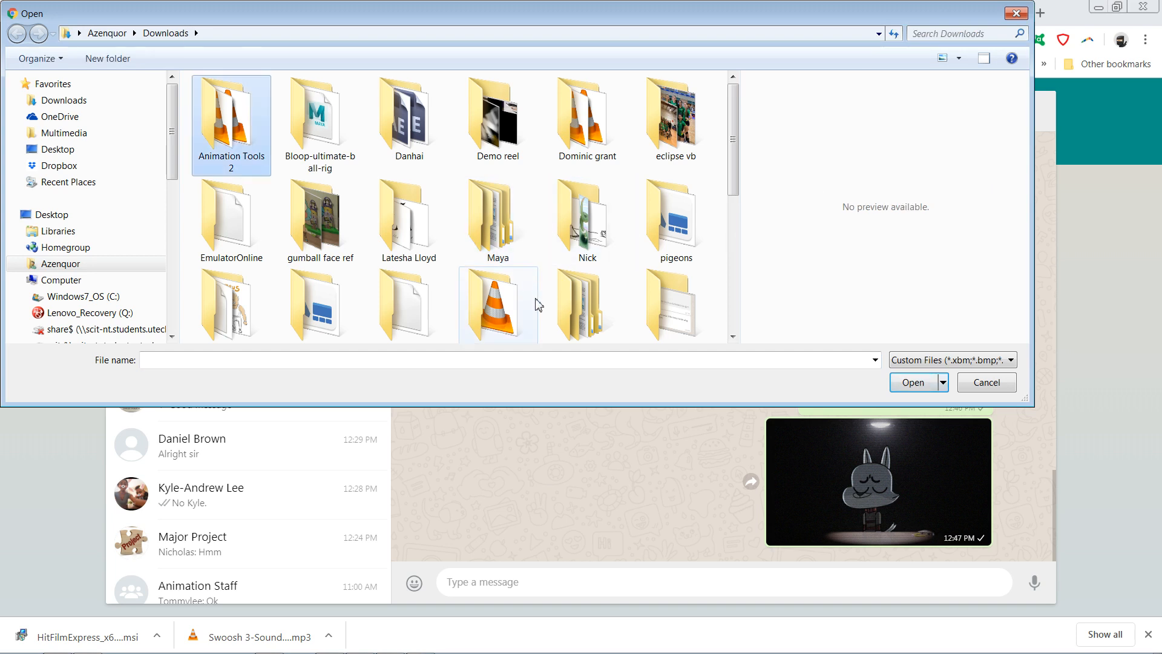
pyautogui.press('w')
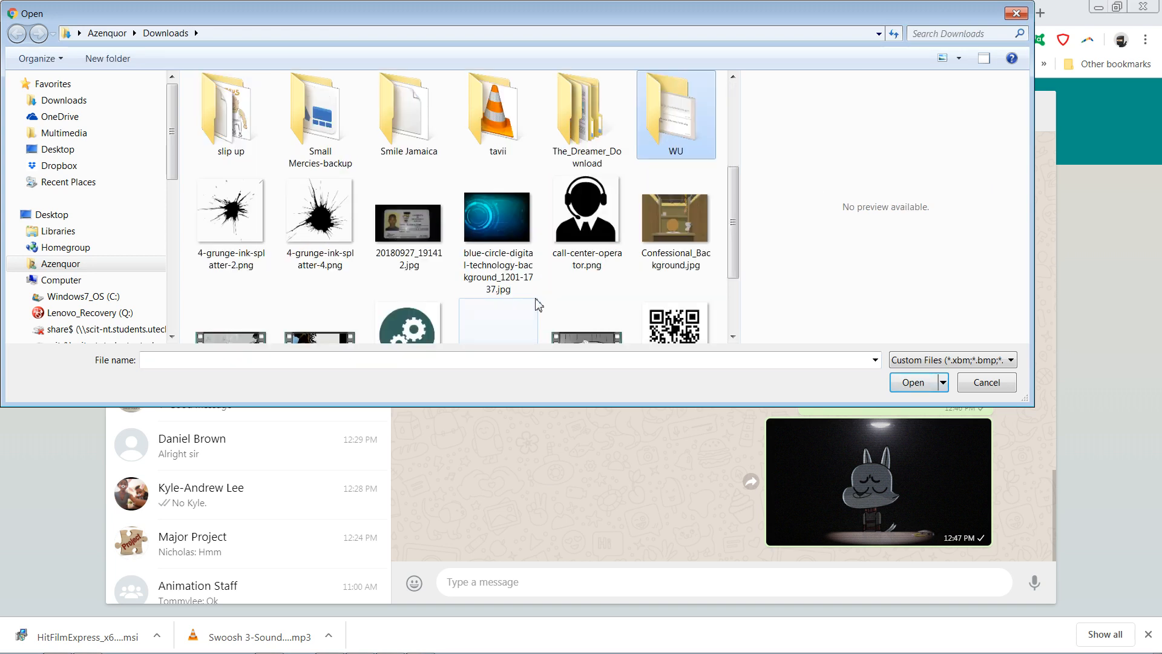
pyautogui.doubleClick(480, 219)
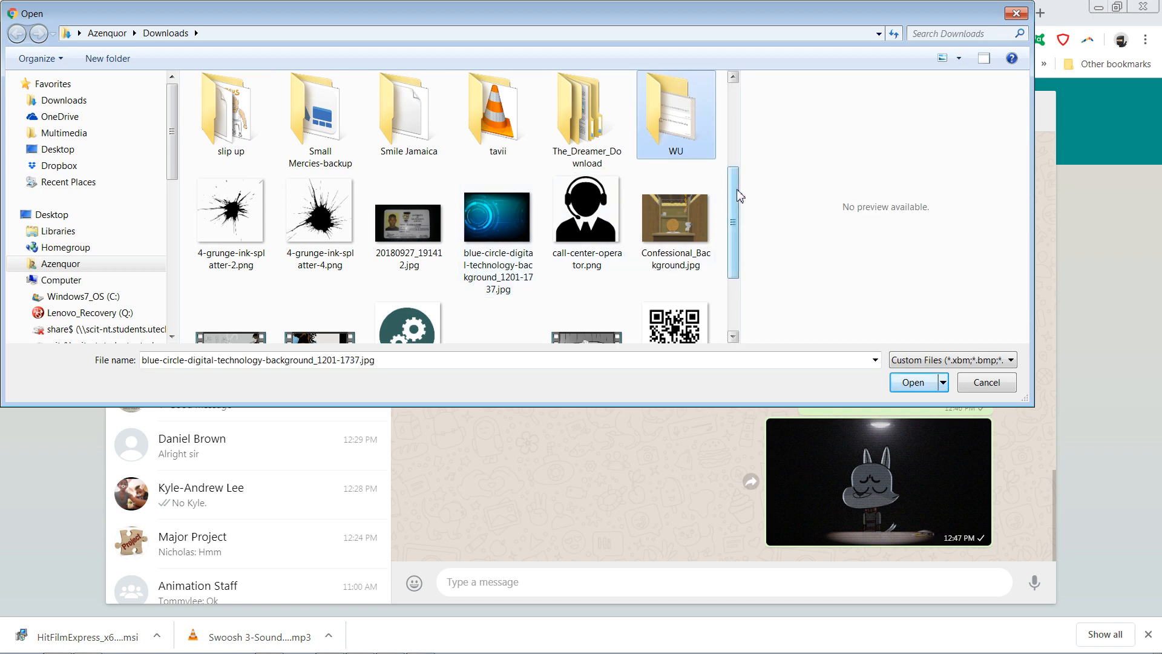
pyautogui.scroll(-3, 718, 288)
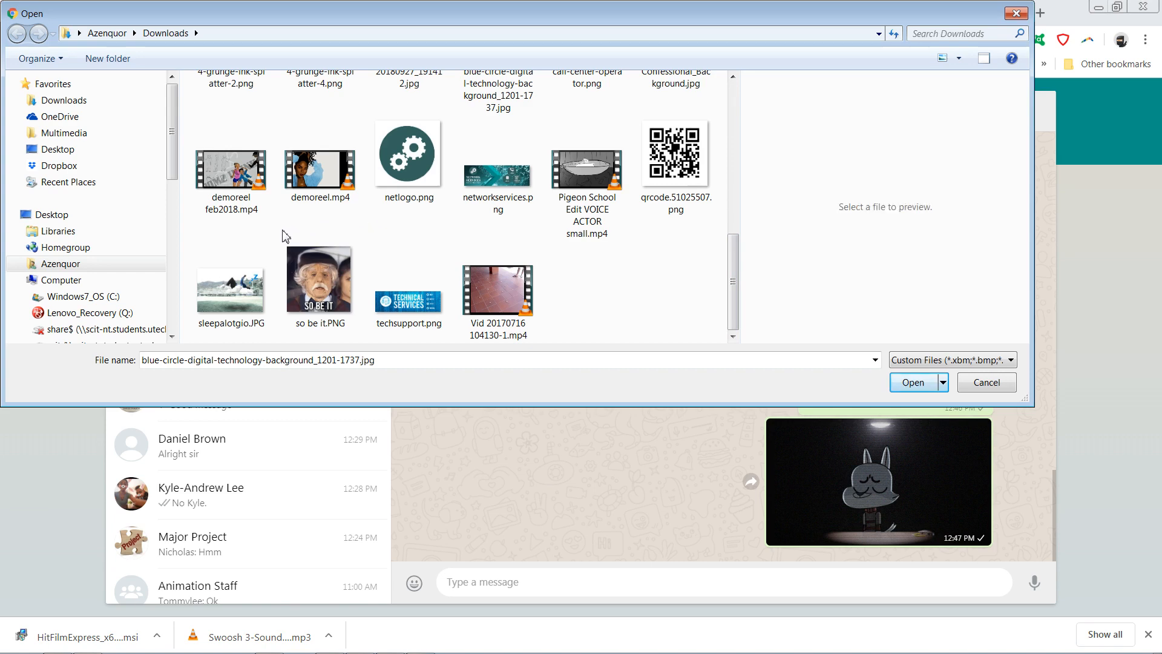
pyautogui.scroll(3, 285, 235)
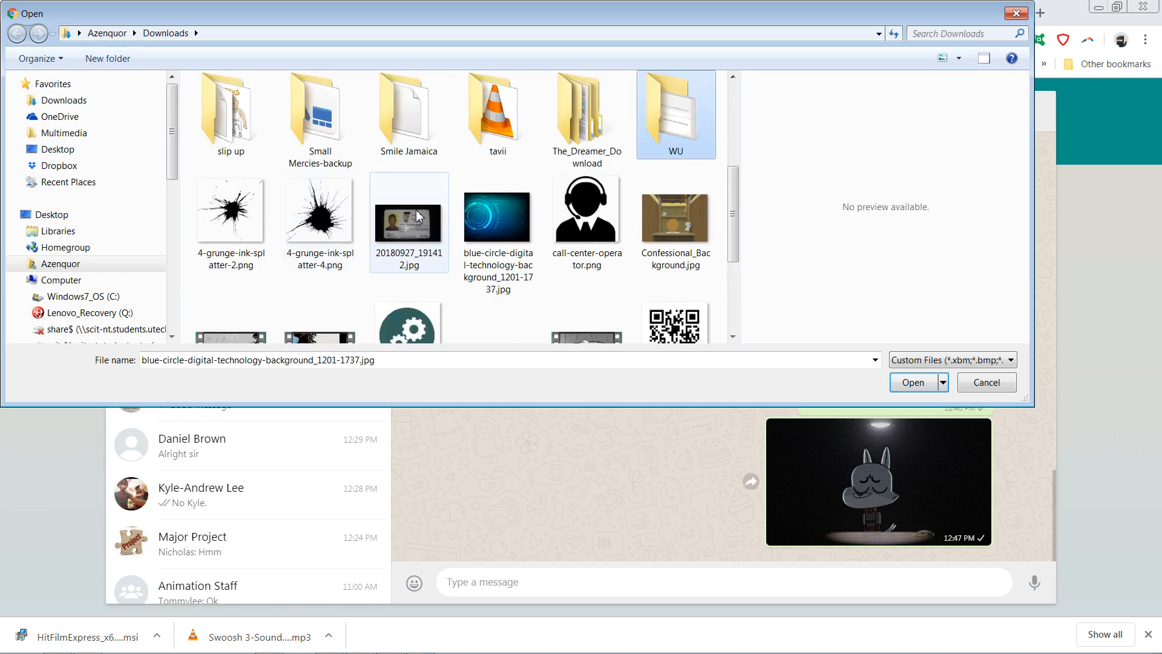
pyautogui.scroll(-5, 390, 215)
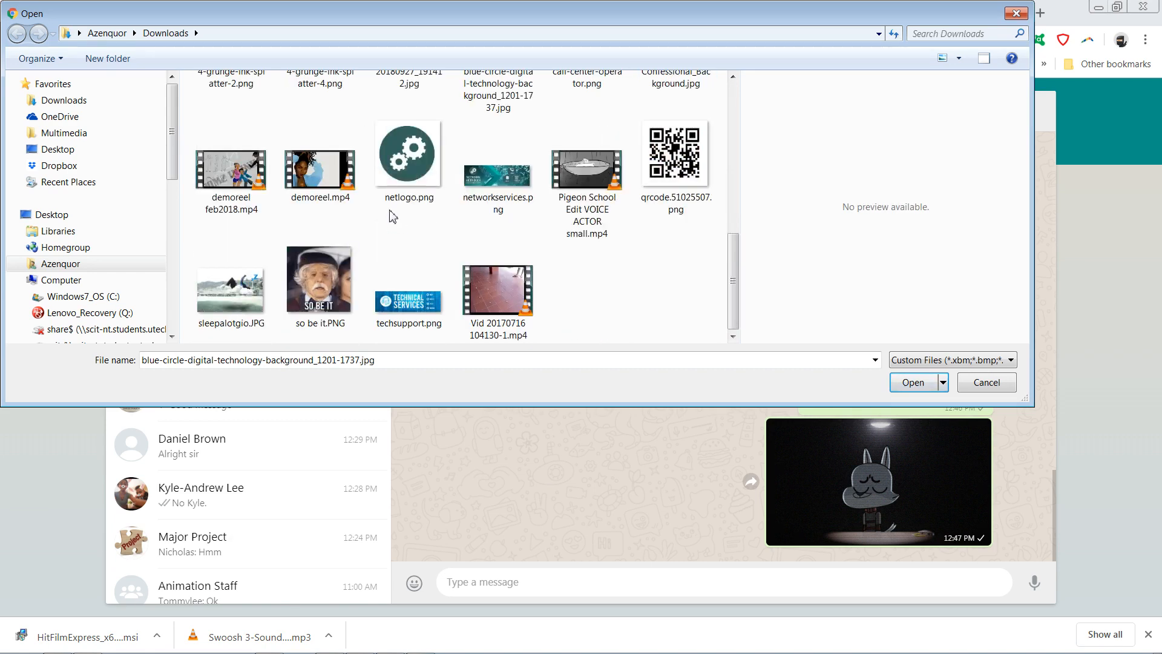
pyautogui.scroll(5, 378, 233)
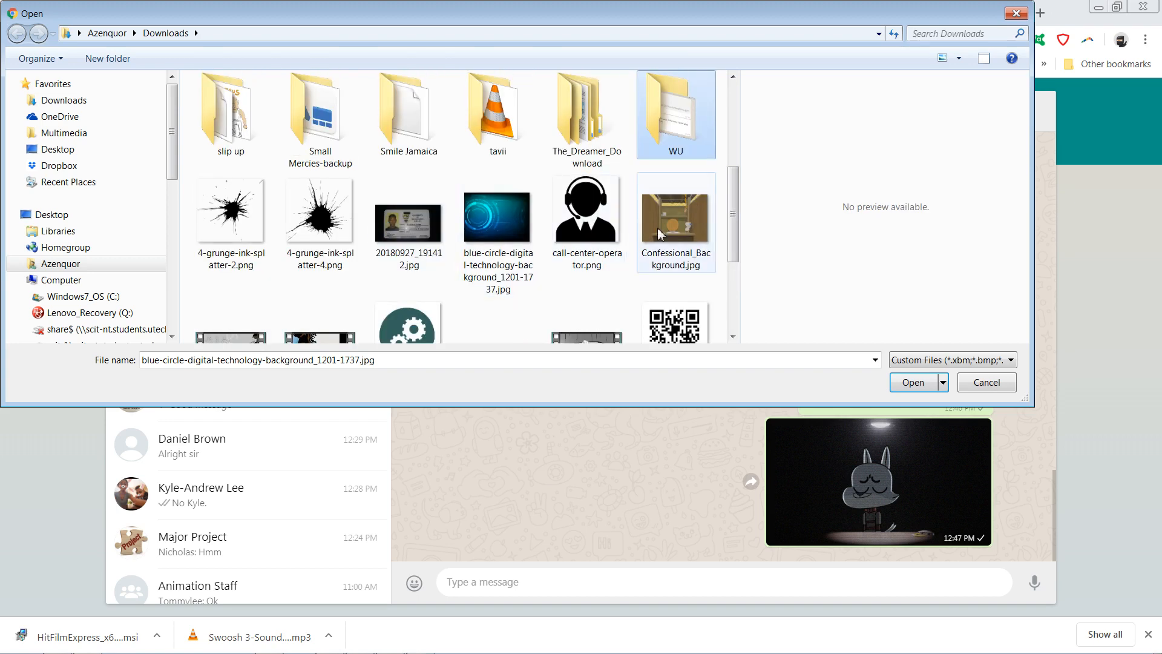
pyautogui.moveTo(734, 219); pyautogui.dragTo(727, 333)
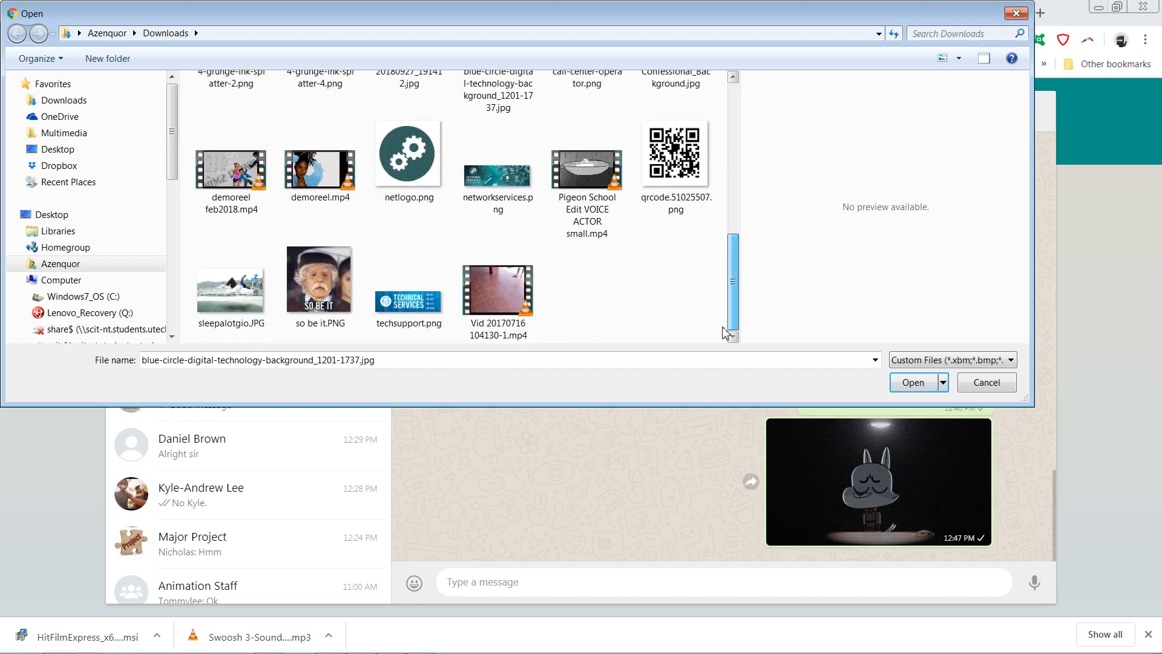
# Try to attach wulfie - speaks.avi by its file name as a video and close the attachment preview.
pyautogui.click(875, 360)
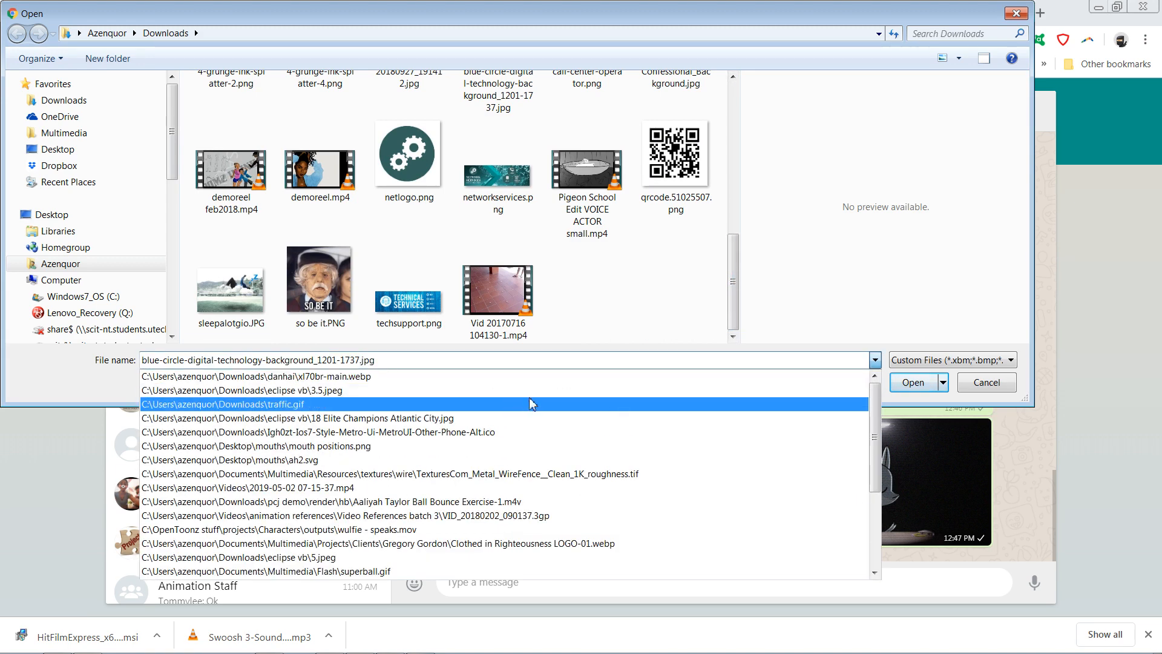
pyautogui.click(558, 360)
pyautogui.write('w')
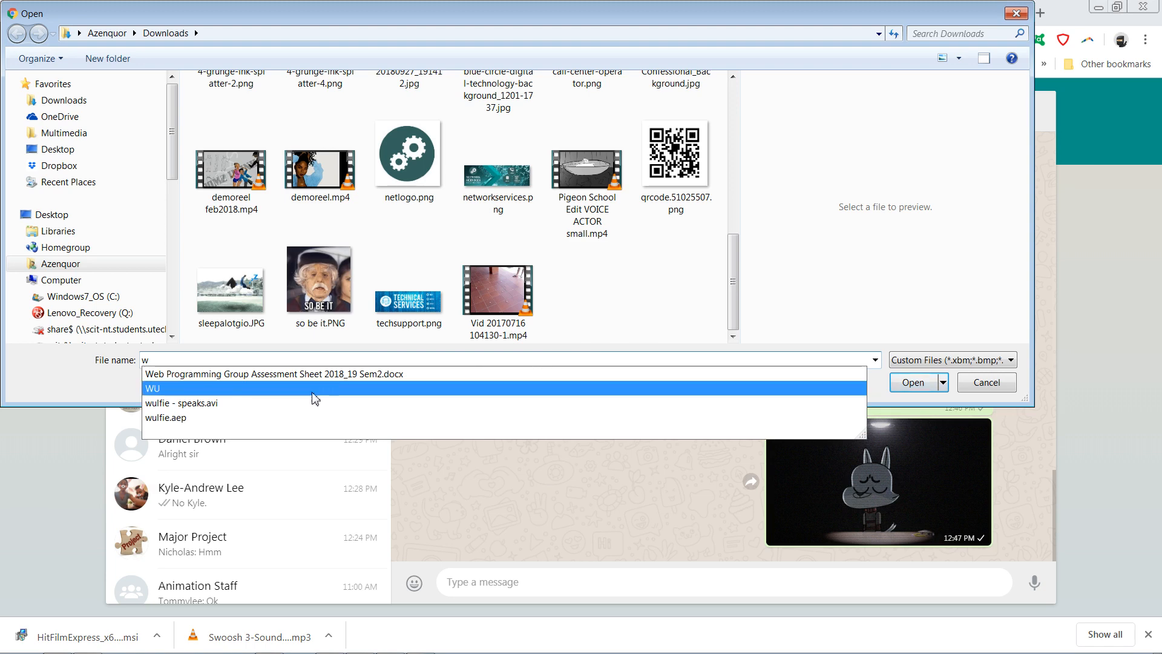
pyautogui.click(290, 403)
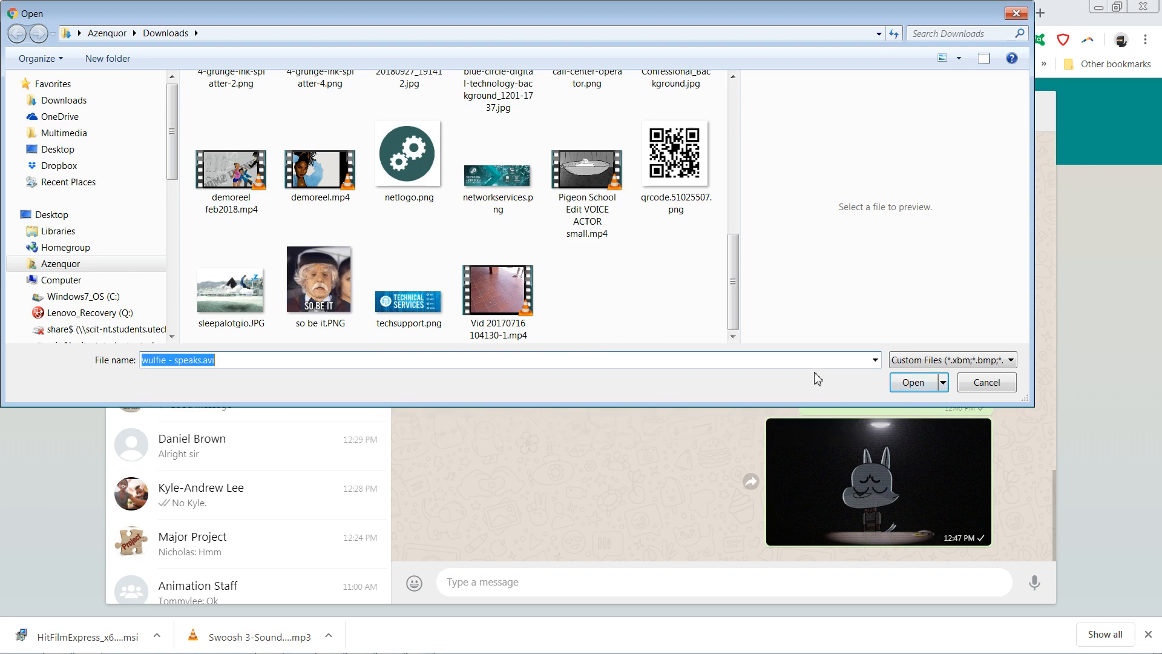
pyautogui.click(910, 387)
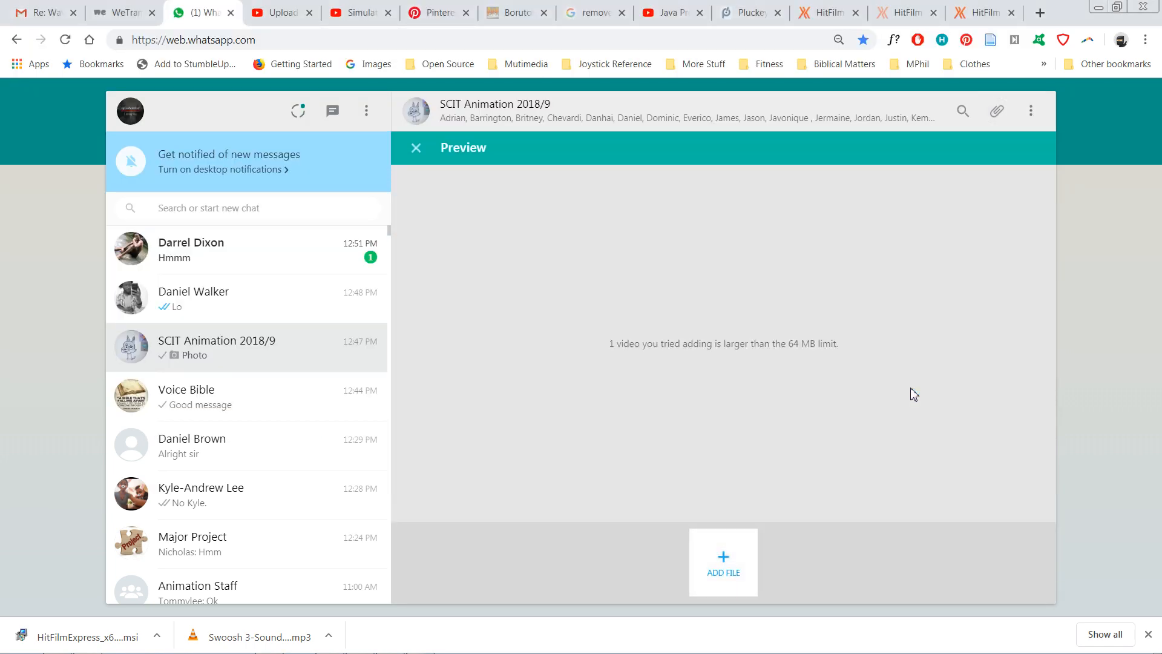
pyautogui.press('Escape')
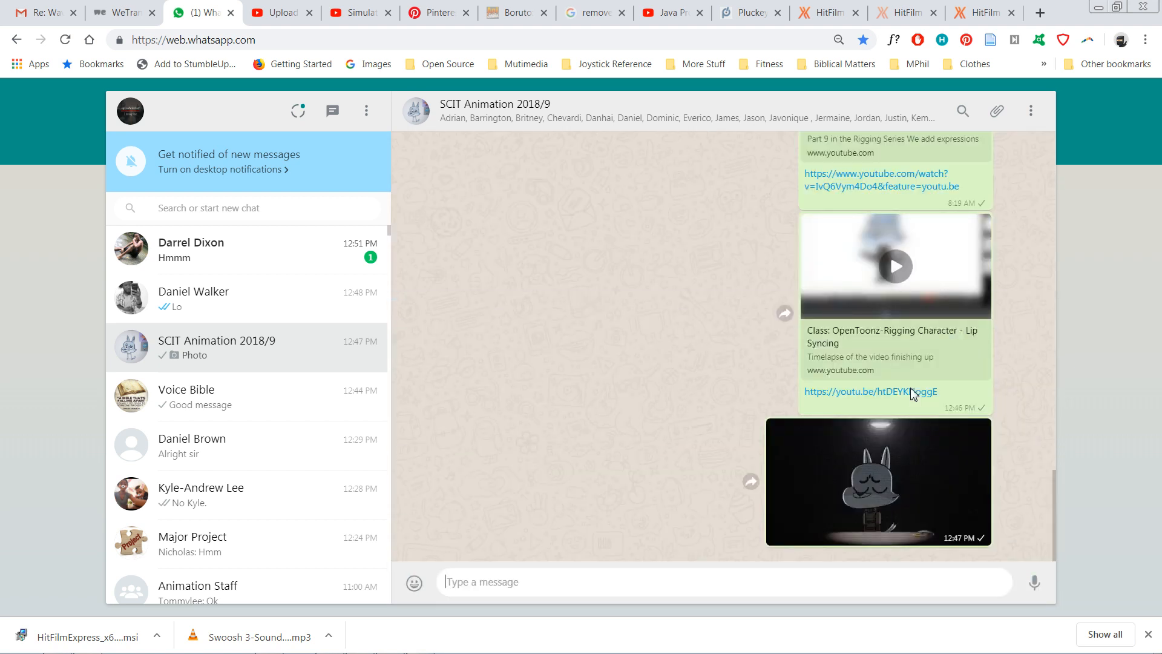
pyautogui.press('super')
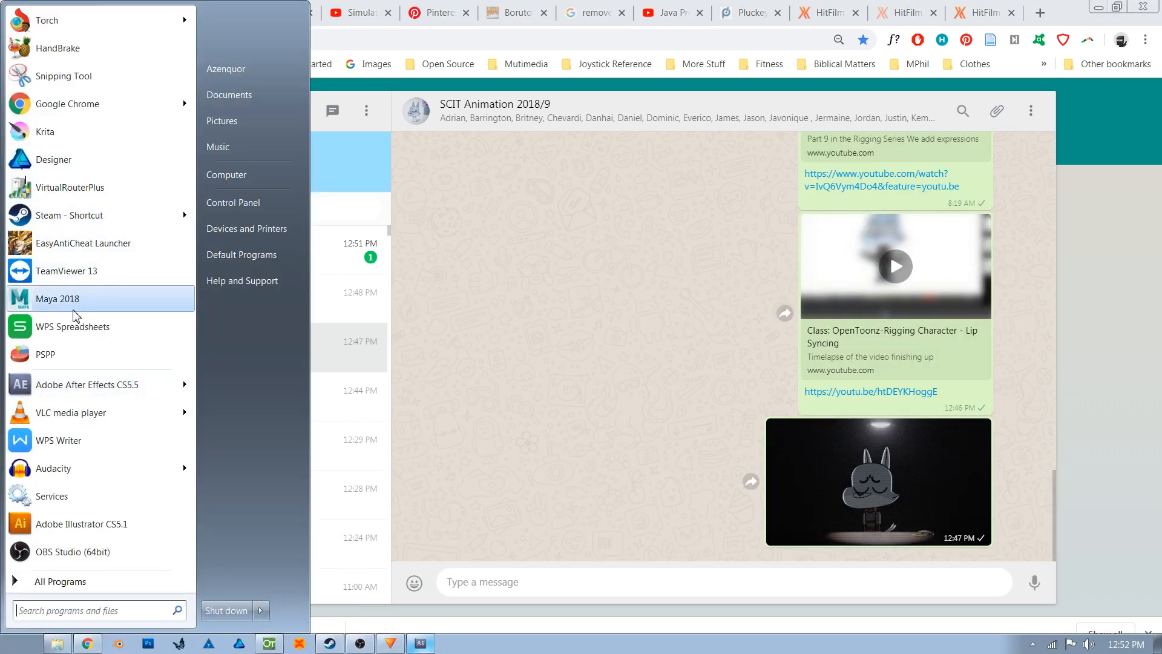
pyautogui.click(521, 348)
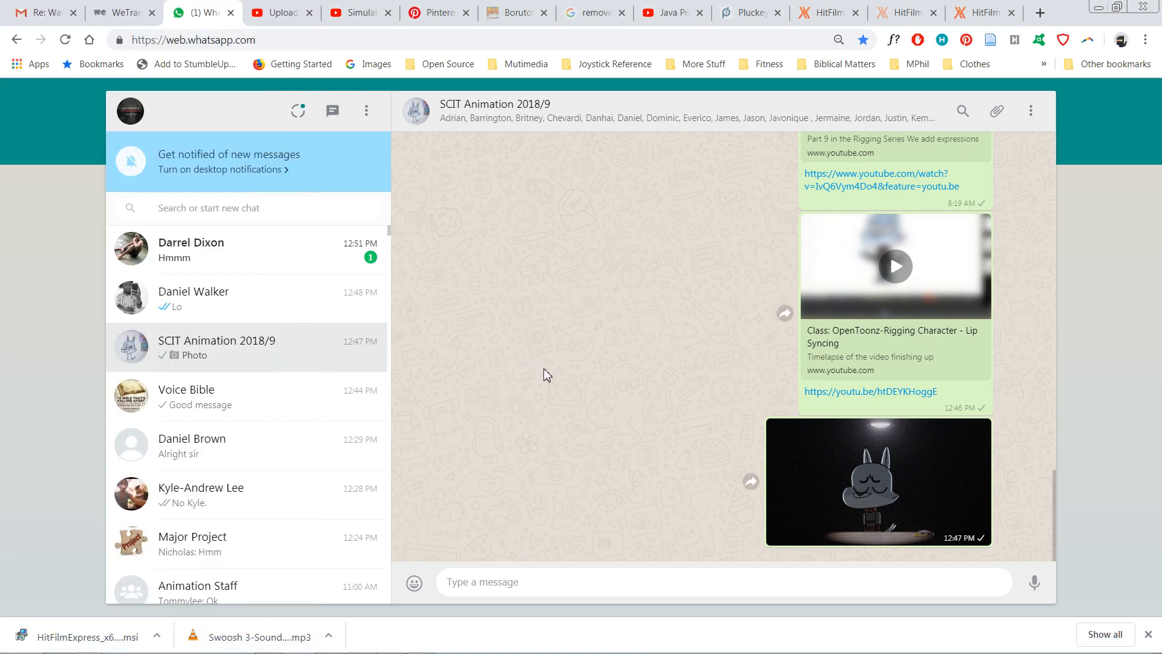